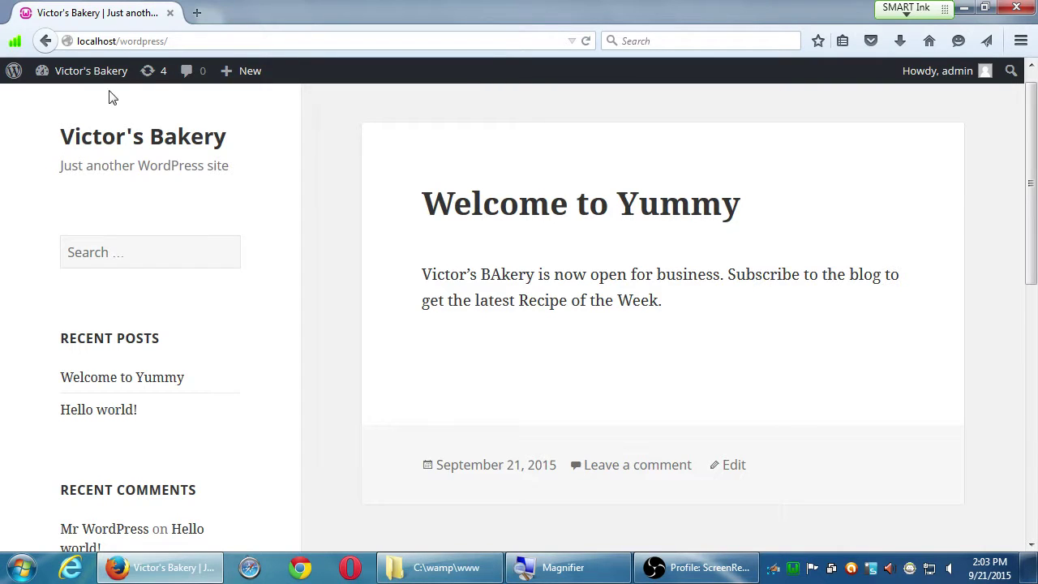
Step: Open the menu editor from the Victor's Bakery site's administration area
mouse_move(85, 83)
left_click(67, 101)
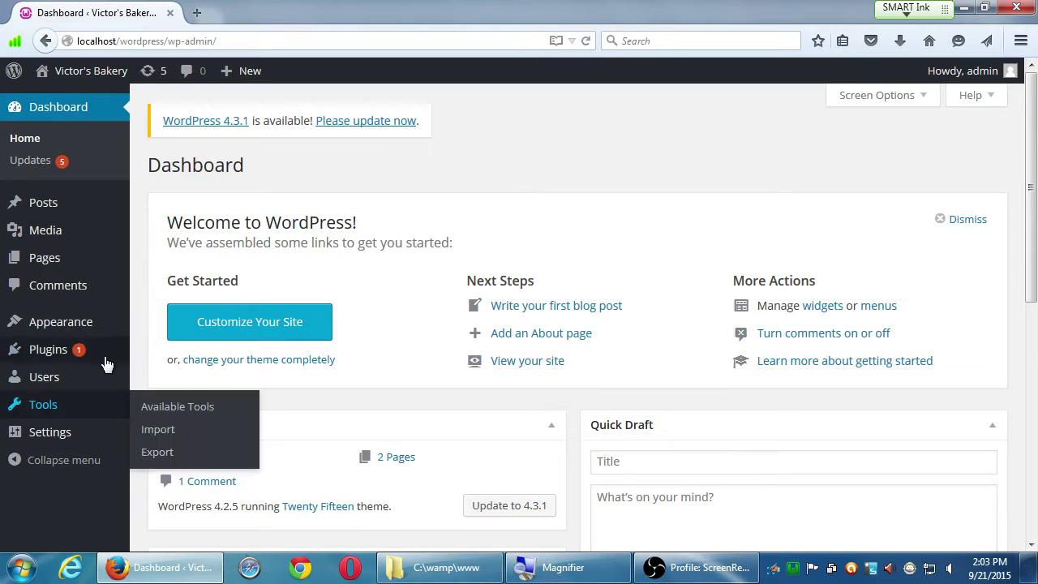
mouse_move(95, 327)
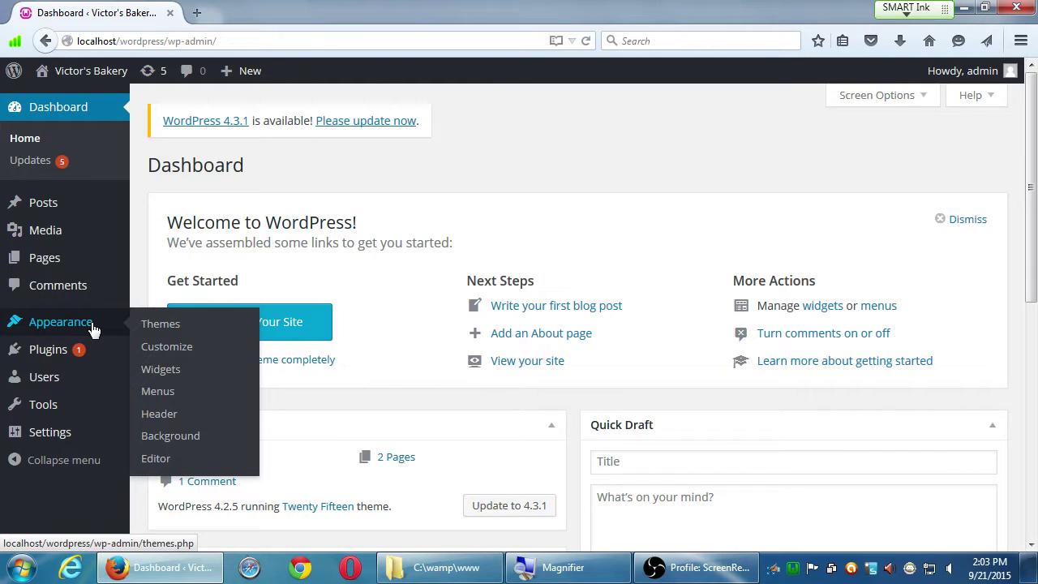
left_click(156, 393)
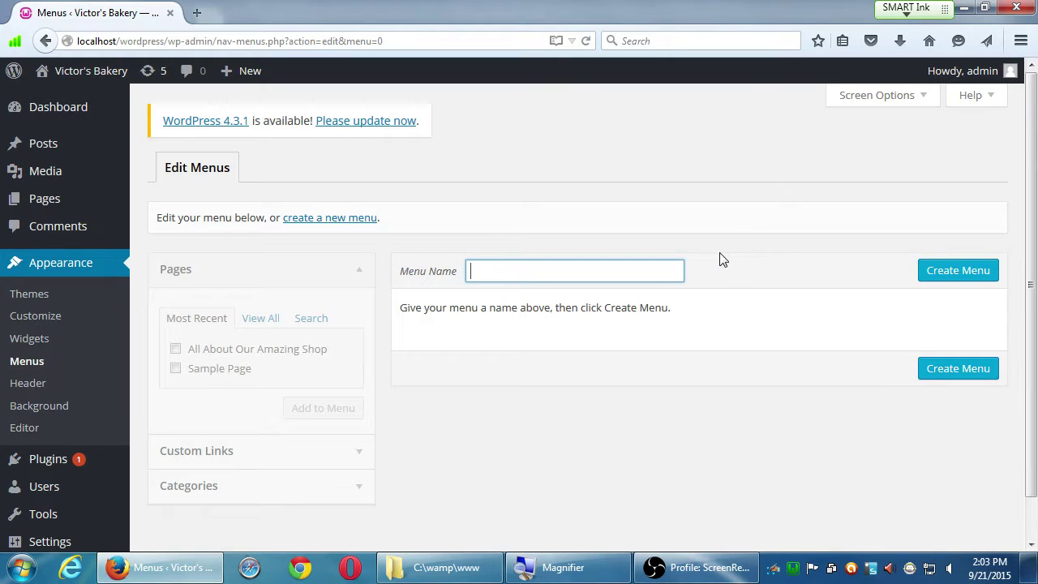
Step: Create a new menu named Main Menu
scroll(717, 264, "down", 1)
scroll(709, 273, "up", 1)
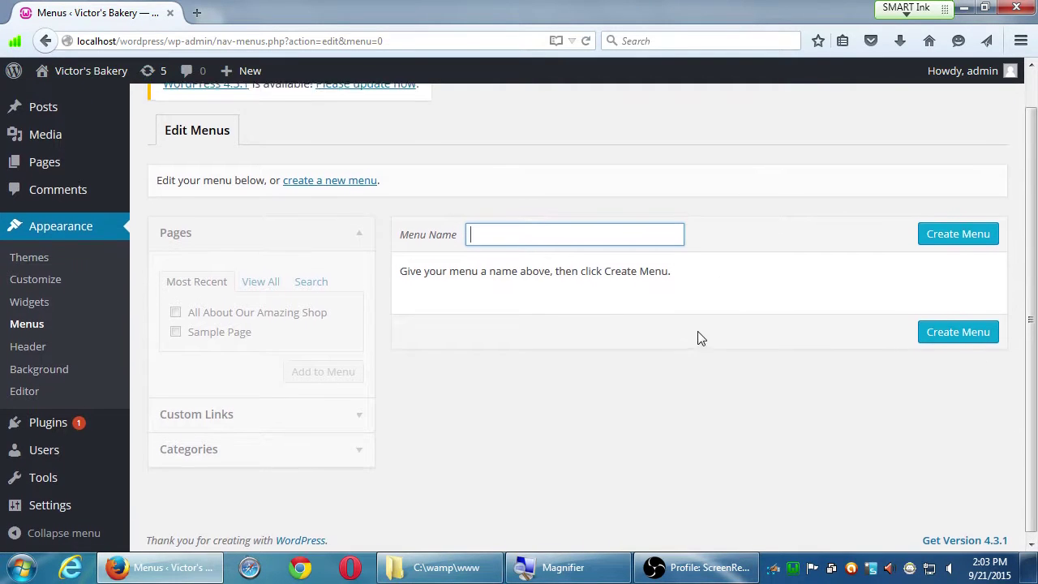
scroll(702, 306, "up", 1)
scroll(713, 243, "down", 1)
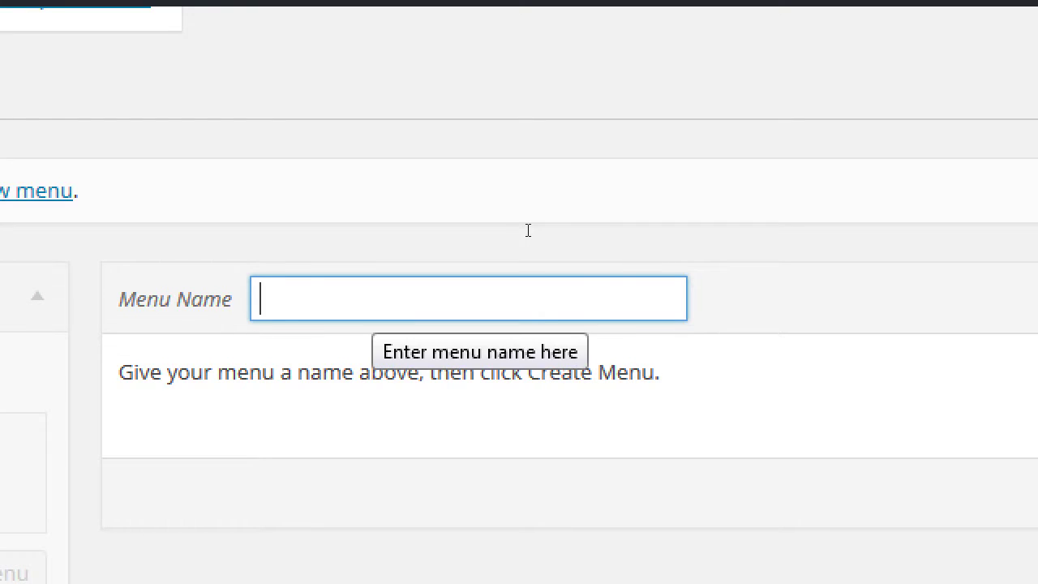
type("Main Menu")
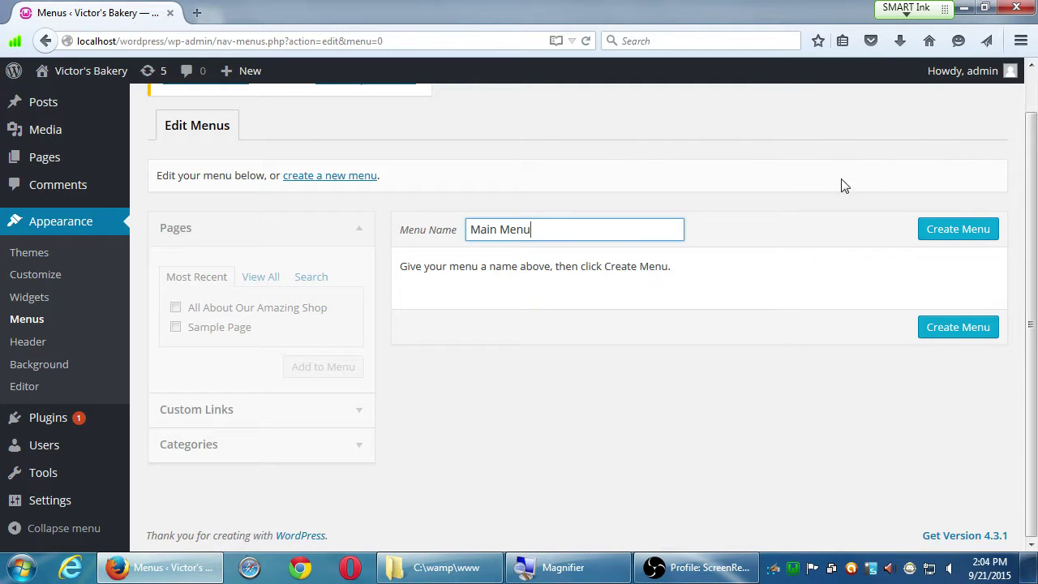
left_click(952, 230)
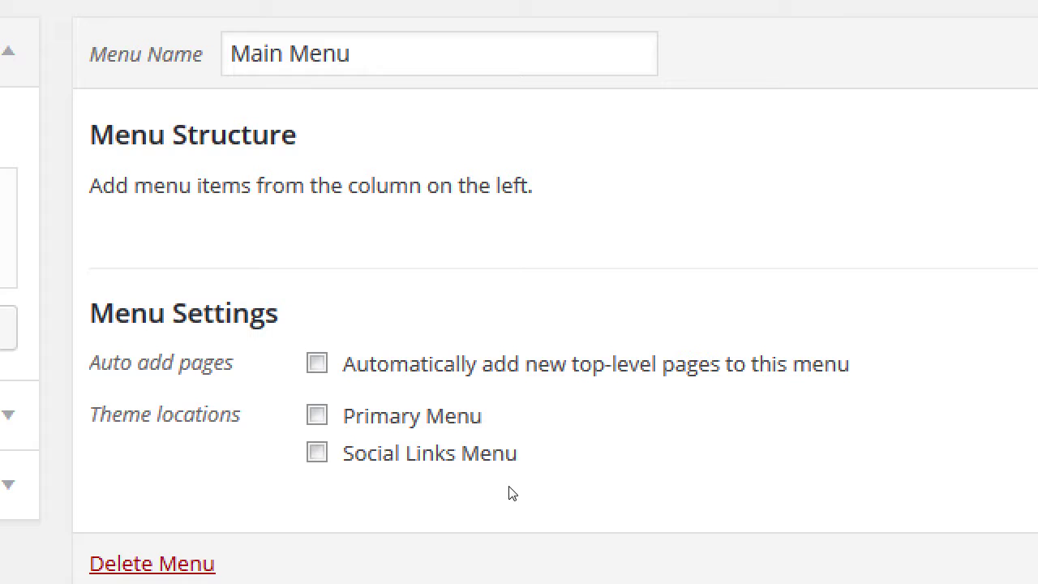
Step: Assign Main Menu to the Primary Menu theme location and save the menu
key("Tab")
key("space")
key("Tab")
left_click(640, 429)
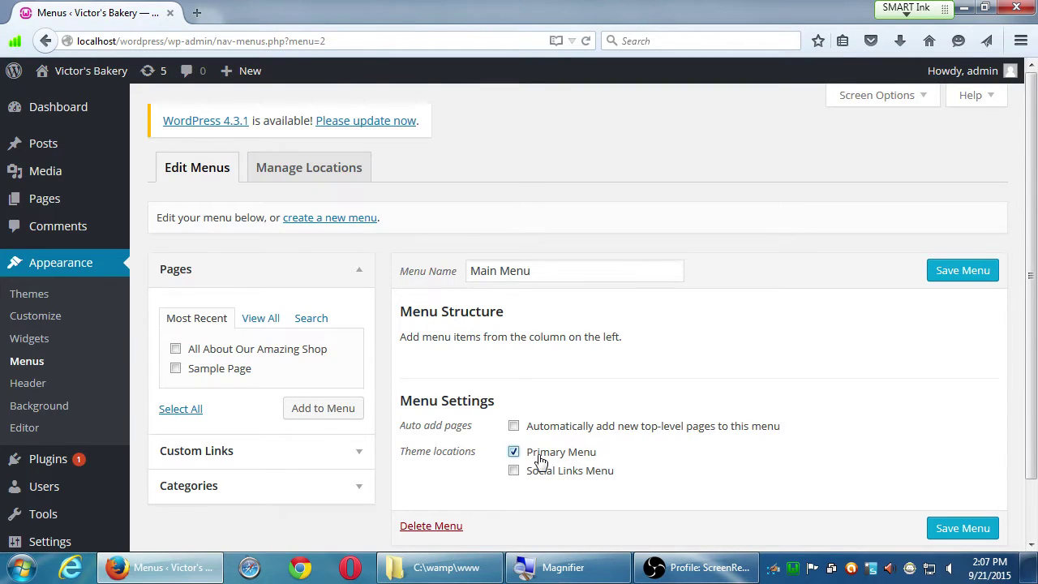
left_click(941, 276)
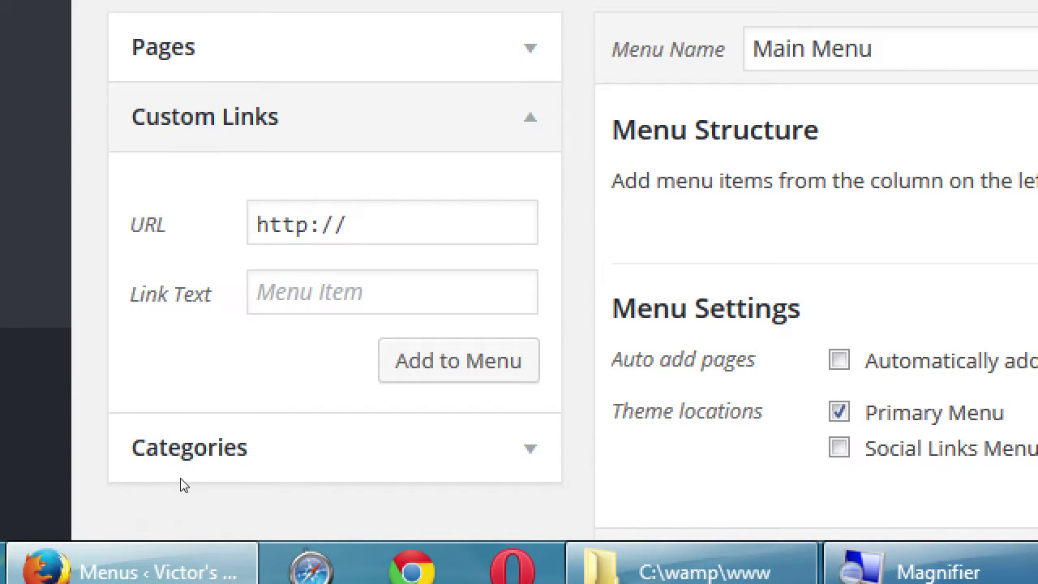
Step: Add the Home and All About Our Amazing Shop pages from the full page list to Main Menu
left_click(185, 479)
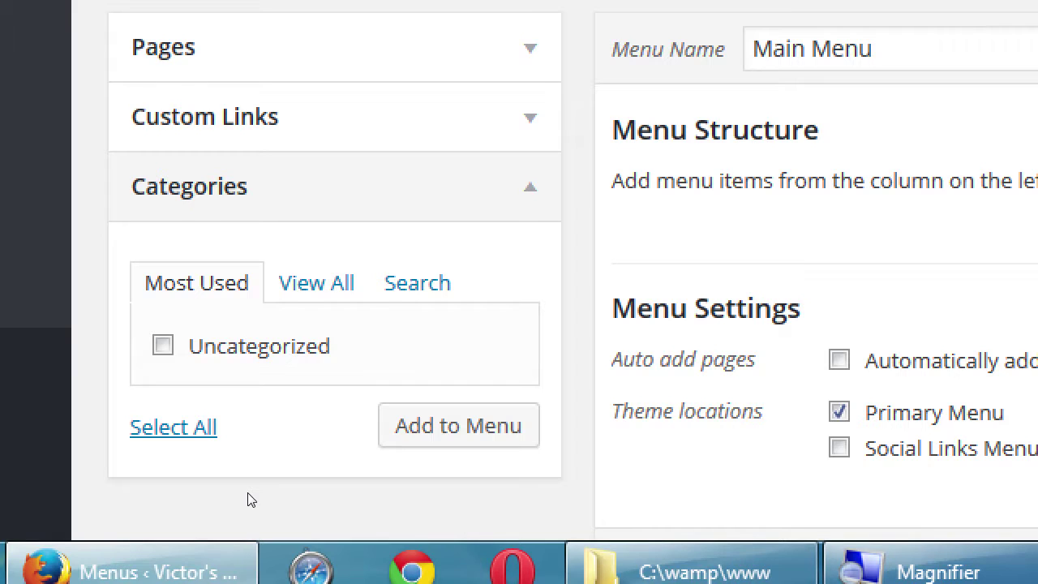
key("Return")
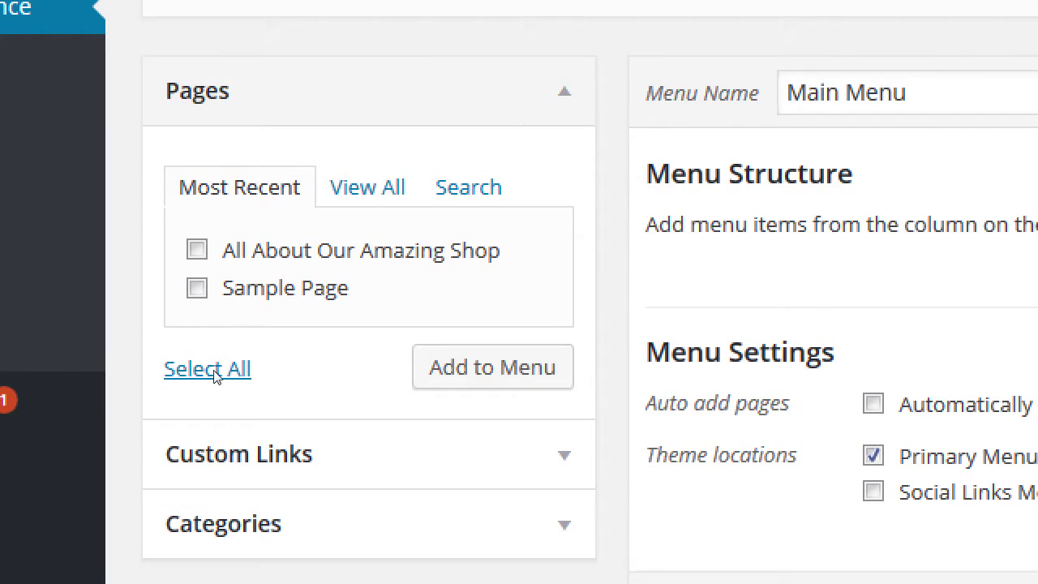
key("Return")
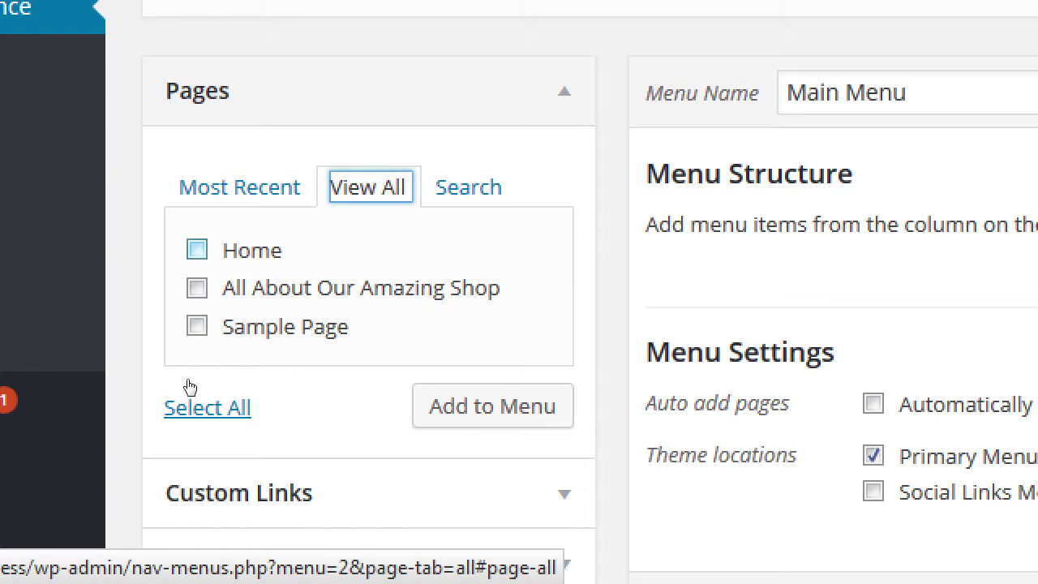
key("Tab")
key("space")
key("Tab")
key("space")
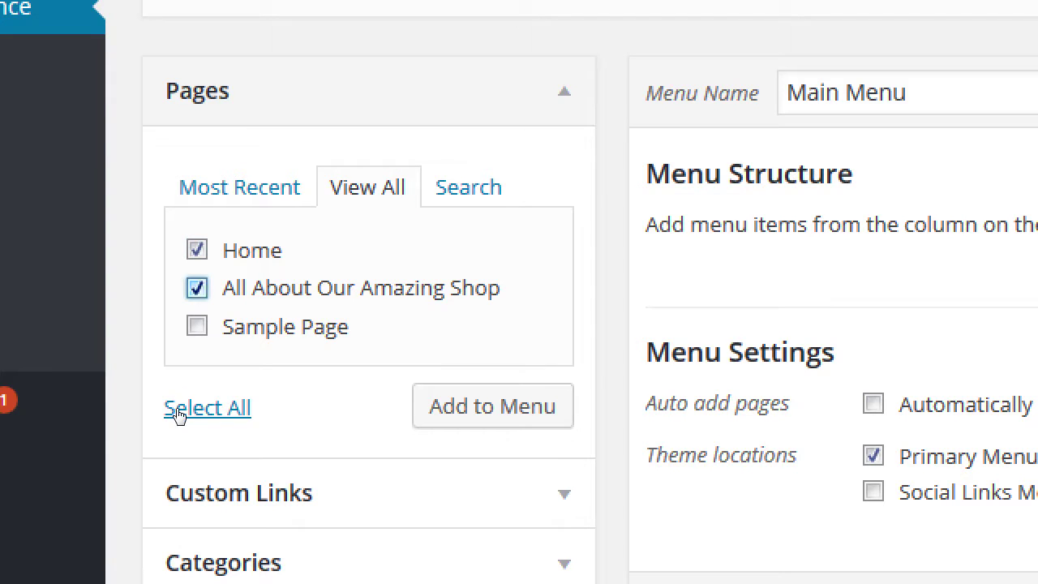
key("Tab")
key("Tab")
key("Tab")
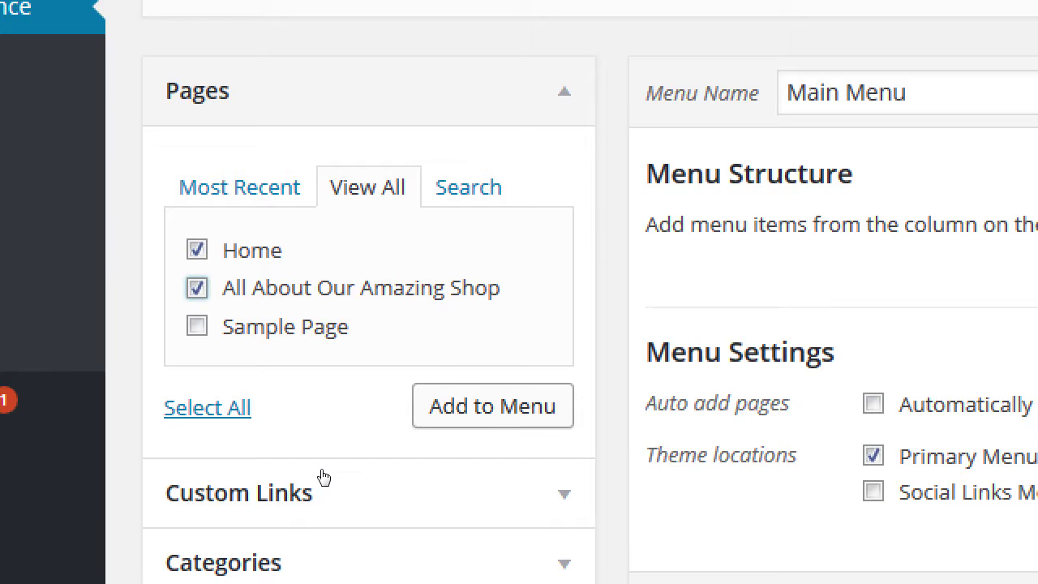
key("Return")
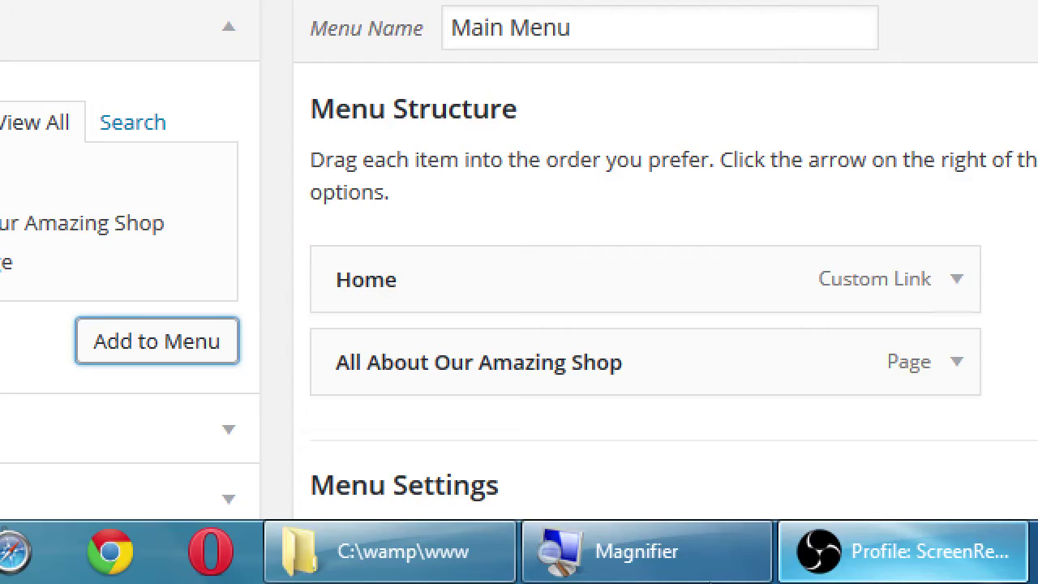
Step: Save Main Menu with its added Home and All About Our Amazing Shop items
scroll(702, 440, "down", 2)
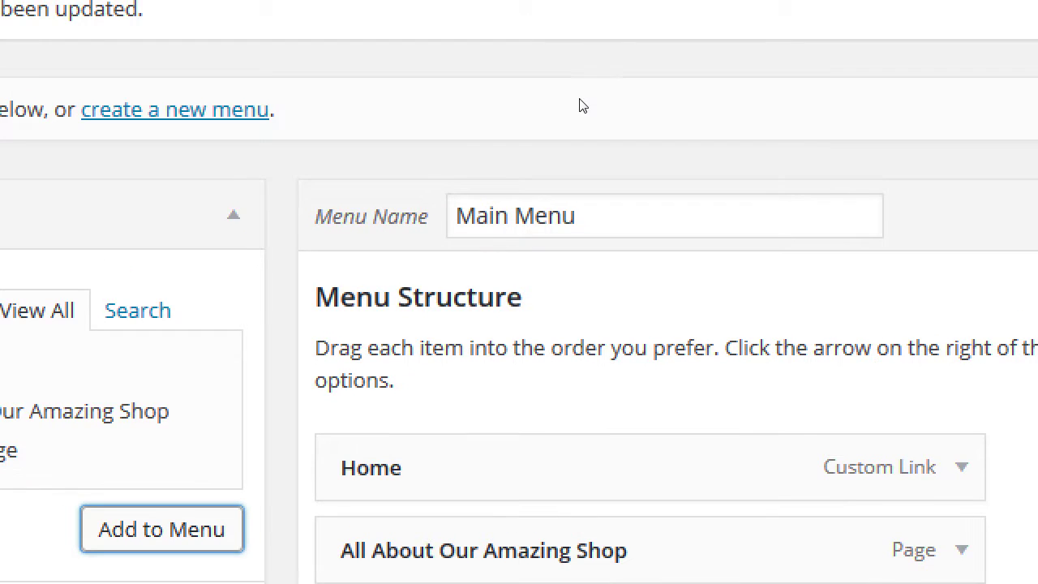
left_click(529, 199)
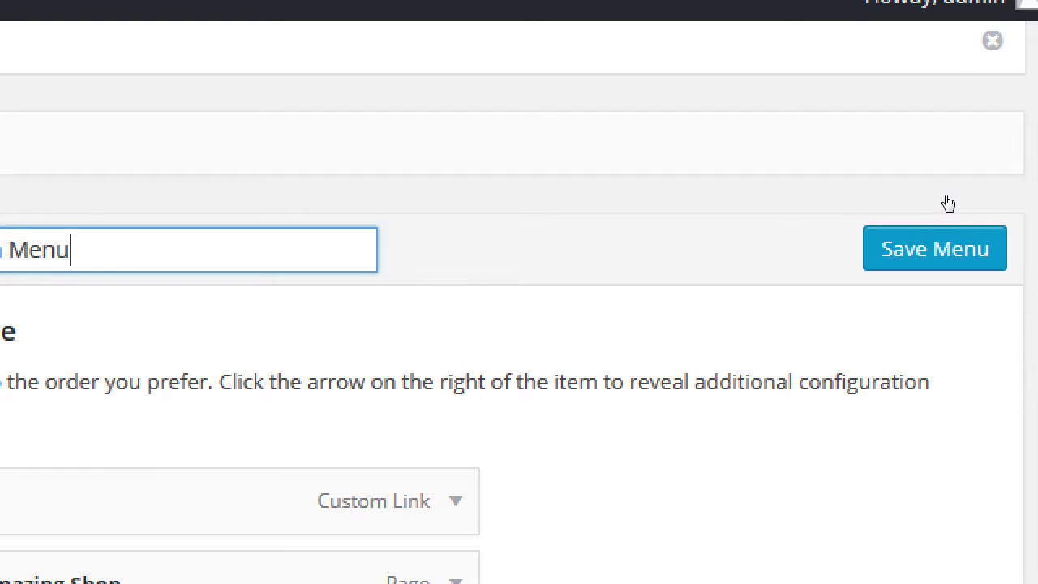
key("Tab")
key("Return")
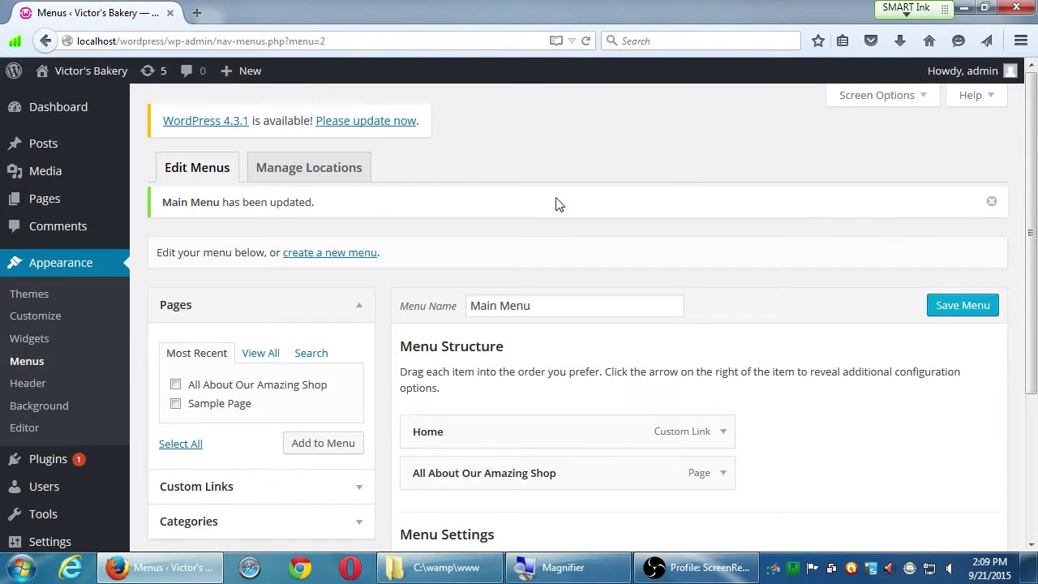
Step: View the live site and test its Home and All About Our Amazing Shop navigation links
mouse_move(107, 86)
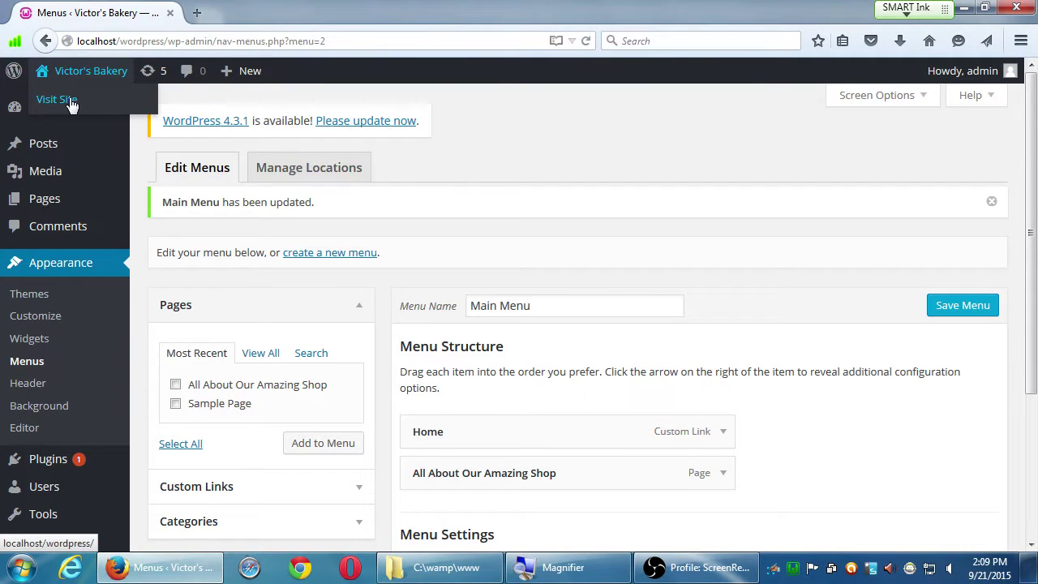
left_click(70, 101)
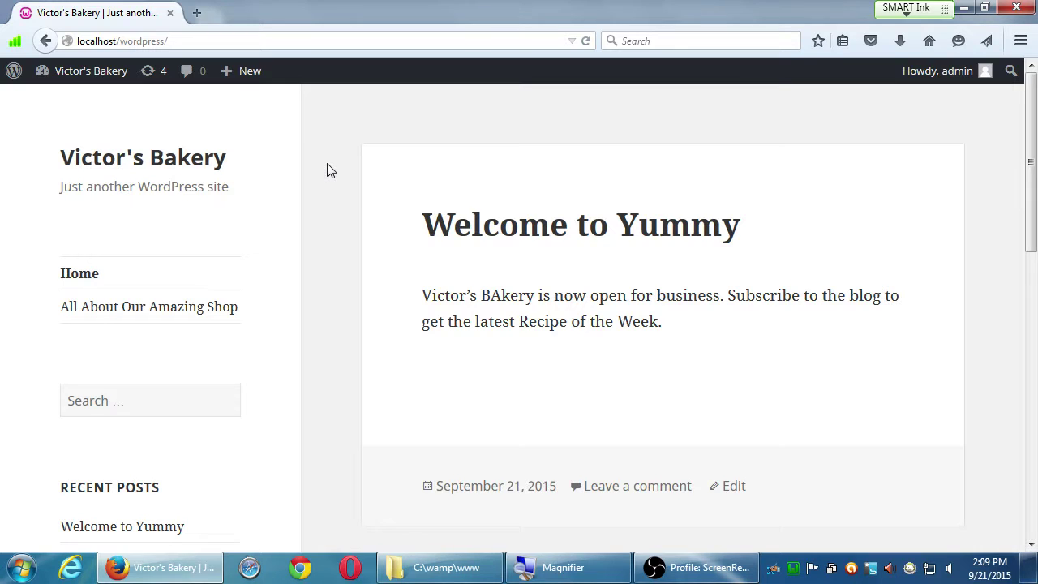
left_click(181, 306)
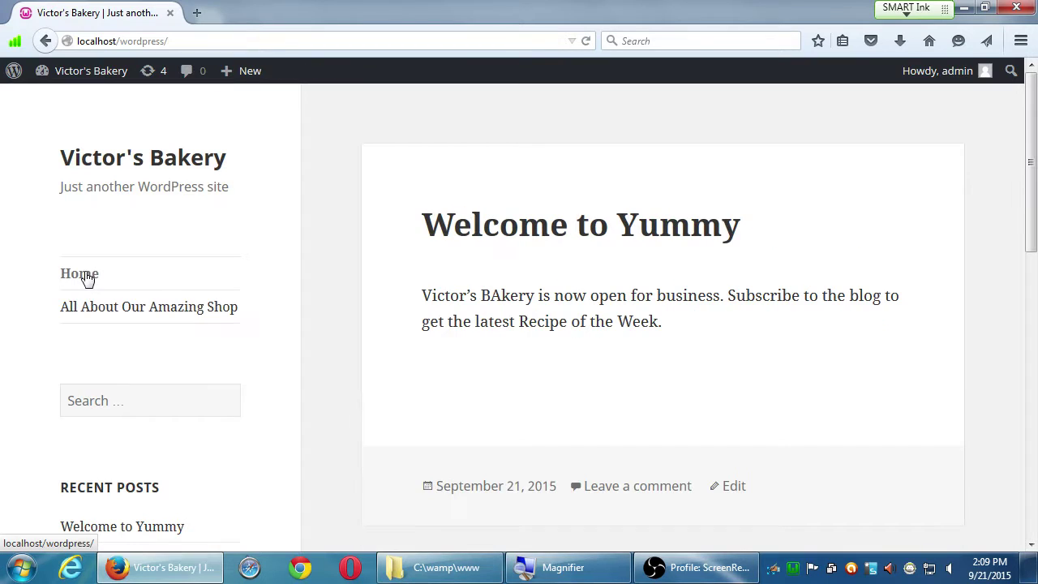
left_click(117, 309)
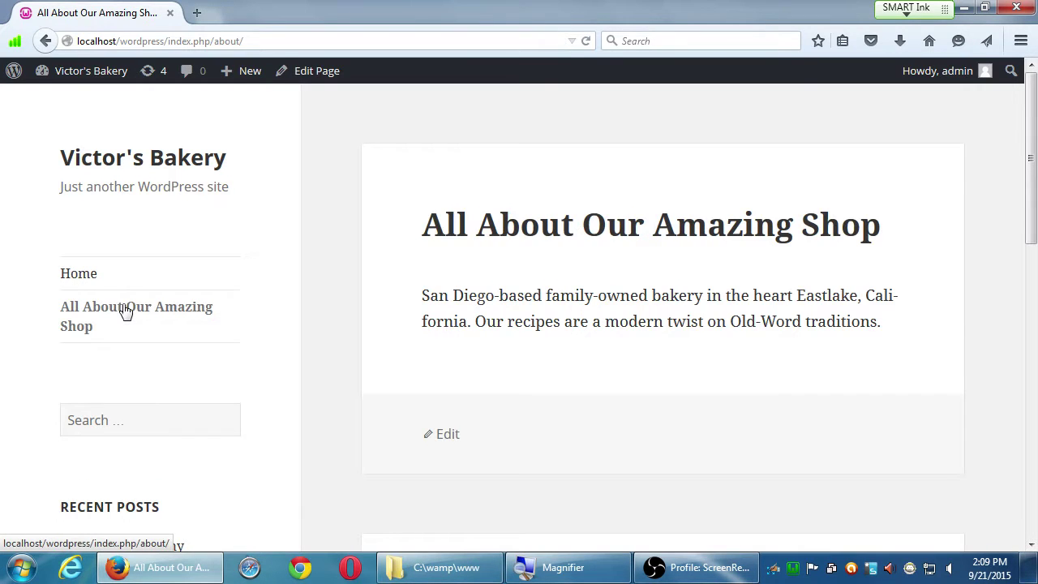
left_click(85, 280)
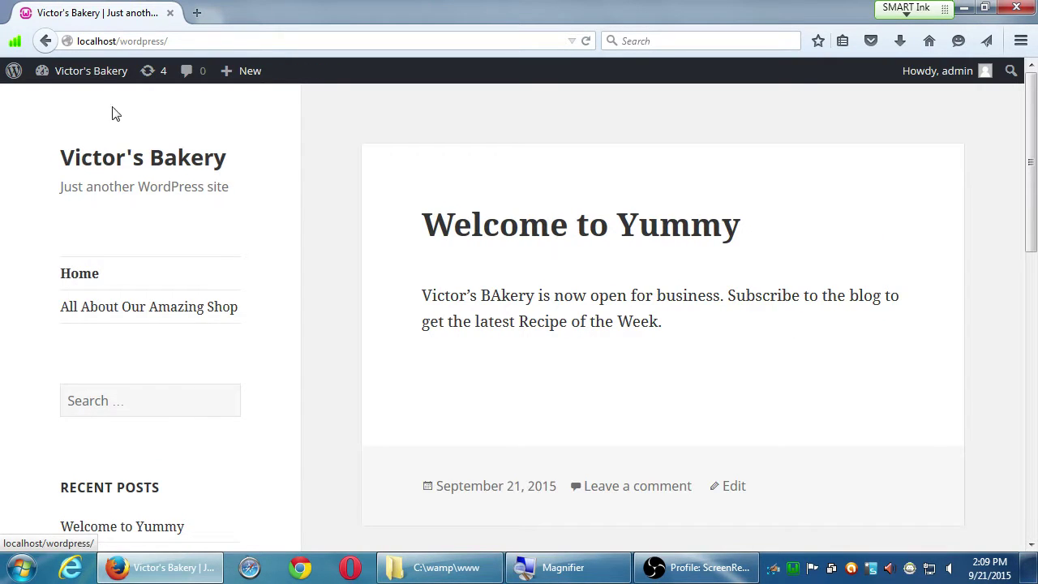
mouse_move(95, 77)
left_click(70, 184)
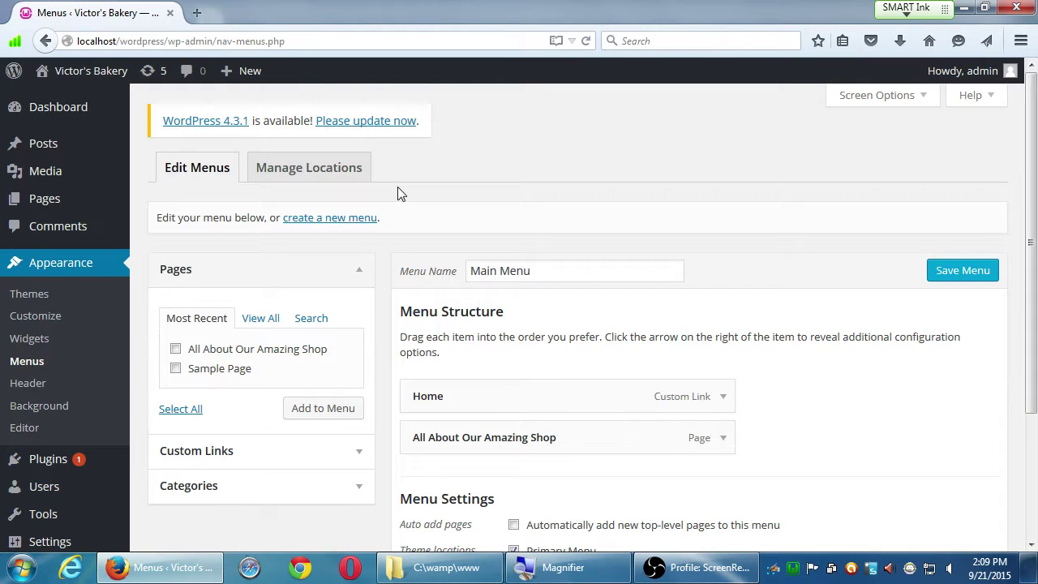
key("alt+Left")
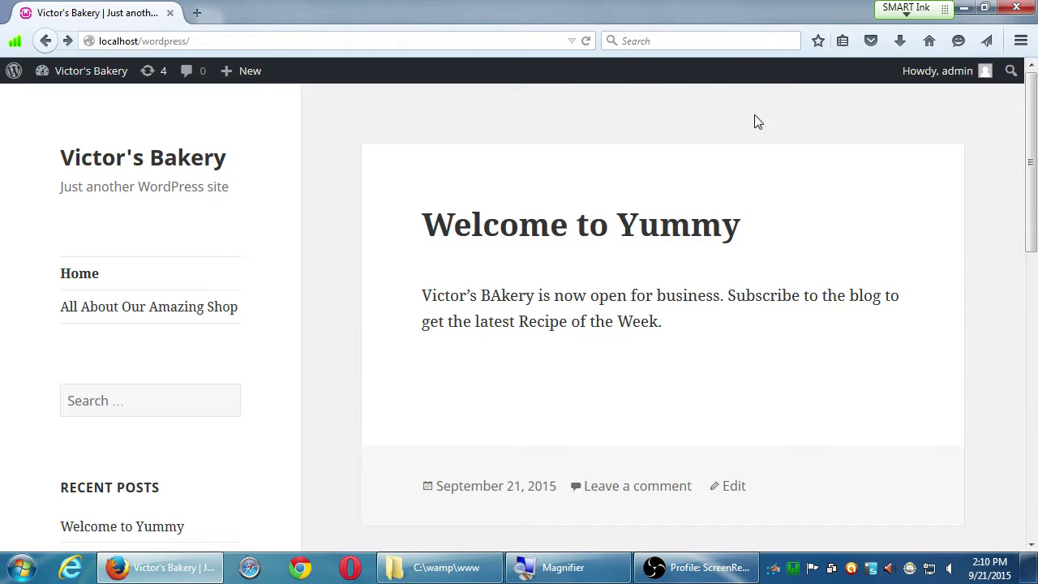
Step: Look over the site's home page and return to the menu editor through the dashboard
scroll(477, 359, "down", 5)
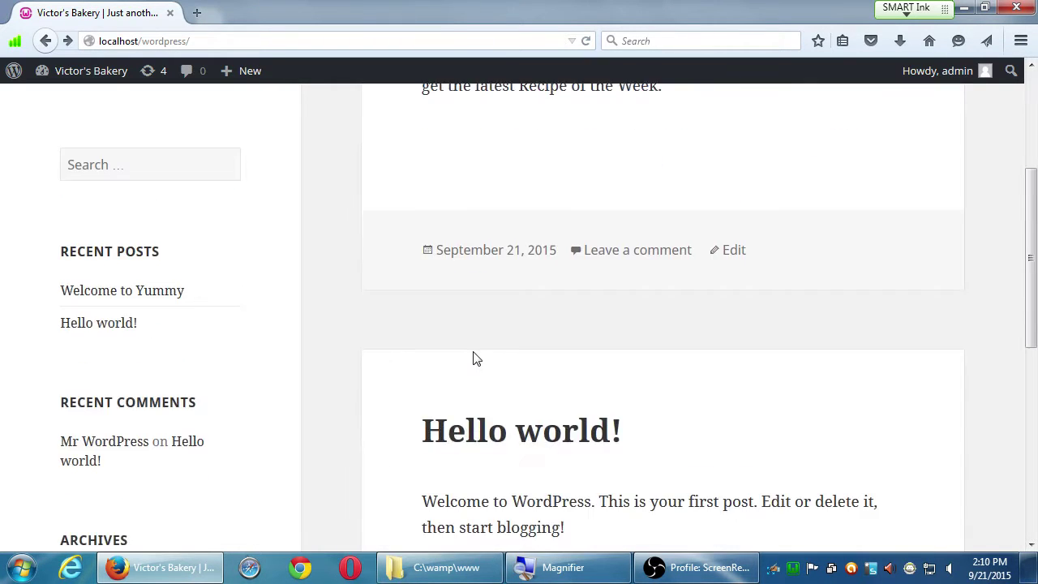
scroll(477, 358, "down", 4)
scroll(478, 354, "up", 9)
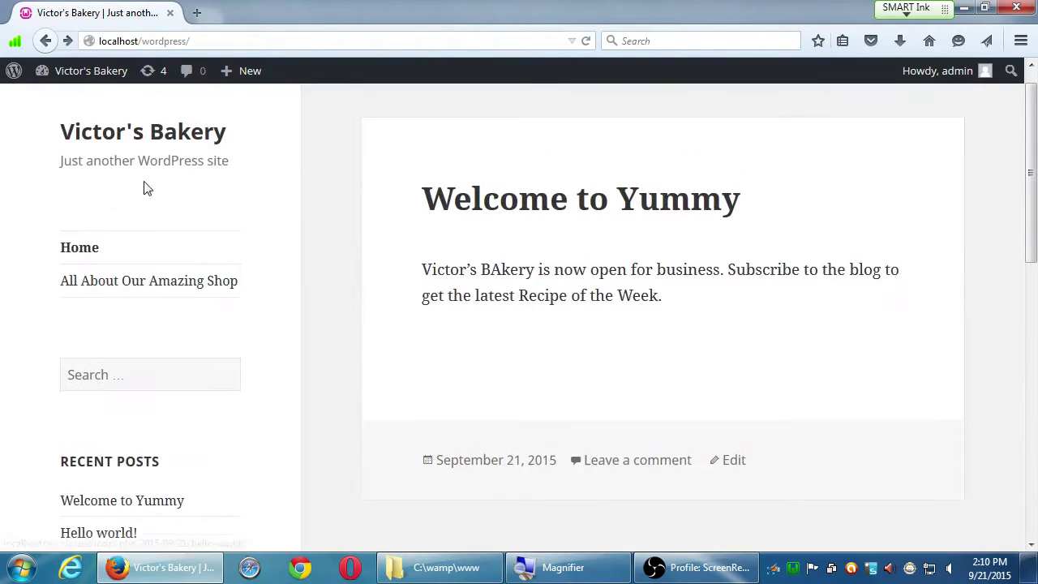
mouse_move(89, 74)
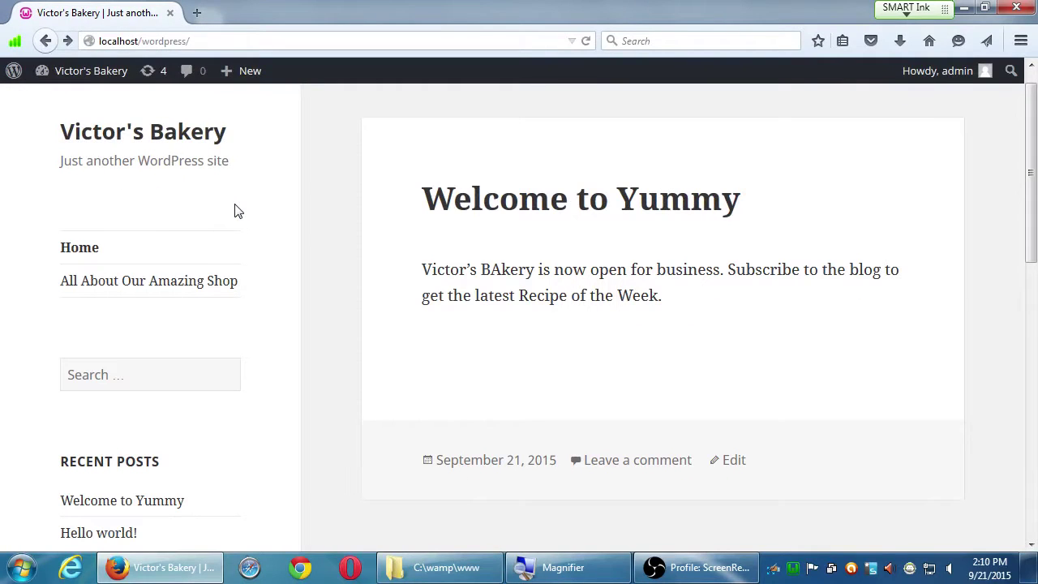
left_click(81, 78)
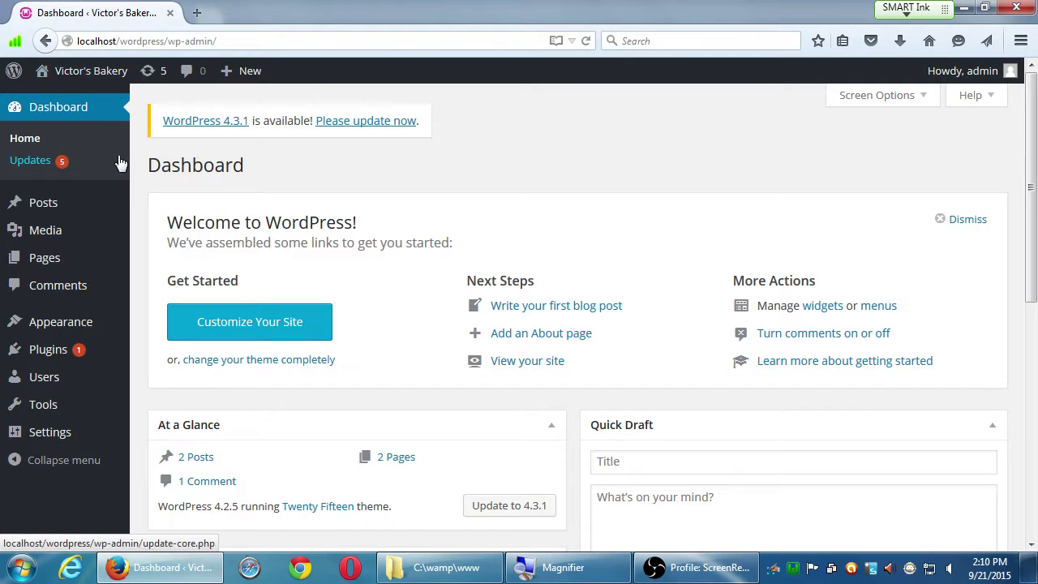
mouse_move(42, 329)
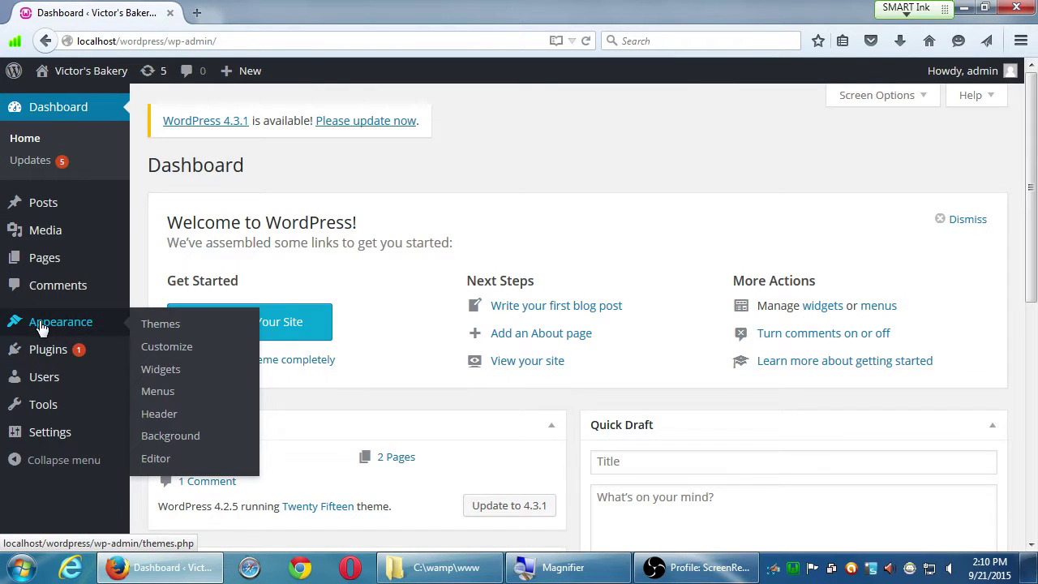
left_click(166, 397)
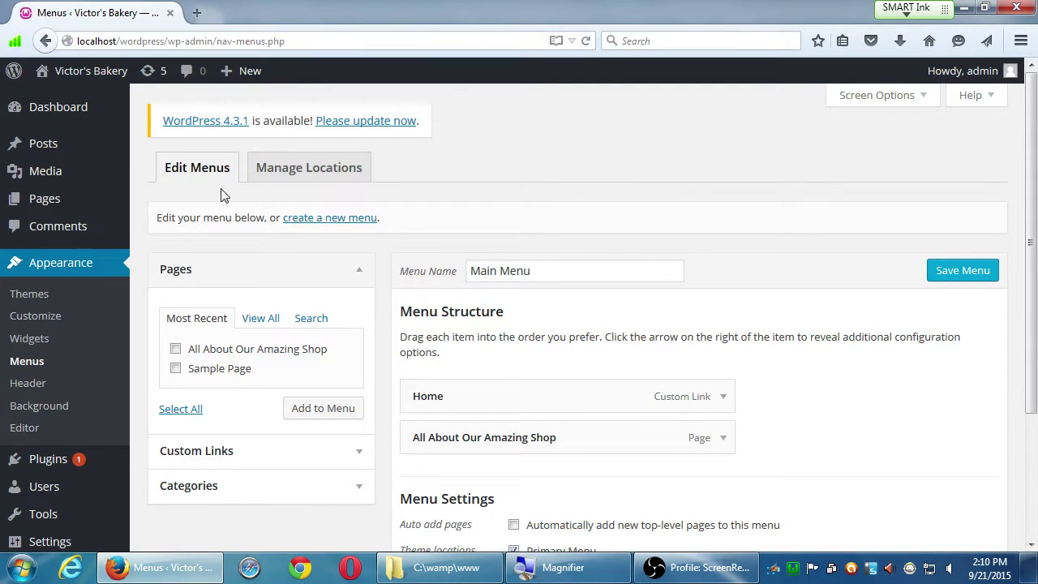
Step: Move the All About Our Amazing Shop item above Home in Main Menu's structure
left_click_drag(552, 271, 413, 262)
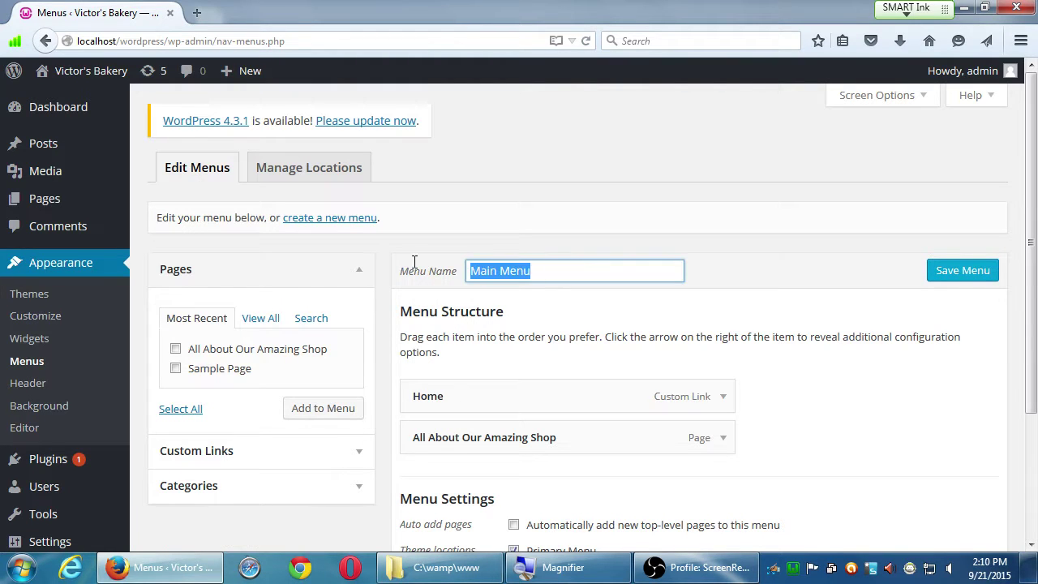
scroll(390, 275, "down", 2)
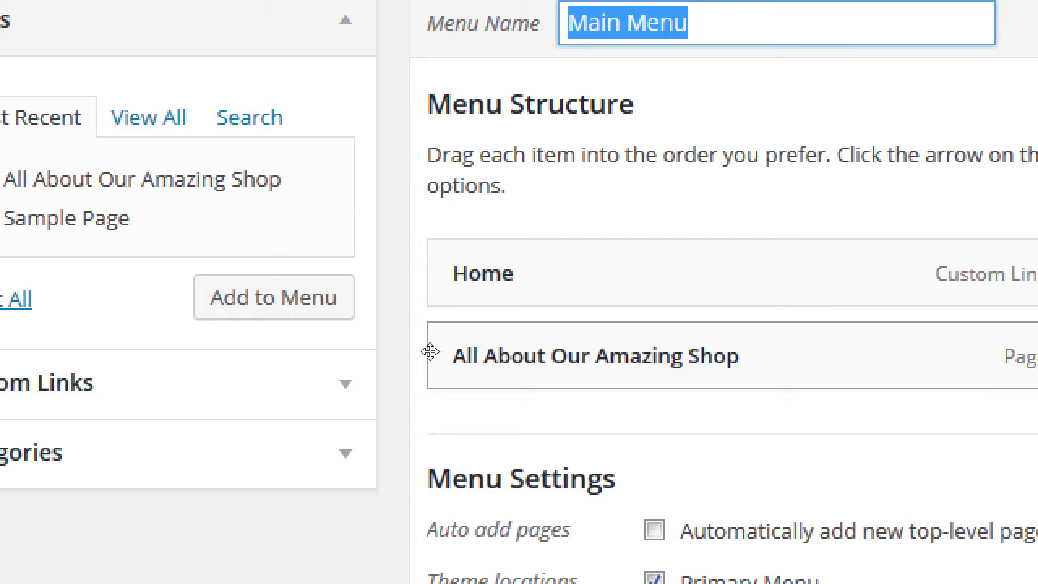
left_click_drag(429, 351, 430, 302)
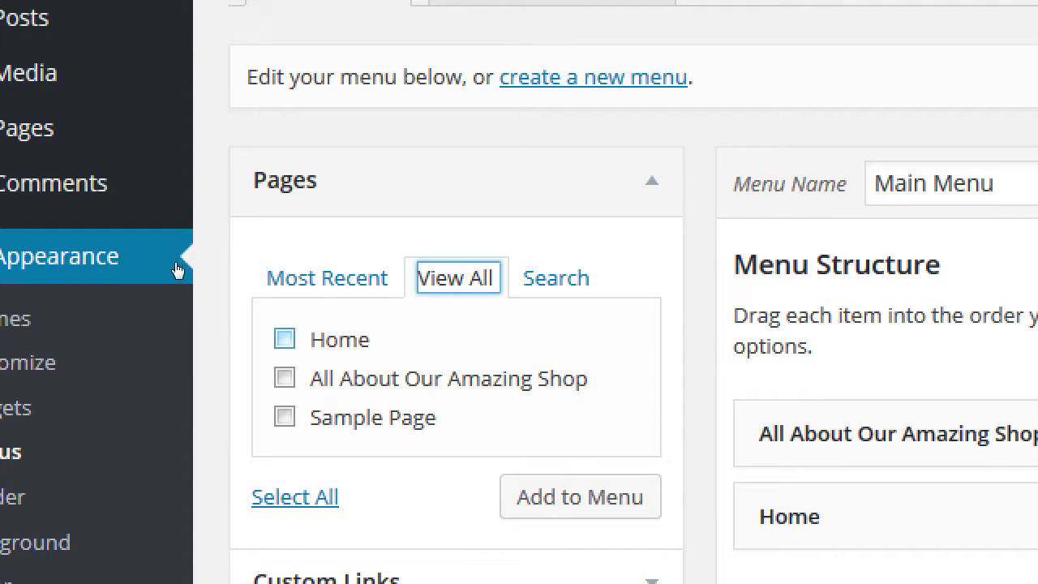
key("Tab")
key("space")
key("shift+Tab")
key("space")
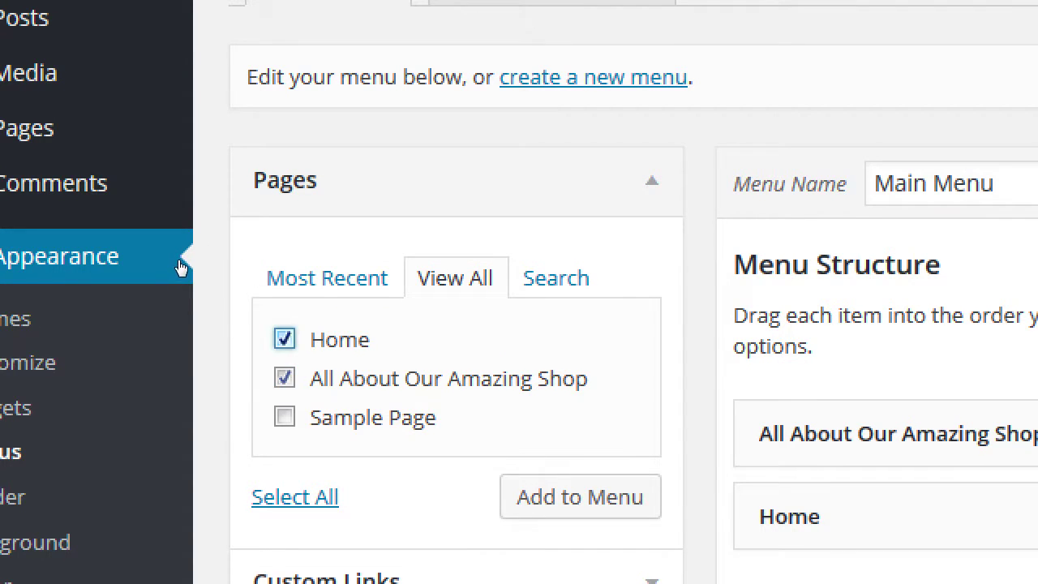
key("Tab")
key("space")
key("shift+Tab")
key("space")
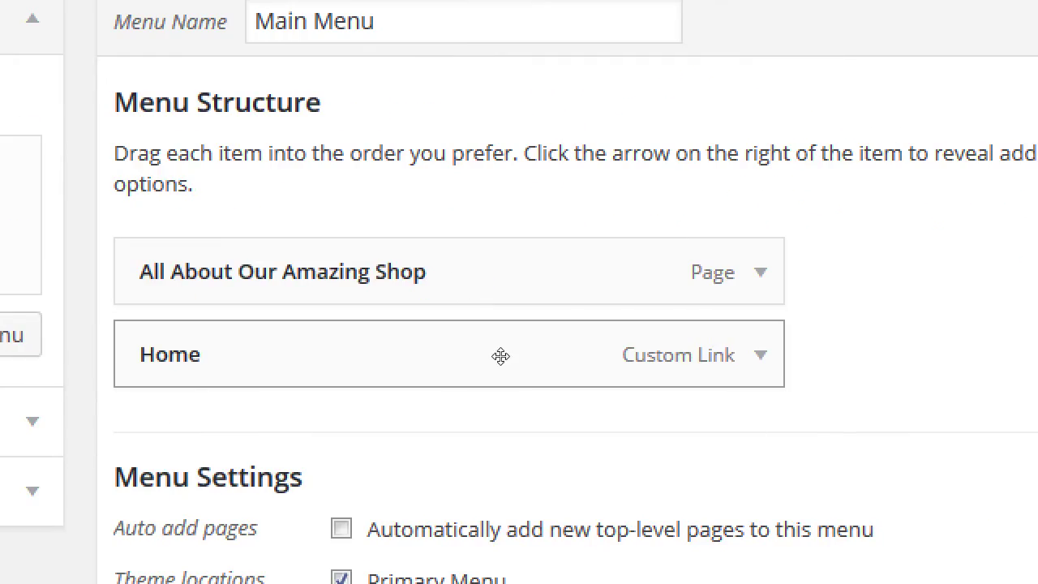
left_click_drag(467, 353, 466, 308)
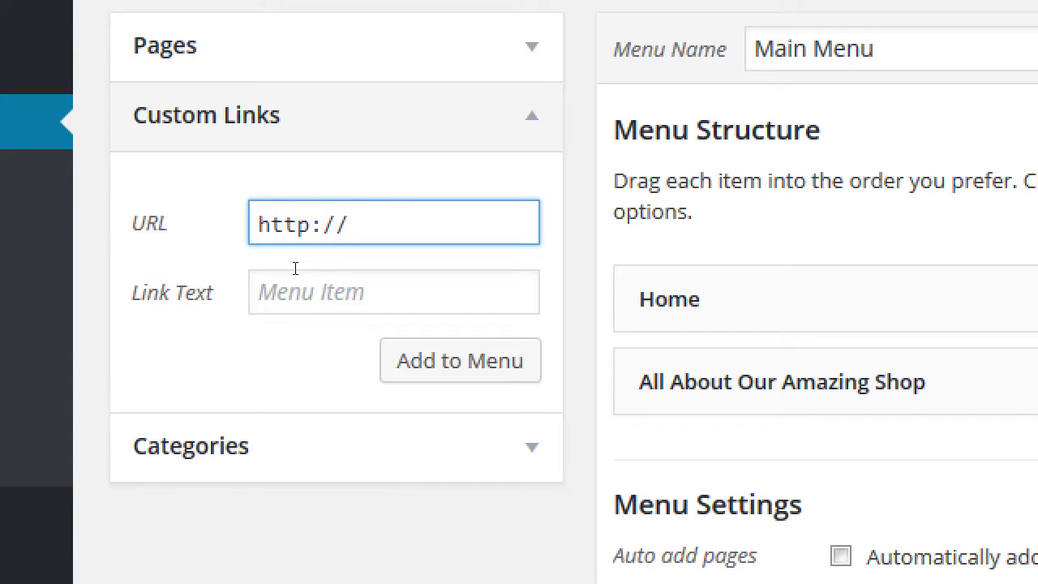
type("amazon.com")
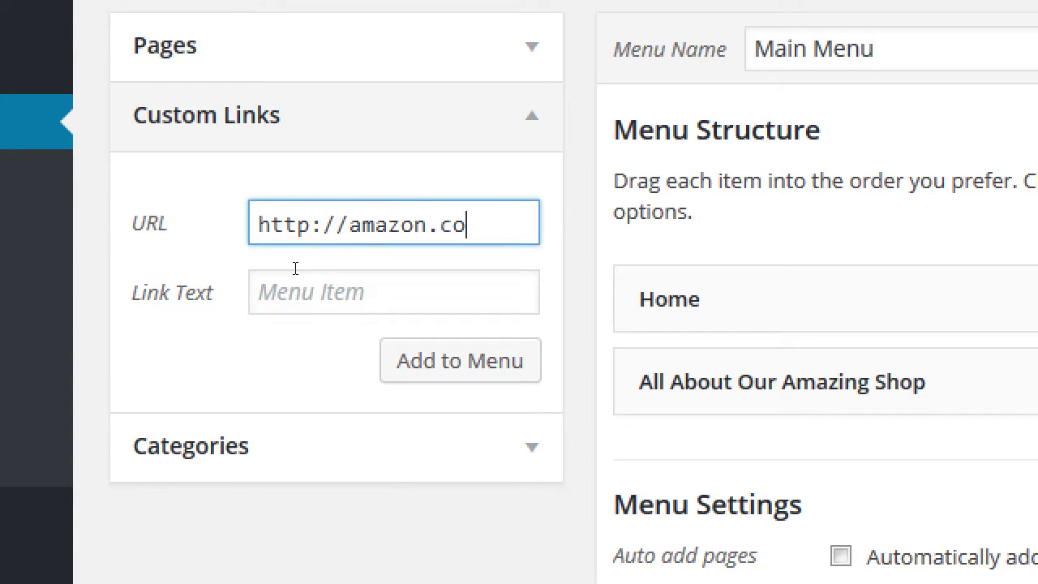
key("Tab")
type("Amazon")
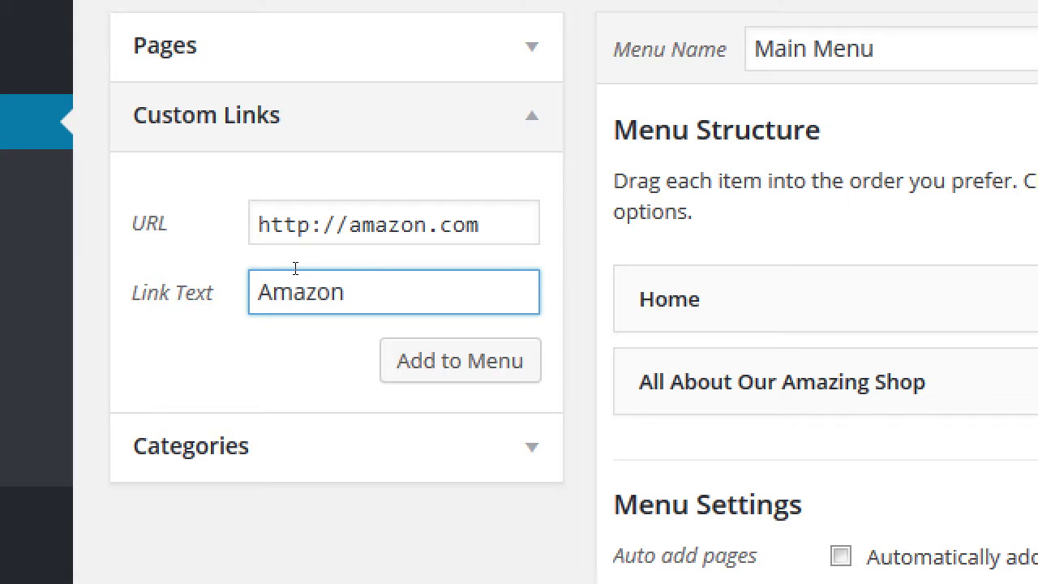
key("Return")
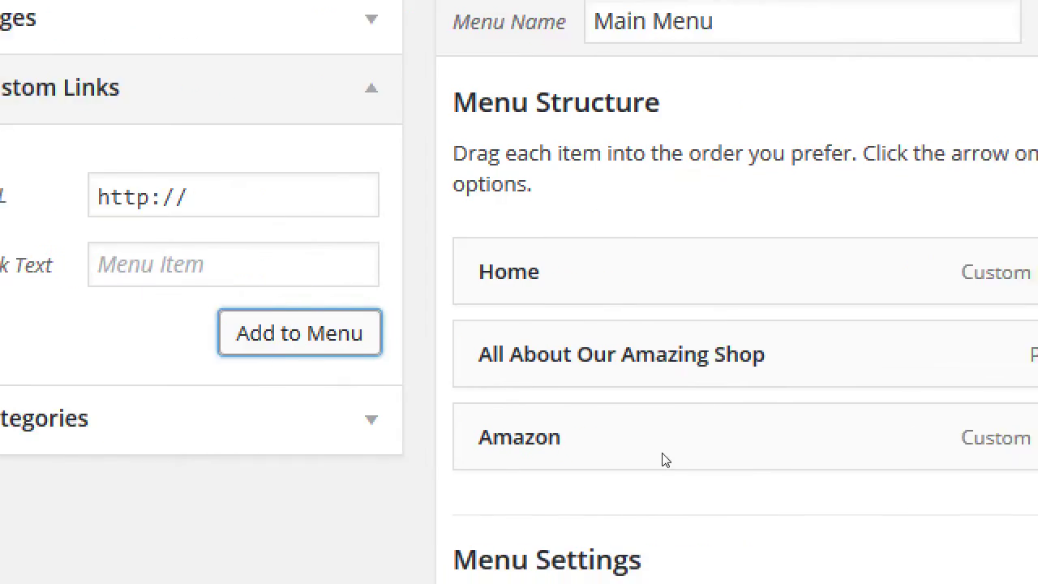
Step: Move the Amazon item directly beneath Home and nest it as Home's sub item in Main Menu's structure
left_click_drag(465, 399, 438, 403)
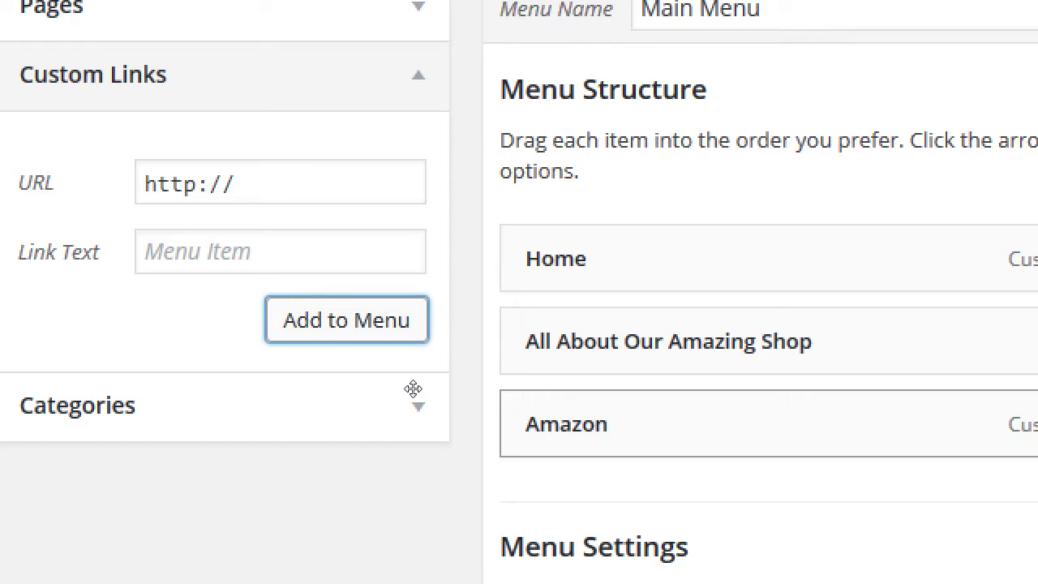
left_click_drag(424, 400, 442, 359)
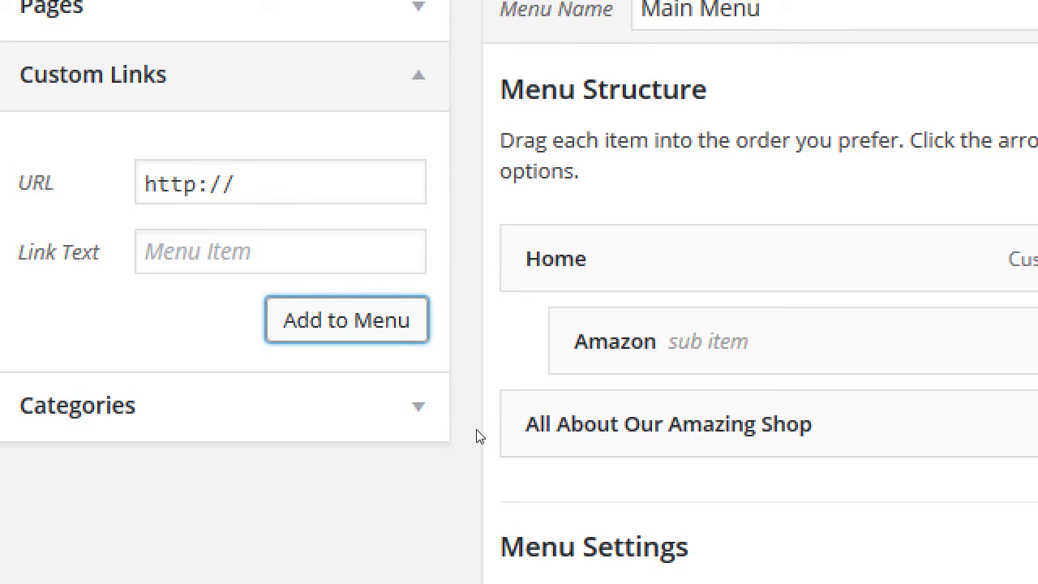
left_click_drag(492, 357, 468, 376)
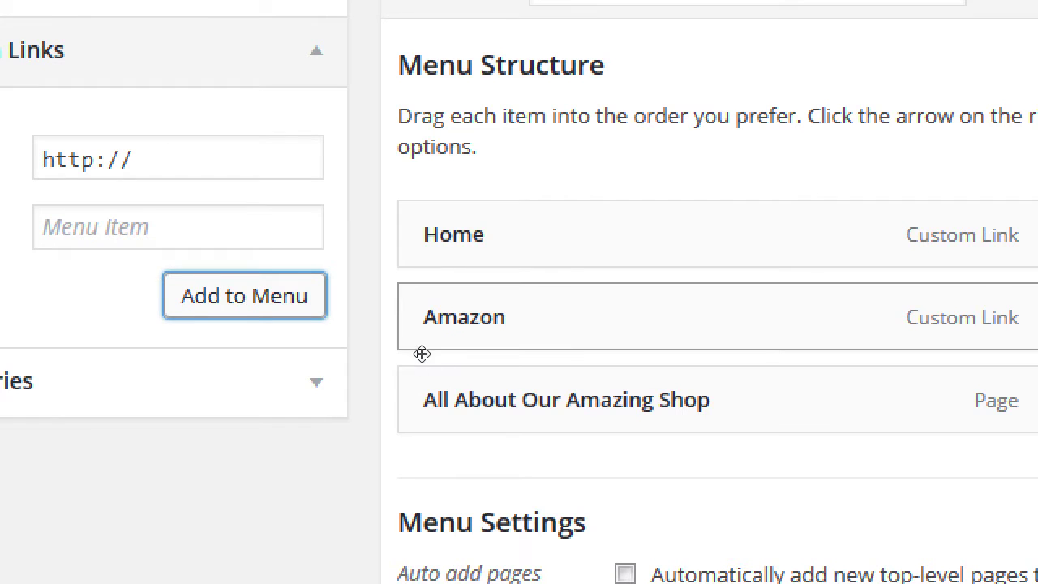
left_click_drag(421, 354, 456, 363)
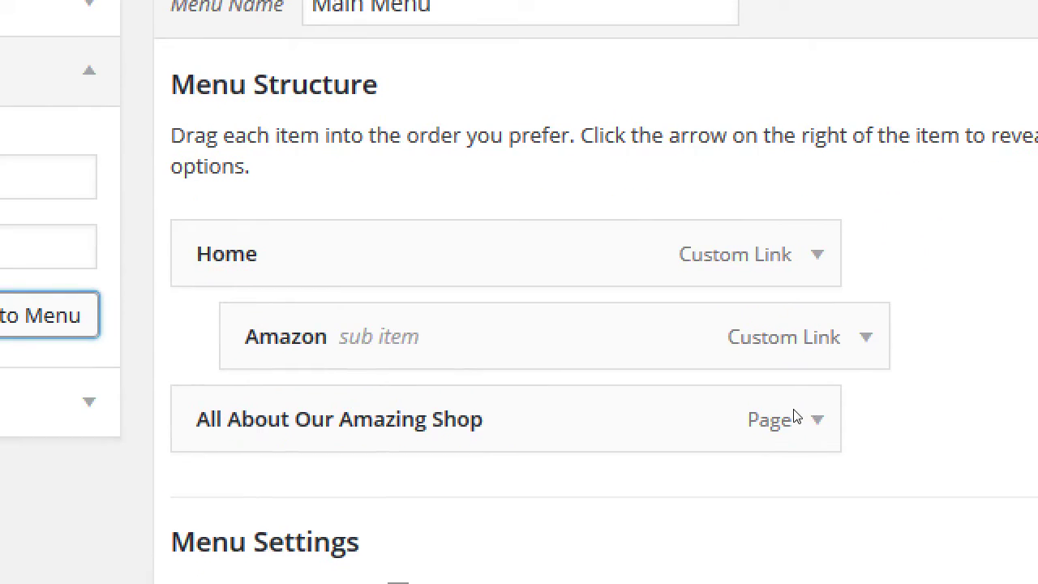
Step: Review the Amazon sub item's settings, close them without changes, and save Main Menu
left_click(749, 357)
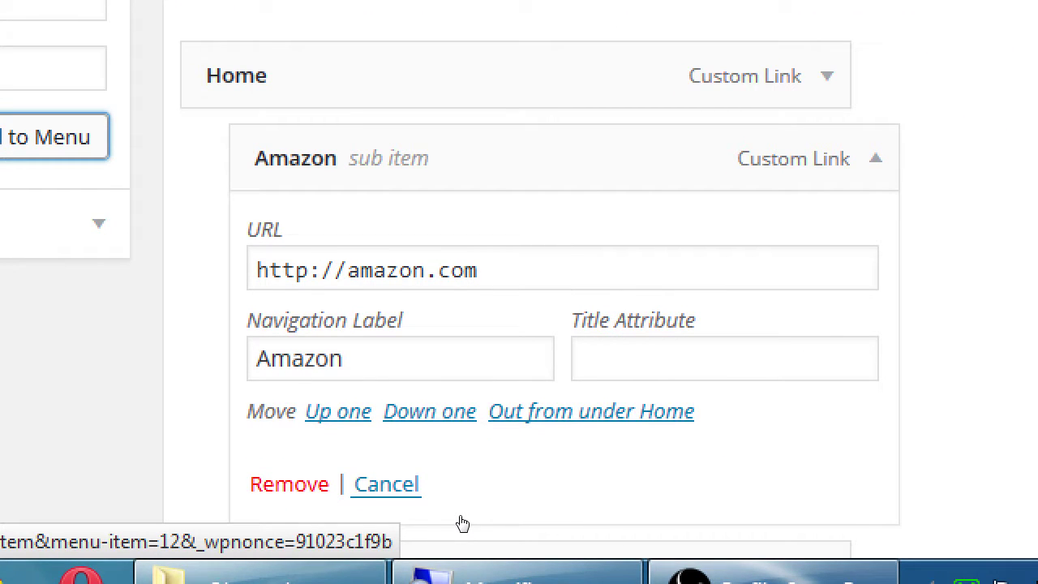
key("Tab")
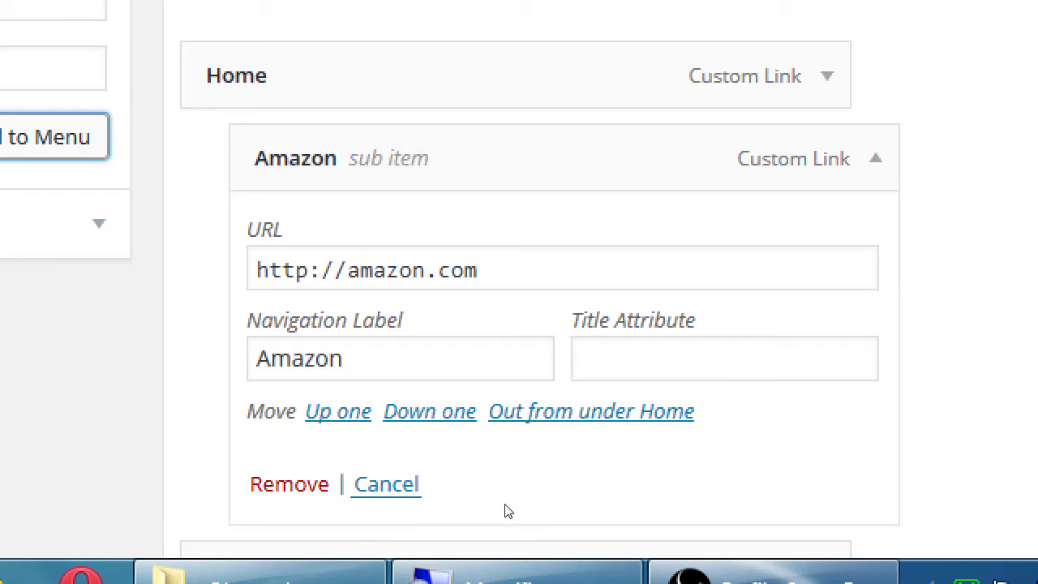
key("Return")
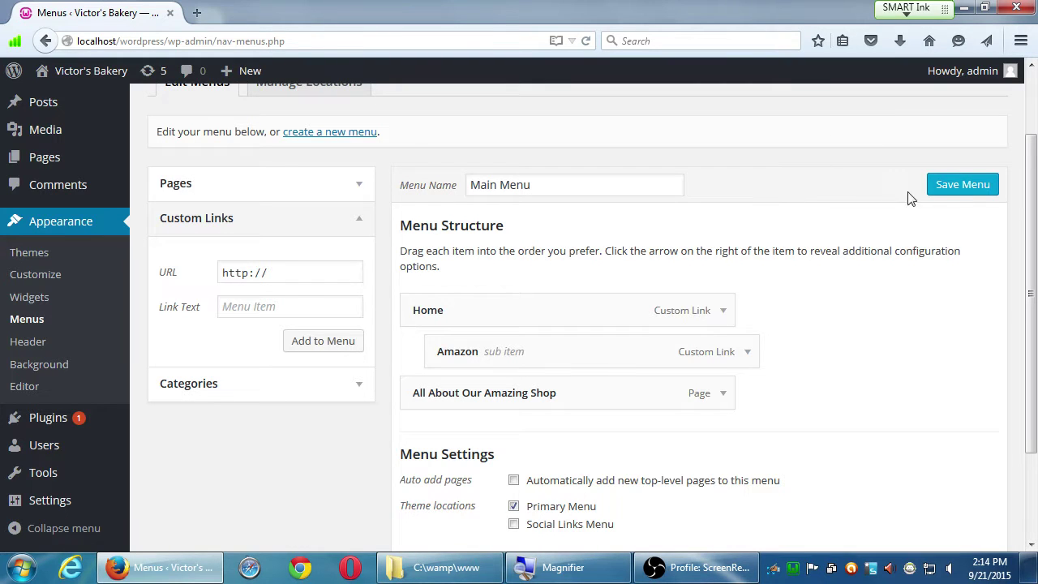
left_click(949, 189)
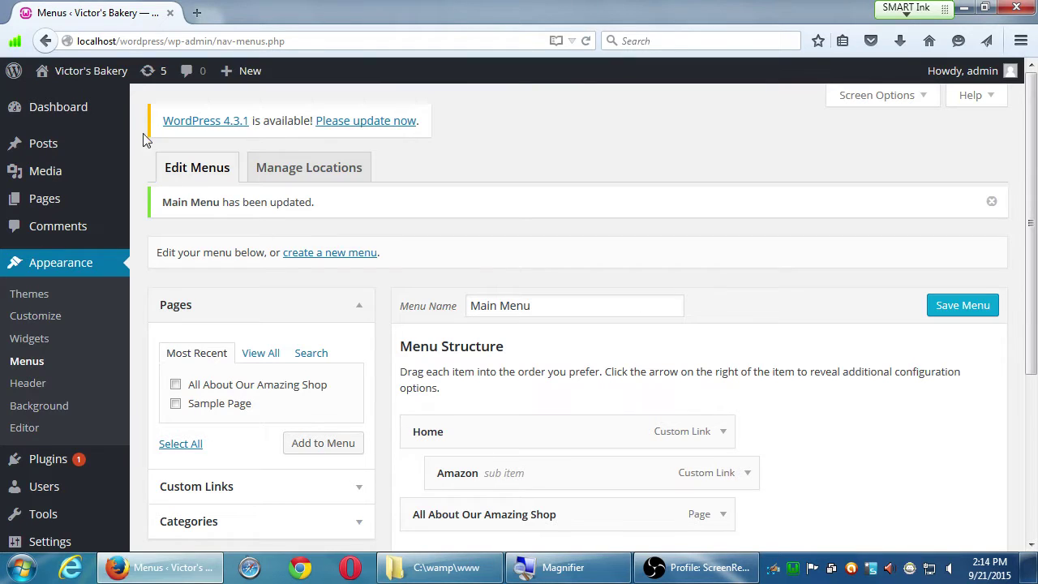
Step: View the live site in a new tab and test Home's expandable submenu and its Amazon link
mouse_move(70, 77)
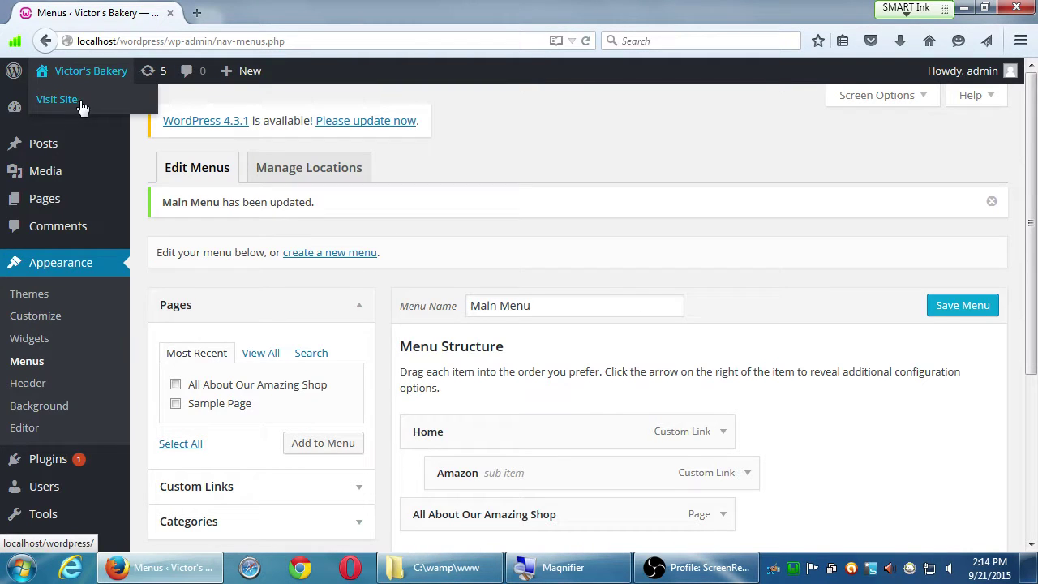
middle_click(77, 105)
left_click(215, 16)
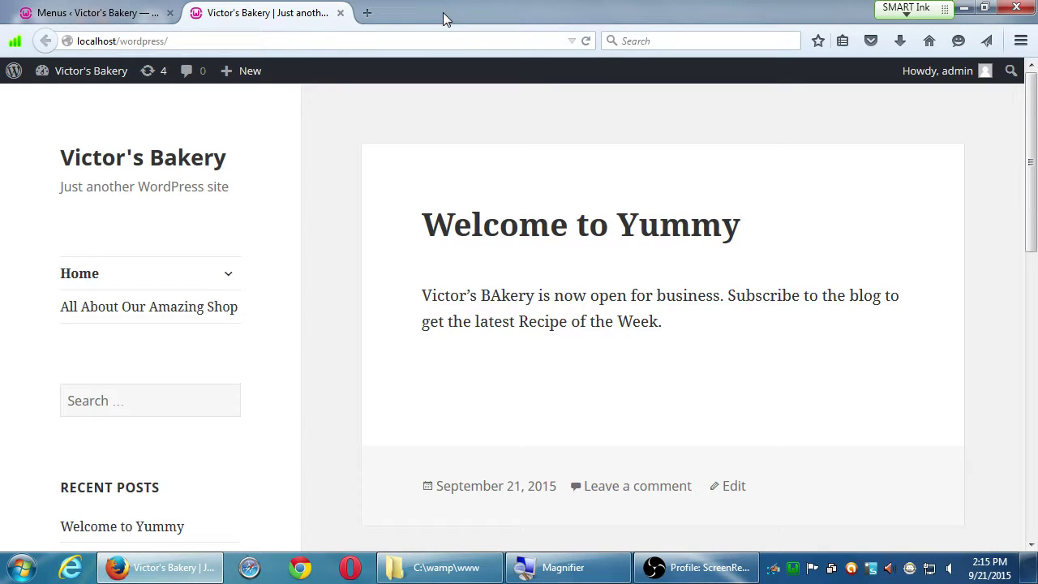
left_click(146, 282)
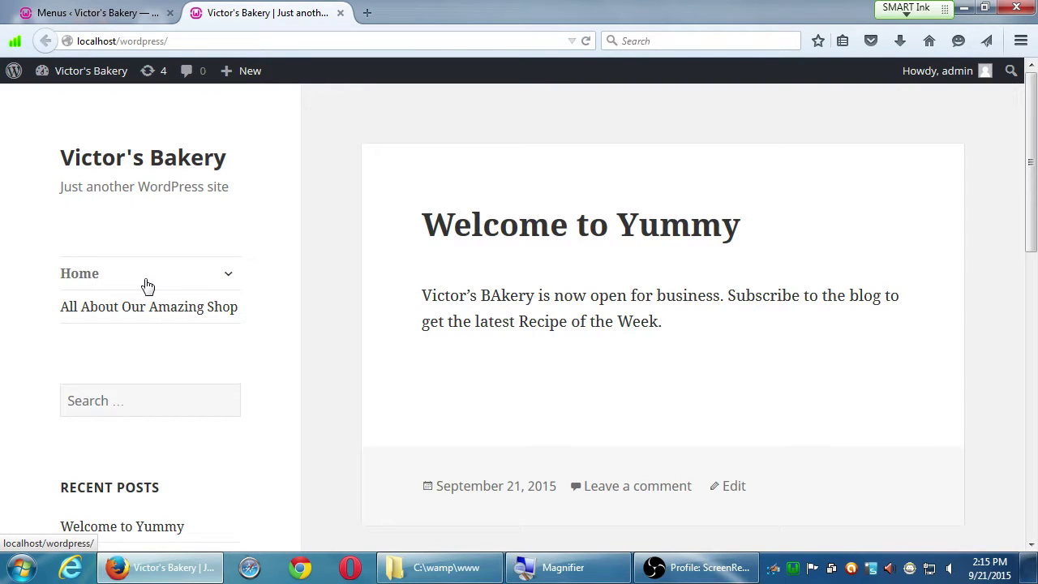
left_click(229, 276)
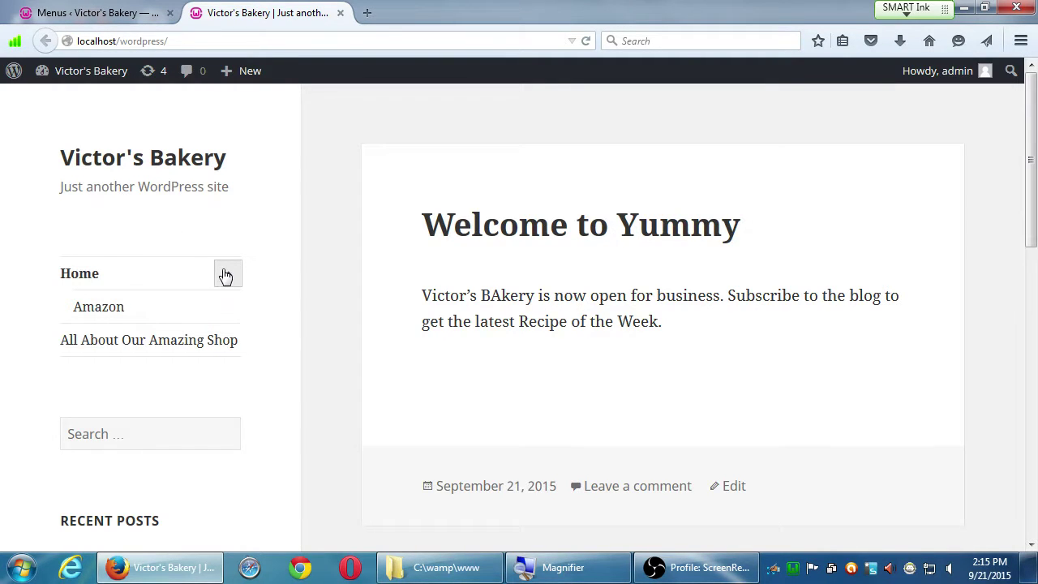
left_click(226, 276)
left_click(226, 275)
left_click(226, 275)
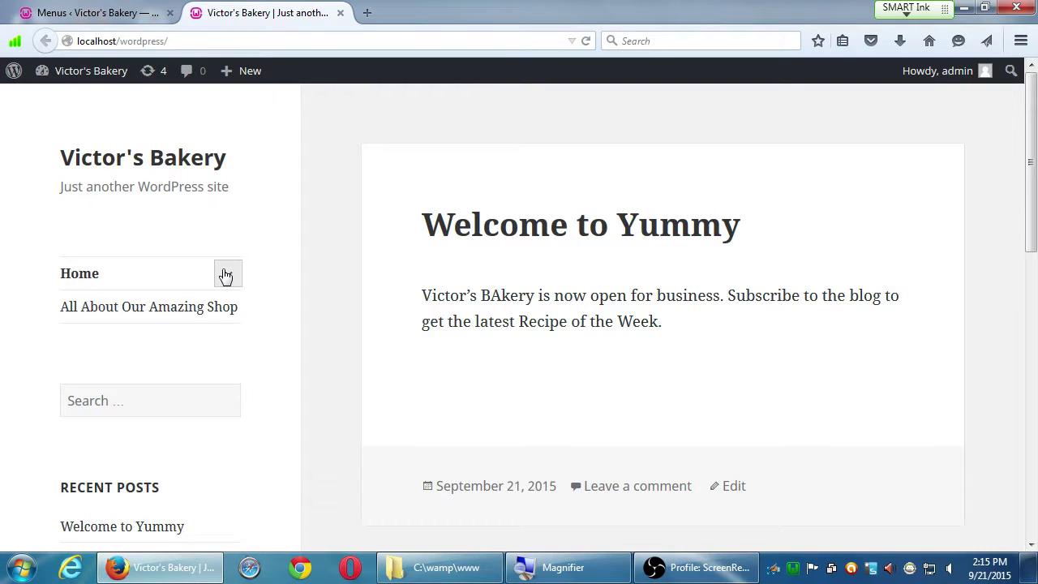
left_click(226, 276)
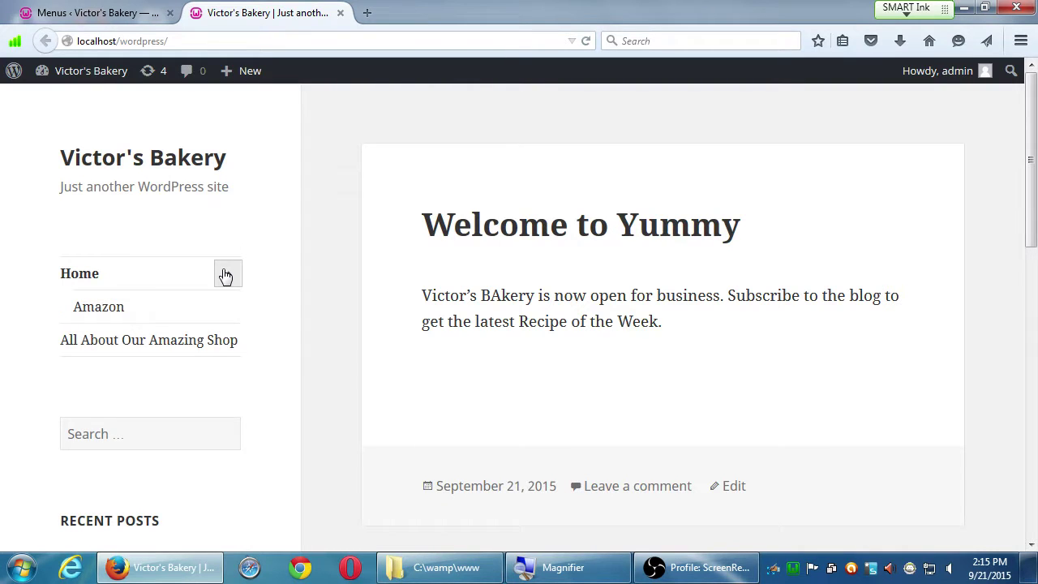
left_click(119, 308)
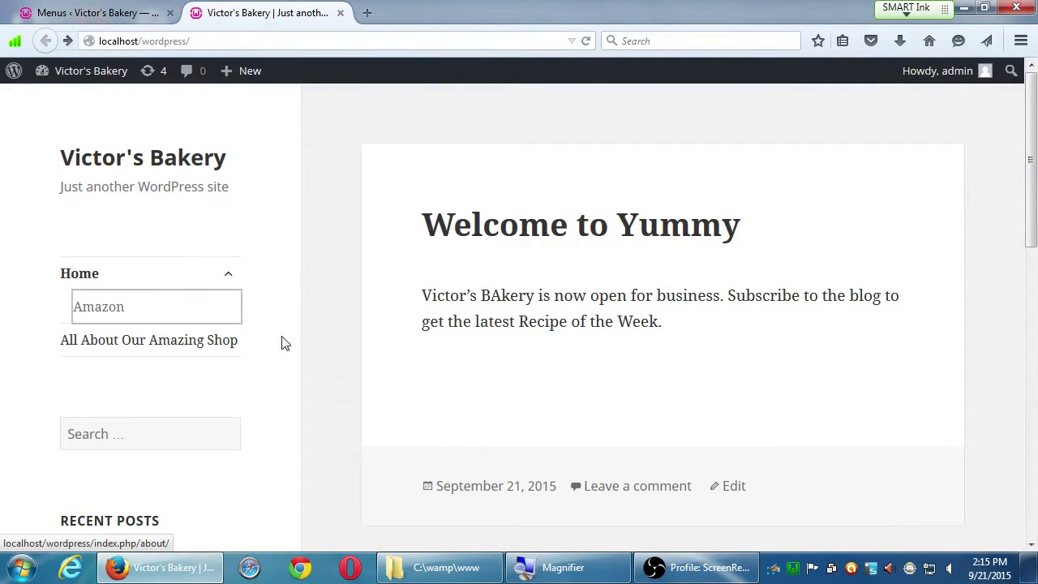
left_click(331, 306)
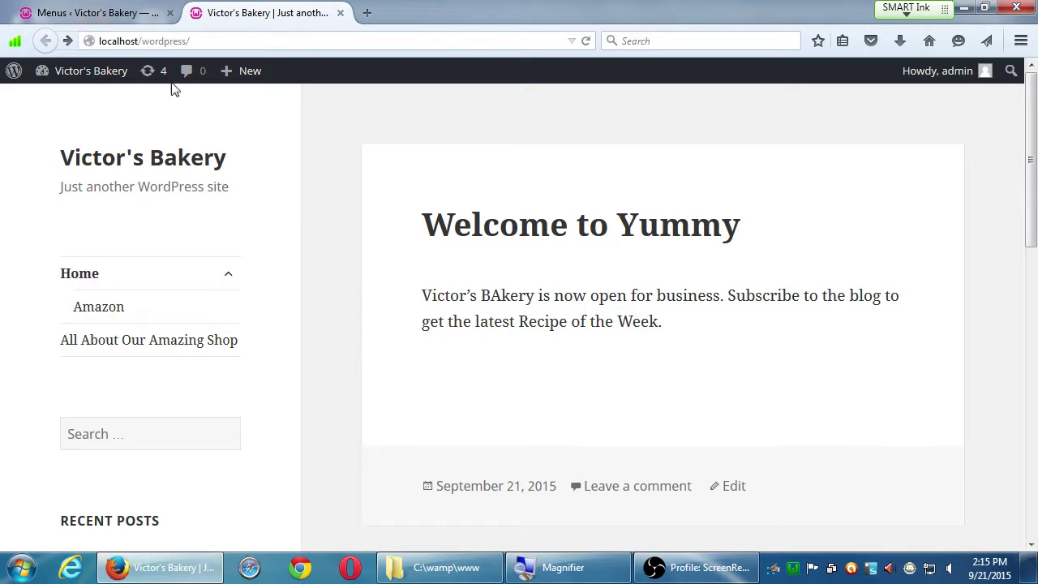
Step: Compare Main Menu's structure in the editor with Home's expandable submenu on the live site
left_click(100, 14)
scroll(519, 328, "down", 3)
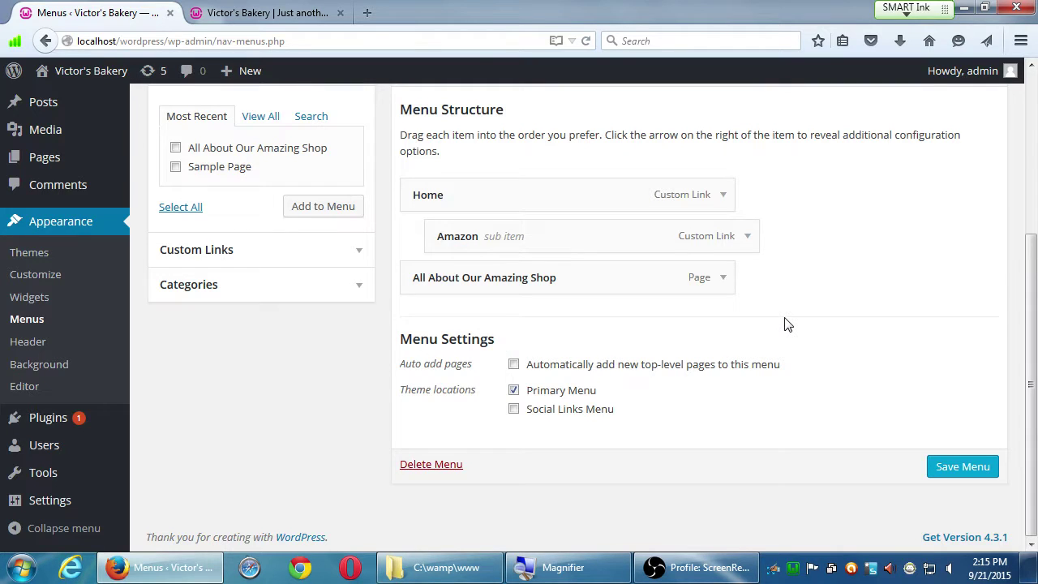
key("ctrl+Tab")
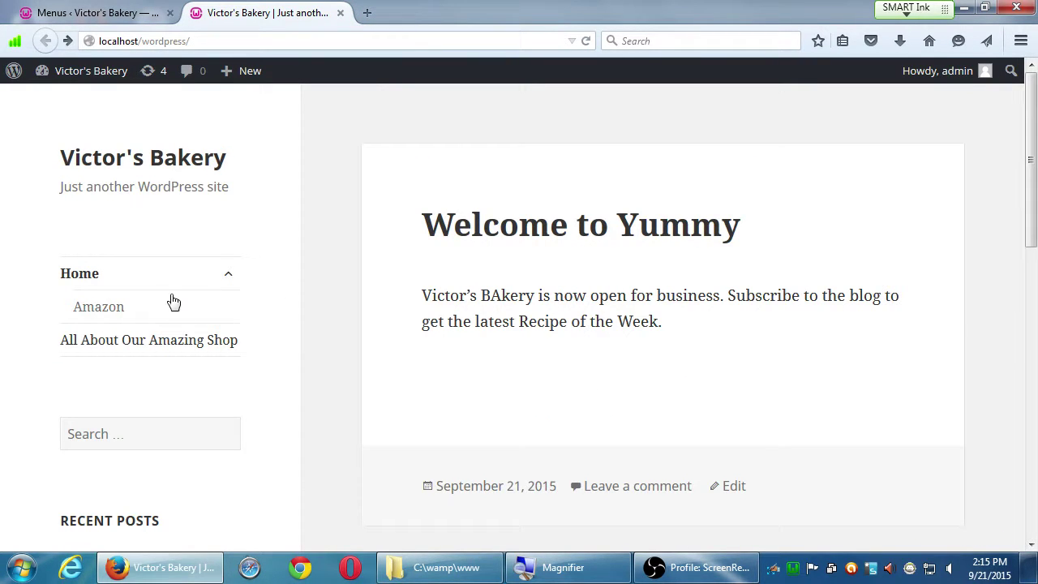
left_click(229, 277)
left_click(230, 277)
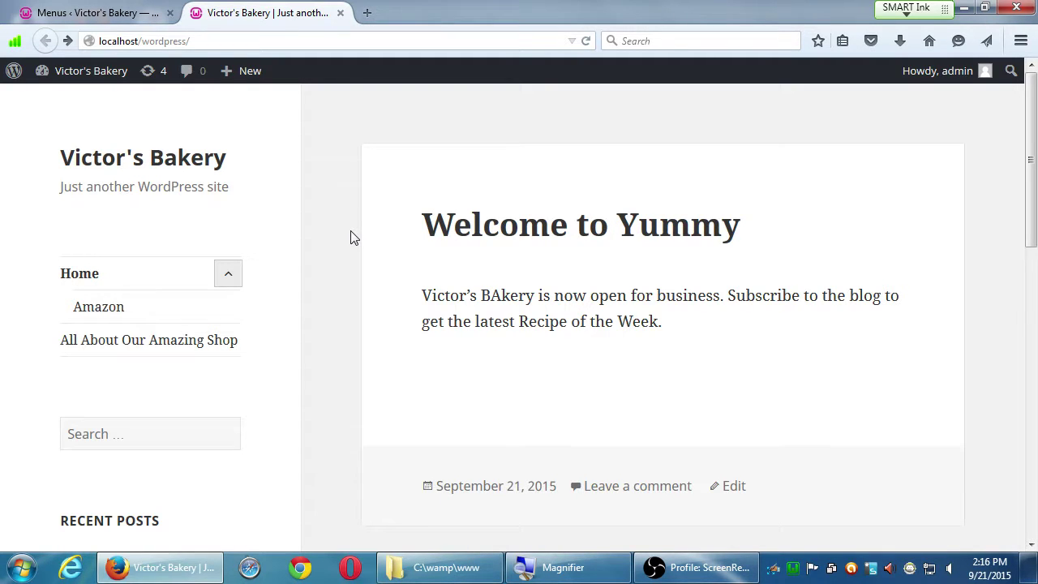
left_click(224, 275)
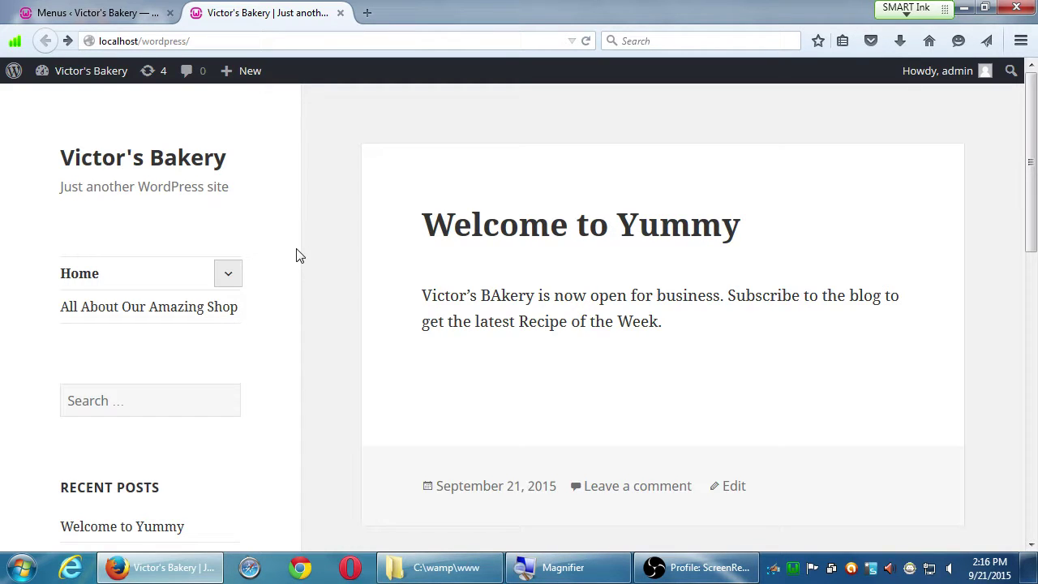
left_click(236, 277)
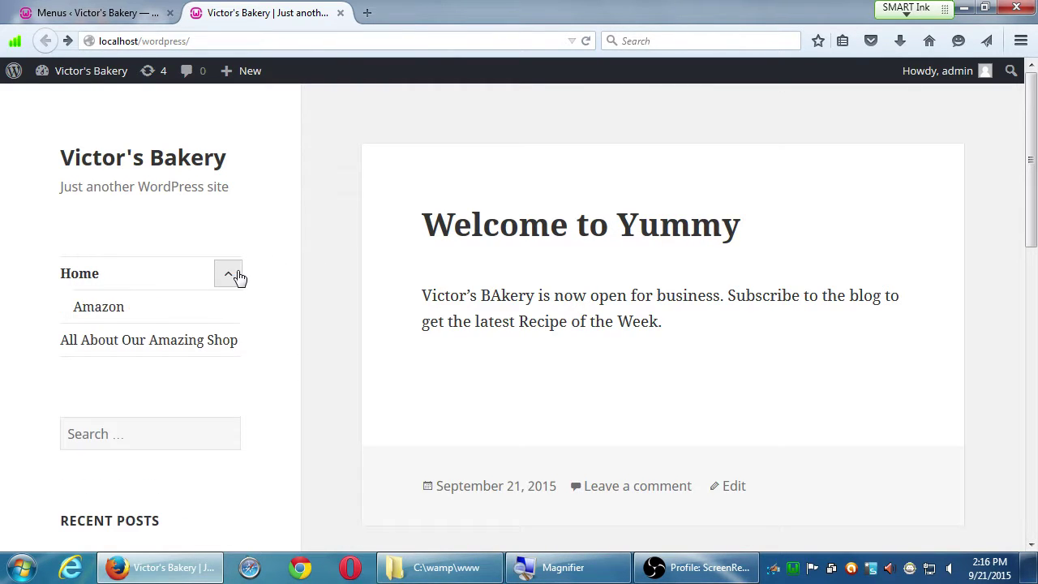
Step: Follow the site's Amazon link, view the walnut Pencil by FiftyThree stylus product page, and close that browser tab
left_click(110, 312)
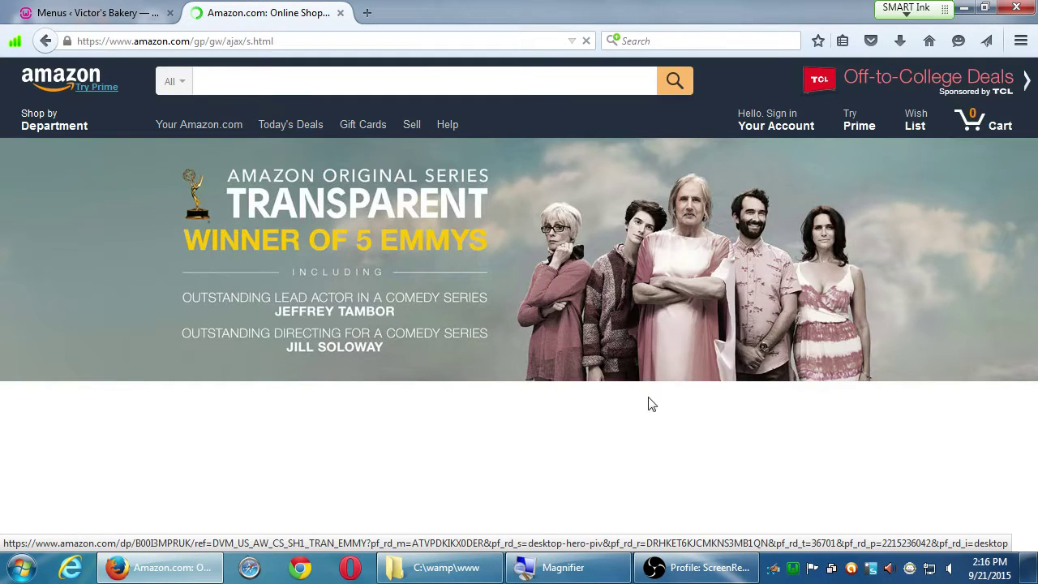
scroll(649, 403, "down", 5)
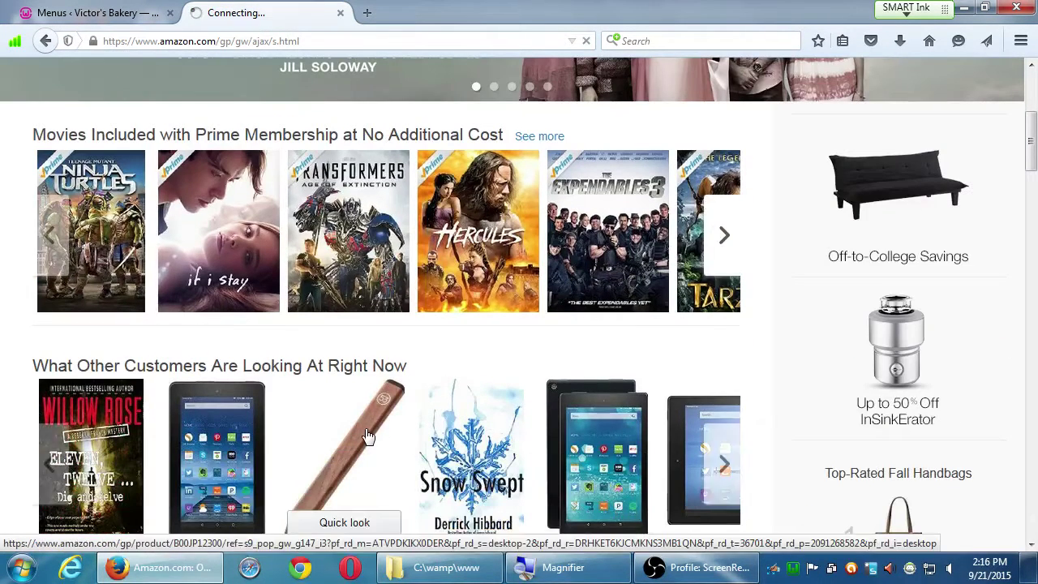
left_click(367, 436)
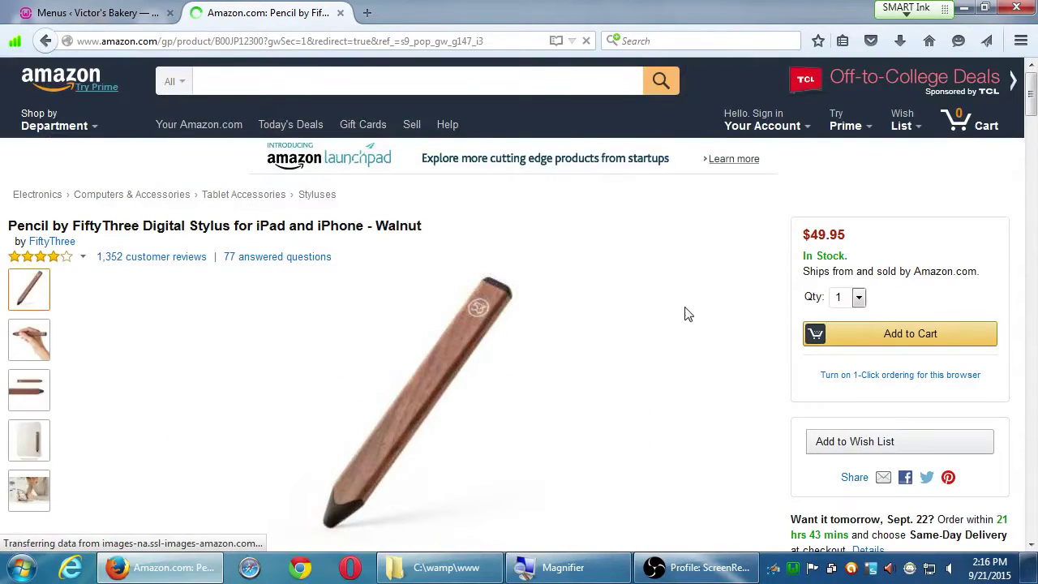
left_click(341, 13)
Step: Close the C:\wamp\www folder window and switch back to the menu editor in Firefox
left_click(965, 8)
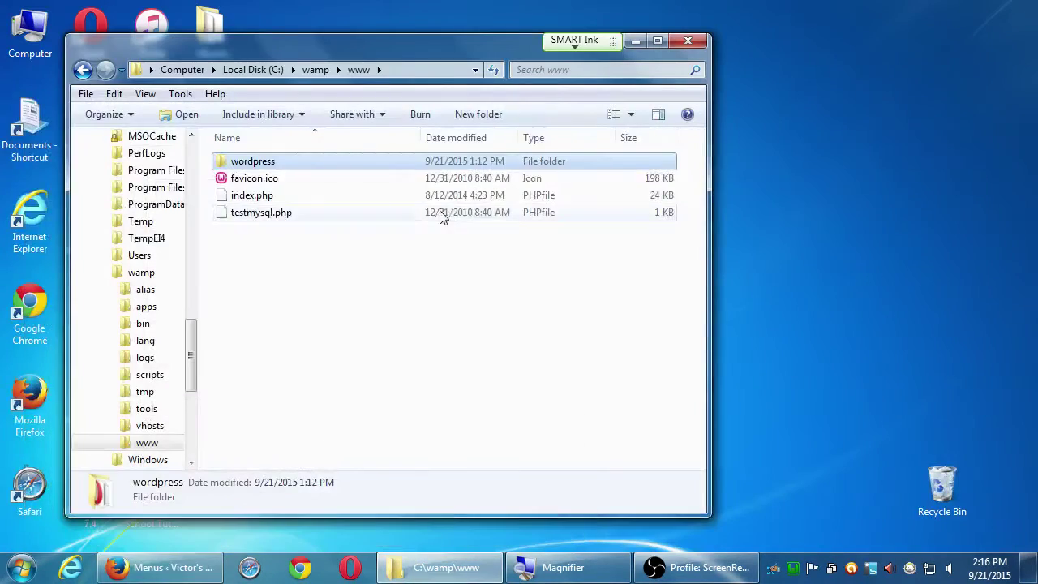
left_click(688, 41)
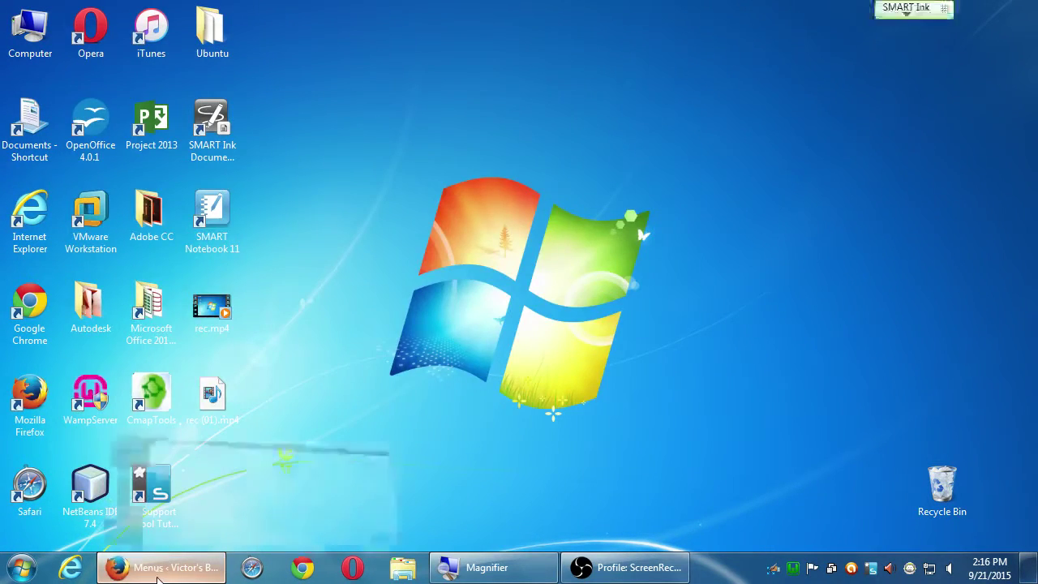
left_click(162, 568)
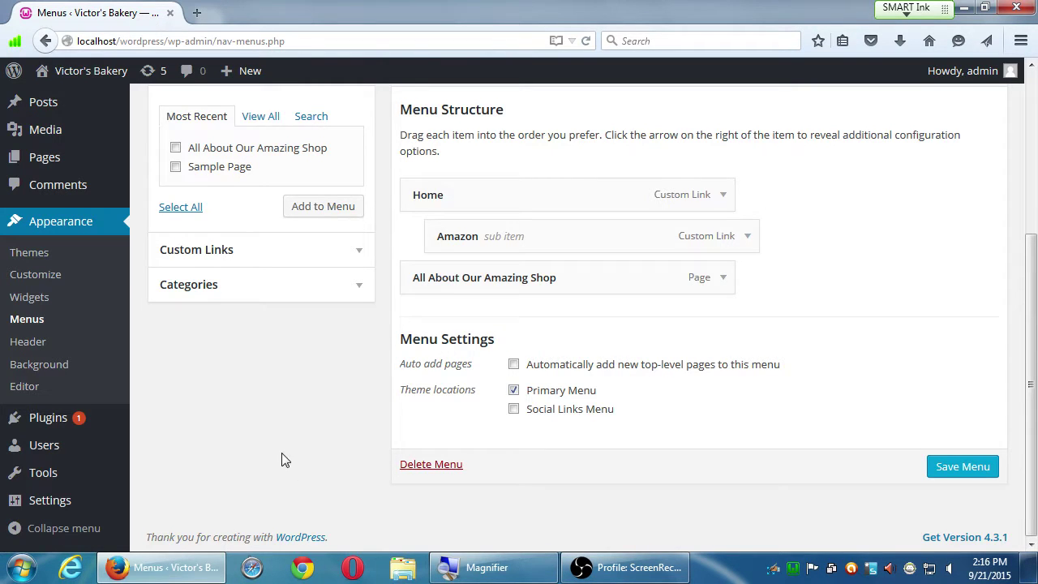
Step: Expand the settings of the Amazon sub item in Main Menu's structure
scroll(695, 443, "down", 2)
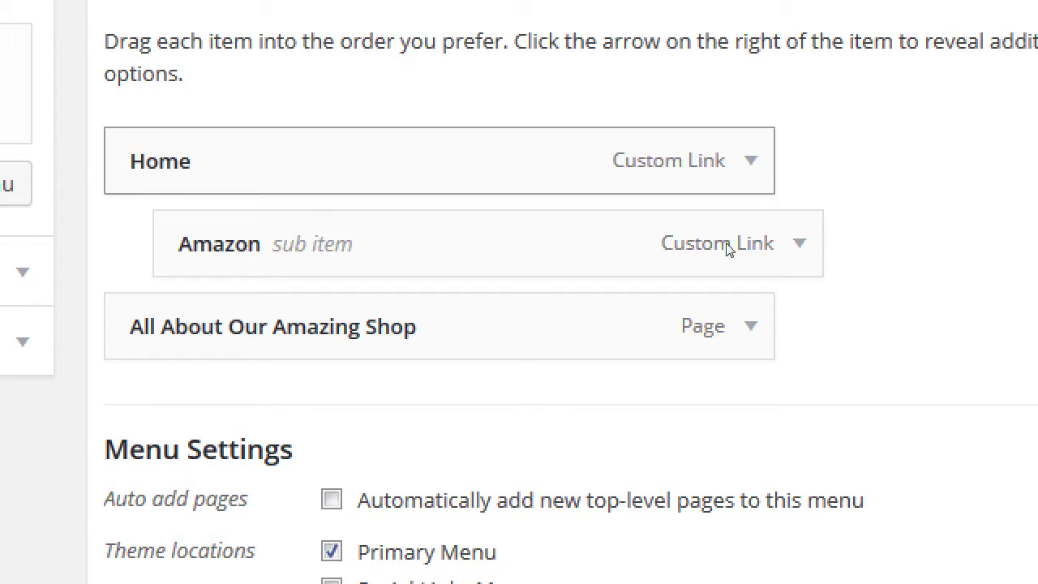
left_click(751, 270)
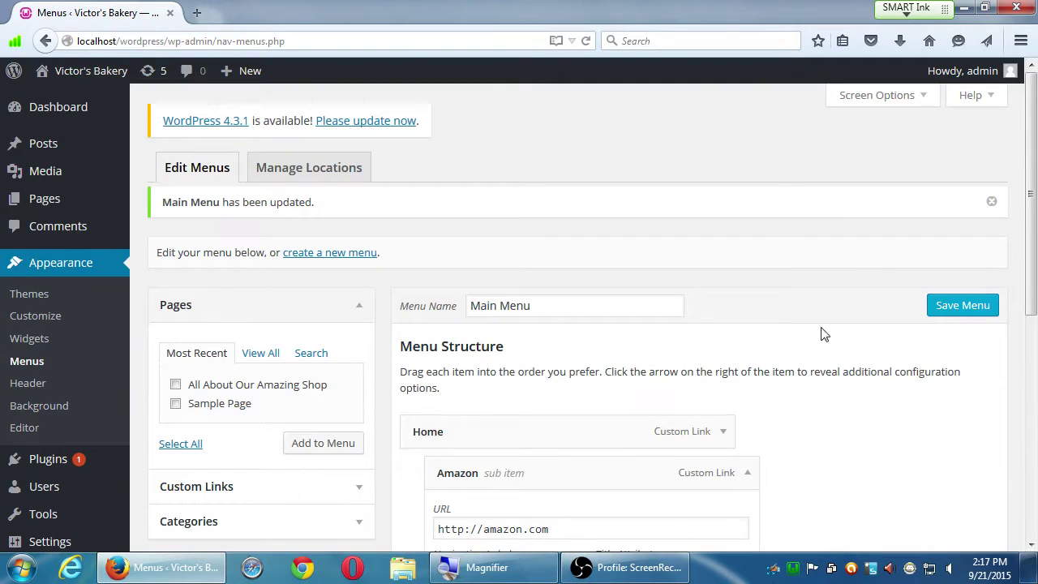
Step: Show the Link Target advanced menu property and set the Amazon sub item to open its link in a new window/tab
left_click(879, 96)
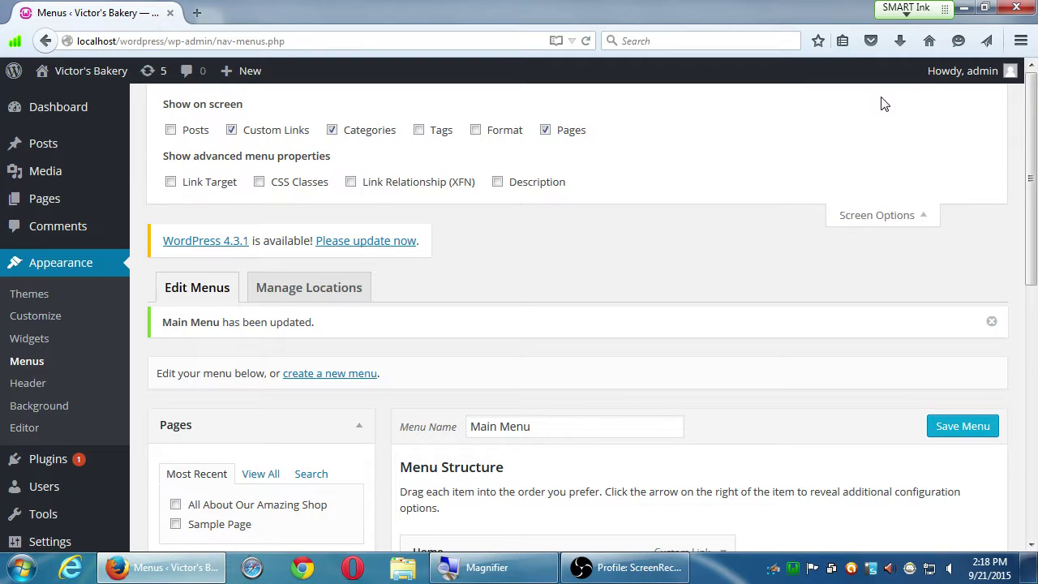
left_click(209, 186)
scroll(405, 390, "down", 5)
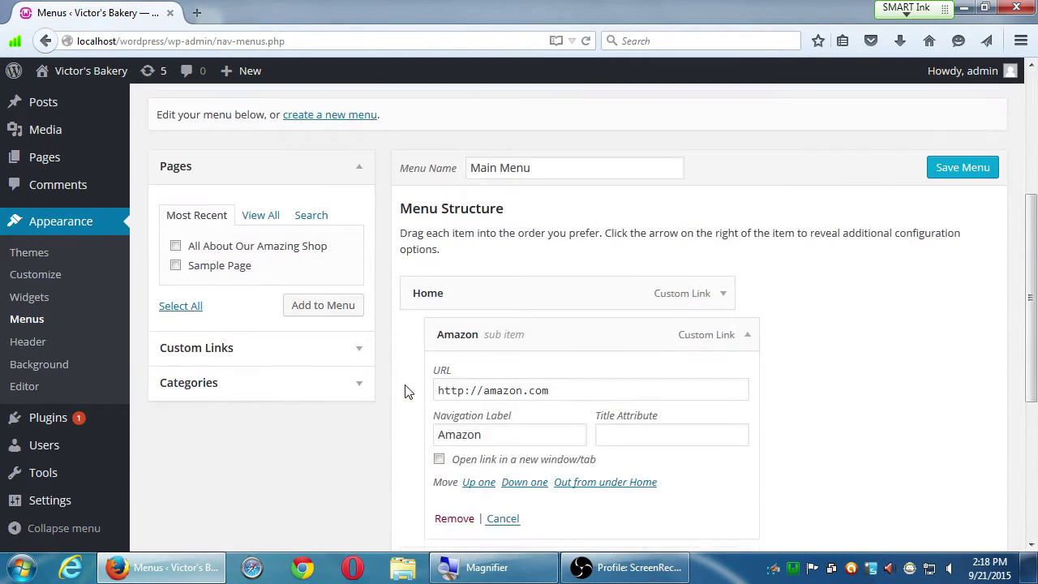
scroll(406, 388, "down", 1)
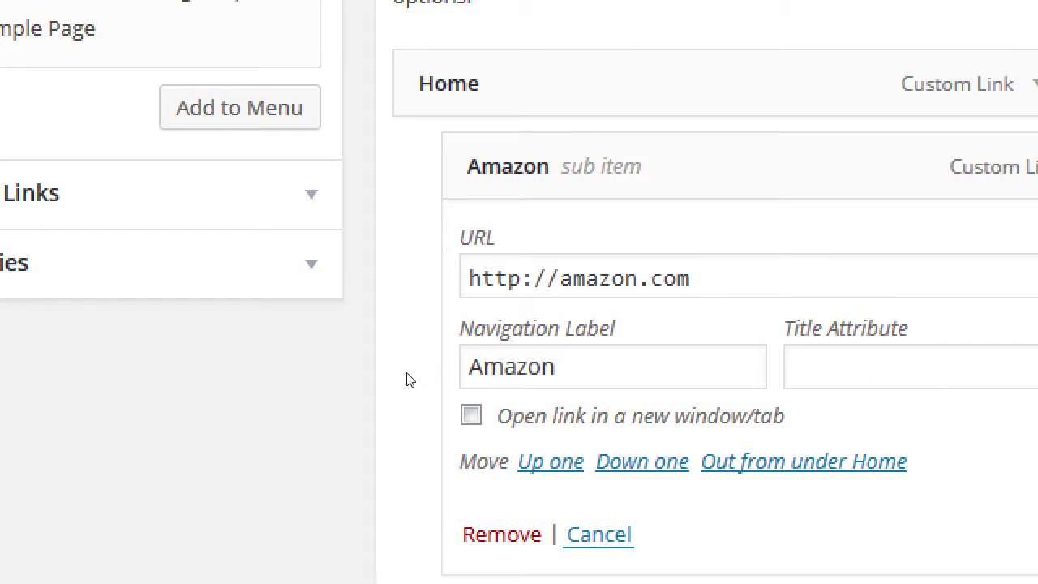
left_click(437, 404)
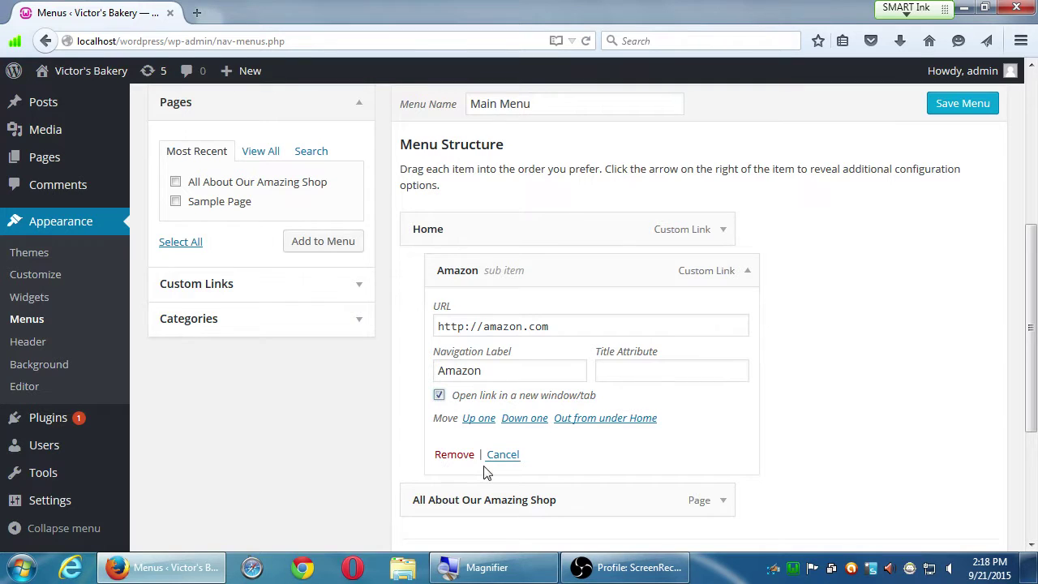
Step: Save Main Menu with the Amazon sub item's new-tab setting
left_click(748, 276)
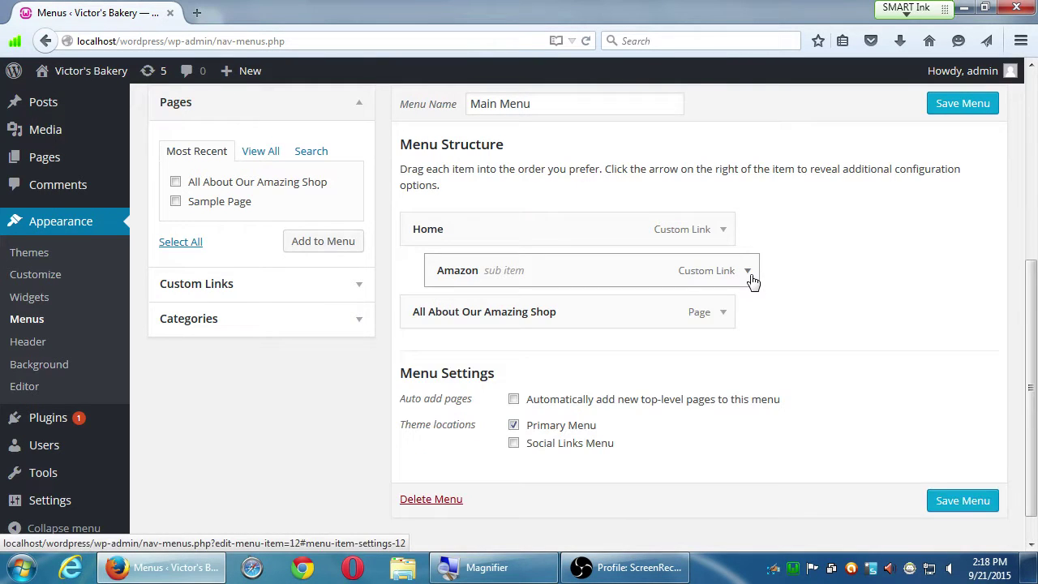
left_click(748, 276)
left_click(1029, 94)
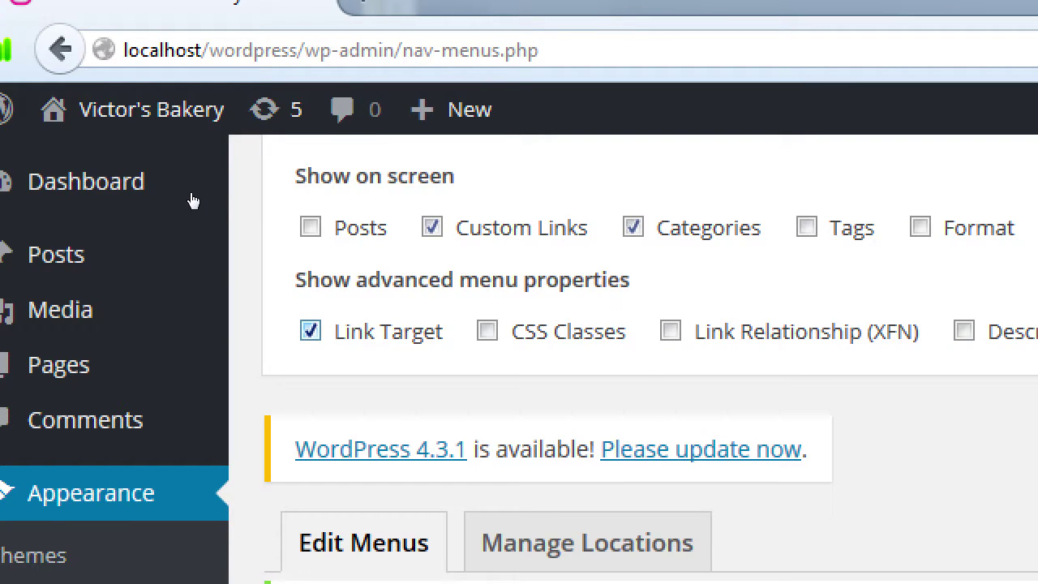
scroll(730, 344, "down", 1)
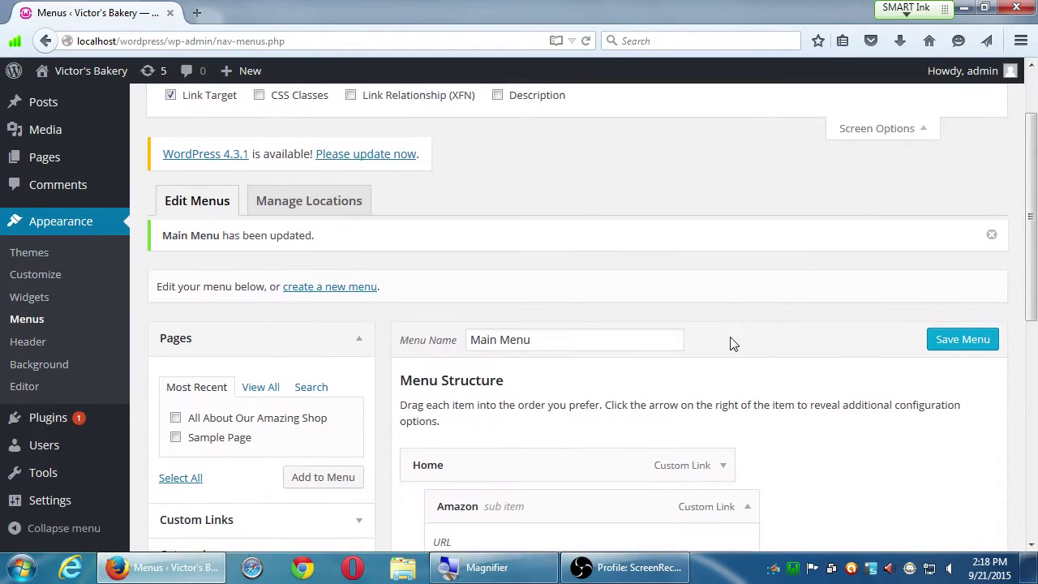
scroll(730, 344, "up", 1)
left_click(958, 364)
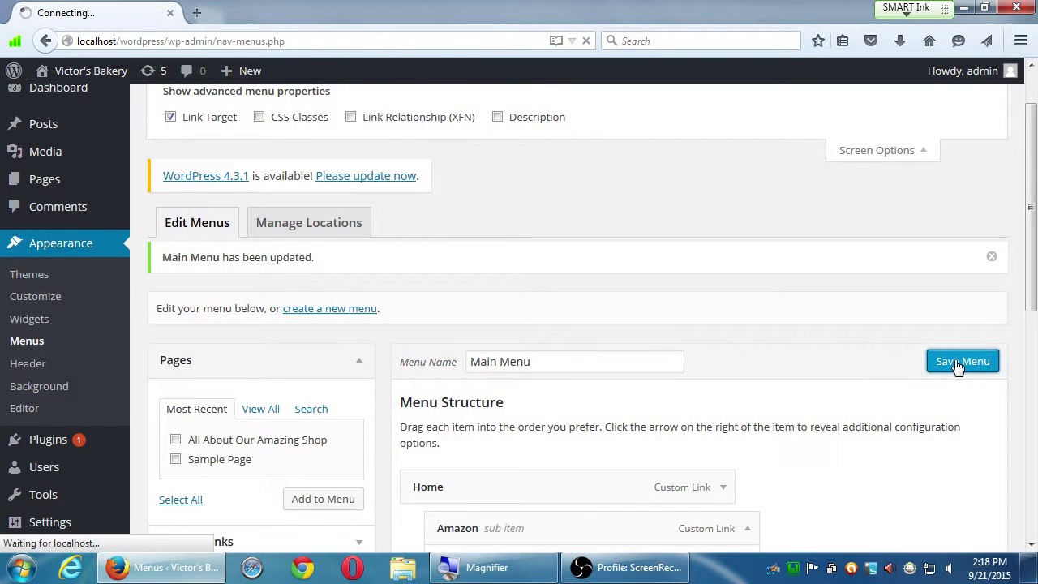
Step: Open the live site in place of the menu editor, follow the Amazon link under Home, and close the Amazon tab
middle_click(124, 71)
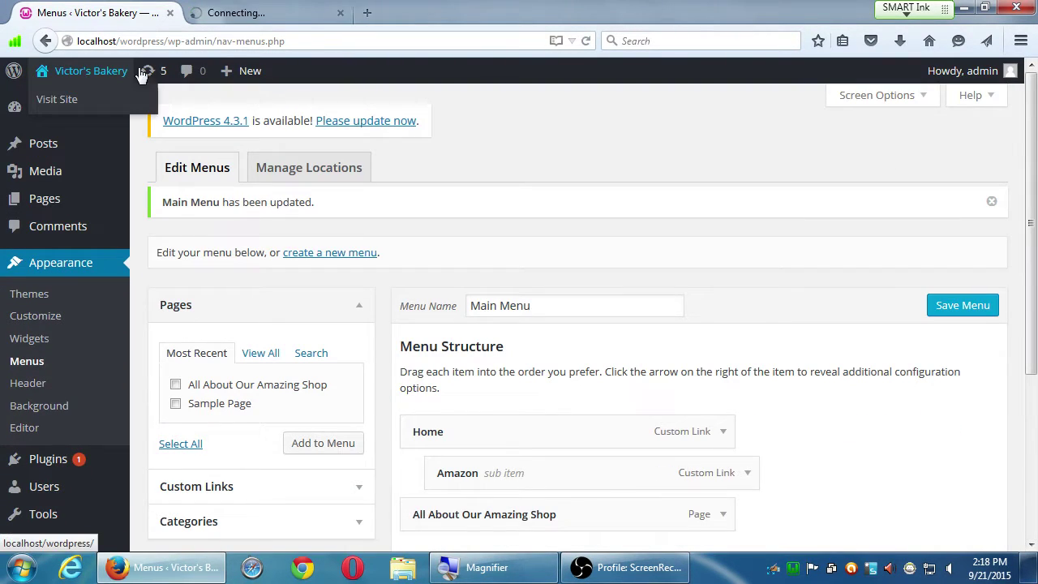
left_click(242, 14)
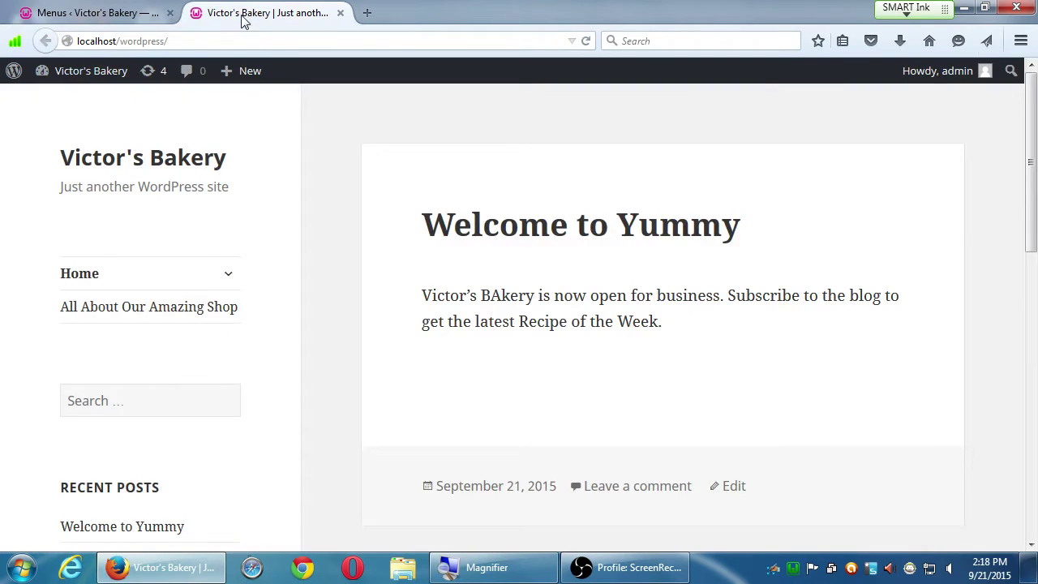
left_click(171, 13)
left_click(228, 274)
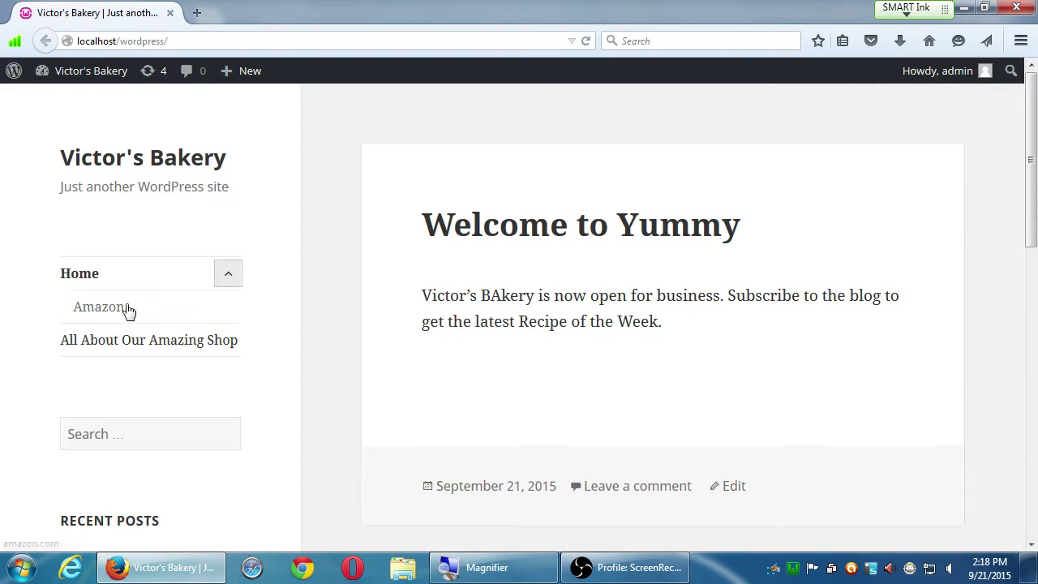
left_click(119, 309)
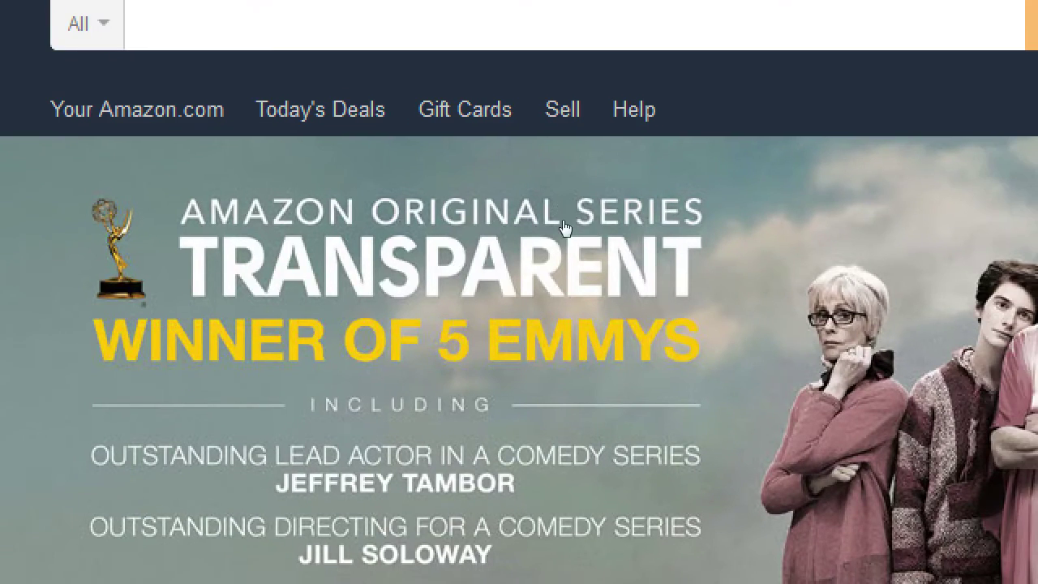
key("ctrl+w")
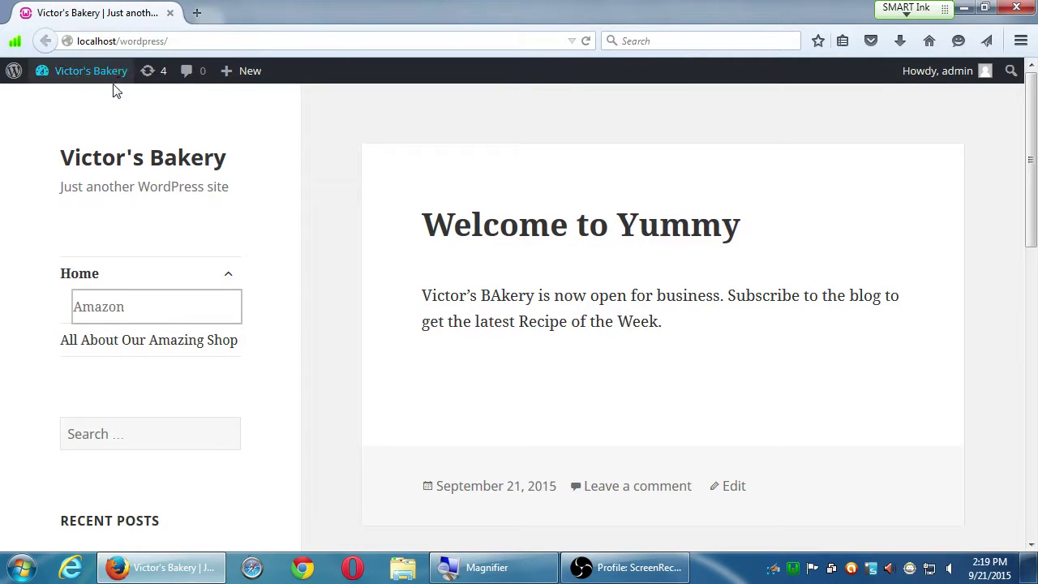
Step: Return from the live site to the menu editor and review the Amazon sub item's settings and Main Menu's theme locations
mouse_move(113, 78)
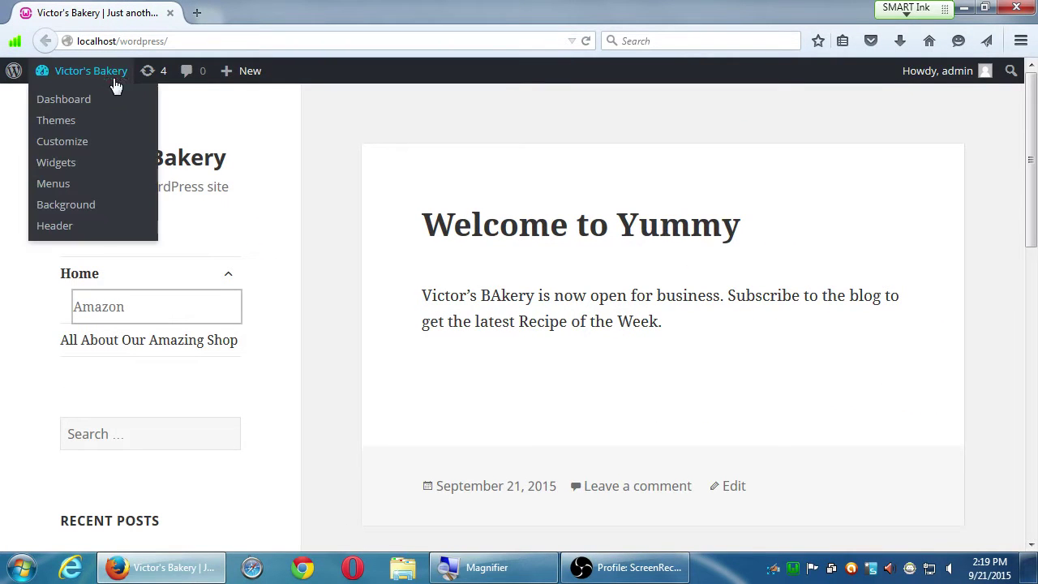
left_click(65, 185)
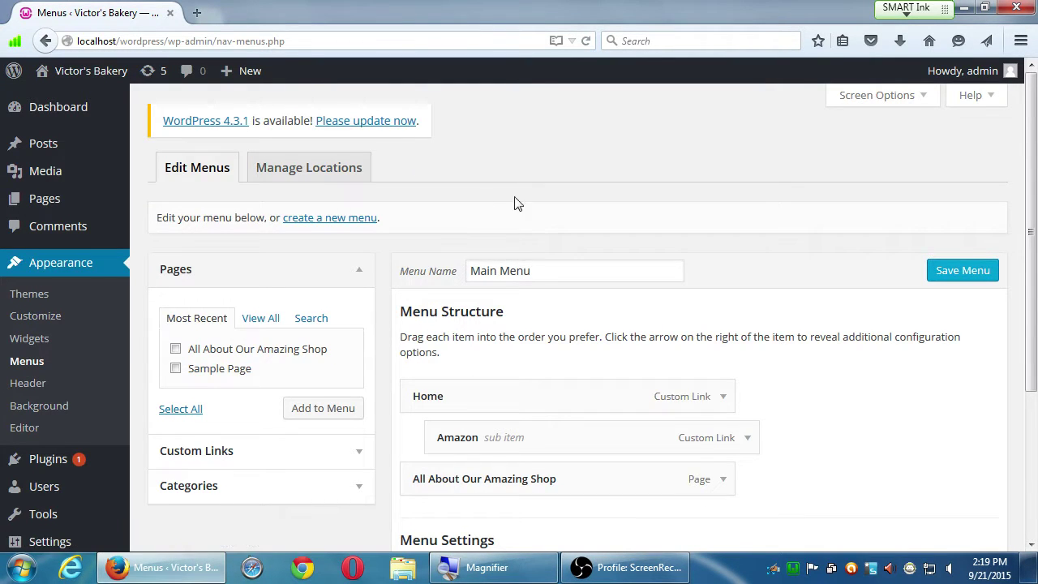
scroll(536, 211, "down", 5)
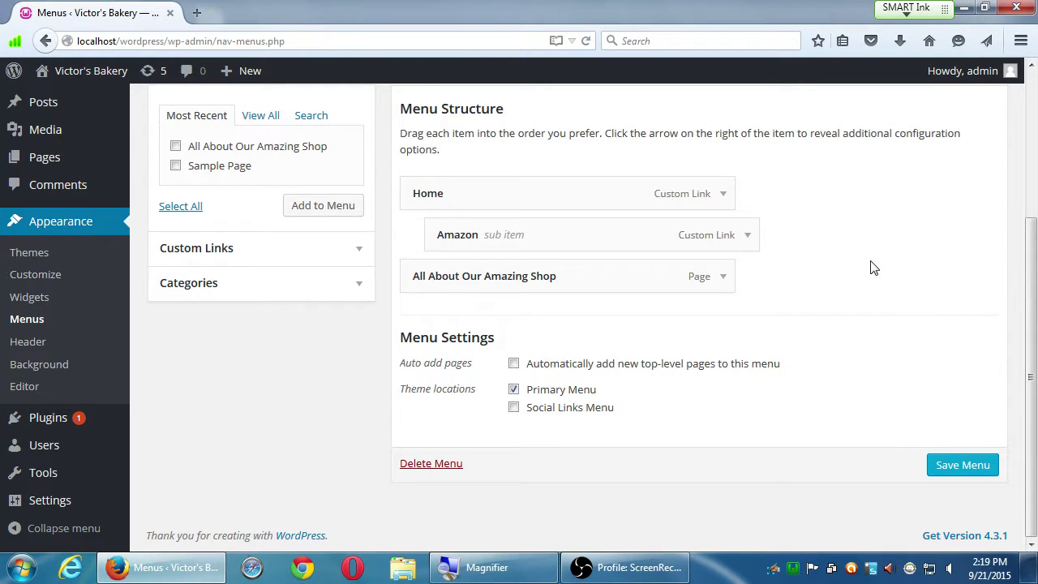
left_click(747, 235)
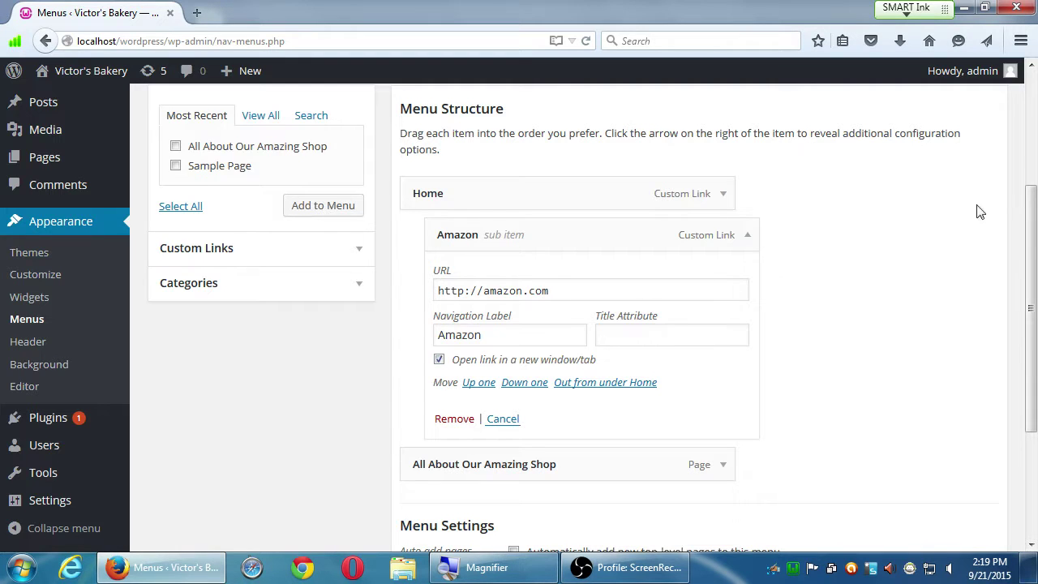
left_click(1034, 128)
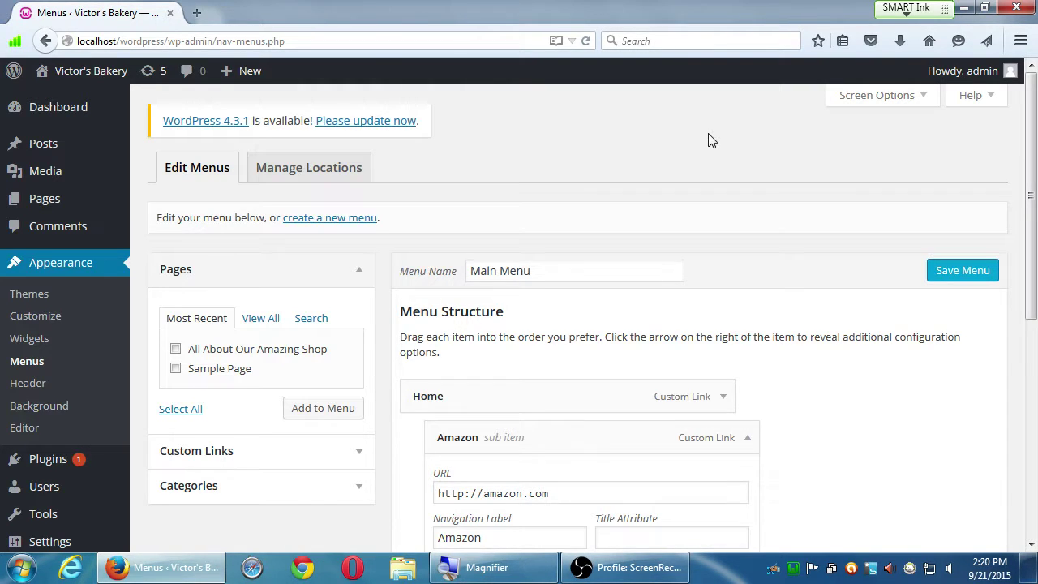
scroll(748, 360, "down", 5)
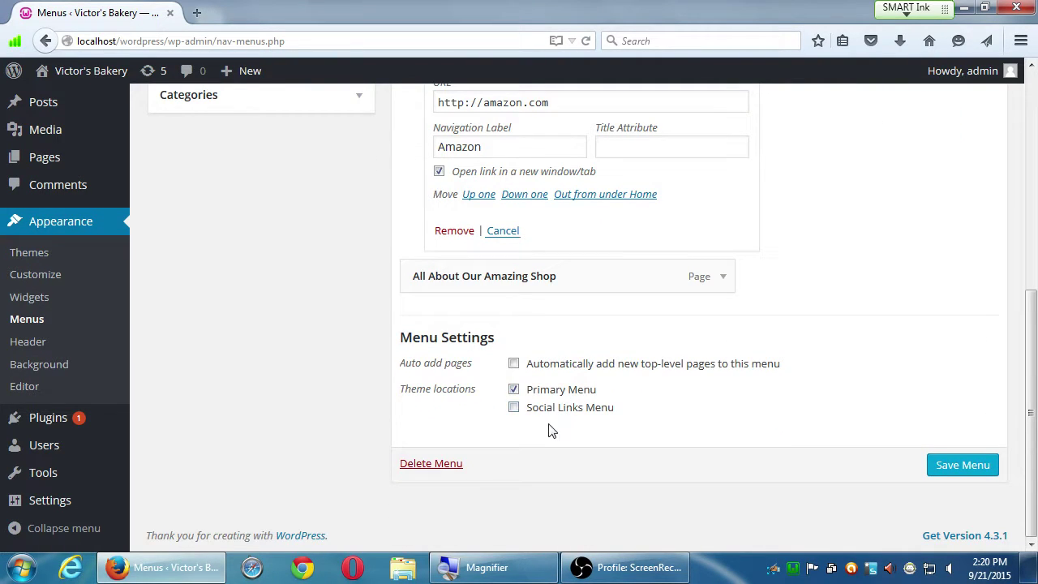
scroll(535, 429, "up", 5)
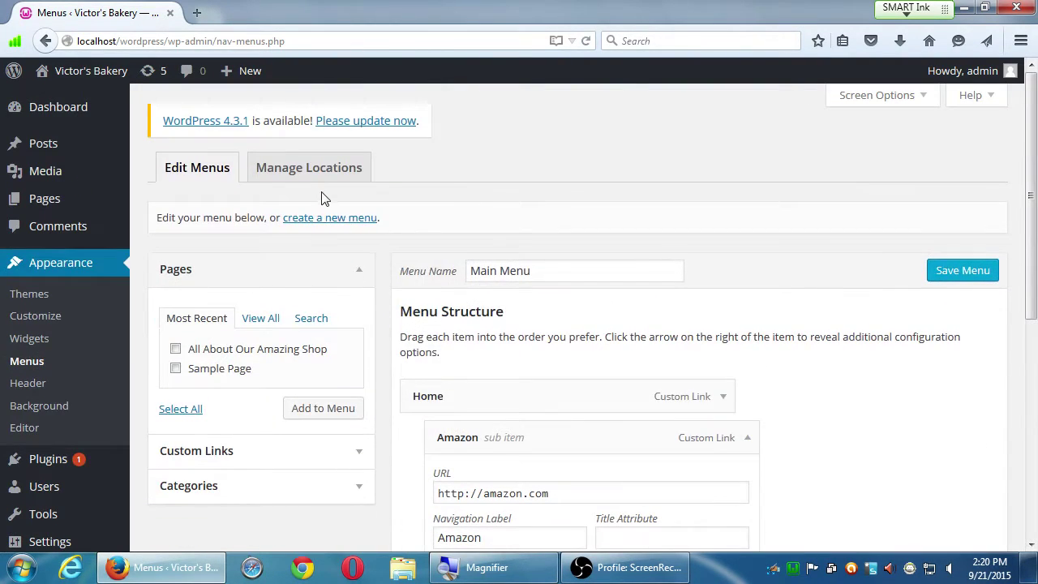
Step: Assign Main Menu to the Social Links Menu theme location and save the location changes
left_click(326, 176)
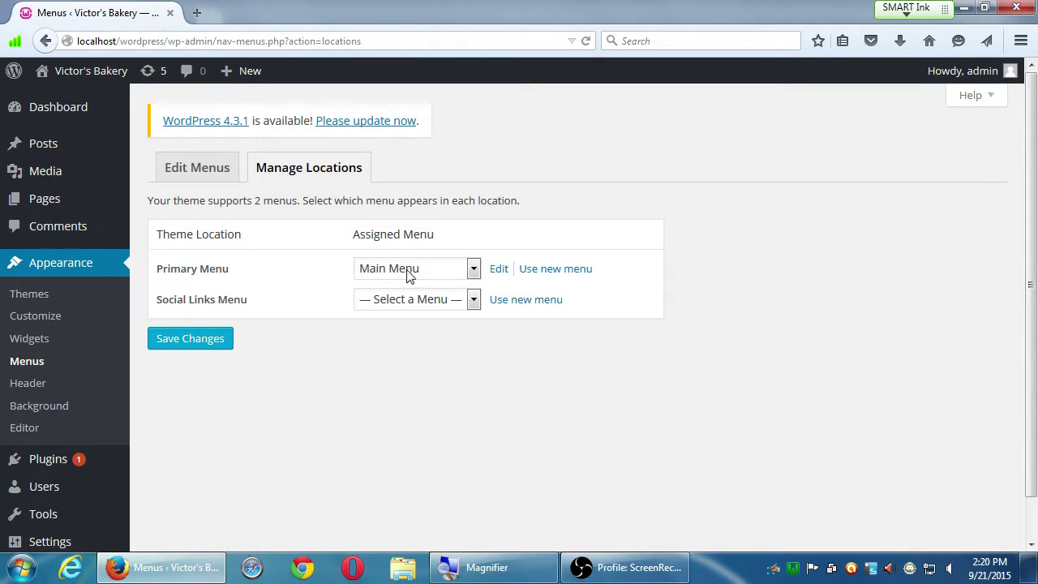
left_click(373, 302)
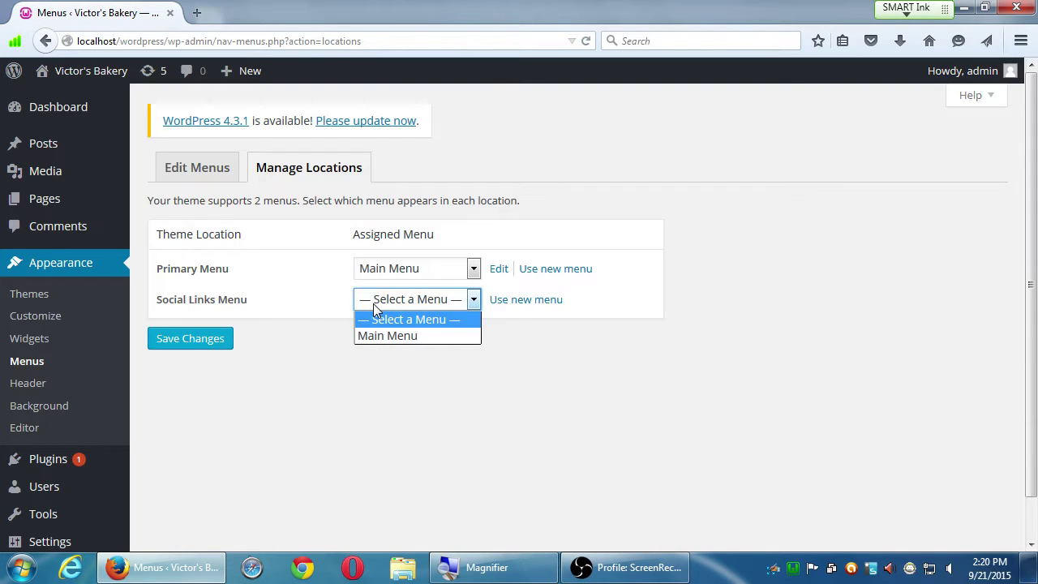
left_click(384, 345)
left_click(211, 354)
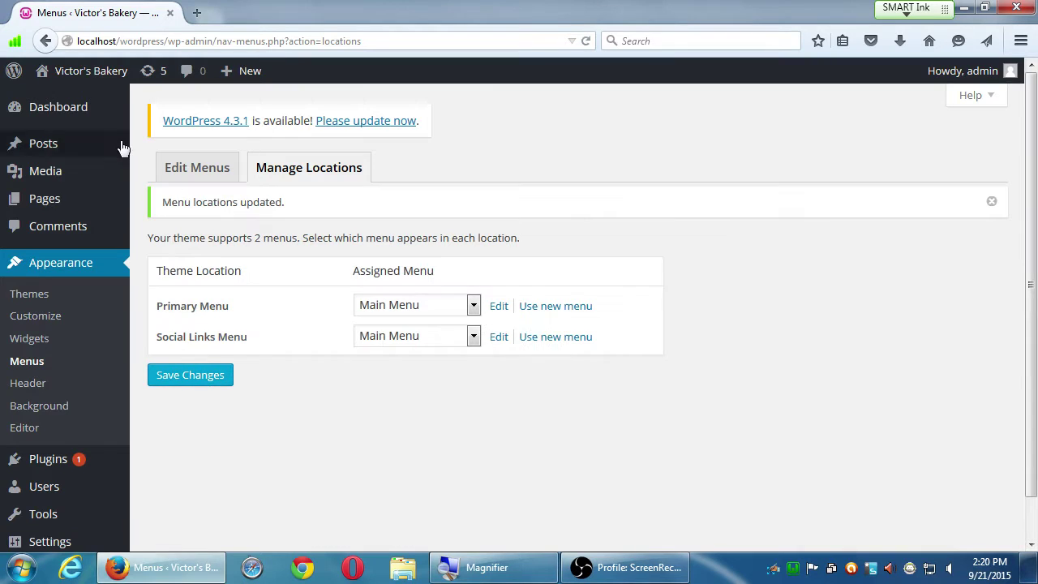
Step: Check the social links area on the live site in a new tab and return to the menu locations page
middle_click(93, 81)
left_click(257, 13)
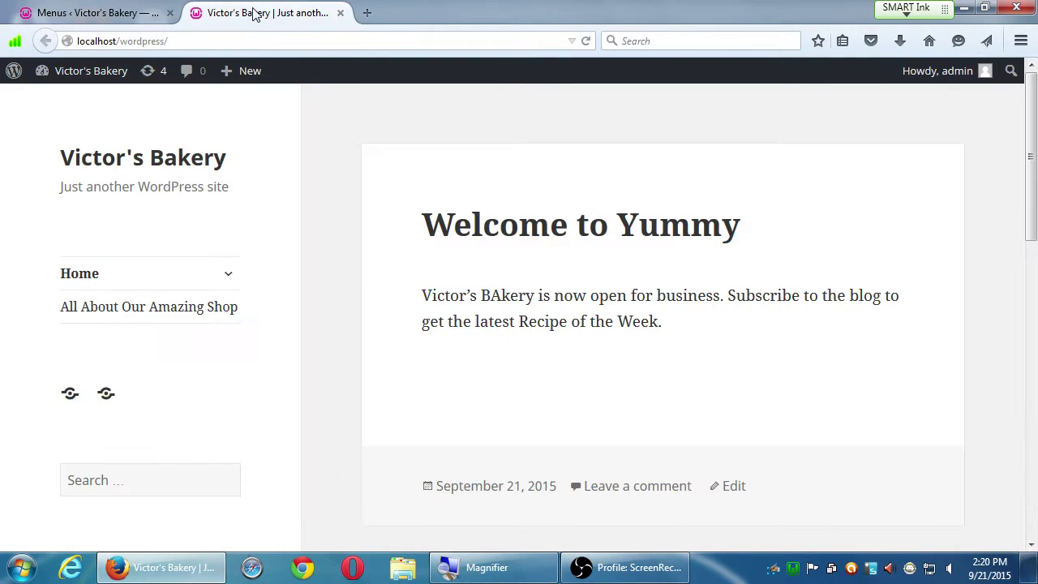
scroll(361, 280, "down", 4)
scroll(208, 283, "up", 4)
left_click(104, 13)
Step: Clear the Social Links Menu location's assignment, but leave for the menu editor without saving the change
left_click(438, 336)
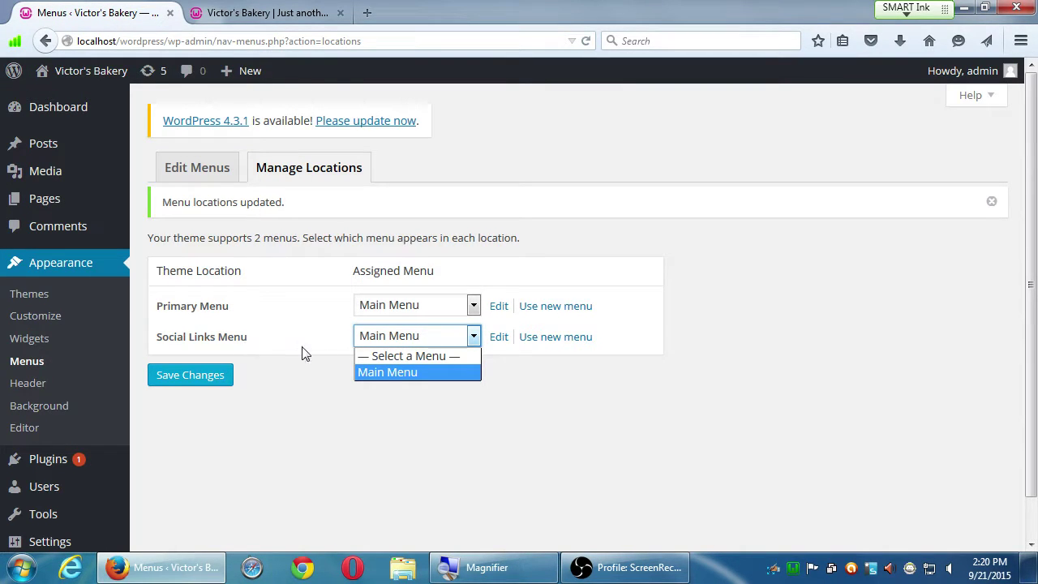
left_click(373, 357)
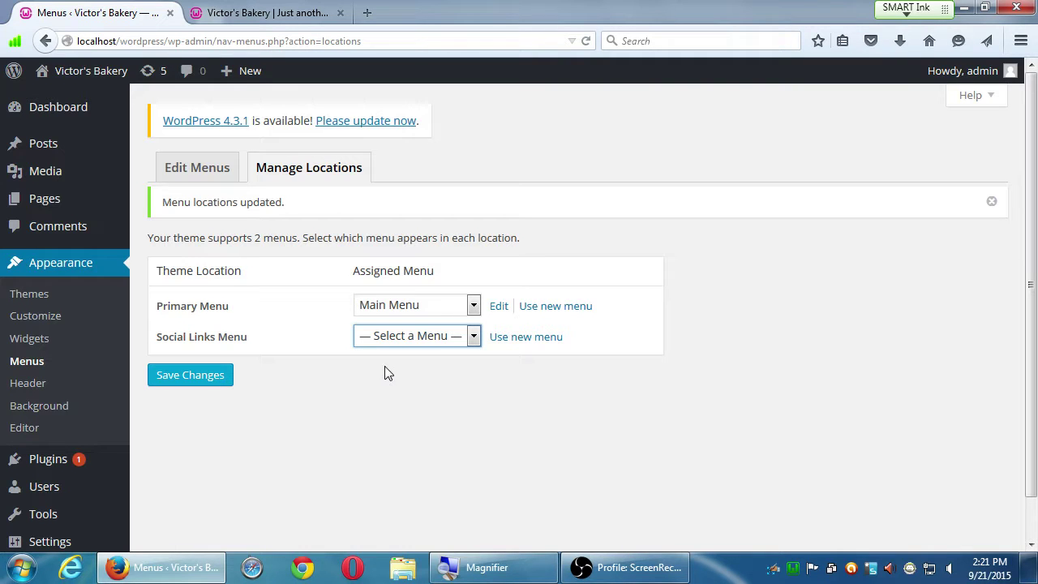
left_click(339, 13)
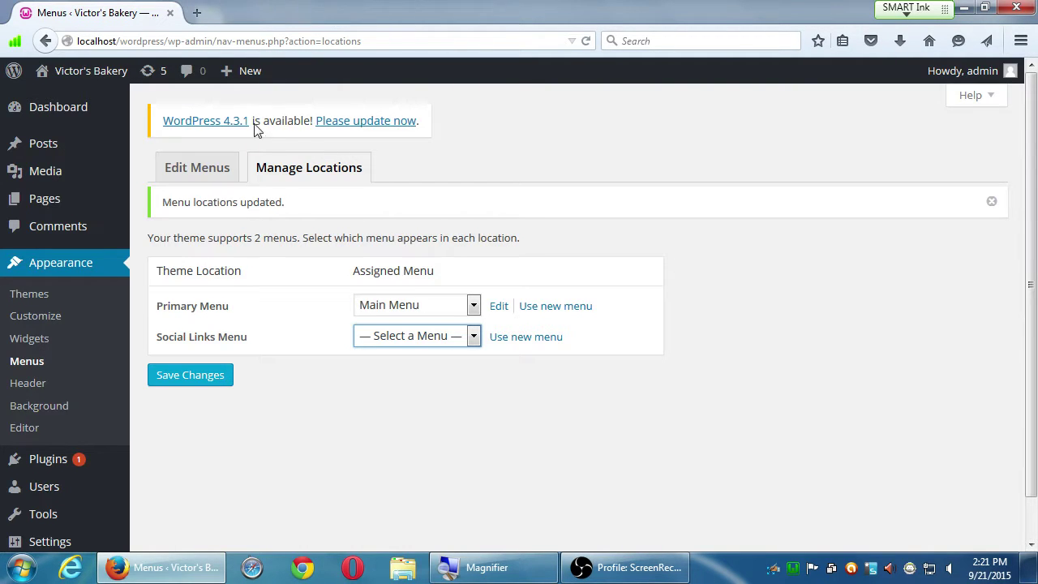
left_click(212, 171)
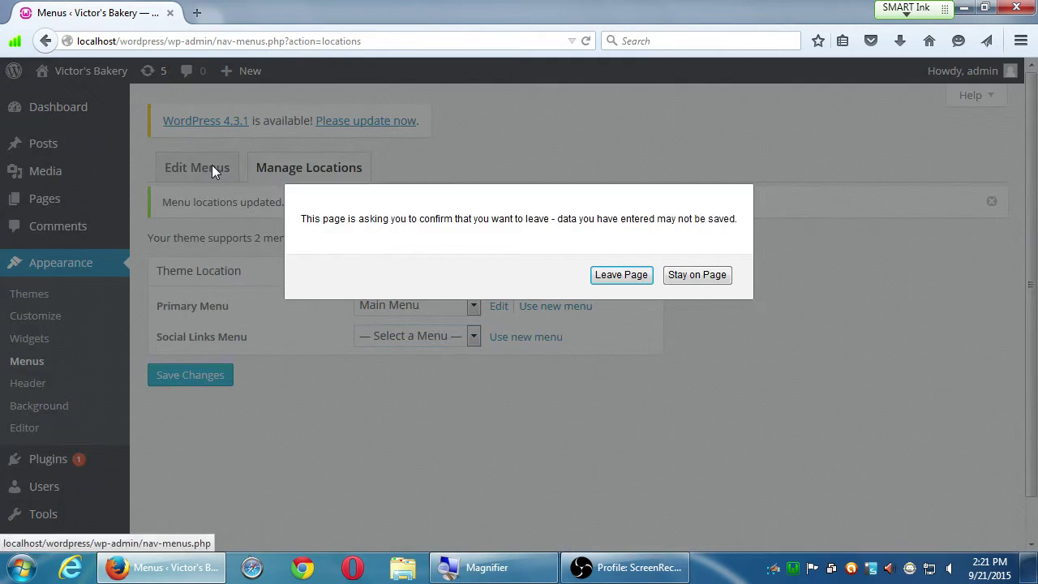
left_click(621, 275)
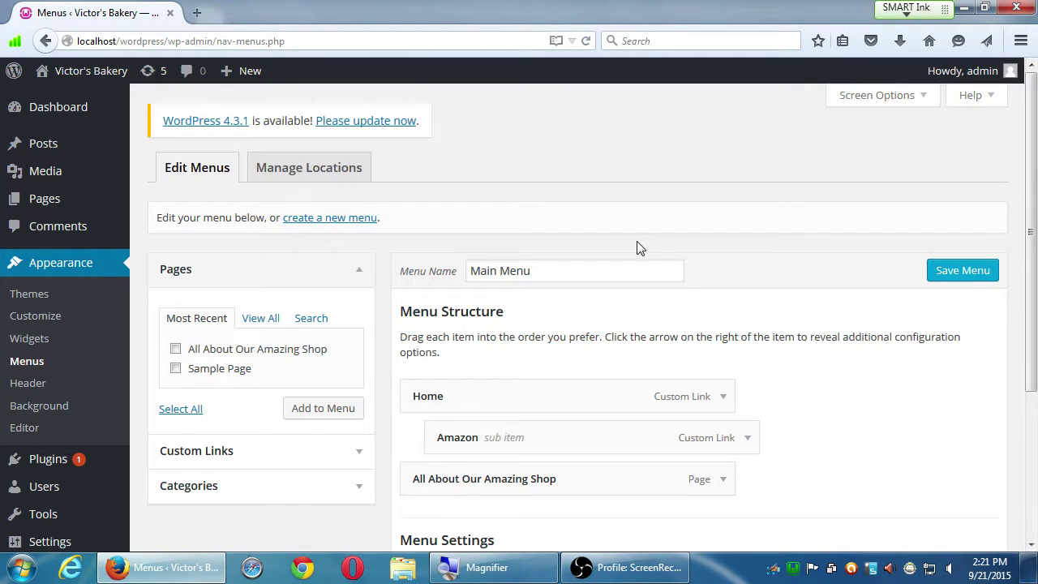
Step: Create a new menu named Social Menu, assign it to the Social Links Menu theme location and save it
scroll(616, 255, "down", 5)
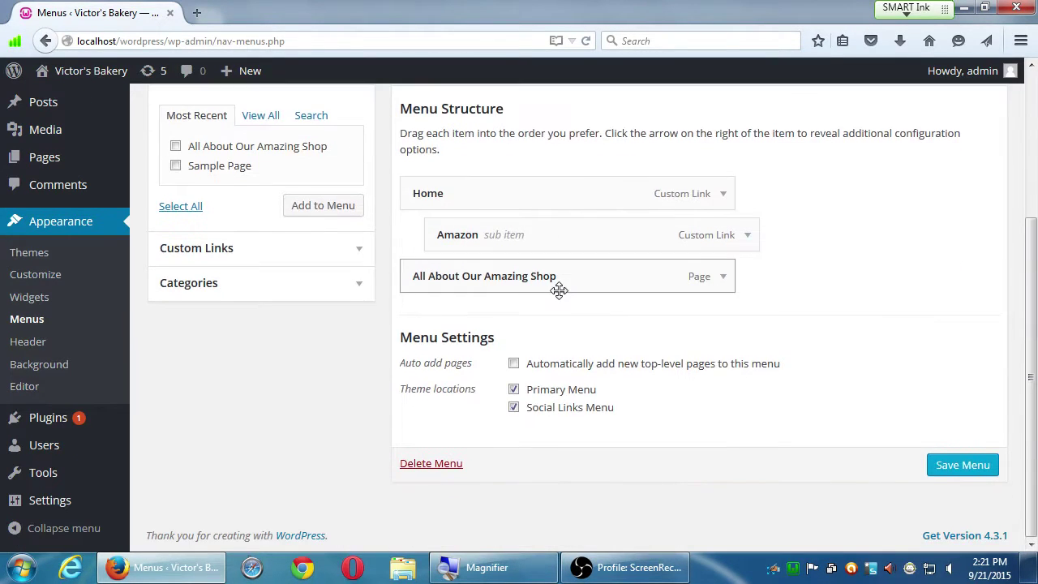
scroll(576, 296, "up", 4)
scroll(577, 299, "up", 1)
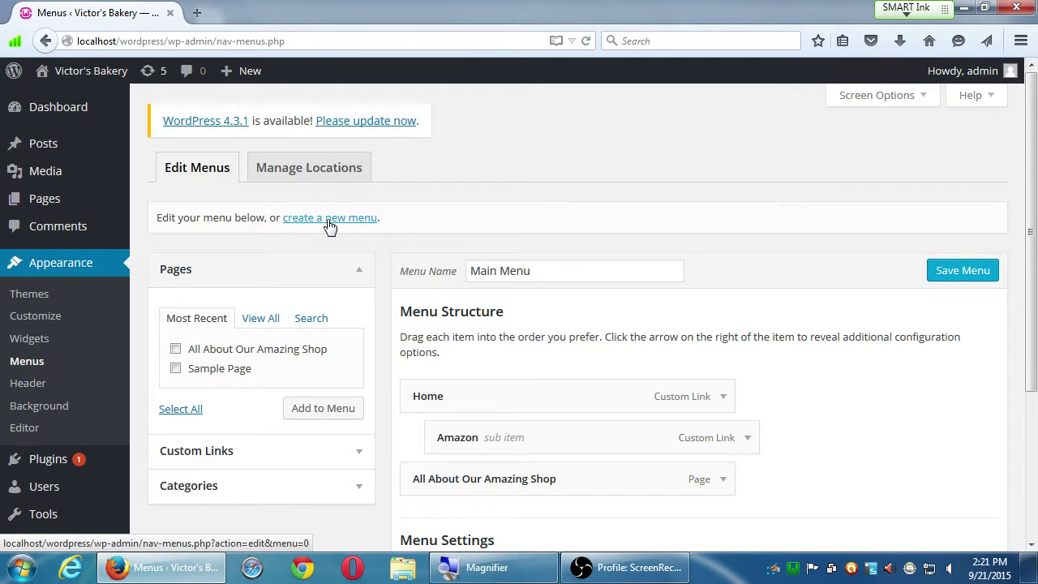
left_click(203, 174)
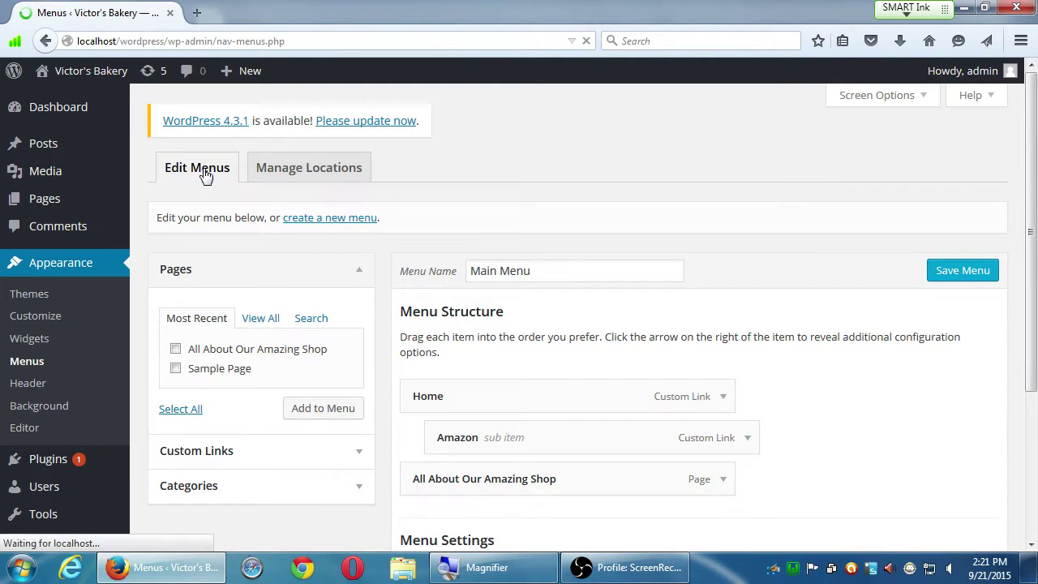
left_click(304, 219)
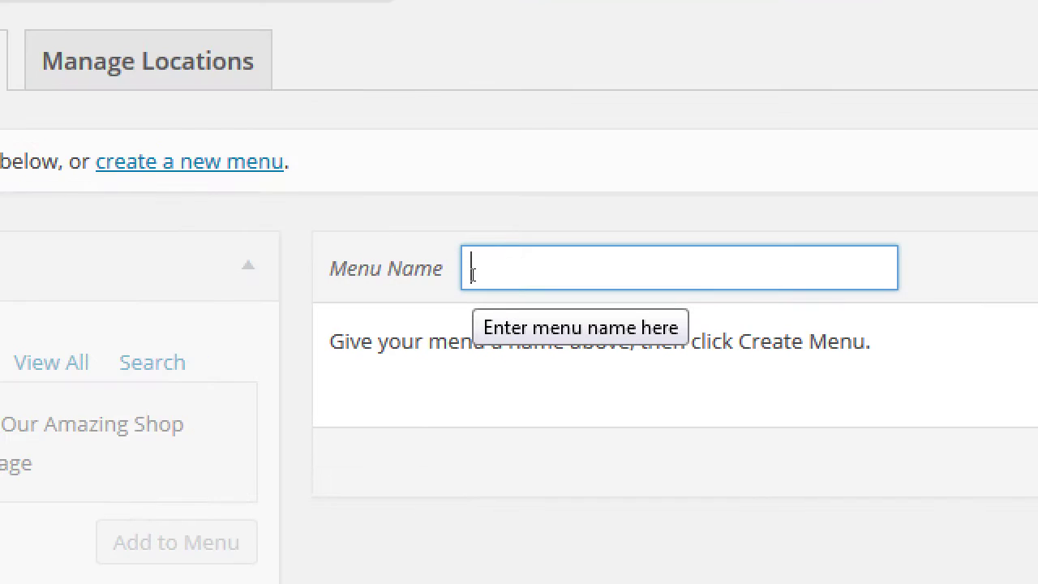
type("Social Men")
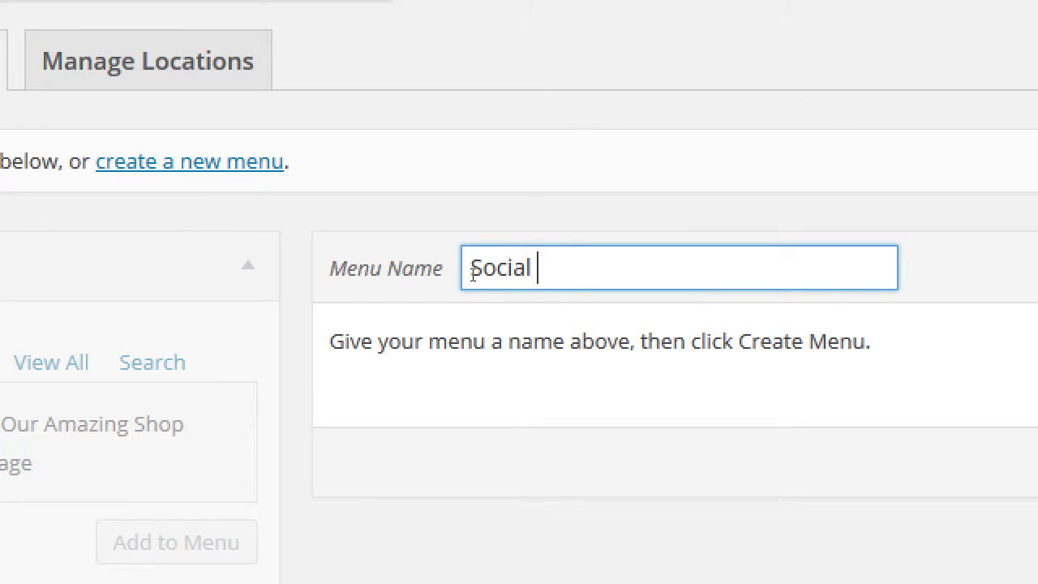
type("u")
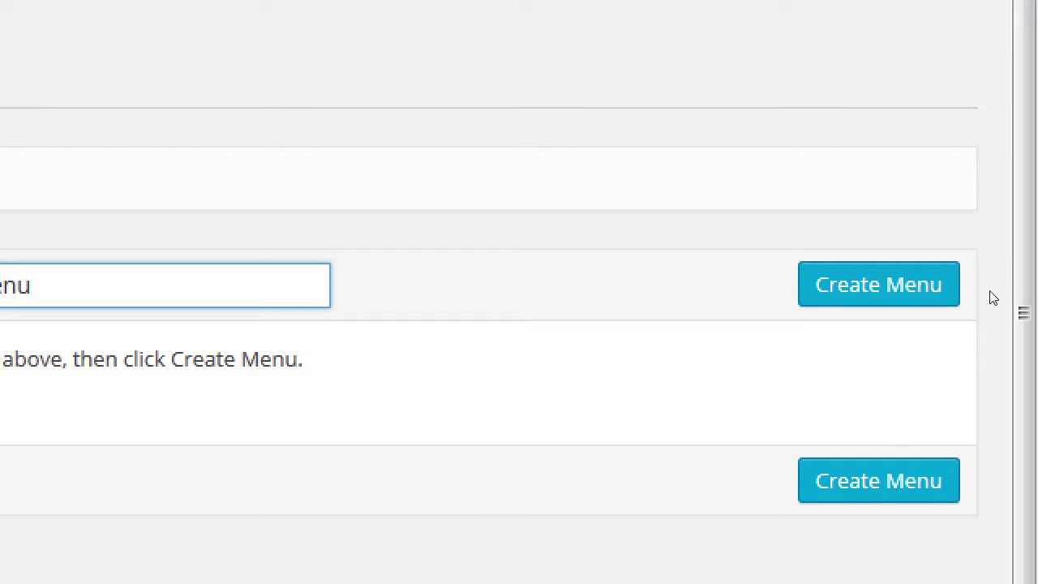
left_click(946, 286)
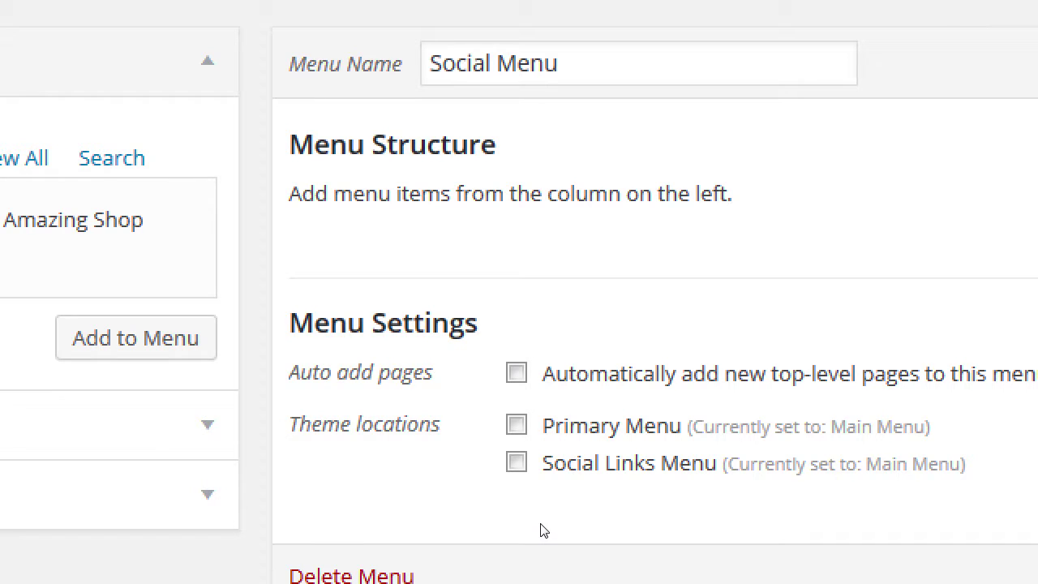
left_click(516, 477)
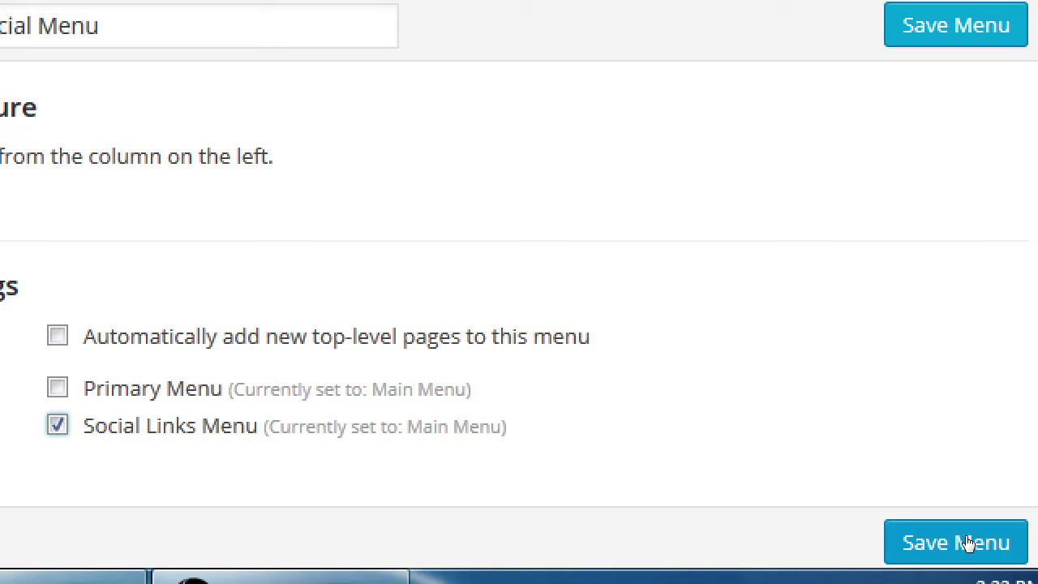
left_click(967, 542)
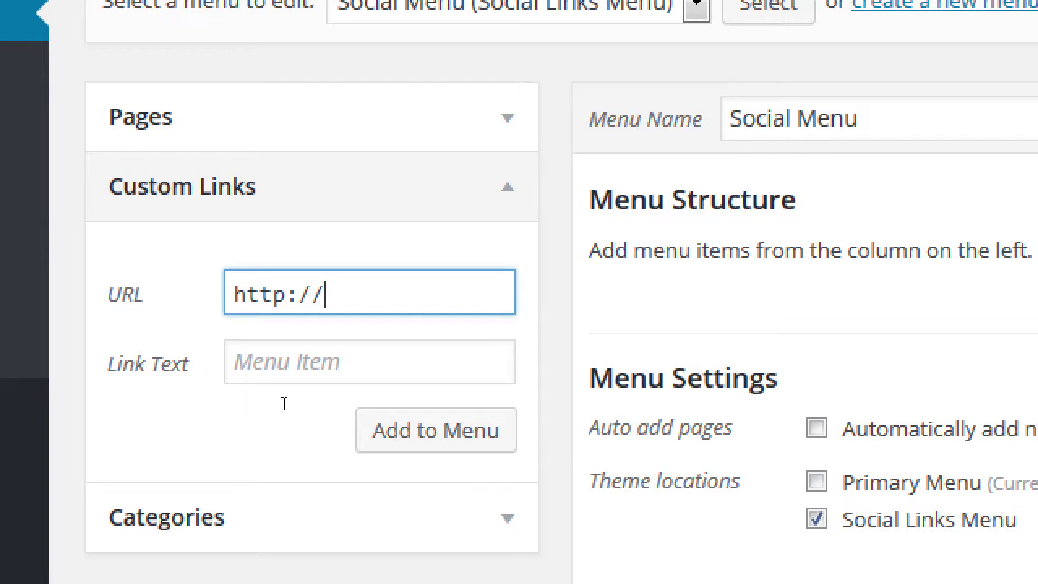
type("facebook.com/")
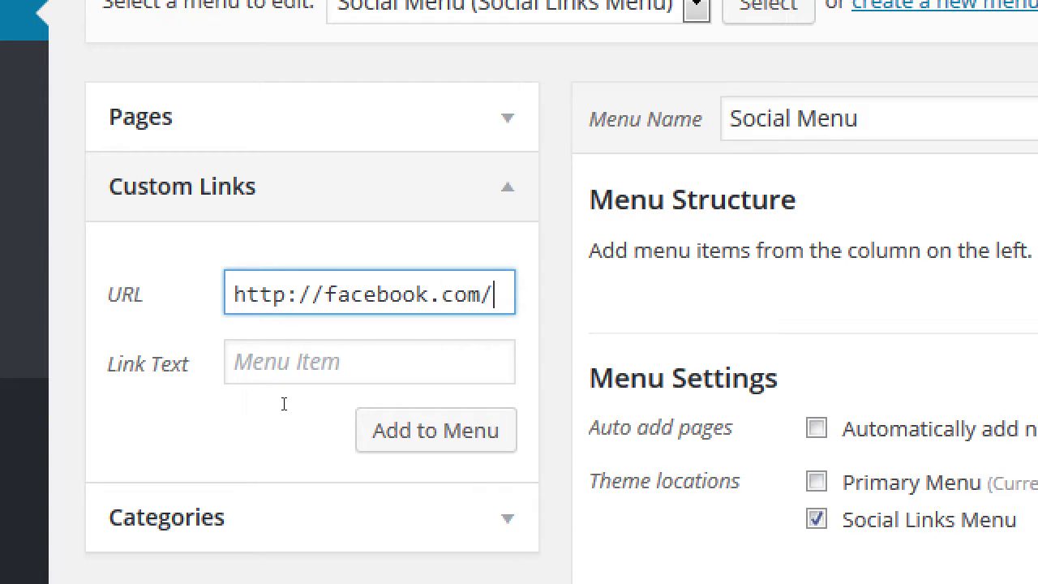
type("pmdinteractive")
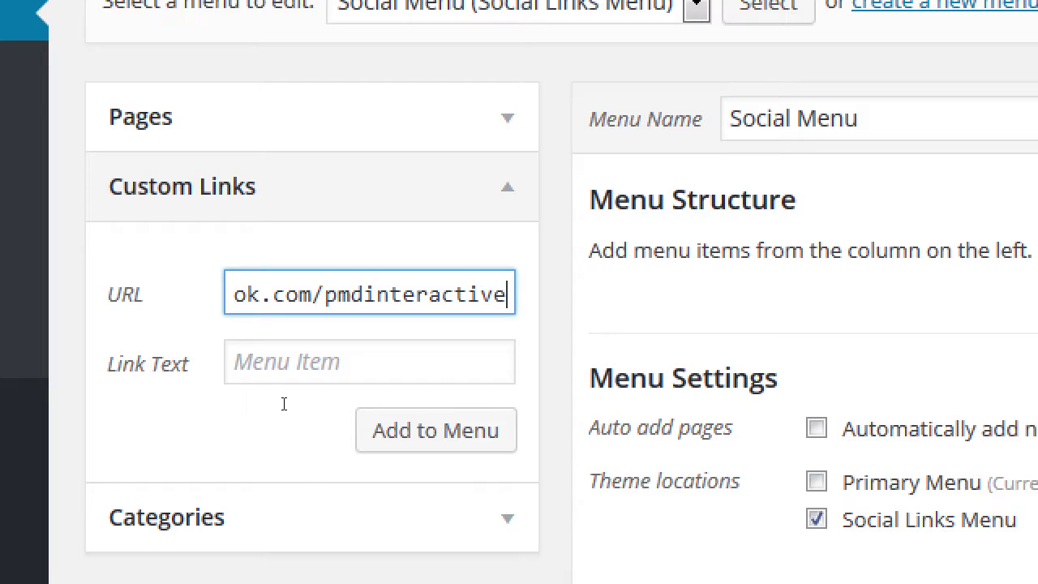
key("Tab")
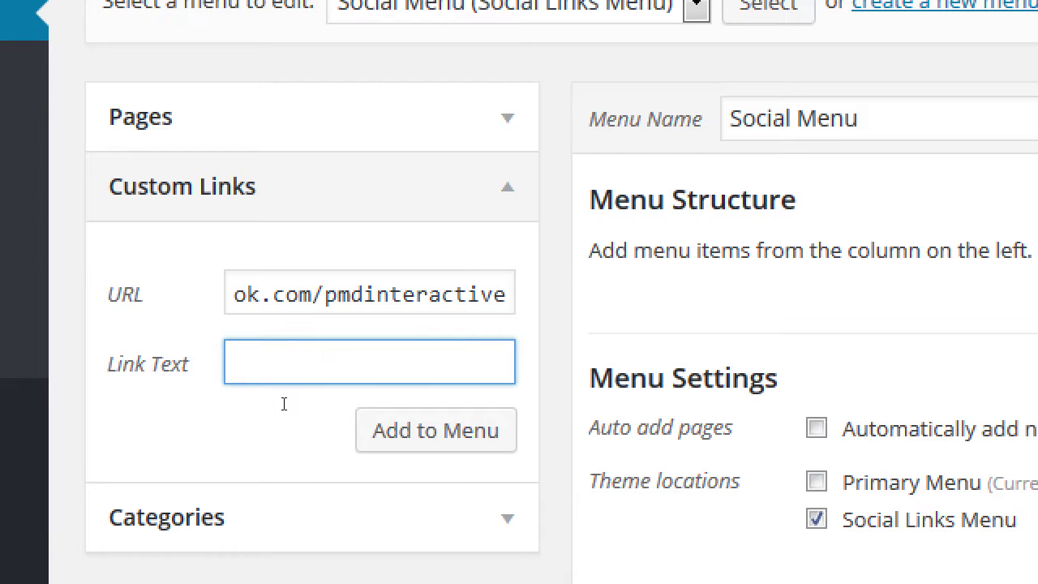
type("Facebook")
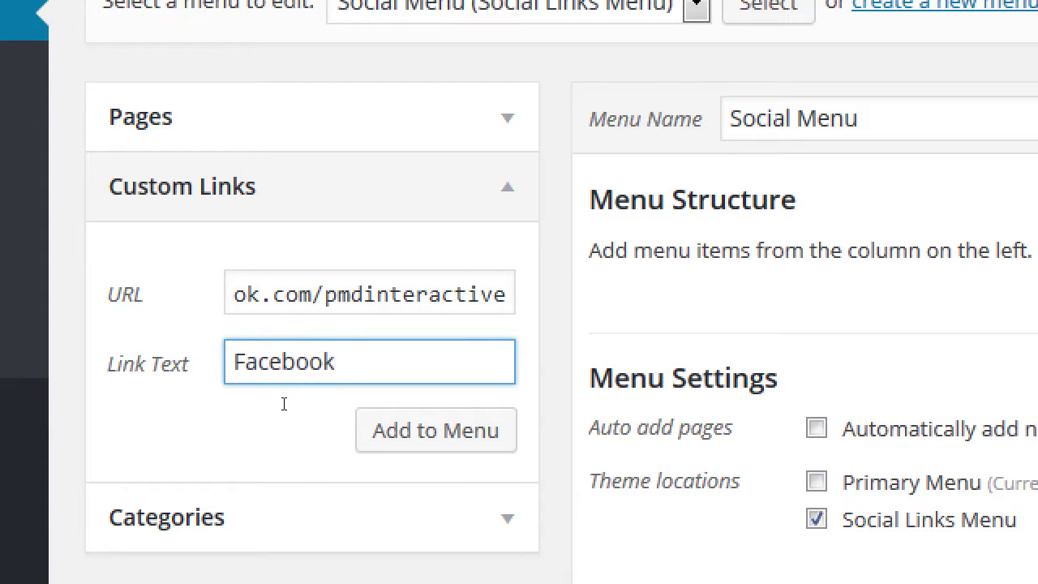
key("shift+Tab")
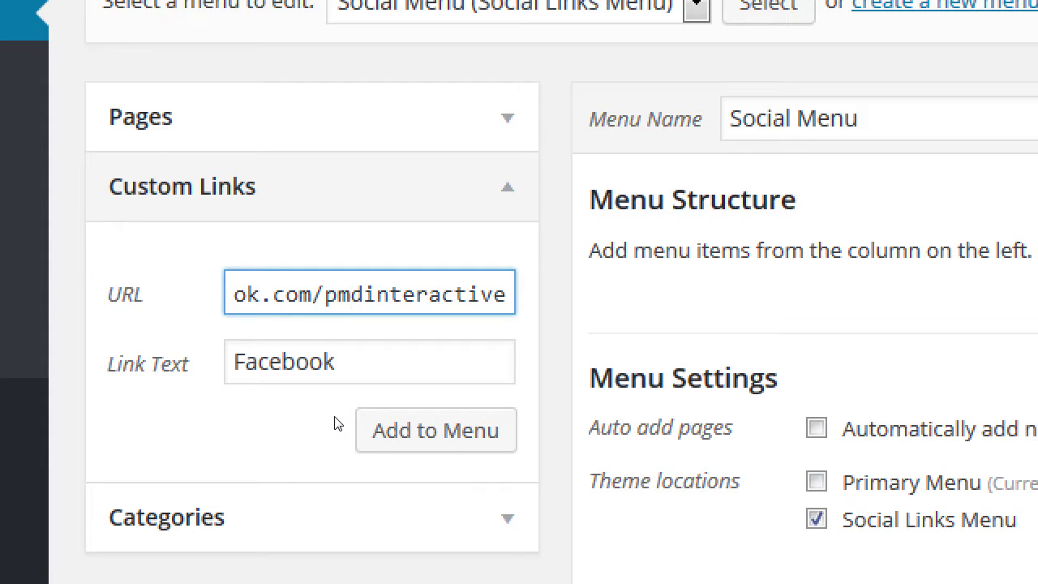
key("Left")
key("Left")
key("shift+End")
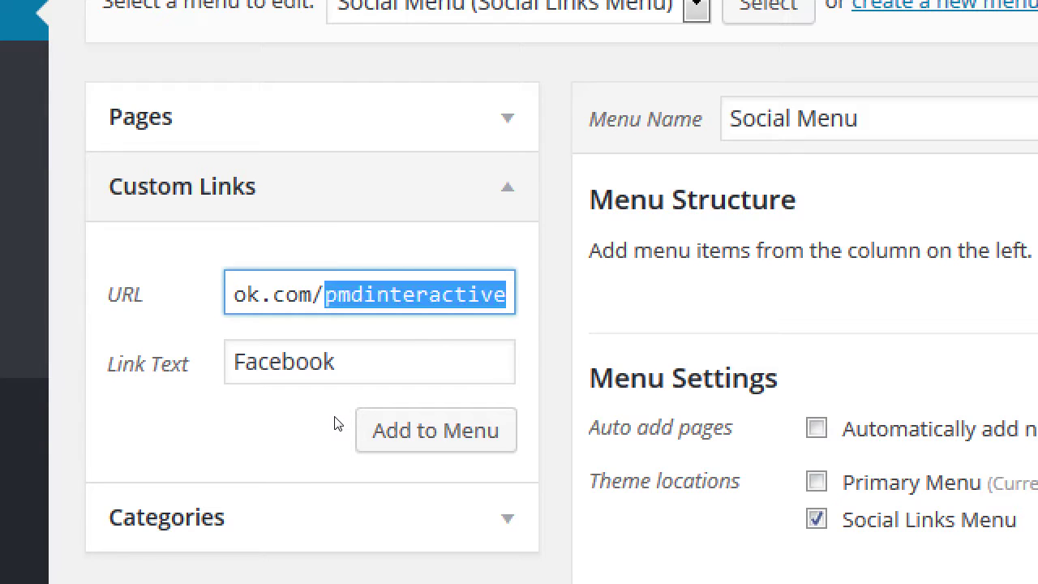
left_click(382, 436)
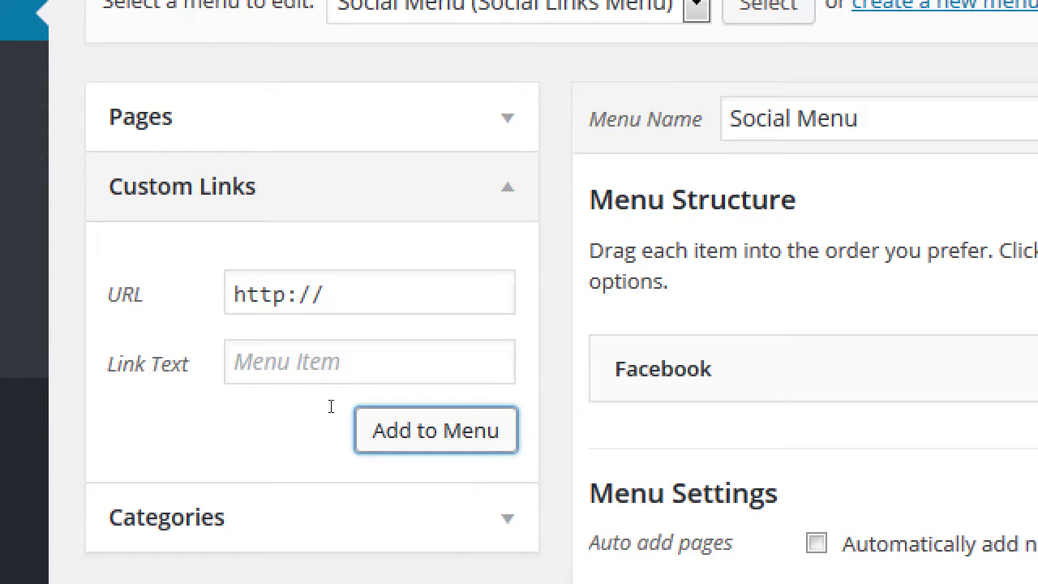
key("shift+Tab")
key("shift+Tab")
type("twitt")
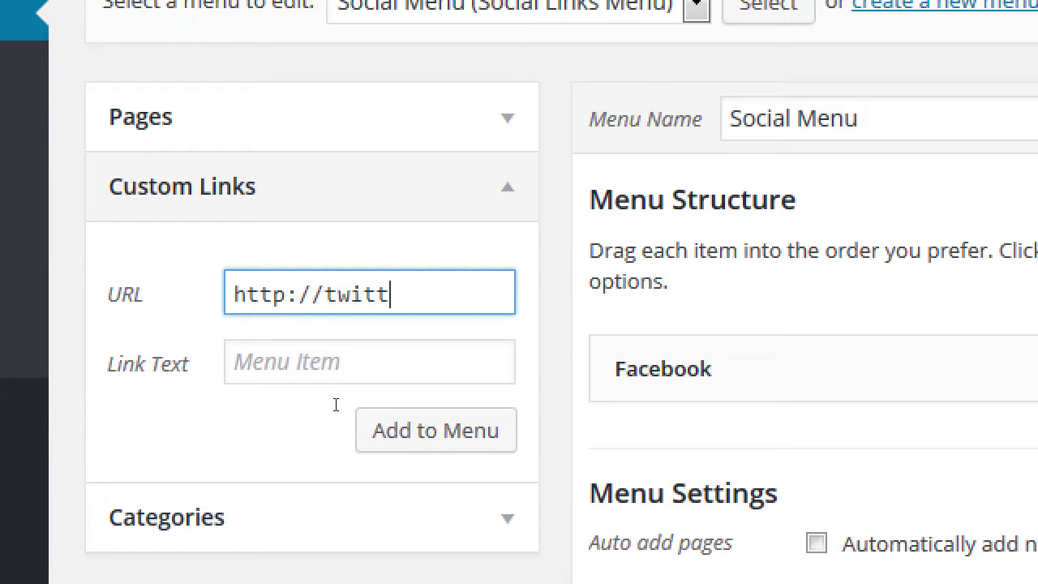
type("er.com/pmdinteractive")
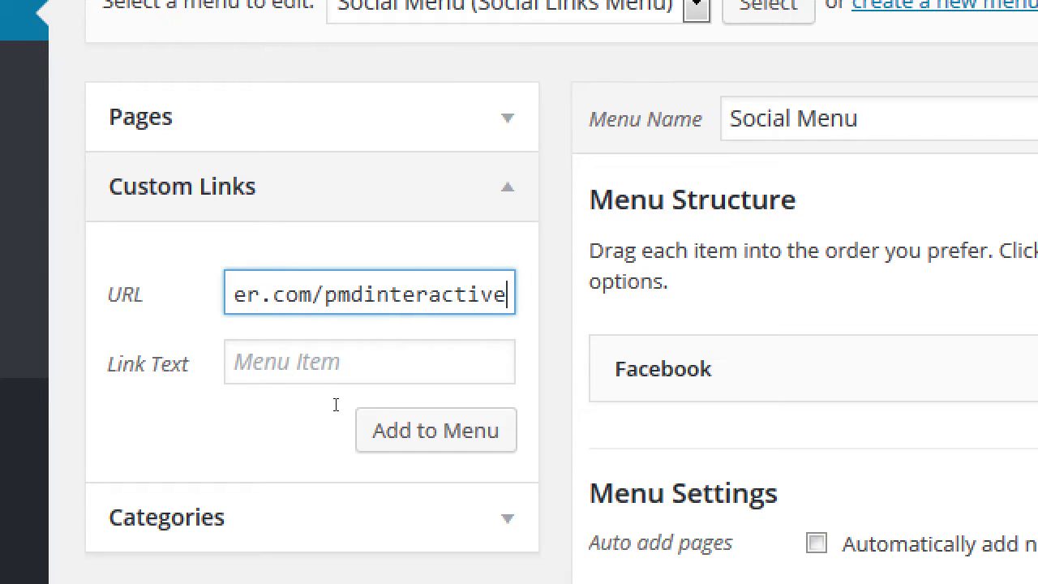
key("Tab")
type("Twitter")
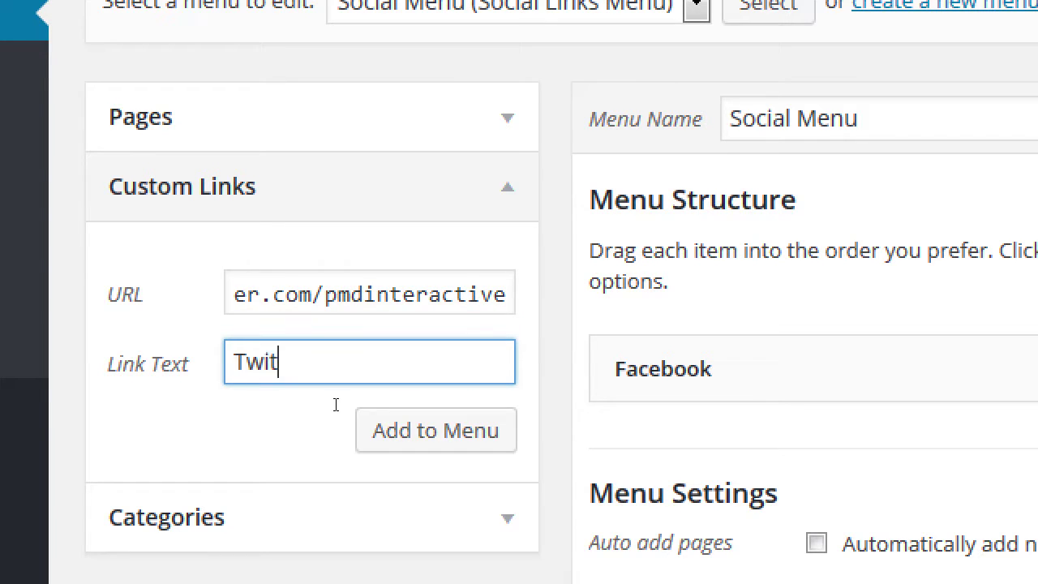
left_click(359, 450)
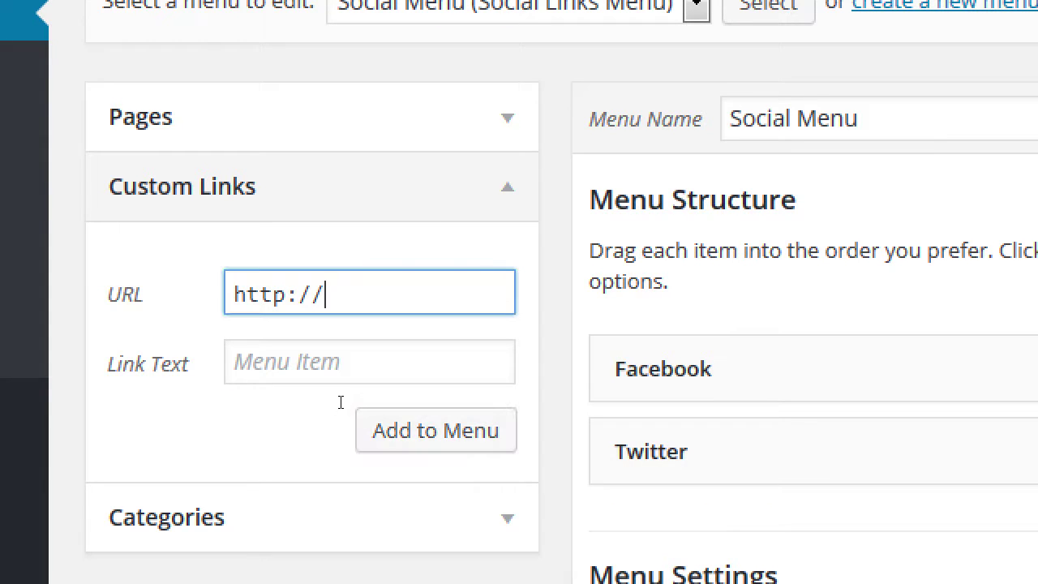
type("youtube.co")
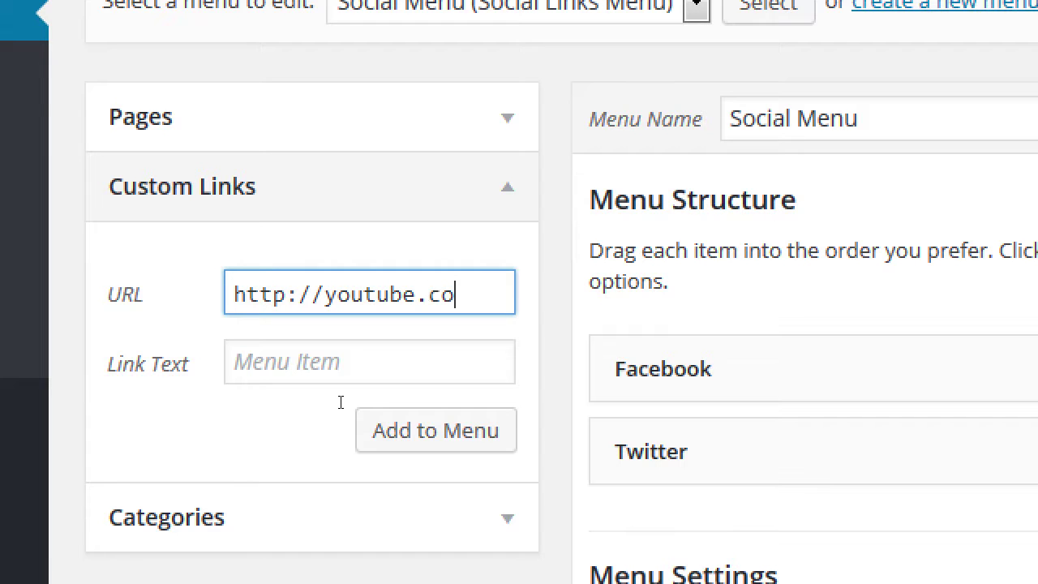
type("m/pmdinteractive")
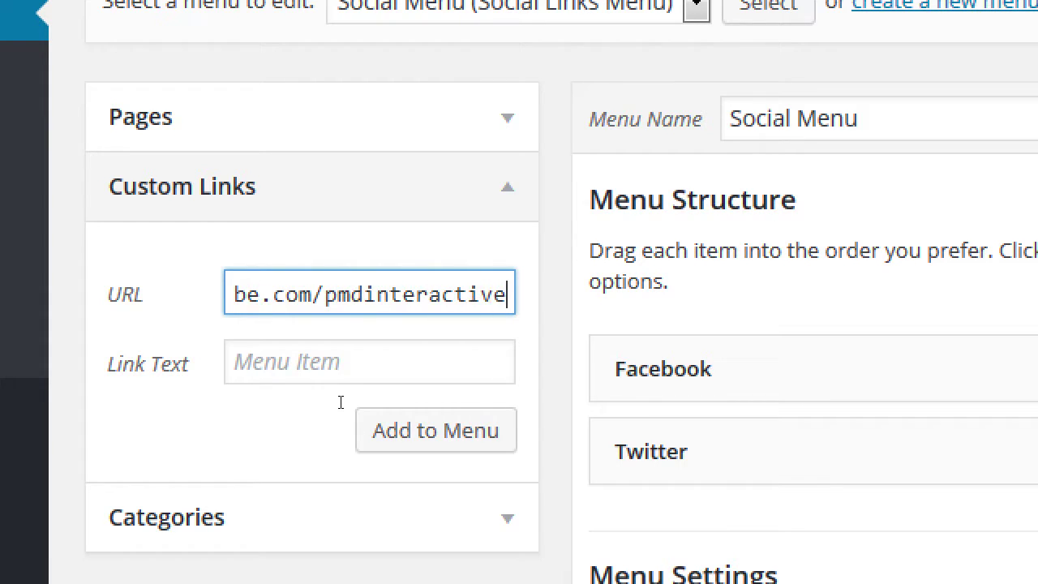
key("Tab")
type("YouTube")
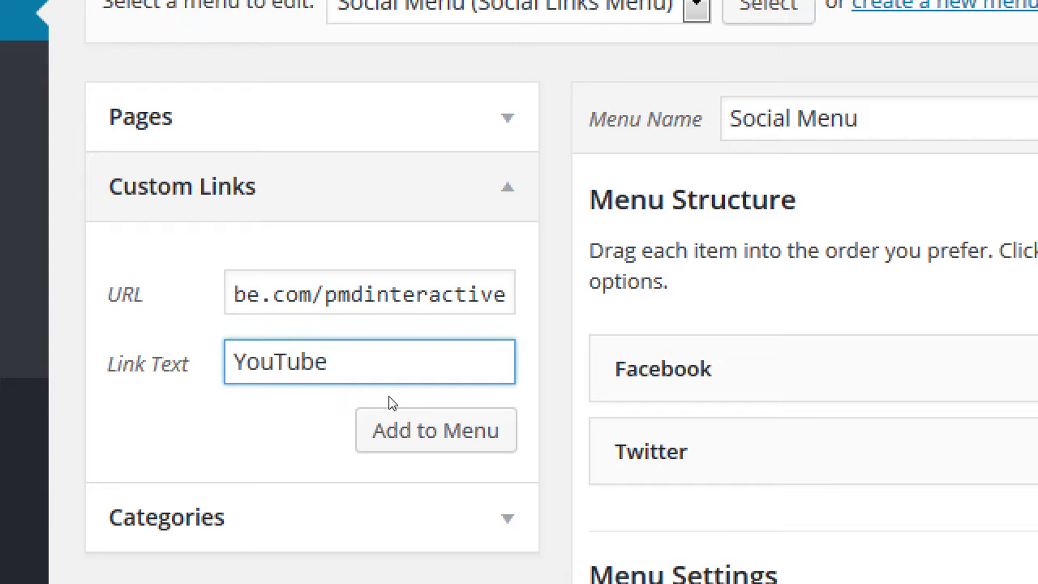
key("Tab")
key("Return")
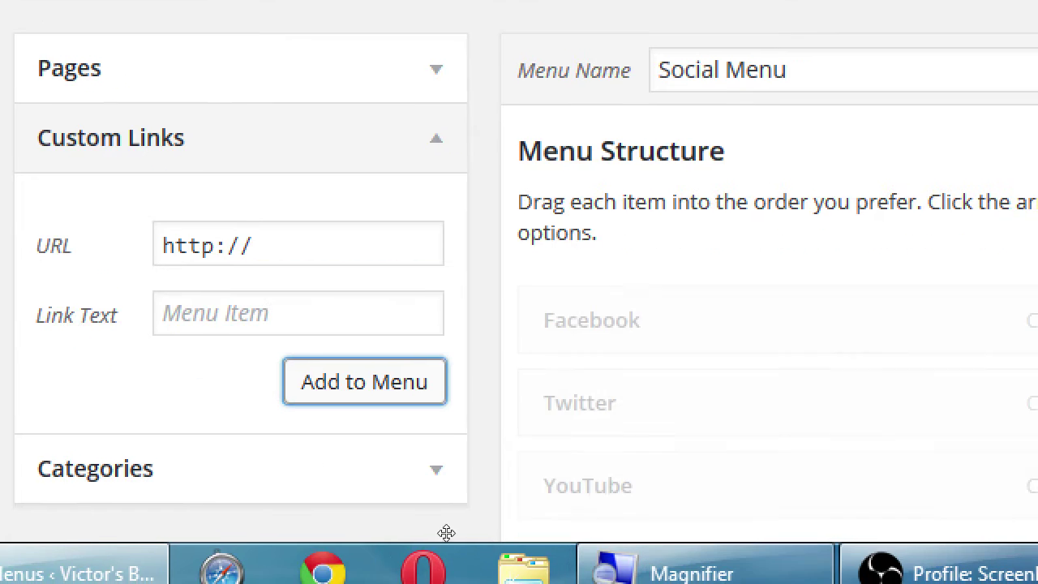
scroll(473, 544, "down", 2)
scroll(610, 523, "down", 3)
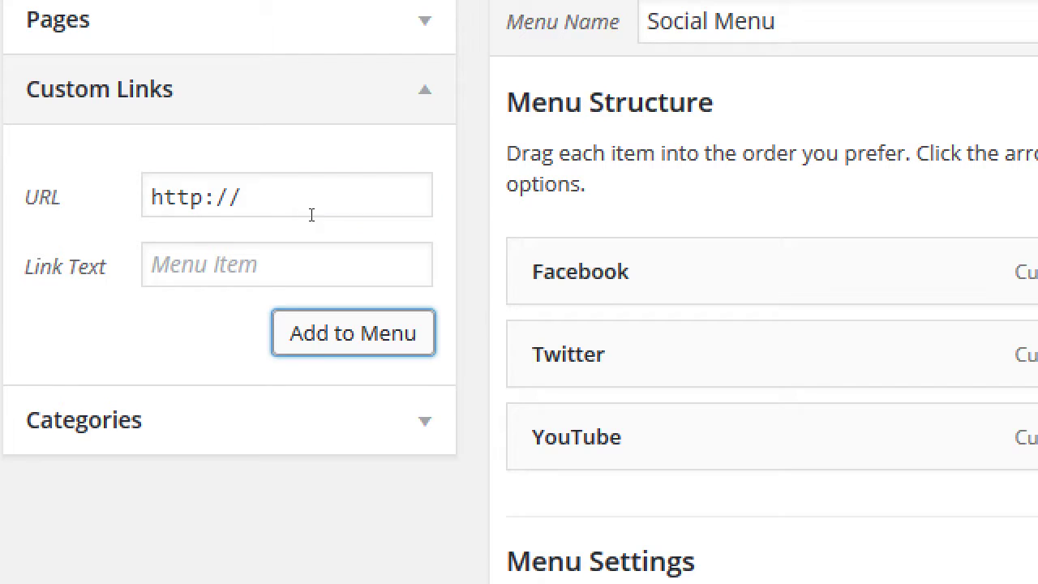
left_click(313, 214)
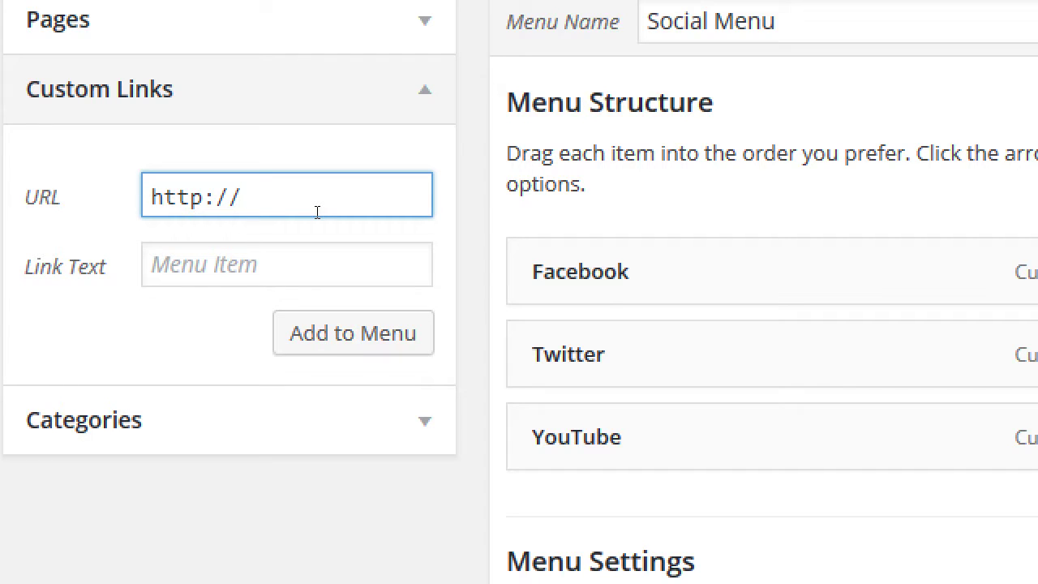
type("instagram.com/")
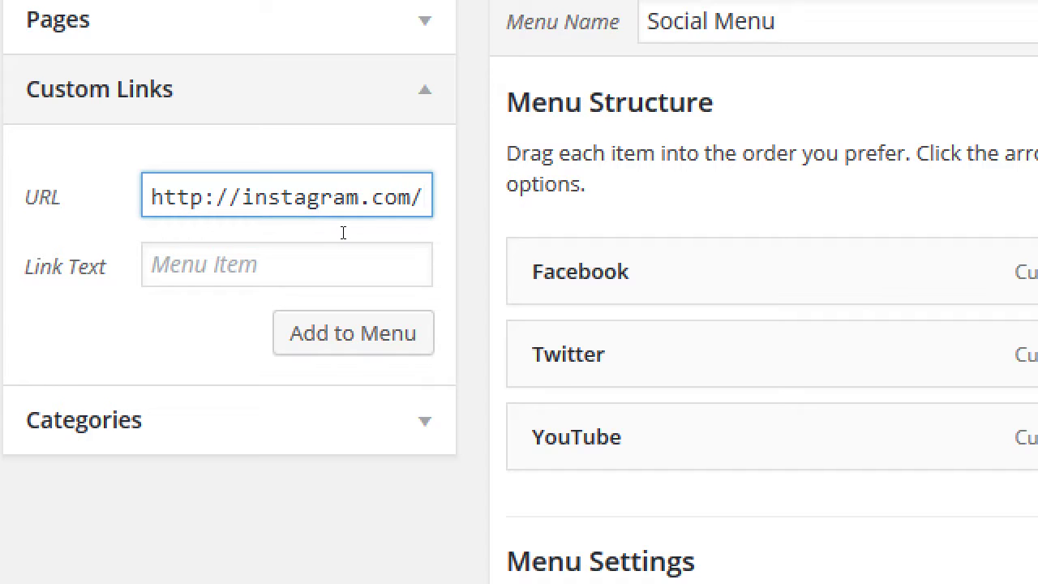
type("pmdinteractive")
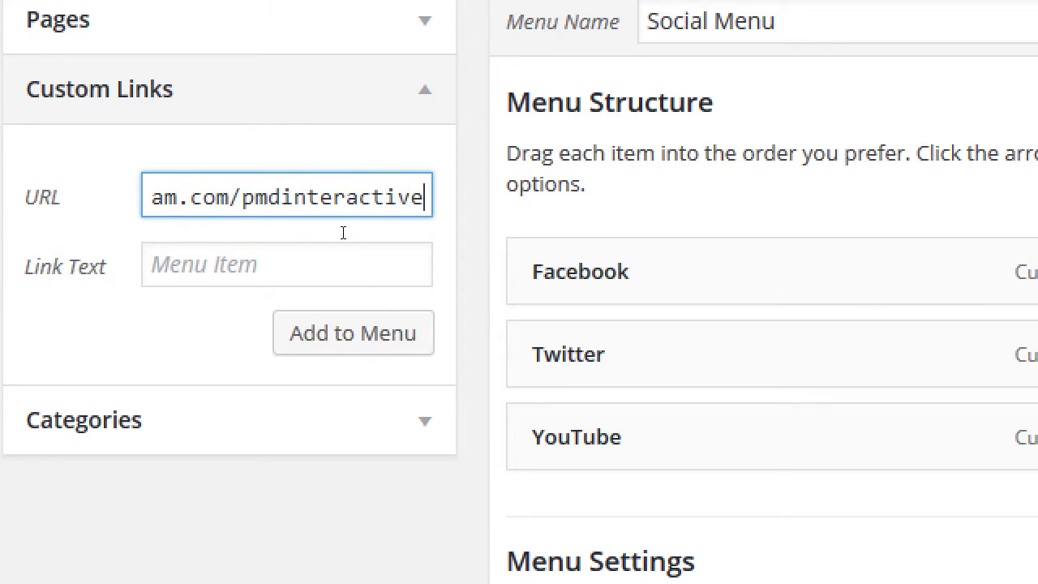
key("Tab")
type("Instagram")
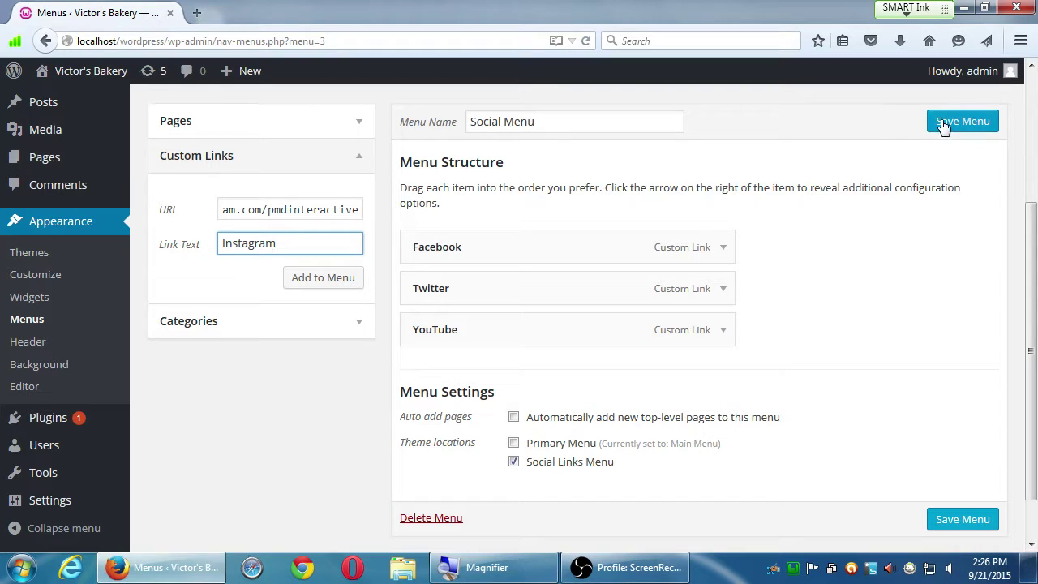
left_click(345, 281)
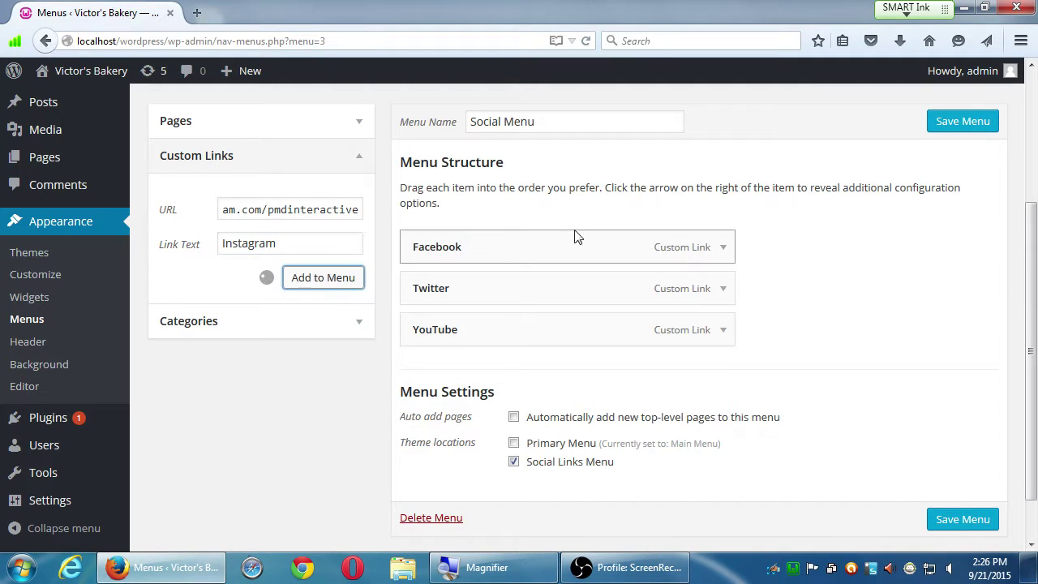
left_click(945, 127)
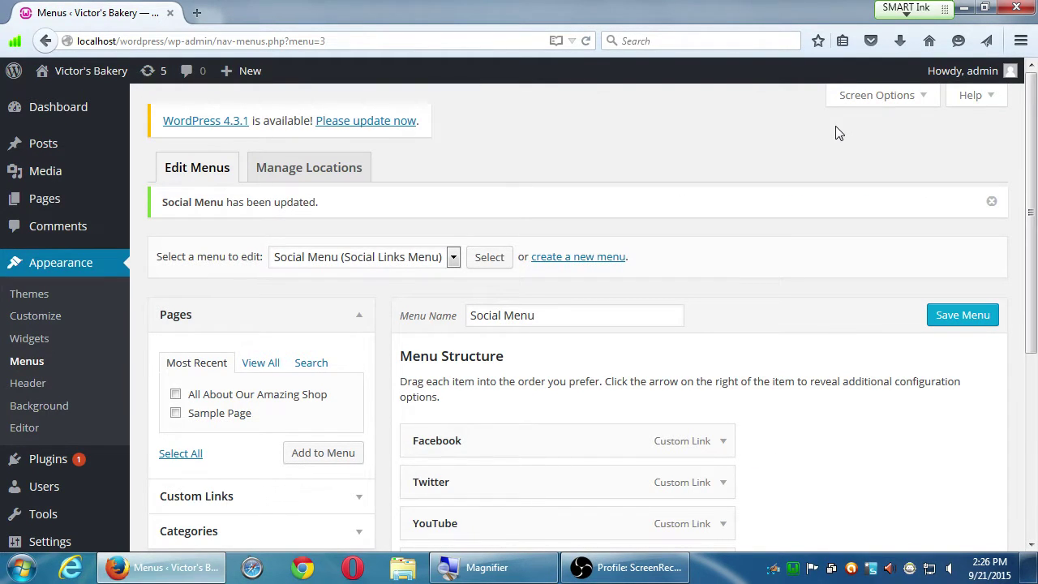
Step: Review the link items in Social Menu's structure and save the menu again
scroll(810, 177, "down", 1)
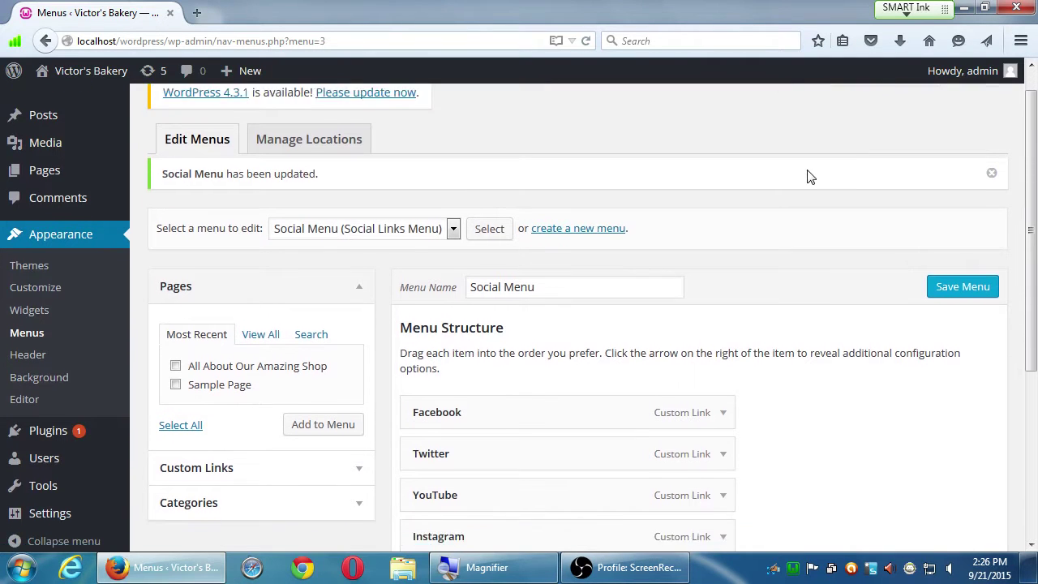
scroll(810, 177, "down", 3)
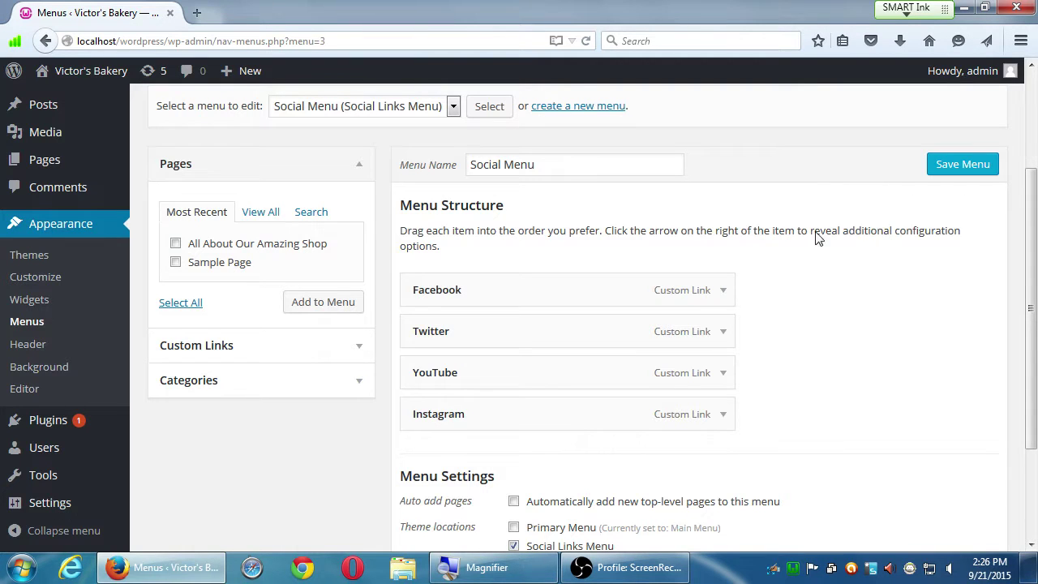
left_click(947, 167)
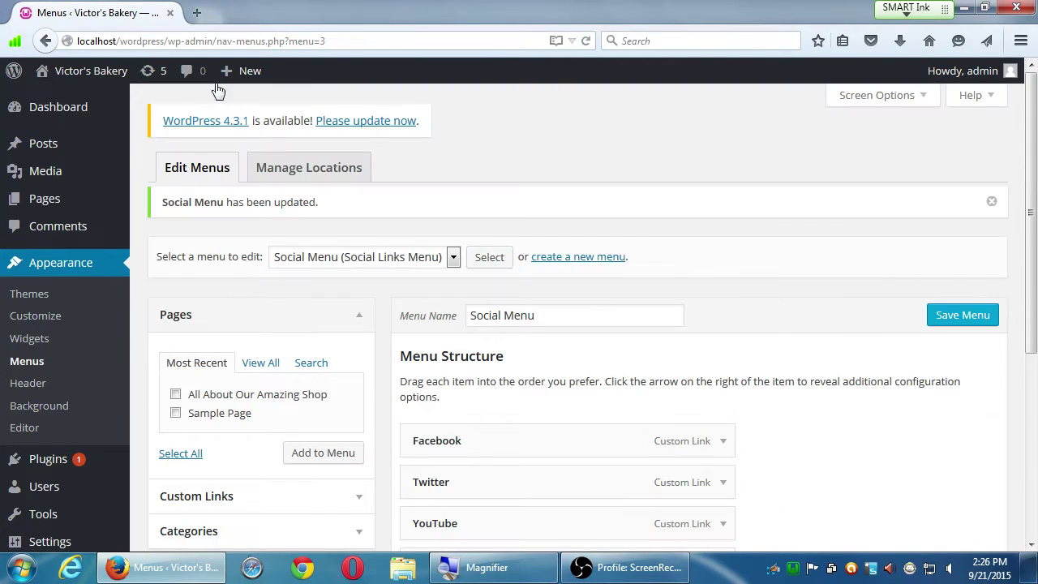
Step: Open the live site in a new browser tab, and compare the Custom Links form with the site's social icons
mouse_move(113, 77)
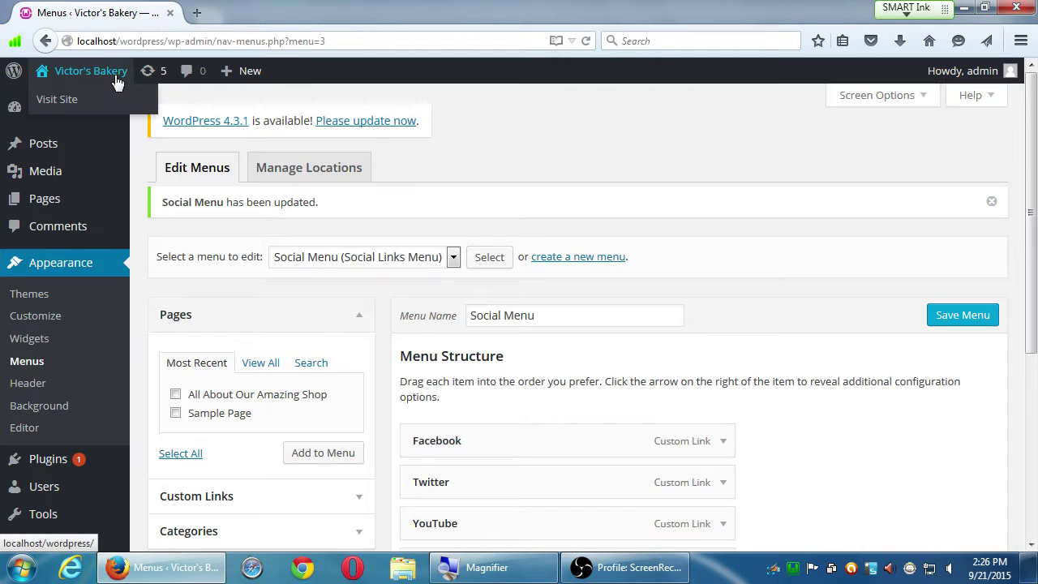
middle_click(112, 98)
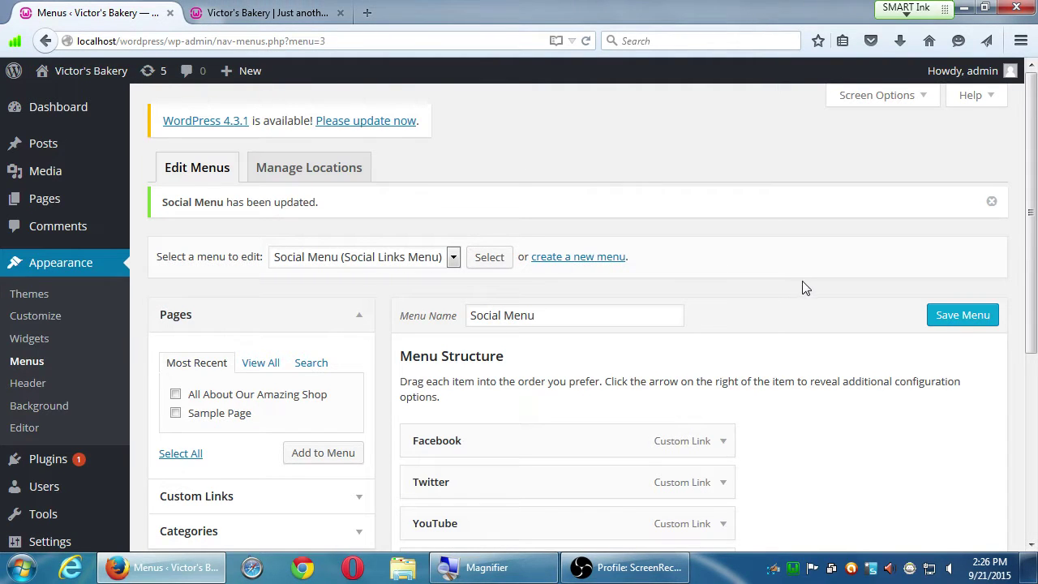
scroll(804, 285, "down", 5)
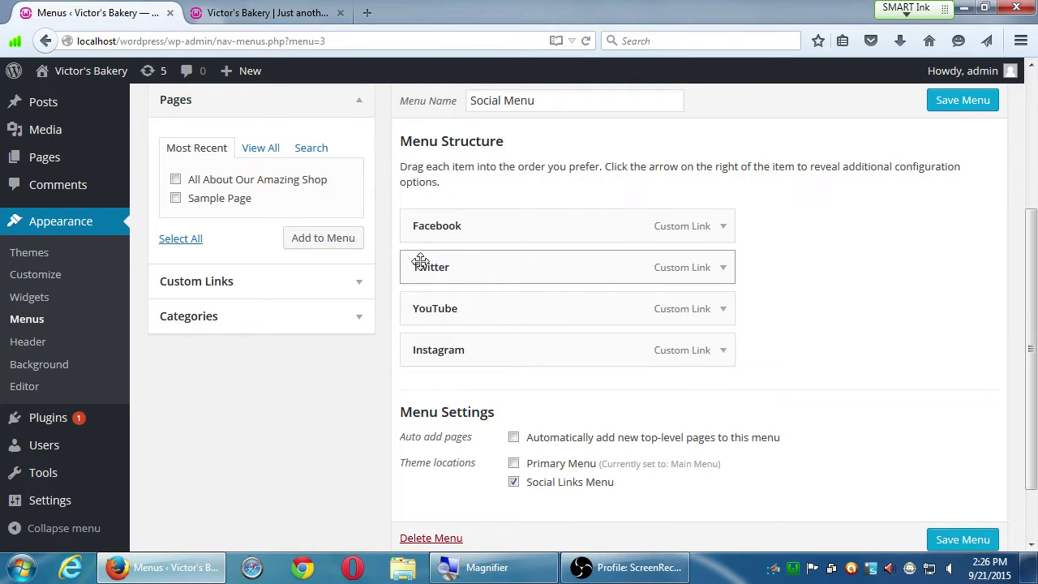
left_click(362, 291)
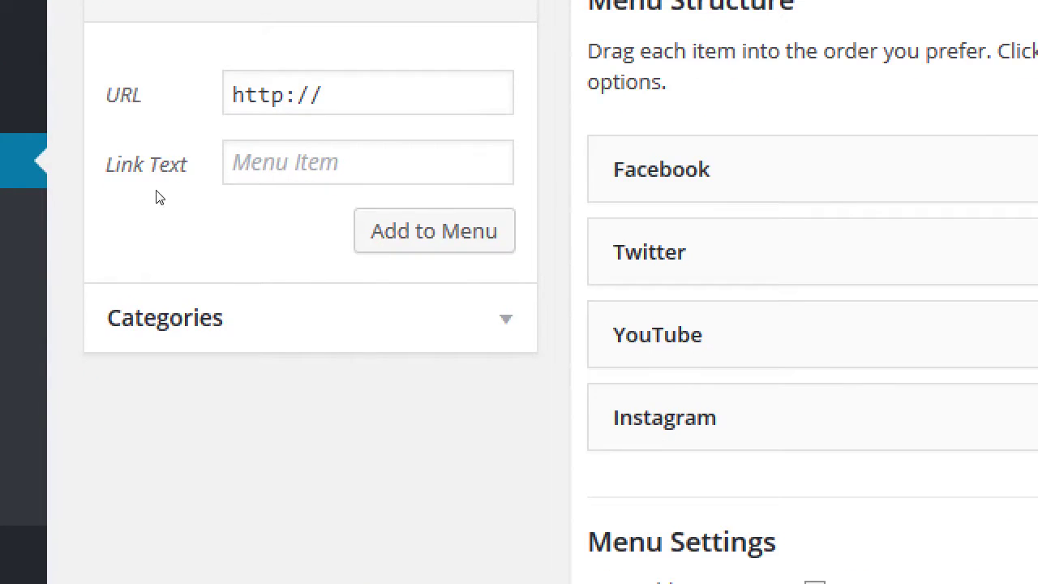
left_click(235, 222)
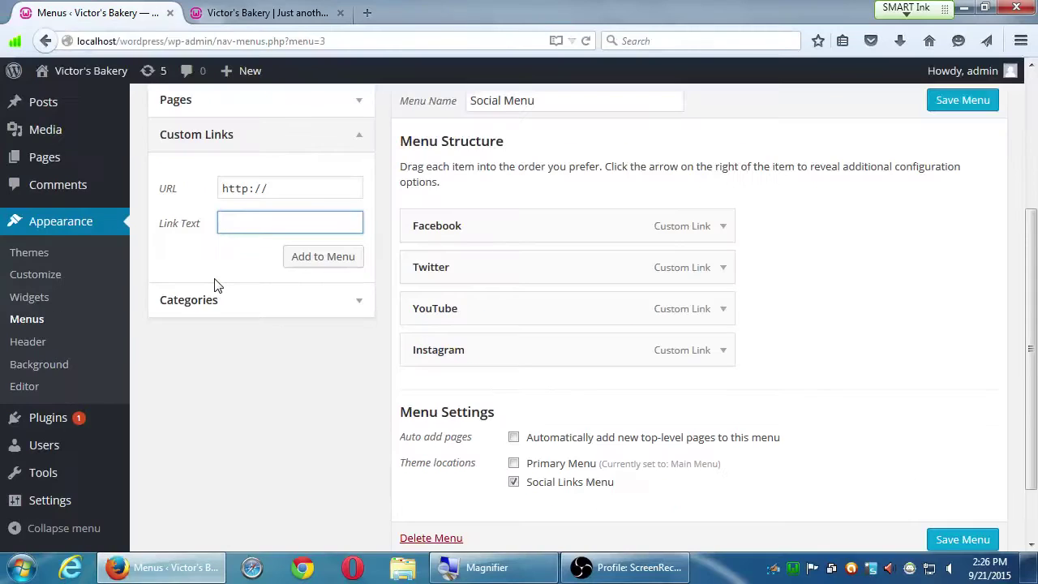
key("ctrl+Tab")
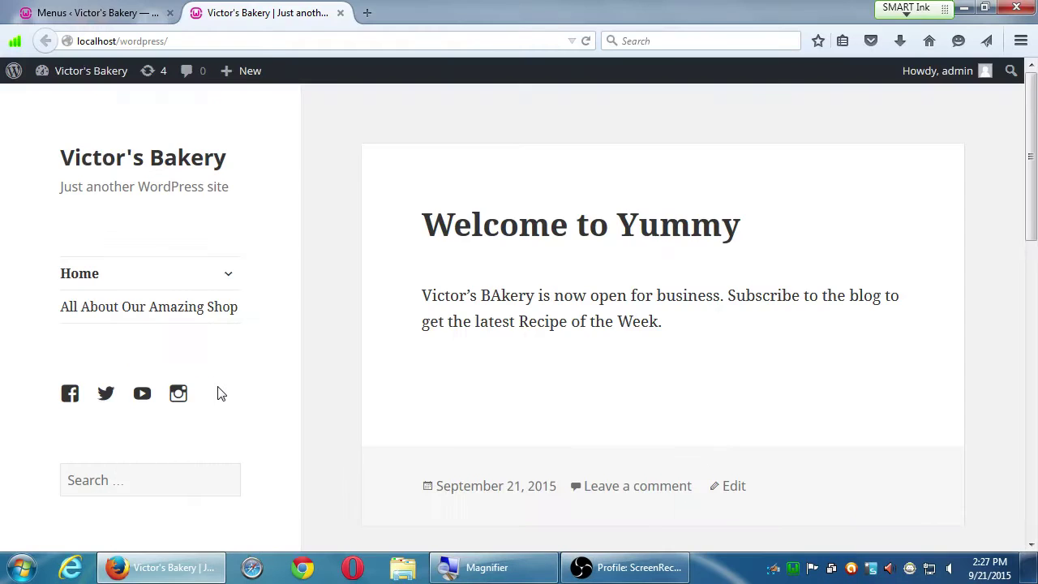
Step: Move Instagram above Facebook to the first place in Social Menu and save the menu
key("ctrl+Tab")
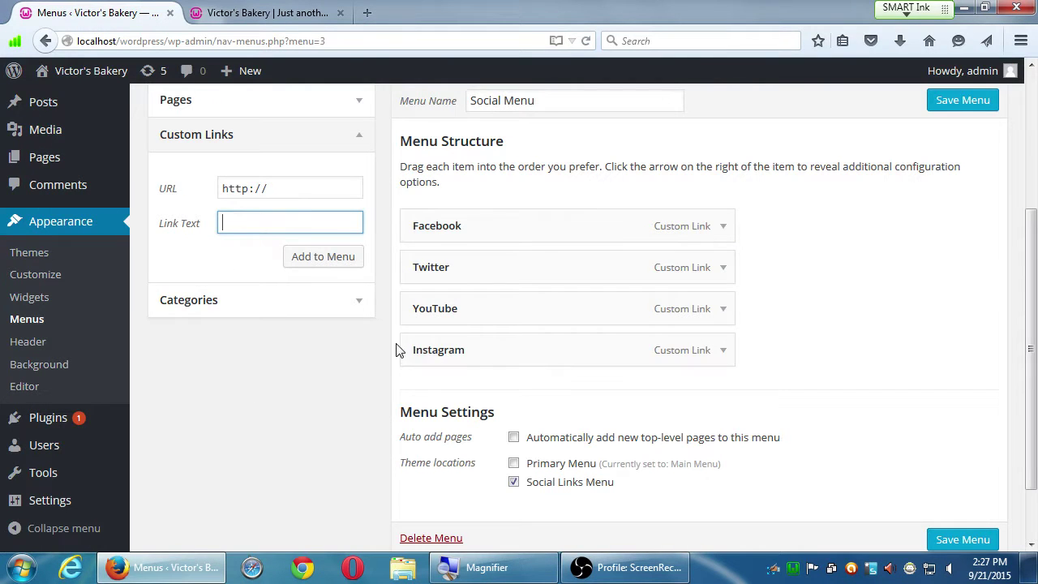
left_click_drag(429, 355, 411, 219)
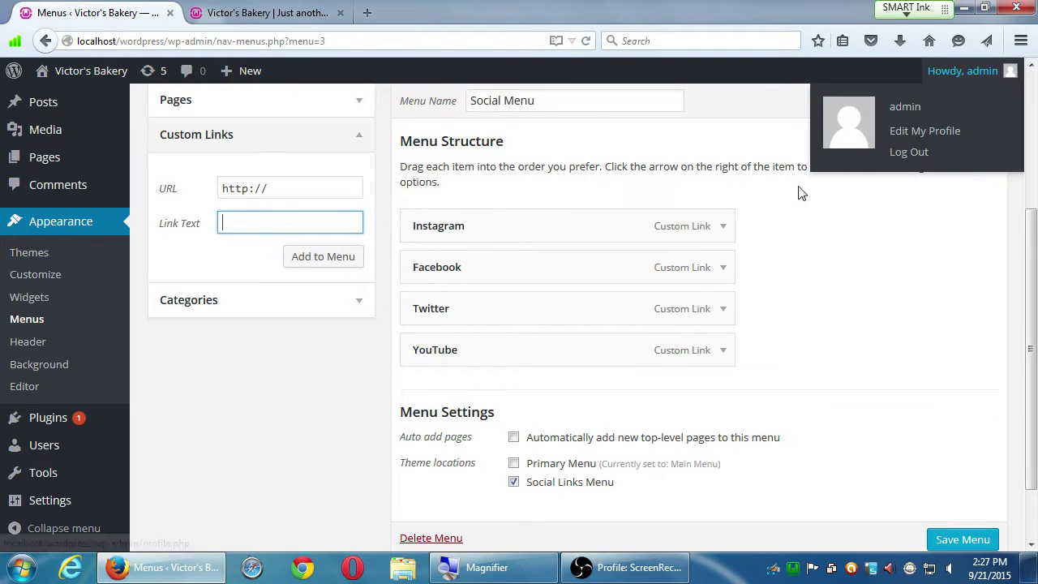
left_click(982, 106)
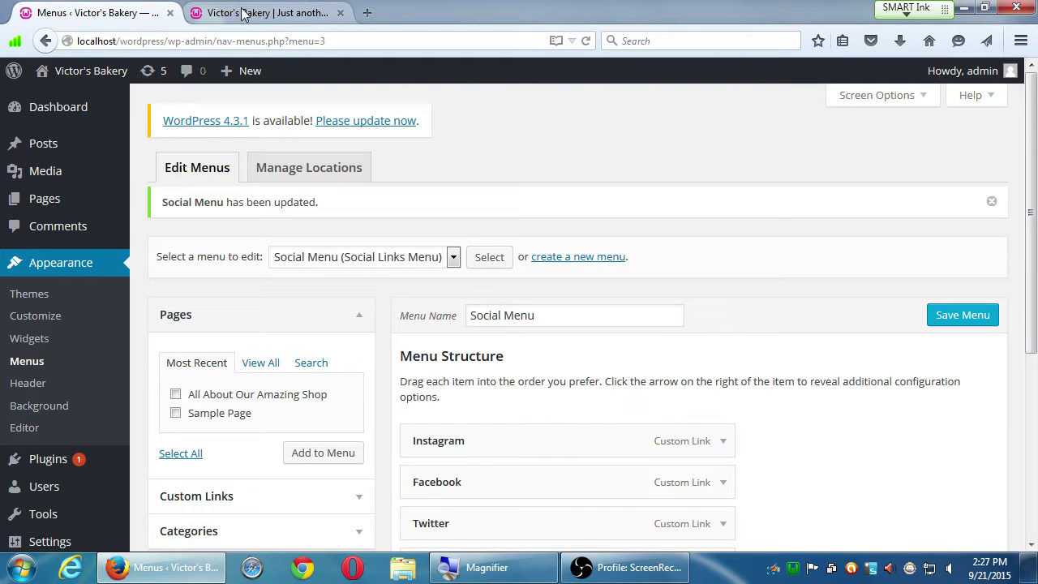
Step: Reload the live Victor's Bakery site and check the order of its social icons up close
left_click(243, 15)
key("F5")
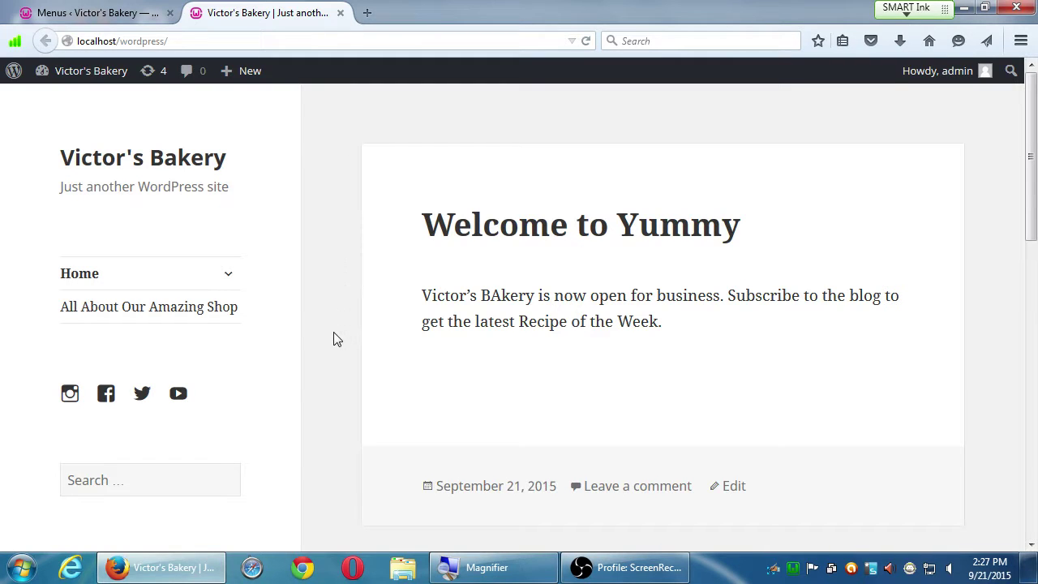
key("super+plus")
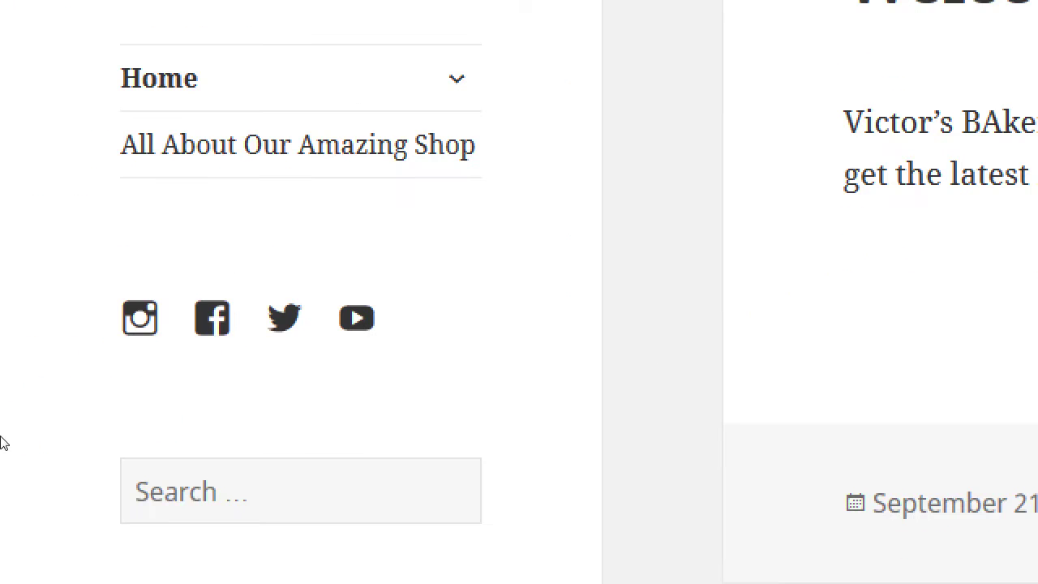
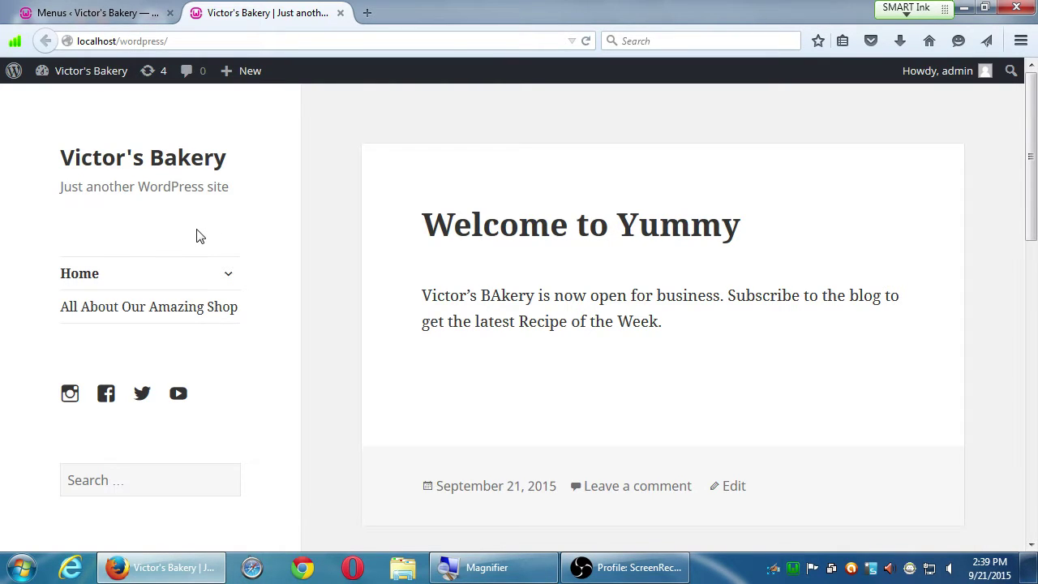
Step: Open vmcampos.com/blog in a new browser tab
key("ctrl+t")
type("vmcampos.com")
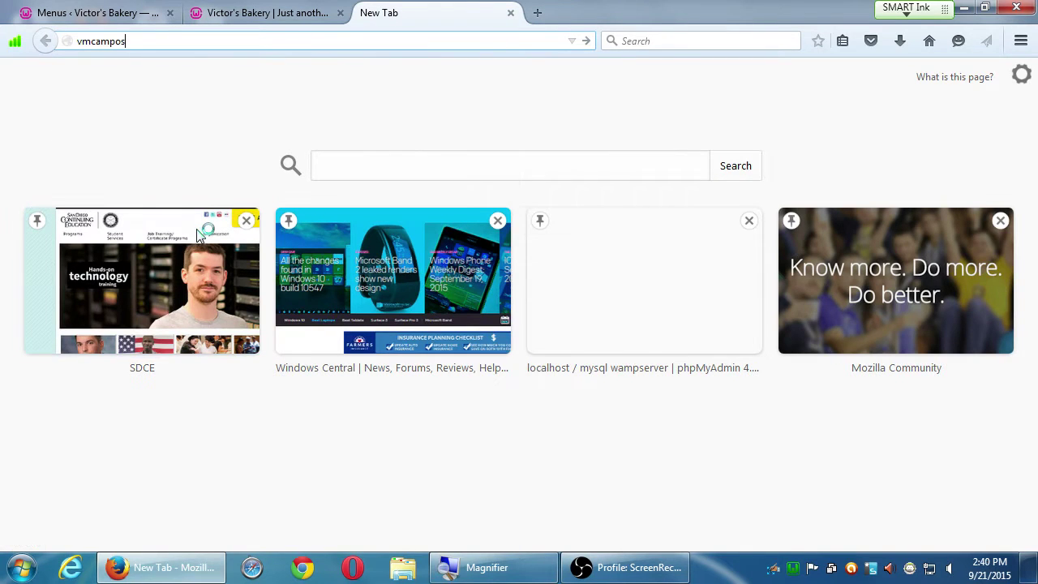
type("/blog")
key("Return")
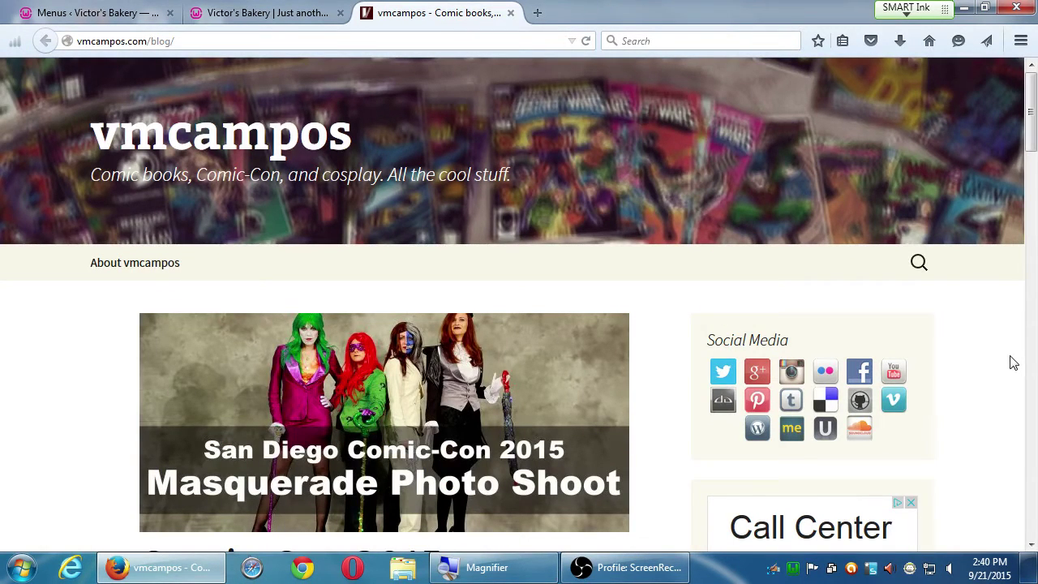
Step: Examine the example blog's layout from the header, social media widget and posts down to its archives and categories footer
key("super+plus")
scroll(1017, 465, "down", 1)
scroll(747, 489, "down", 2)
scroll(690, 377, "down", 1)
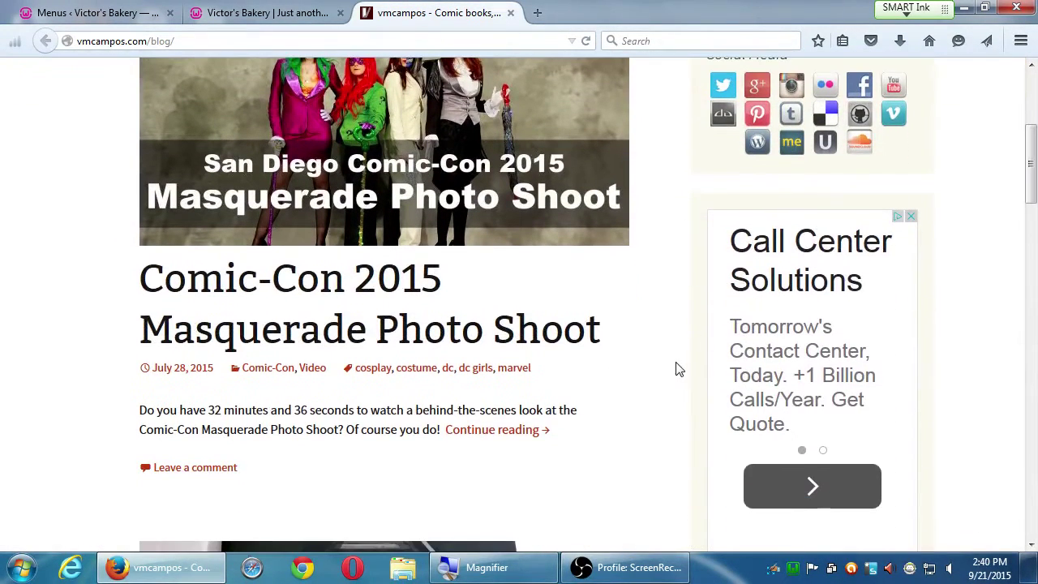
scroll(647, 362, "down", 5)
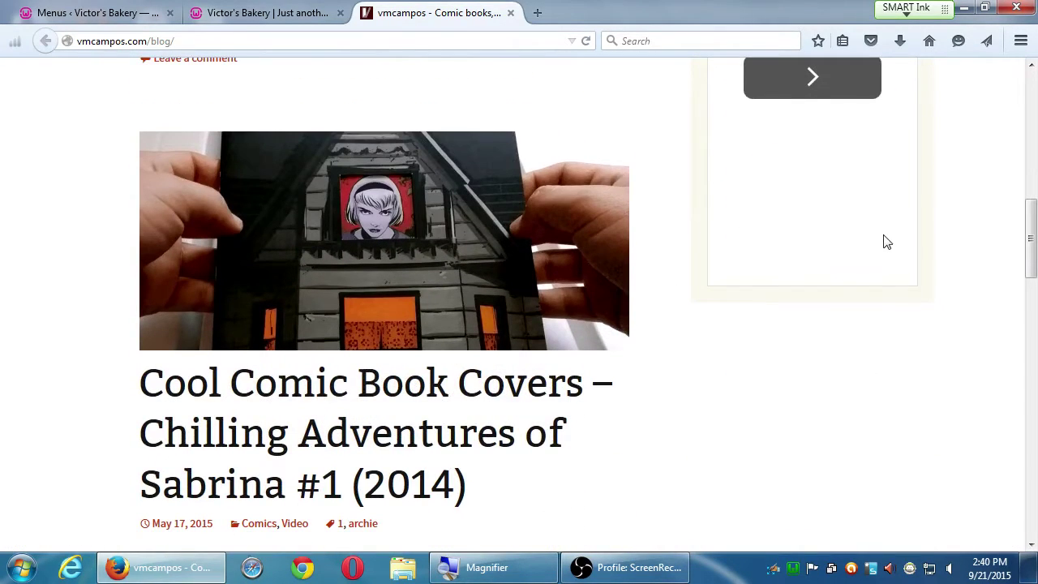
scroll(778, 349, "down", 3)
scroll(769, 350, "down", 10)
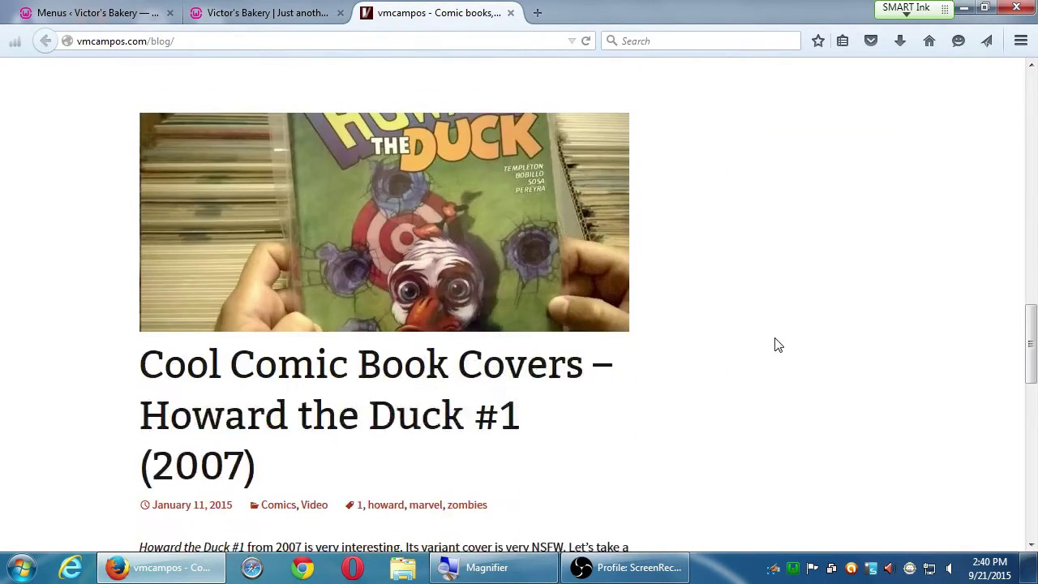
scroll(766, 381, "down", 5)
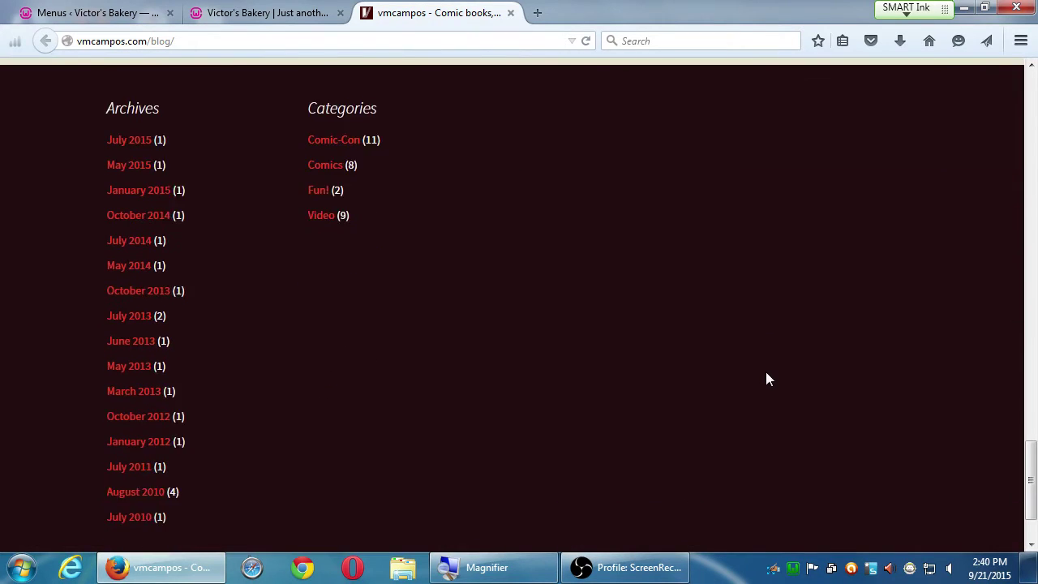
scroll(763, 361, "up", 1)
scroll(735, 358, "up", 1)
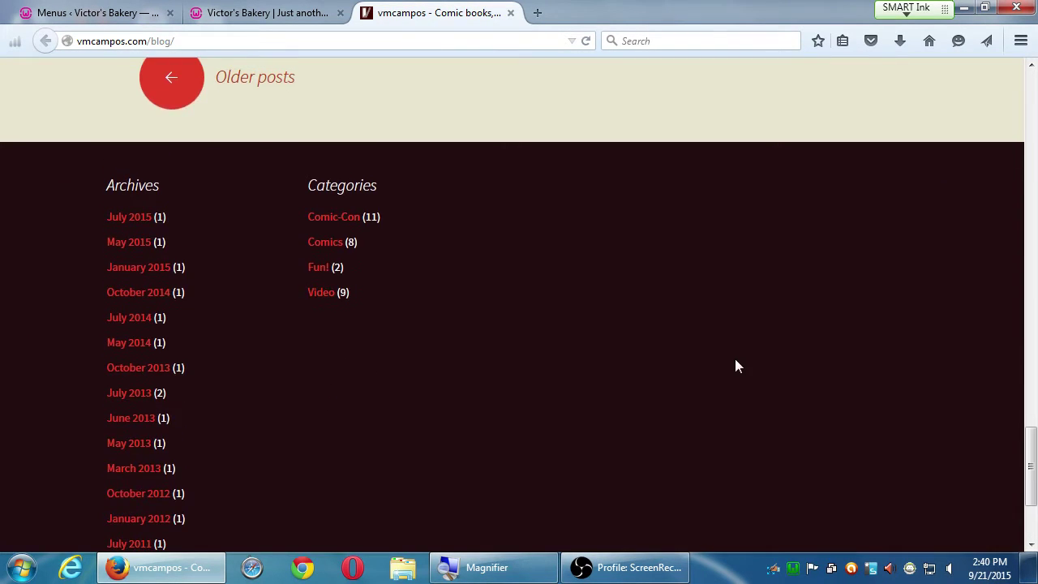
Step: Go through the blog page again from the header to the footer credit and back up to the Sabrina post
key("Home")
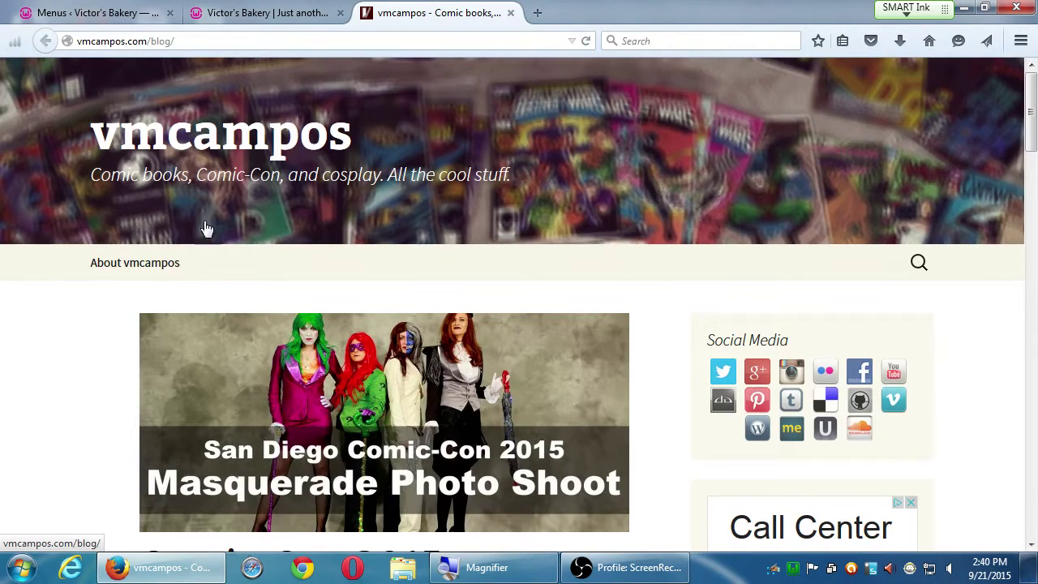
scroll(95, 355, "down", 1)
scroll(95, 355, "down", 20)
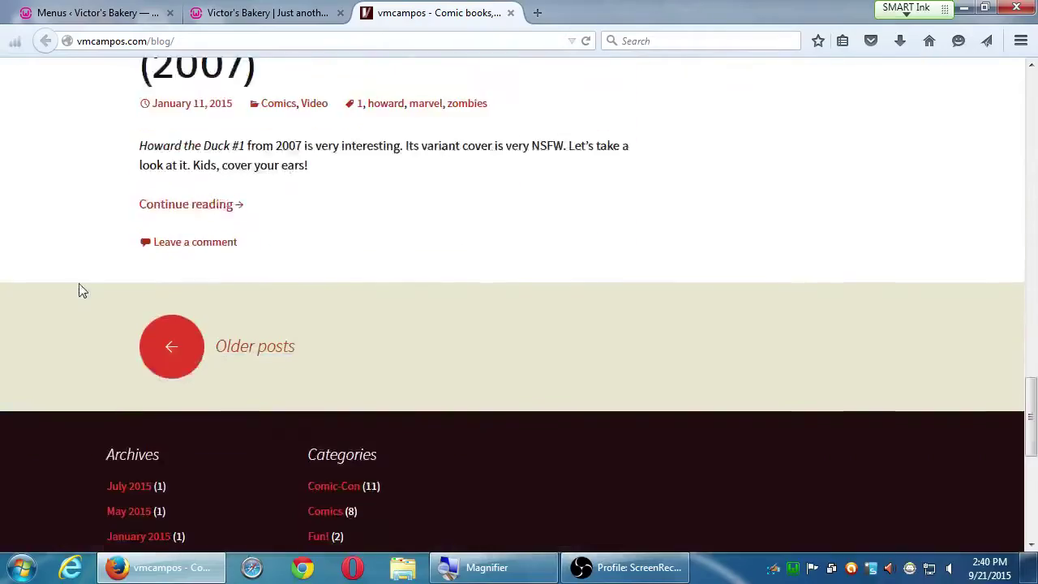
scroll(638, 448, "down", 2)
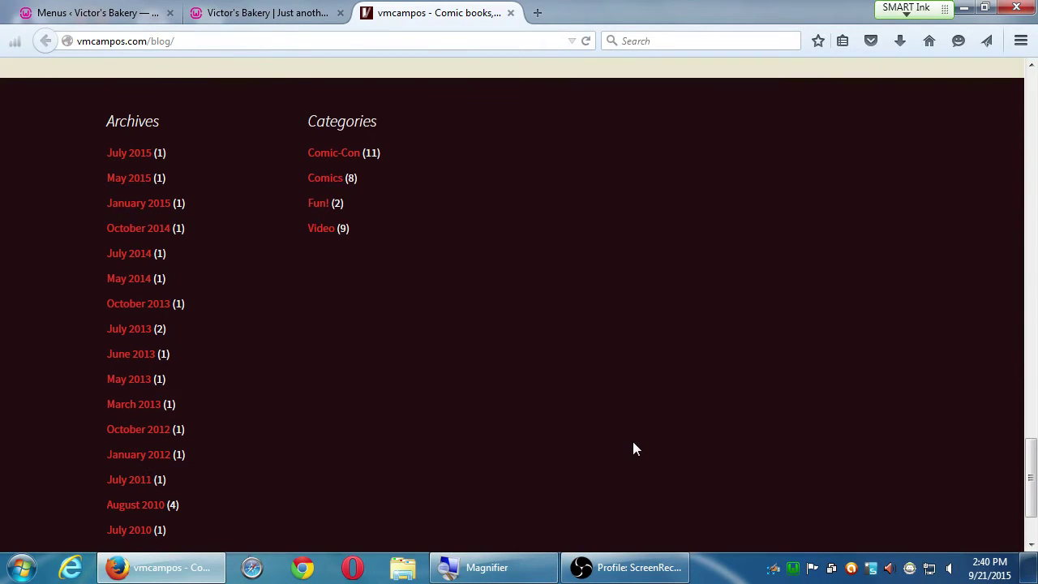
scroll(631, 444, "down", 1)
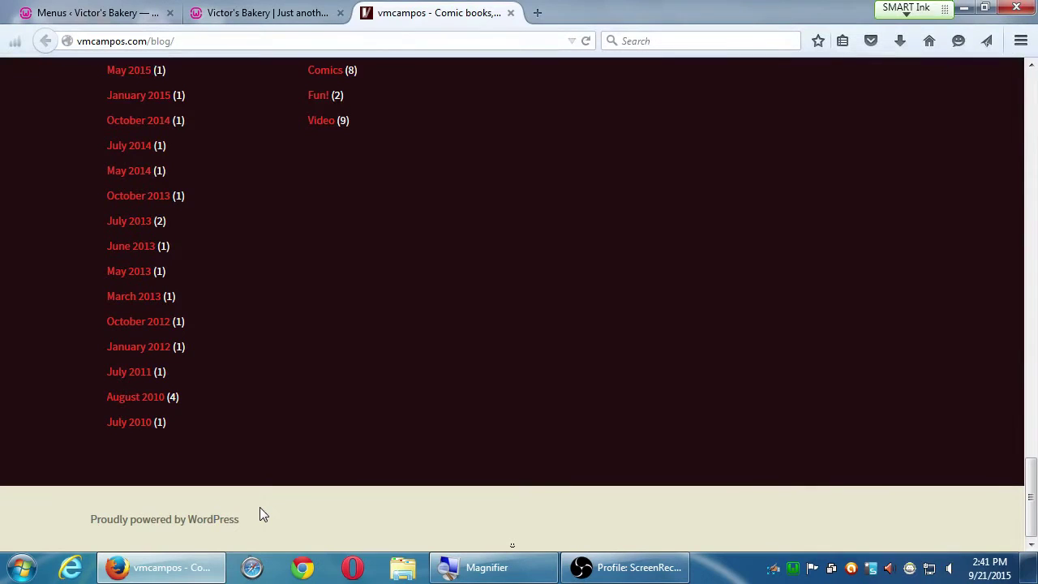
scroll(274, 507, "up", 15)
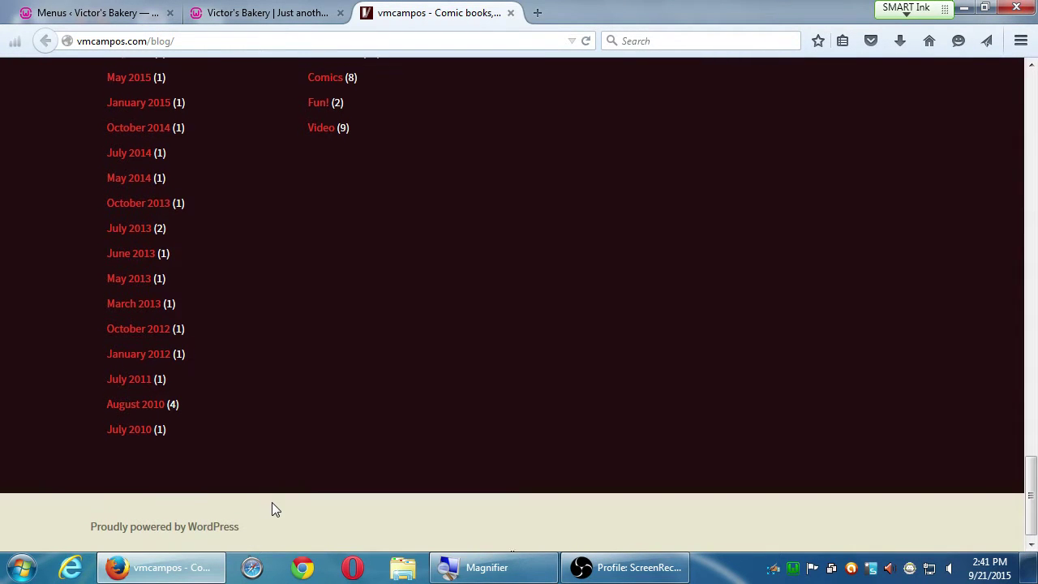
scroll(295, 475, "up", 5)
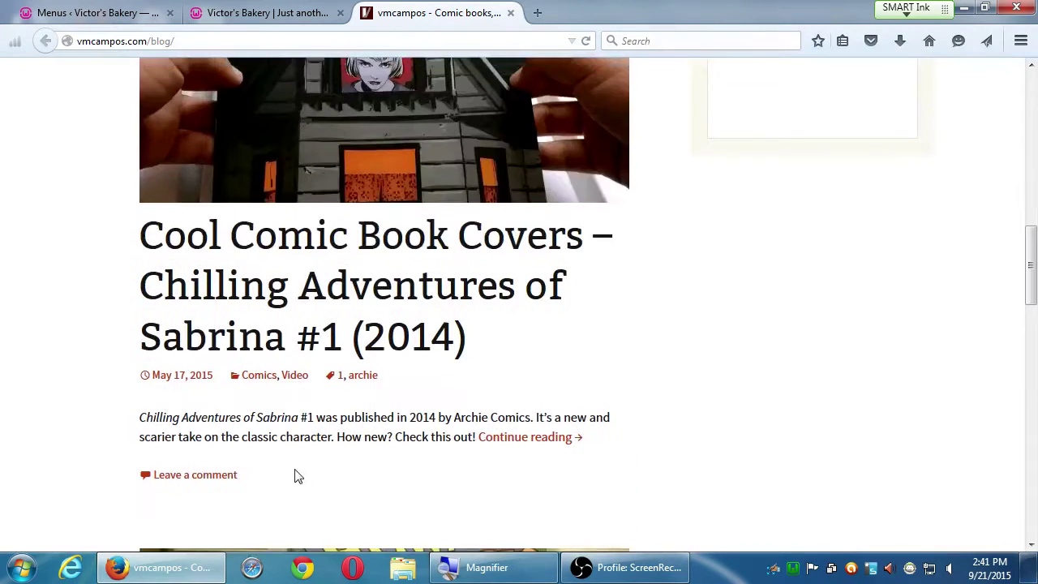
scroll(296, 476, "up", 2)
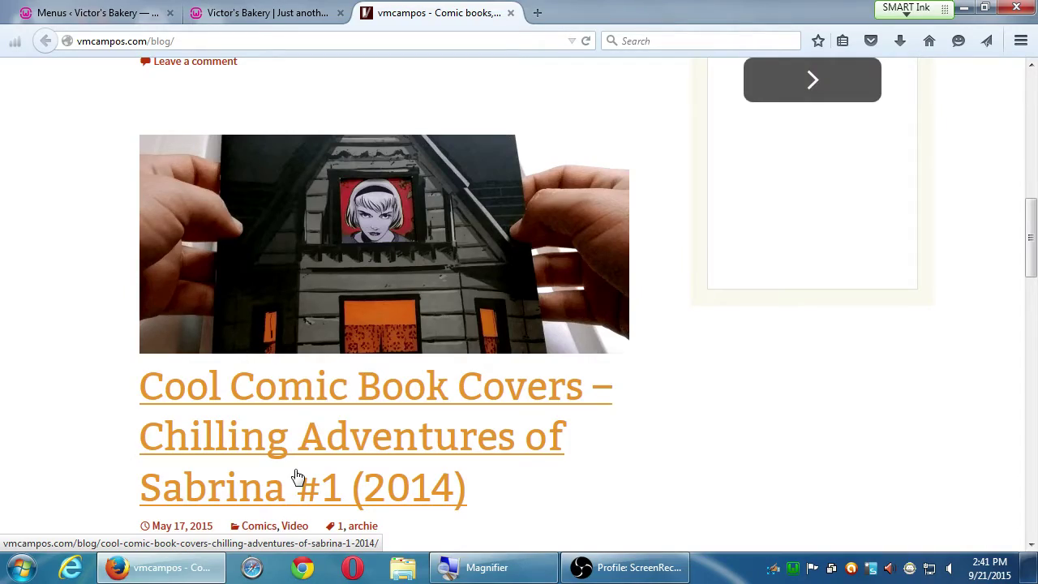
Step: View the blog page's HTML source, examine its head tags, scripts and post articles, and close the source
key("ctrl+u")
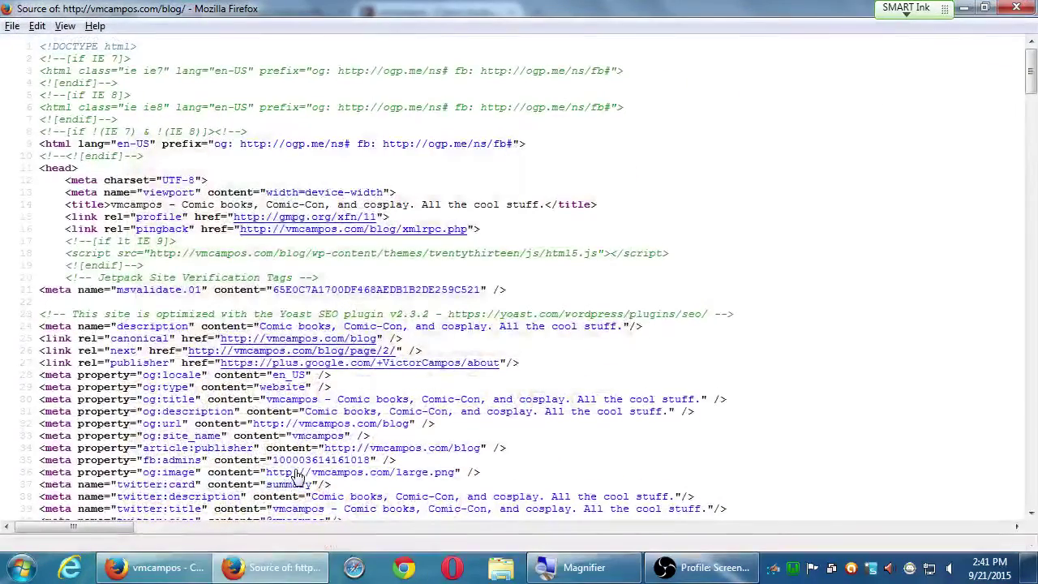
key("Page_Down")
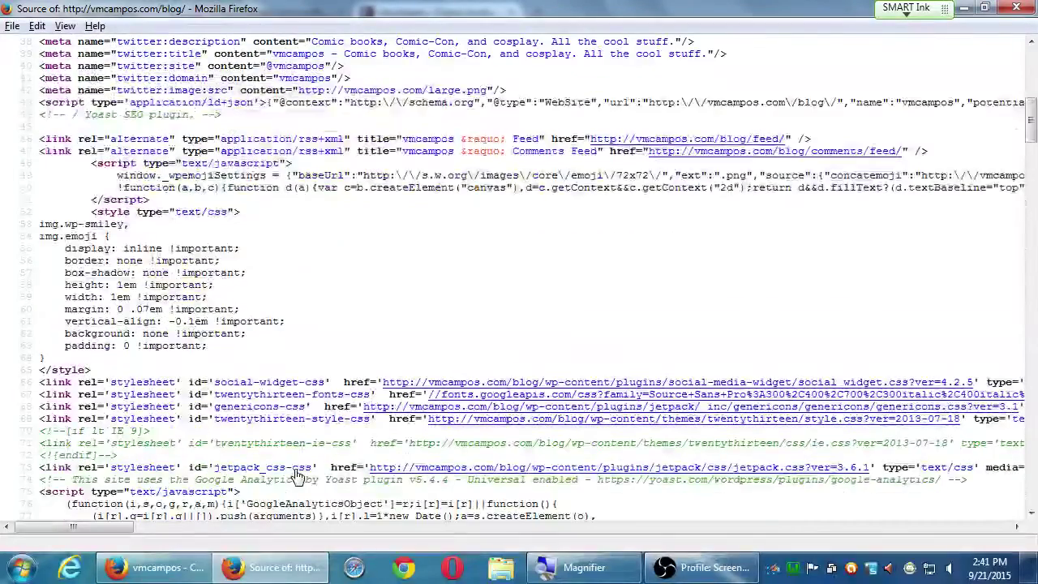
key("Page_Down")
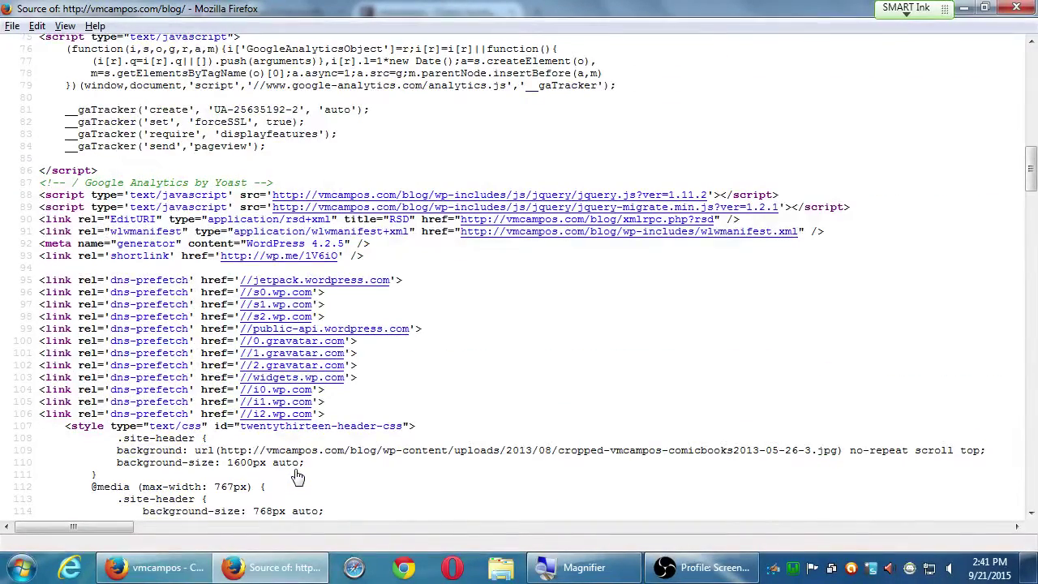
key("Page_Down")
key("Page_Down")
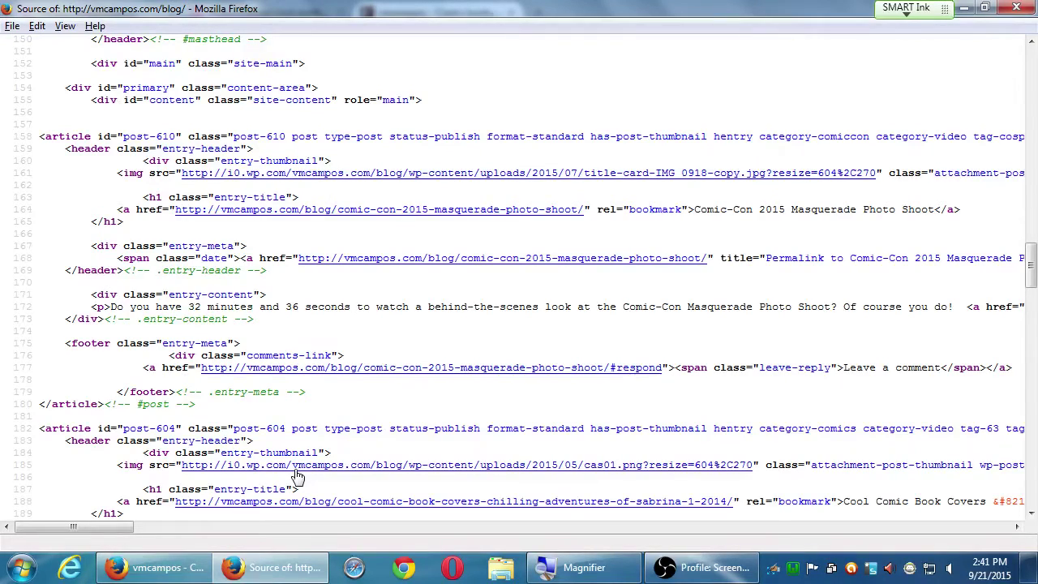
scroll(298, 477, "down", 13)
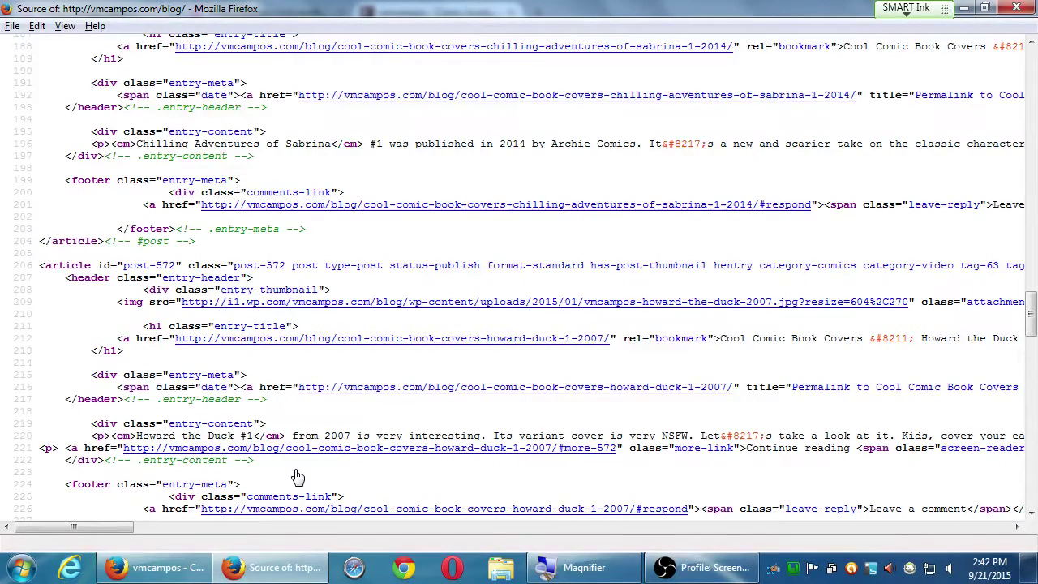
key("ctrl+w")
Step: Return to the WordPress Menus admin page and review Social Menu's link order and menu settings
scroll(280, 183, "up", 10)
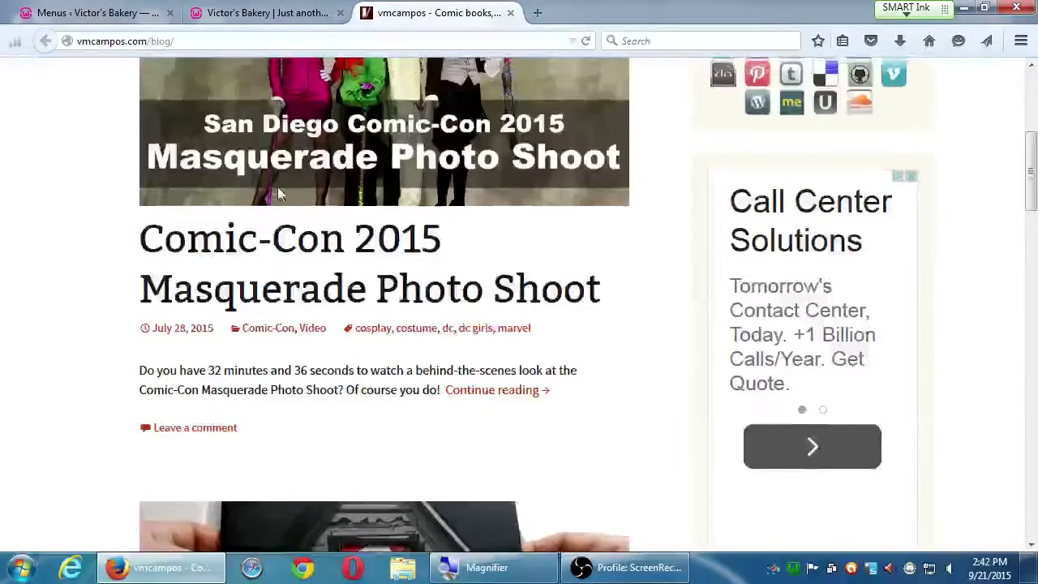
left_click(273, 16)
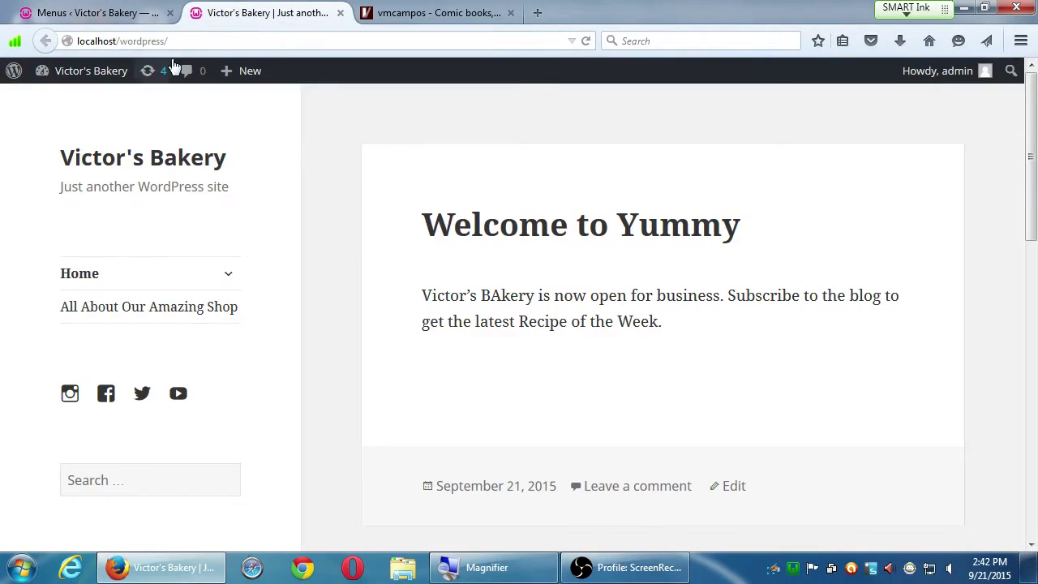
left_click(124, 15)
scroll(517, 373, "down", 5)
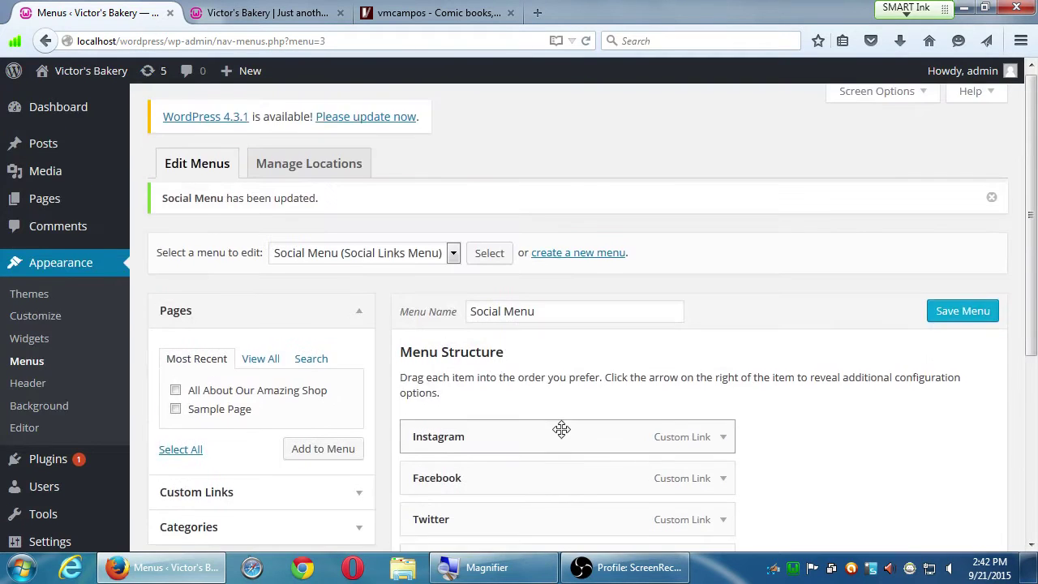
scroll(560, 434, "down", 5)
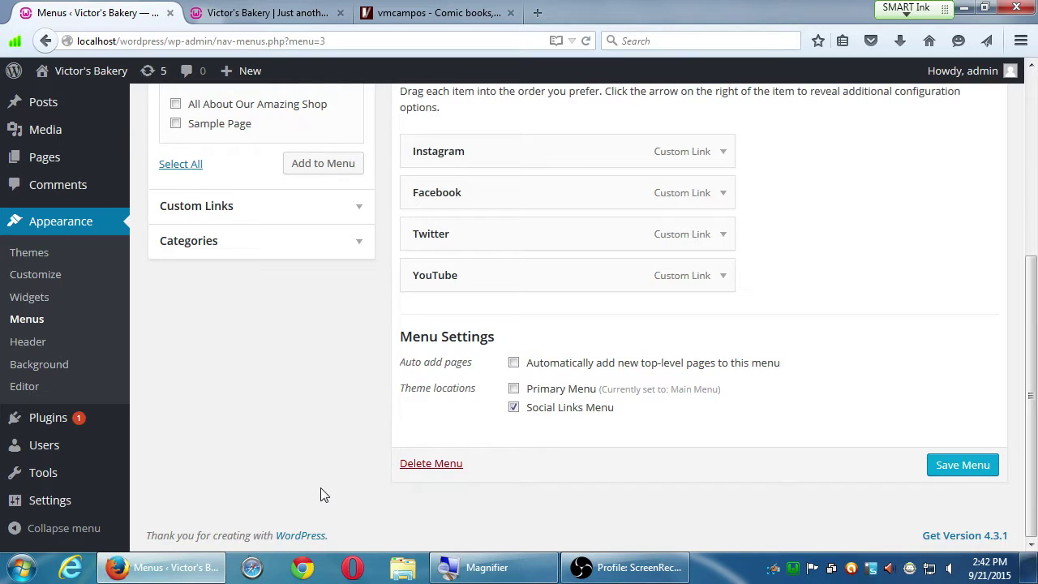
Step: Open the swopdotz.com site in a new browser tab
scroll(506, 301, "up", 3)
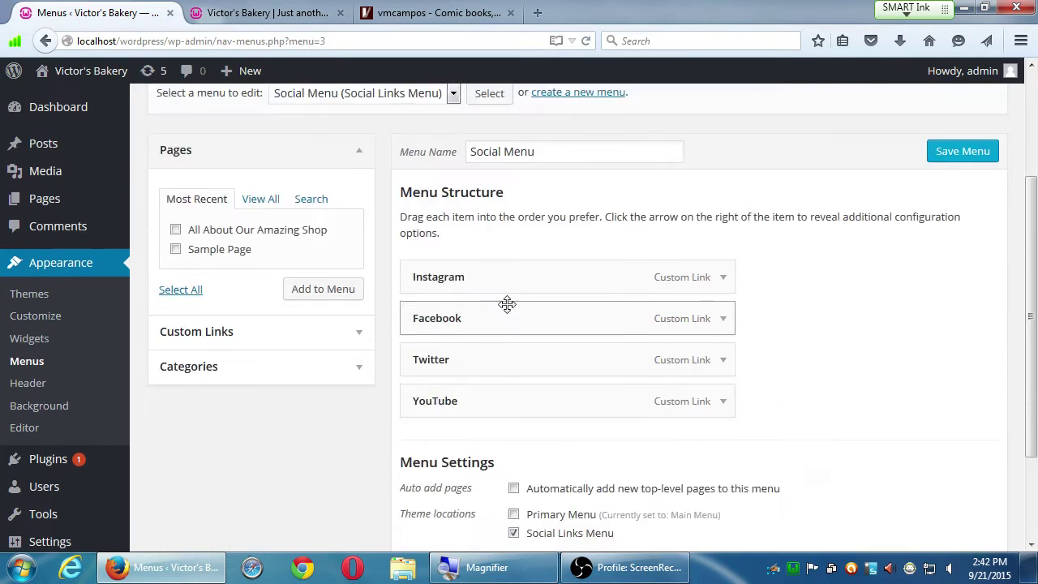
scroll(509, 304, "up", 1)
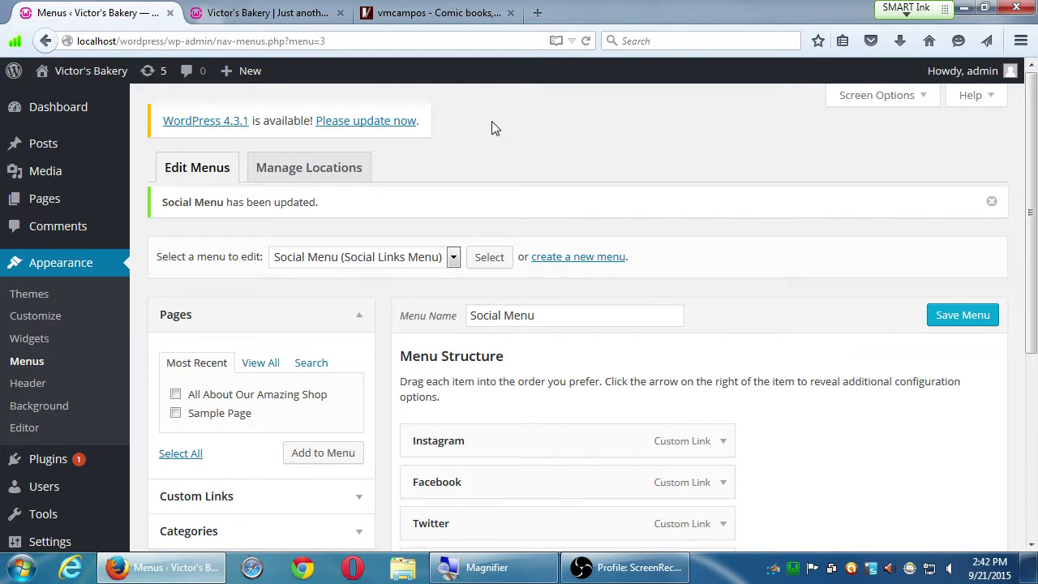
key("ctrl+t")
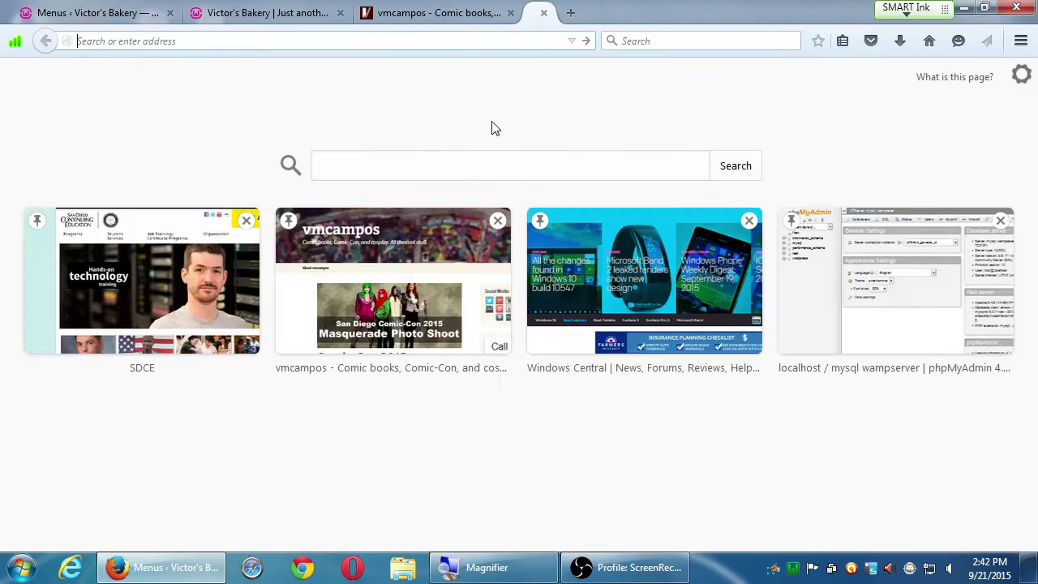
type("swop")
type("dotz.co")
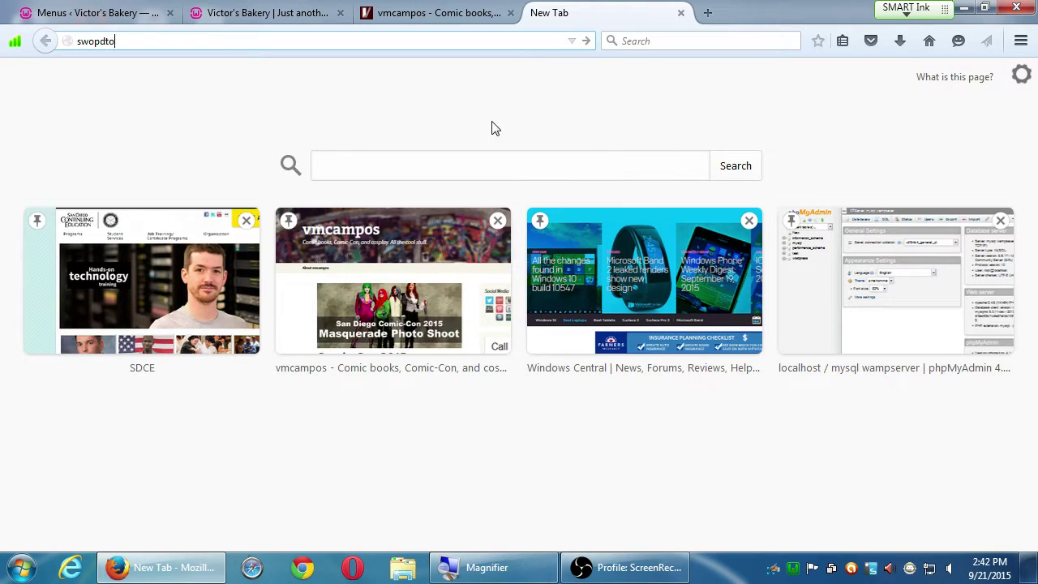
key("BackSpace")
key("BackSpace")
type("otz.com")
key("Return")
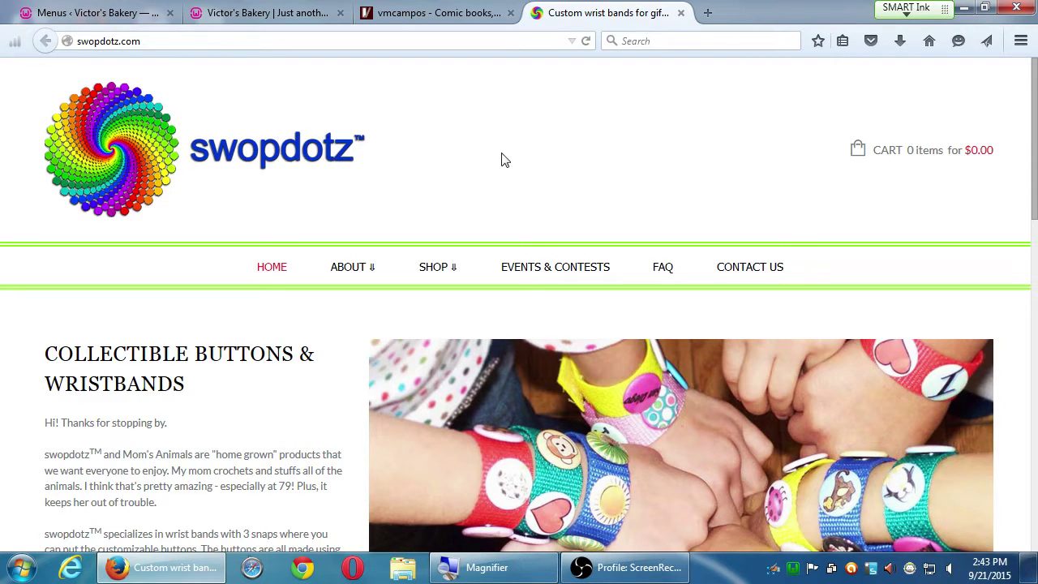
Step: Examine the swopdotz site's navigation bar and Shop submenu, and compare them with the Victor's Bakery front page
scroll(501, 156, "down", 2)
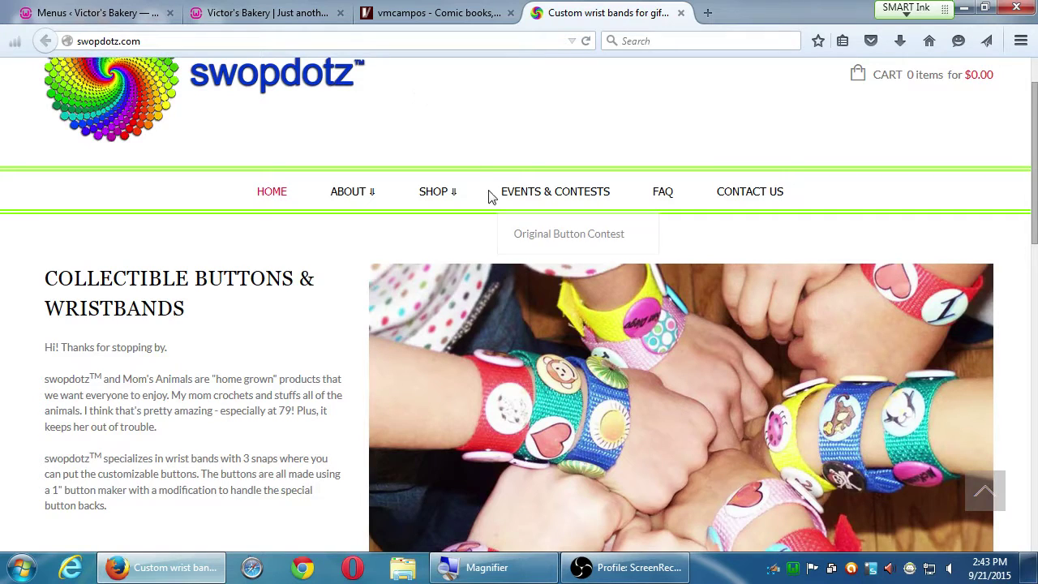
scroll(487, 196, "up", 2)
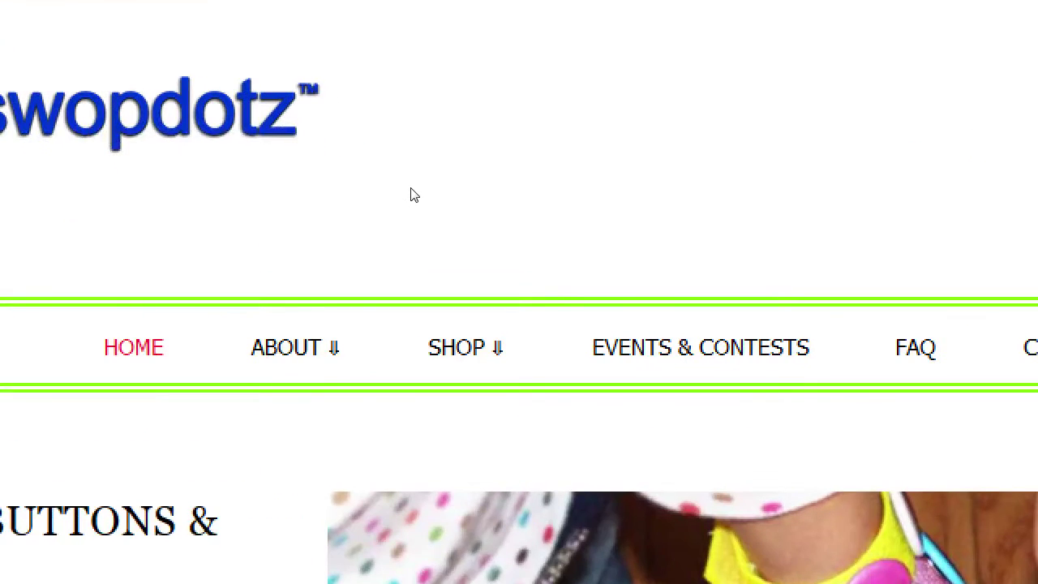
mouse_move(439, 241)
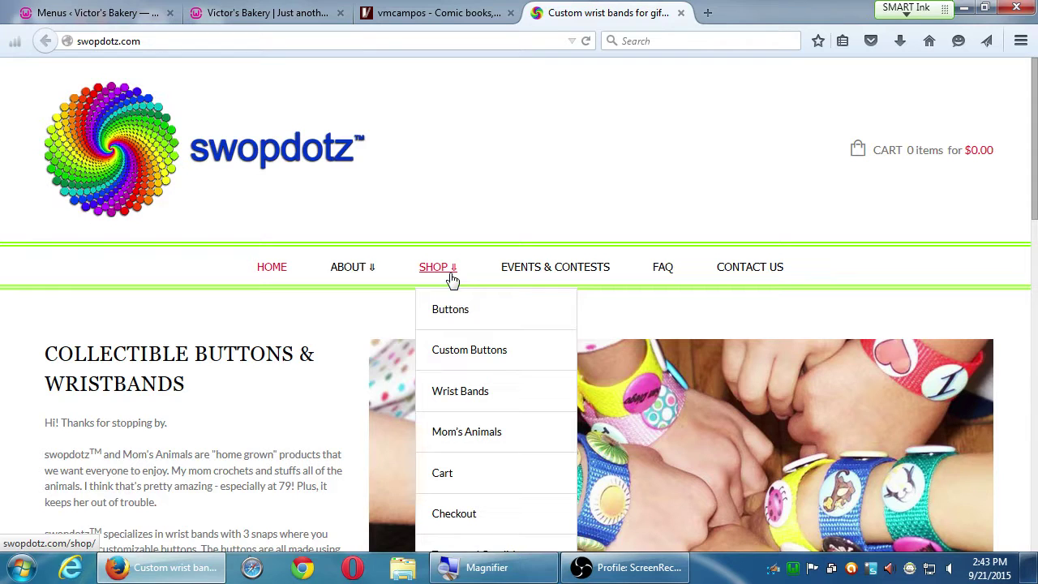
key("ctrl+Tab")
key("ctrl+Tab")
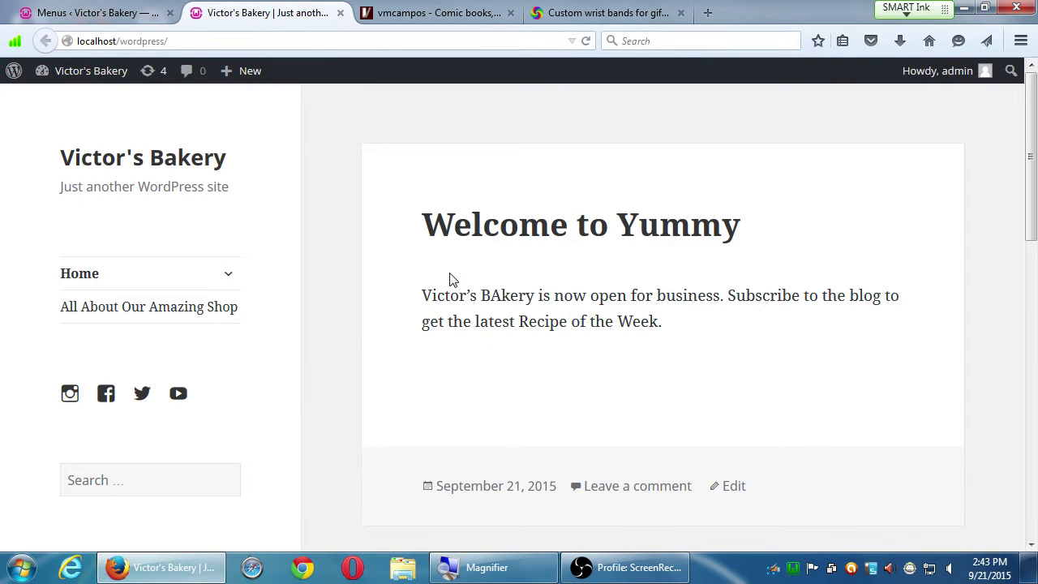
key("ctrl+Tab")
key("ctrl+Tab")
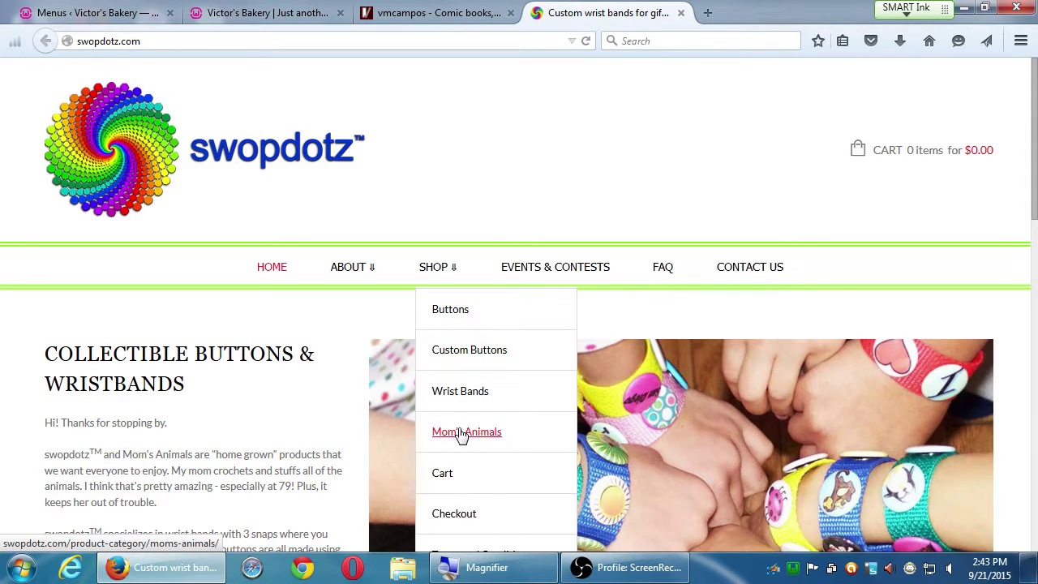
Step: Compare the Social Menu admin page with the Victor's Bakery front page, and return to the swopdotz site
key("ctrl+1")
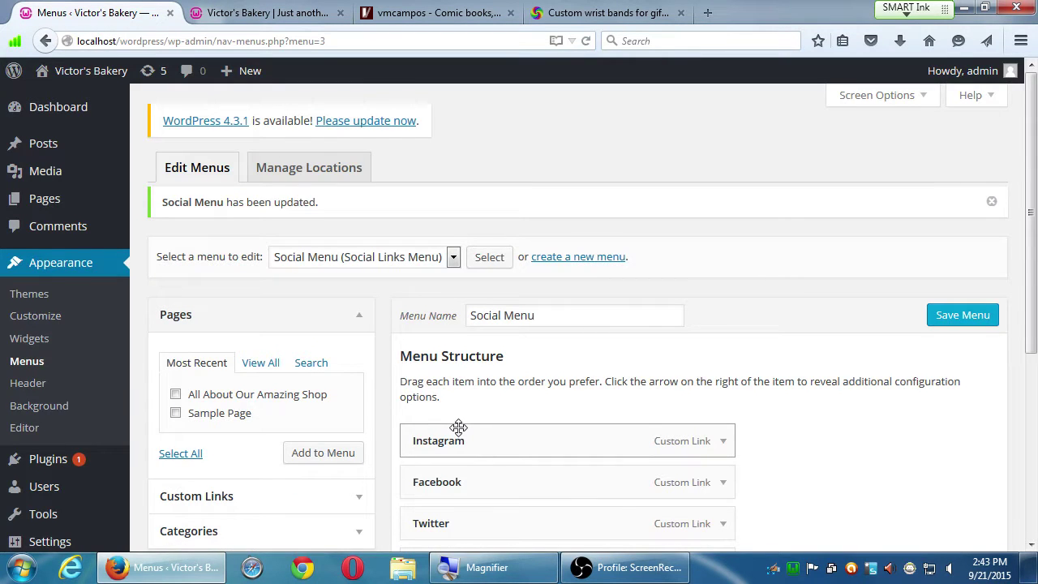
scroll(458, 427, "down", 2)
key("ctrl+2")
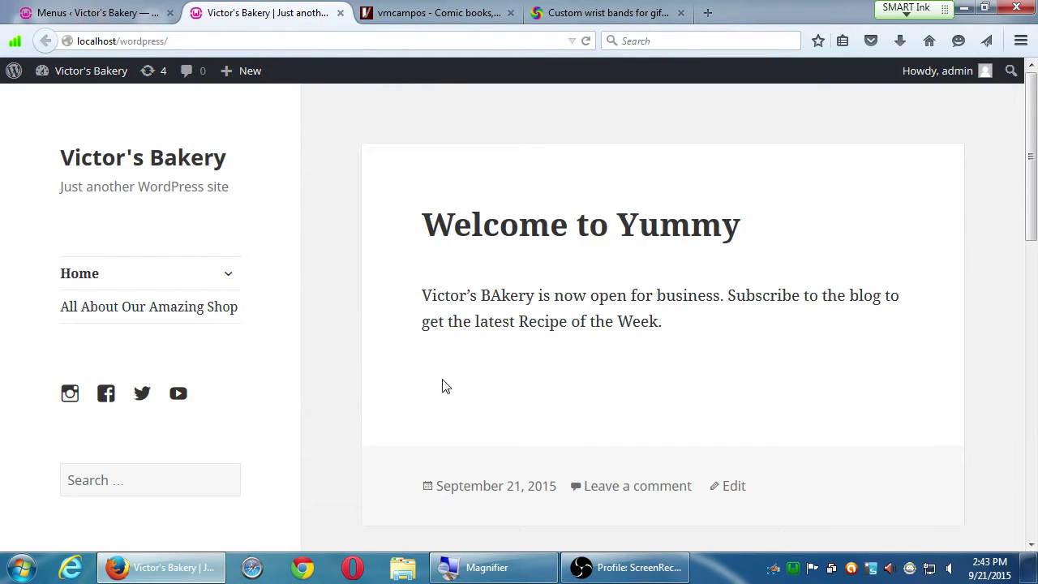
key("ctrl+1")
key("ctrl+2")
key("ctrl+4")
Step: Search the web for "html arrows" in a new tab, view the Character-Code arrows page, and return to the results
left_click(712, 15)
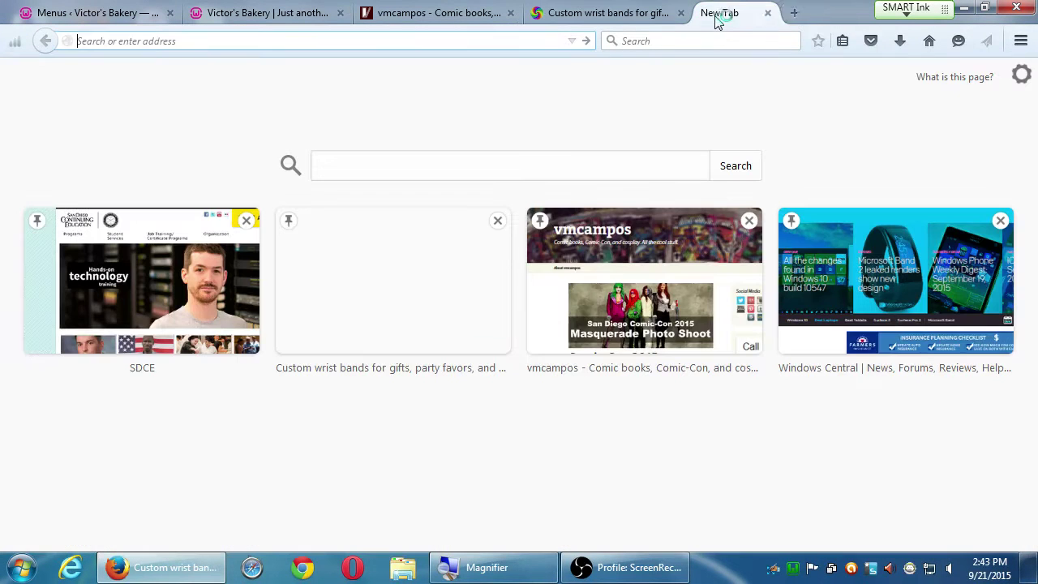
type("html arr")
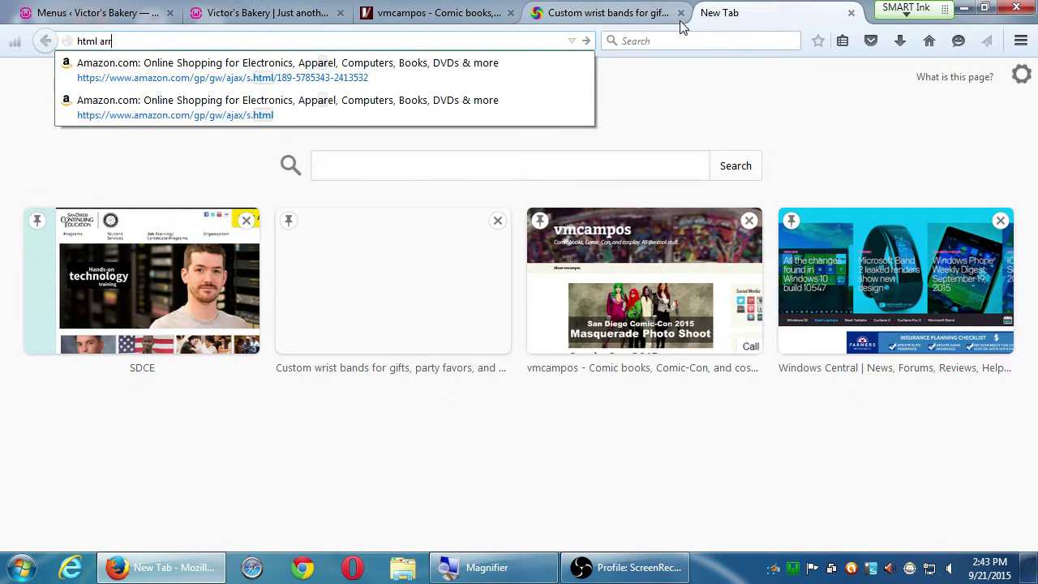
type("ows")
key("Return")
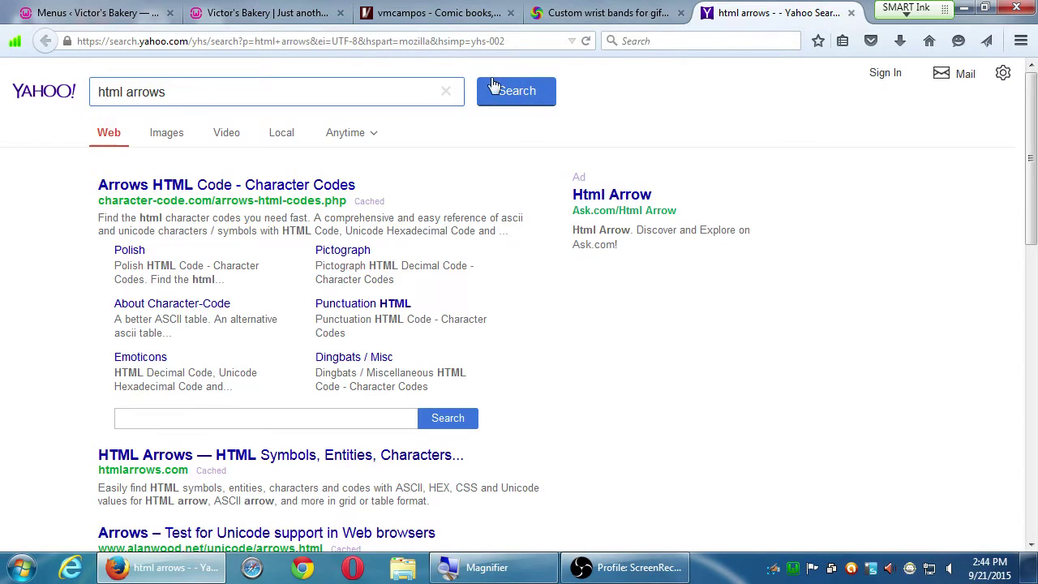
left_click(318, 185)
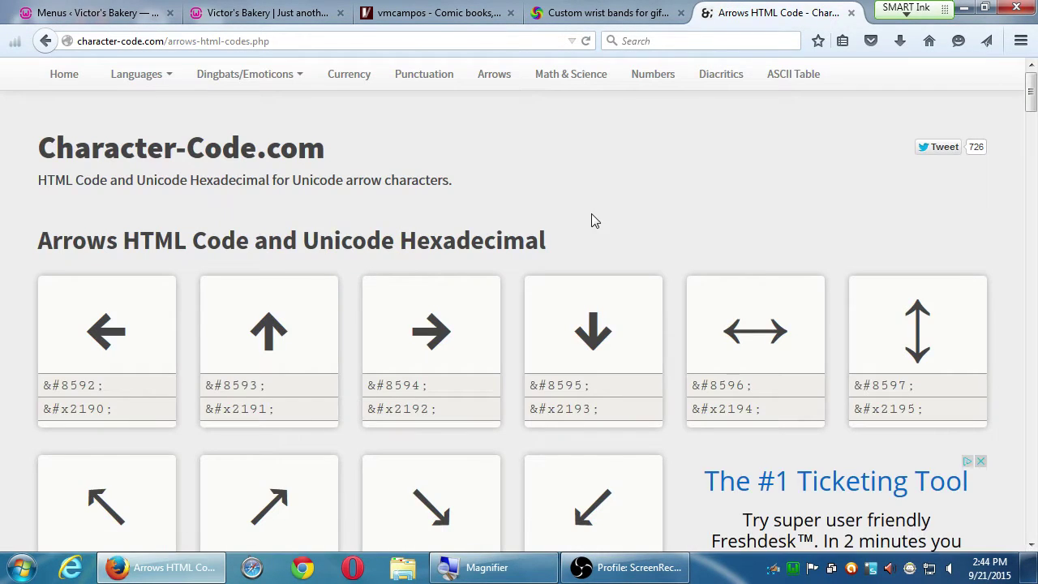
key("alt+Left")
key("alt+Right")
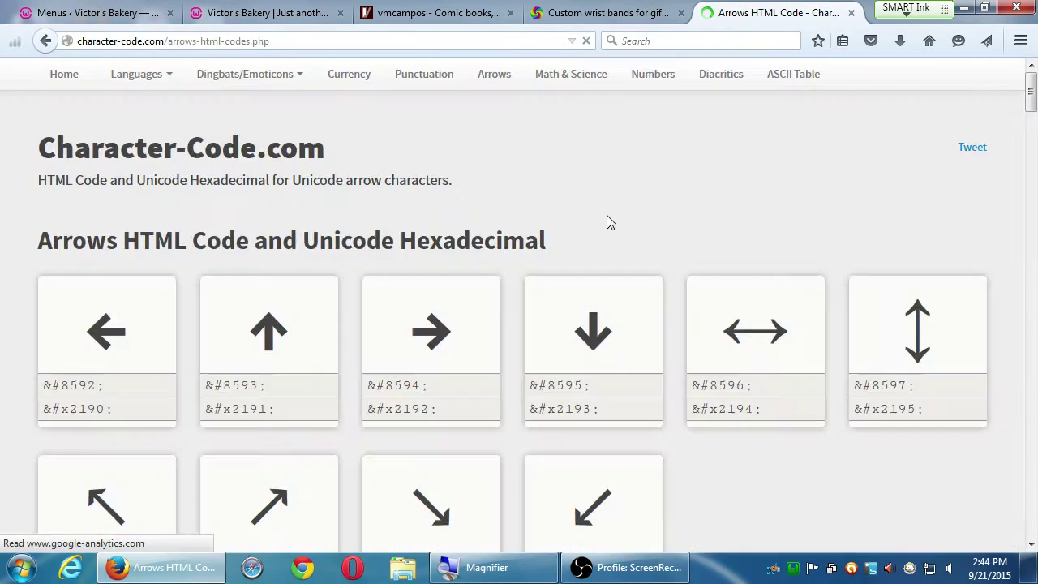
key("alt+Left")
key("super+plus")
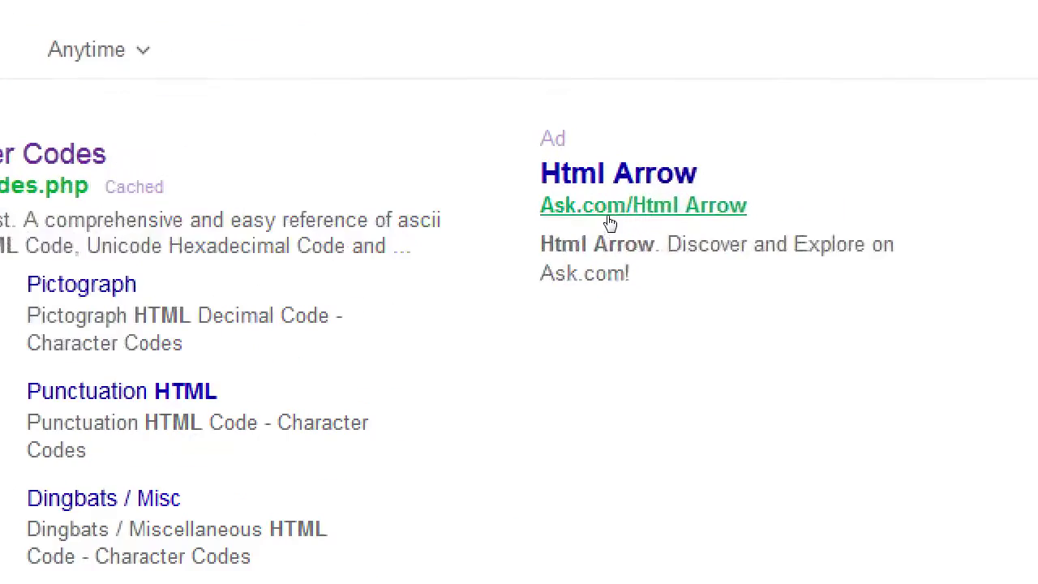
Step: Go to google.com and search for "html arrows"
left_click(106, 41)
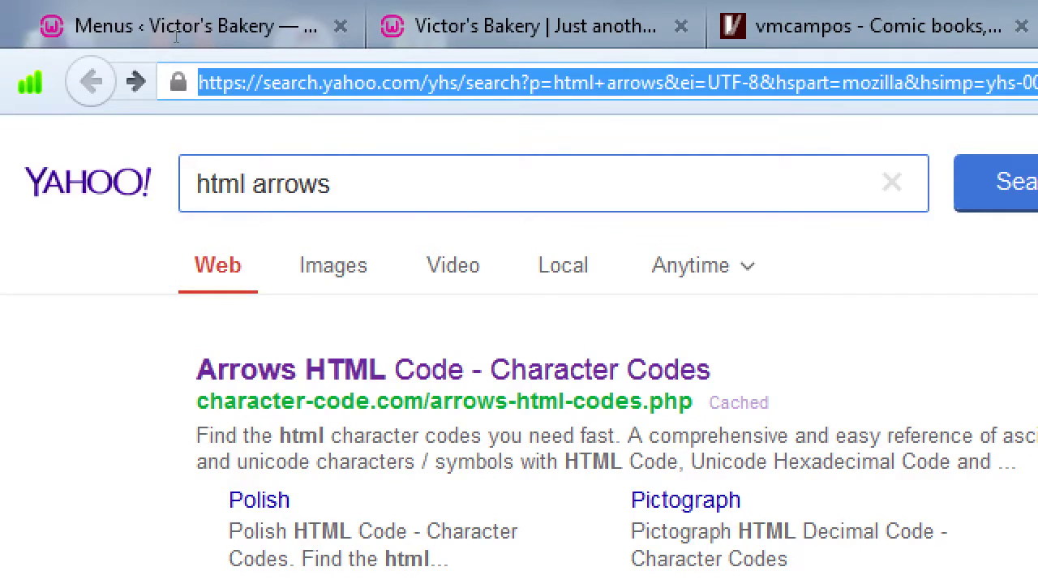
type("google.com")
key("Return")
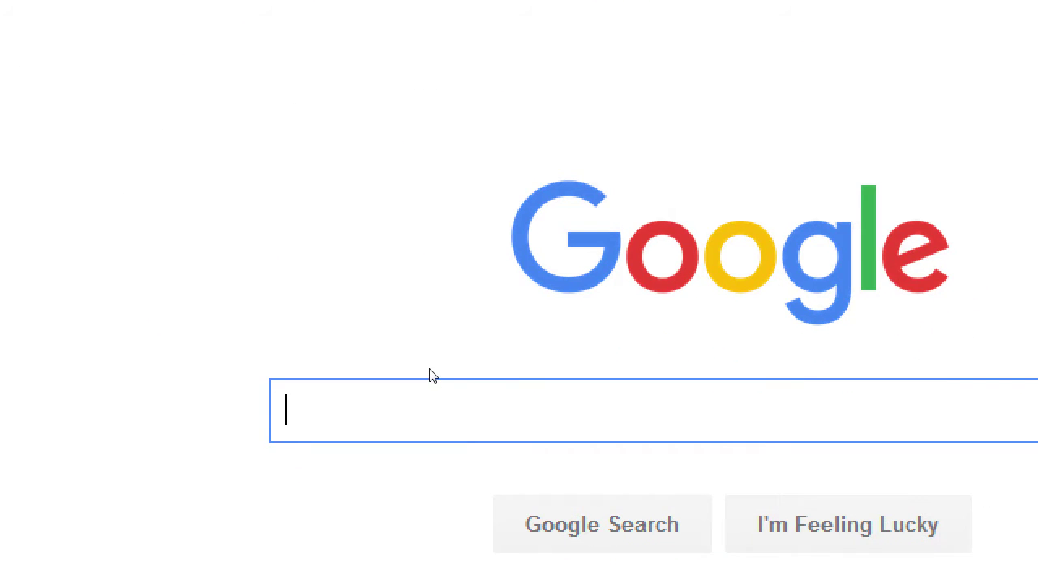
key("Down")
key("Down")
key("Down")
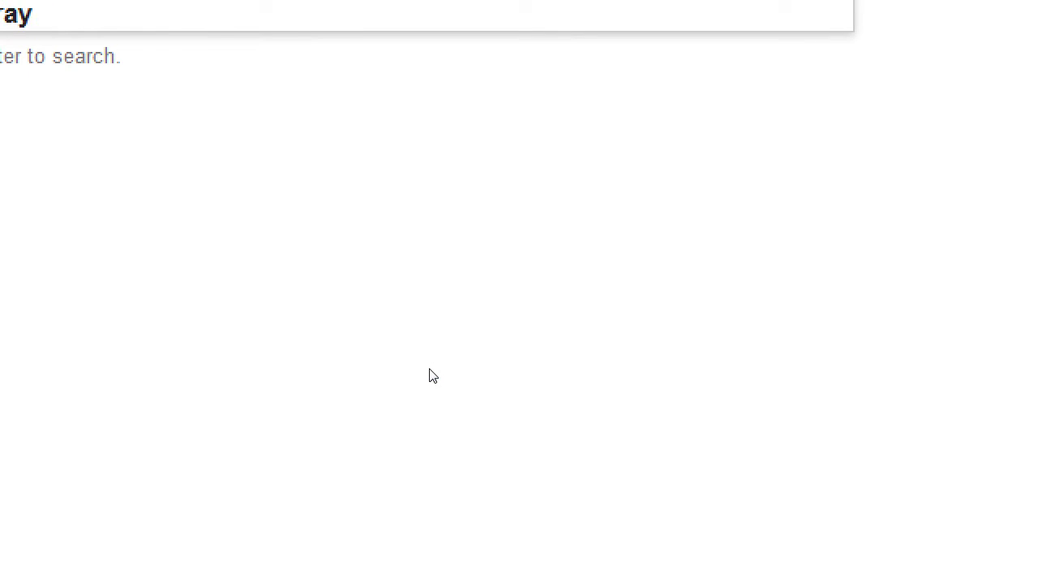
key("Down")
key("Down")
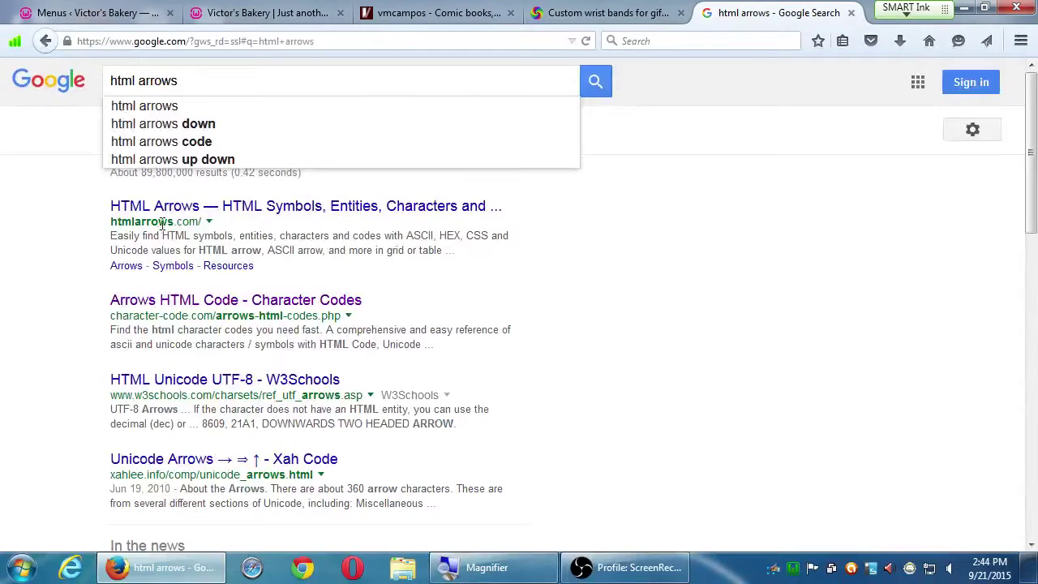
Step: Look through the arrow symbols on htmlarrows.com and go back to the Google results
left_click(170, 207)
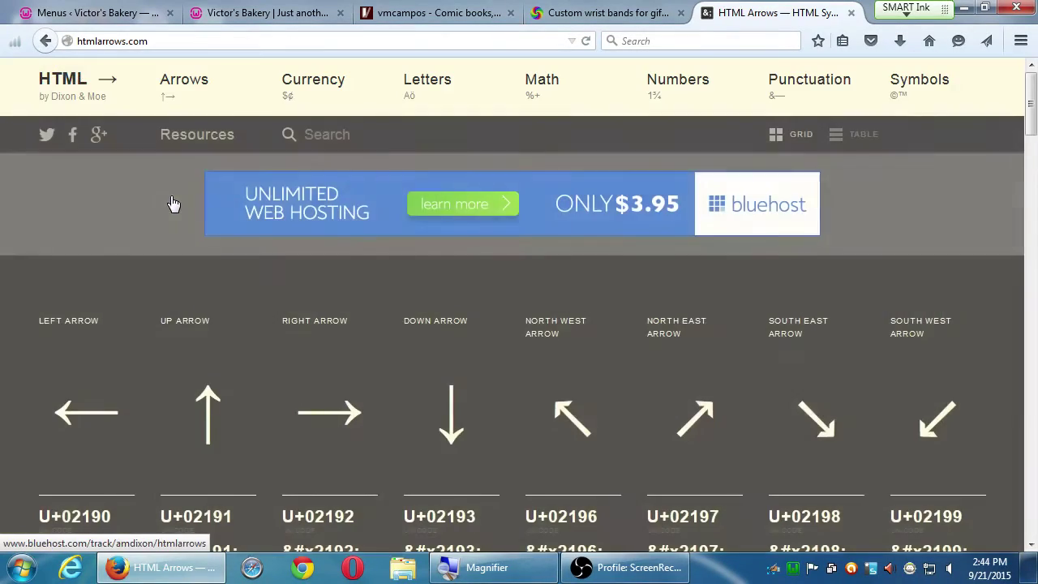
scroll(173, 195, "down", 7)
key("alt+Left")
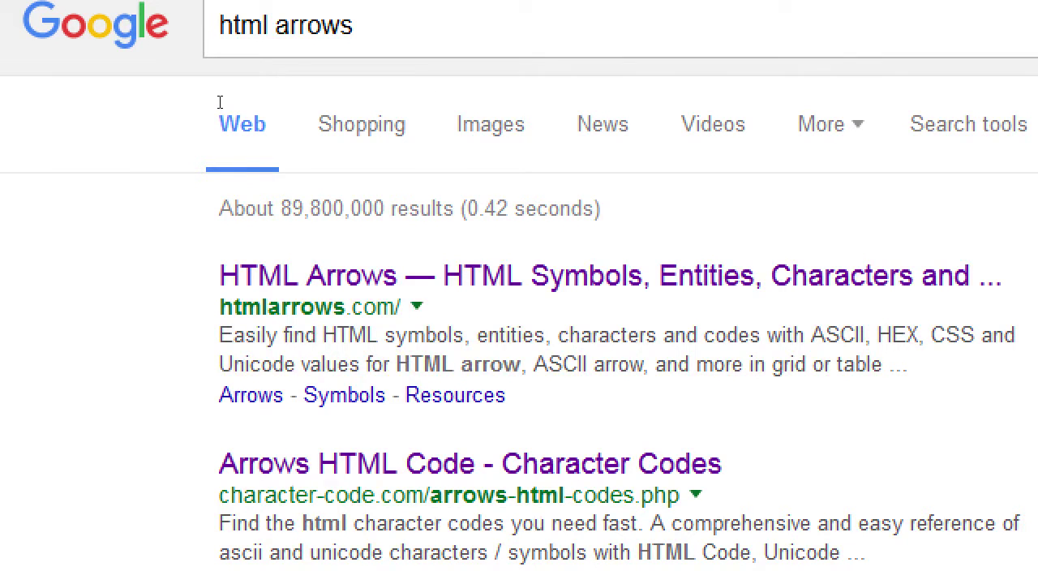
Step: Open the character-code.com arrows result and copy the plain right arrow symbol (code 8594)
key("super+minus")
left_click(238, 327)
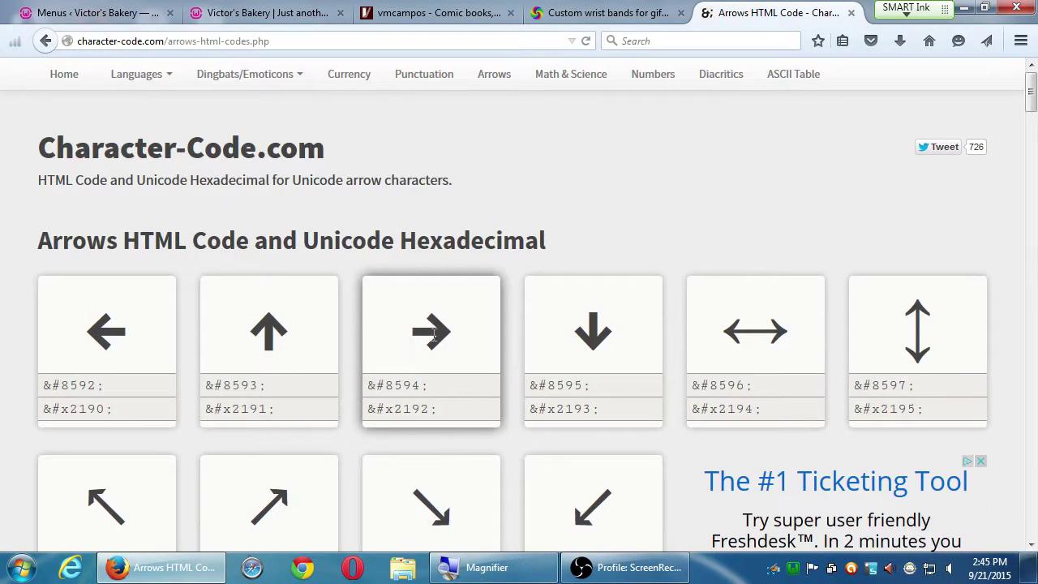
left_click_drag(409, 334, 456, 343)
right_click(429, 335)
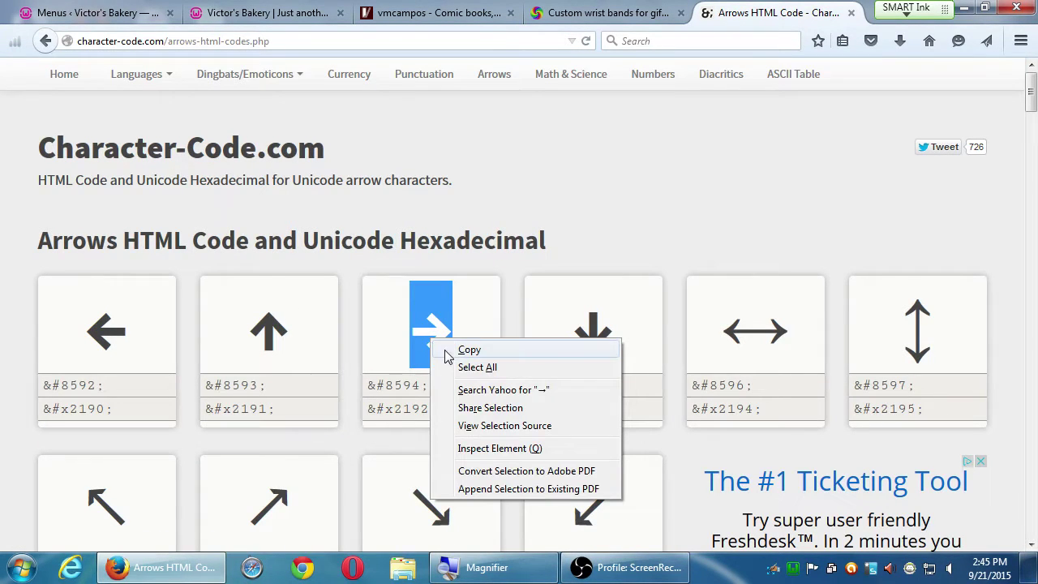
left_click(447, 352)
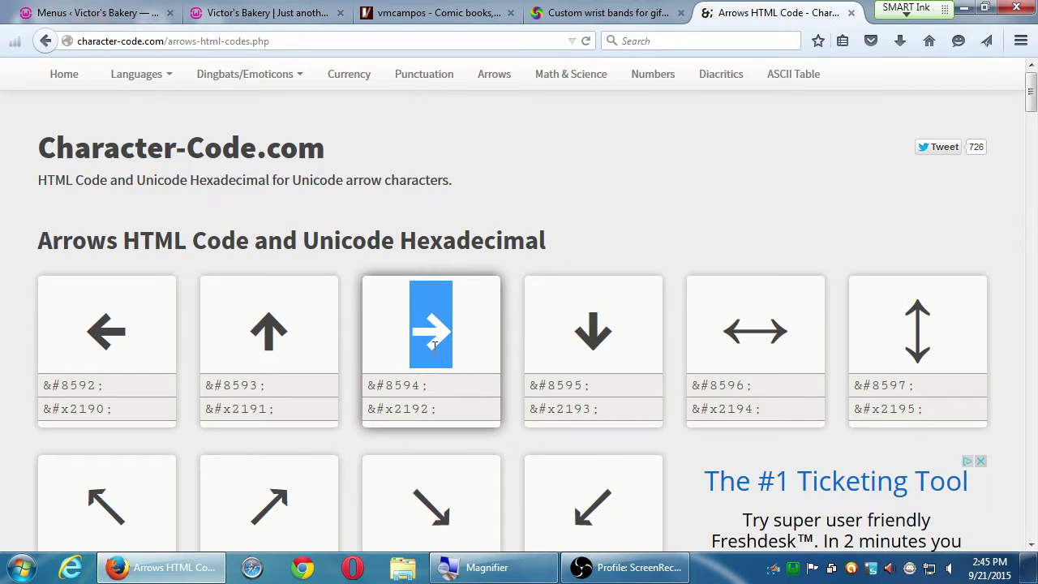
Step: Copy the wavy right arrow symbol (code 8605) from the Character-Code arrows page
scroll(453, 375, "down", 5)
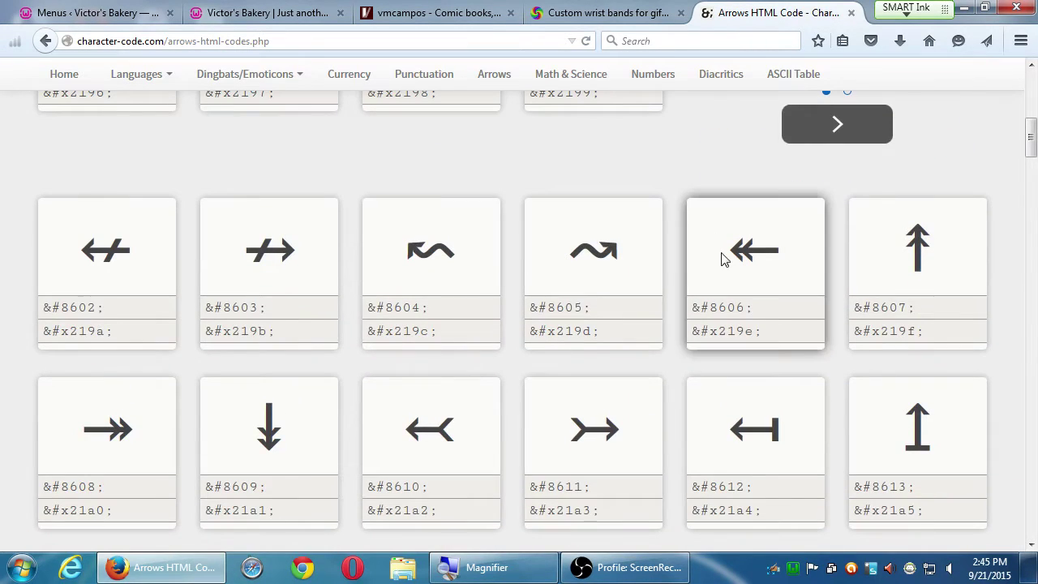
left_click_drag(570, 250, 606, 252)
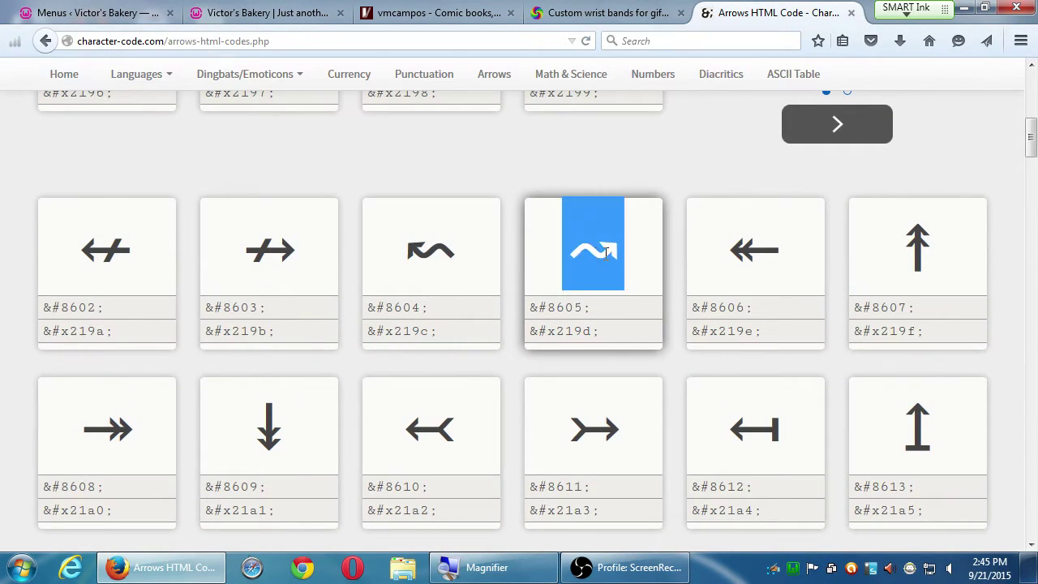
right_click(607, 257)
left_click(621, 267)
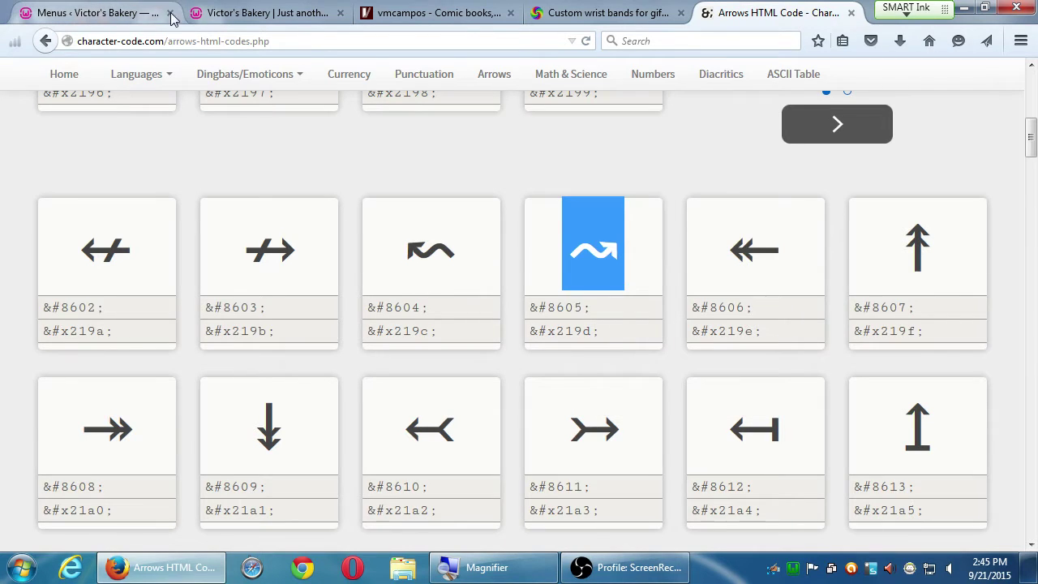
Step: Go back to the WordPress Menus page and load Main Menu (Primary Menu) for editing
left_click(117, 14)
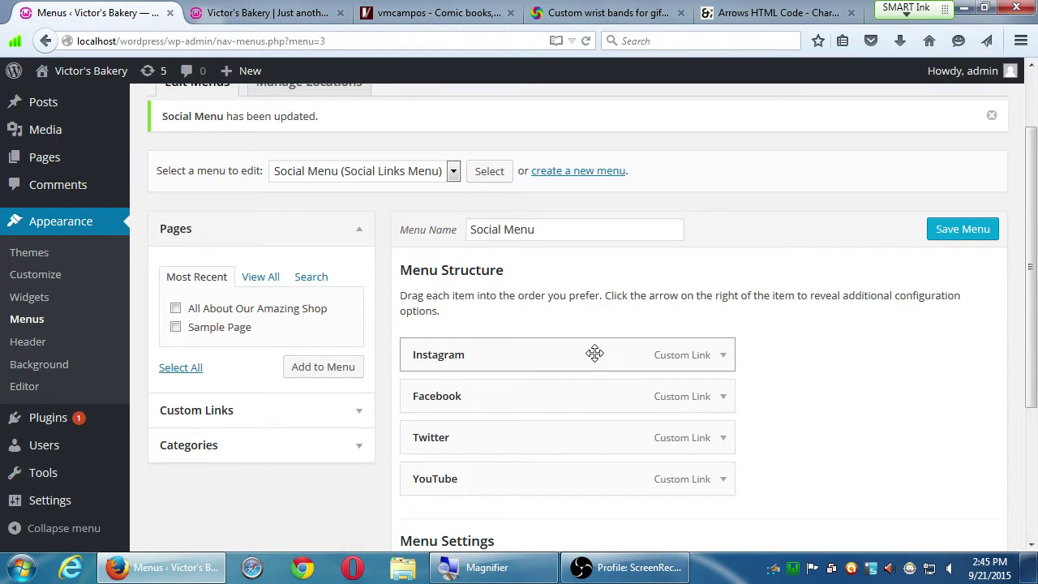
left_click(391, 173)
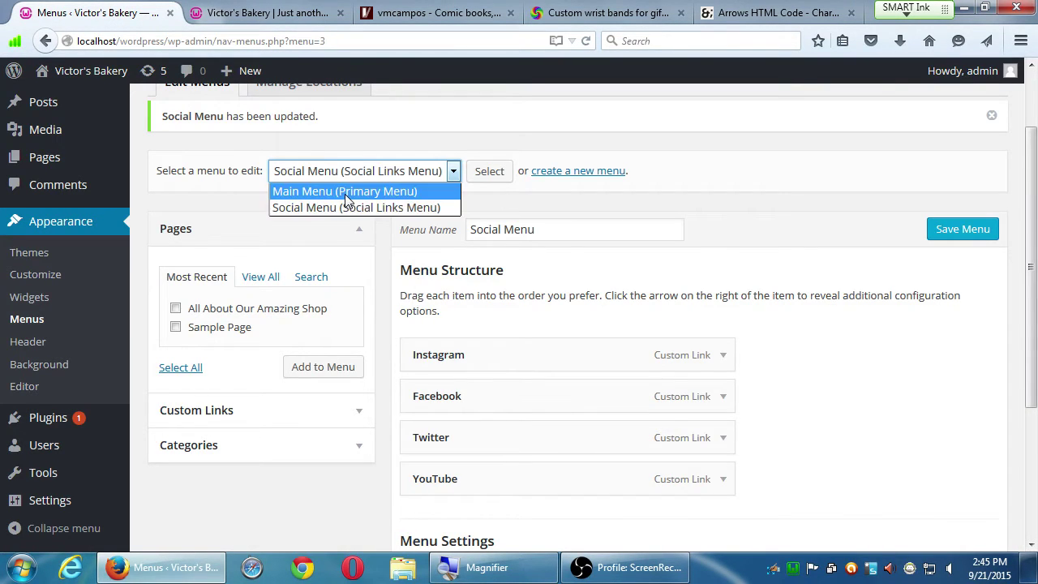
left_click(344, 192)
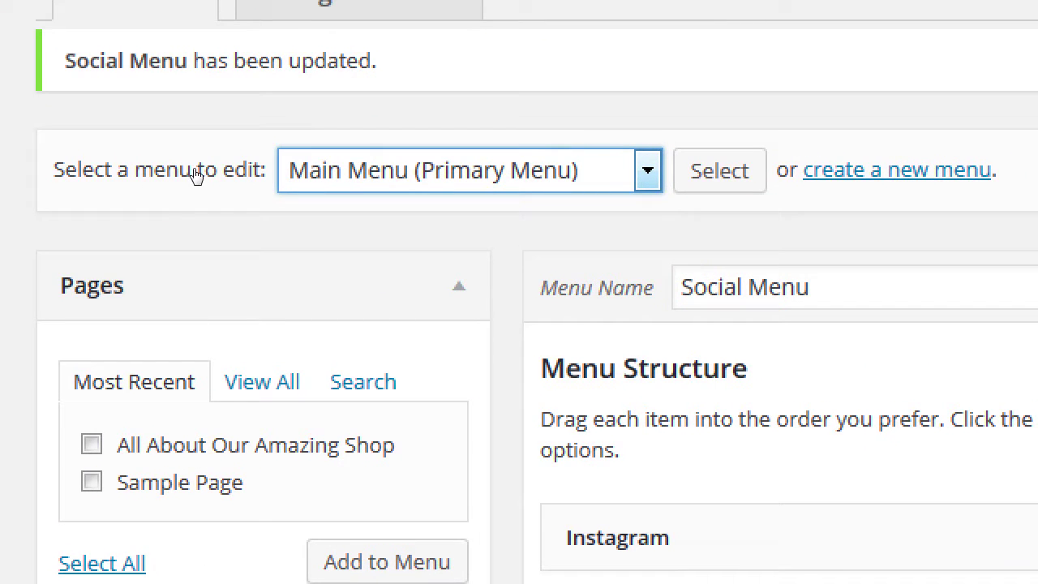
left_click(293, 176)
left_click(301, 211)
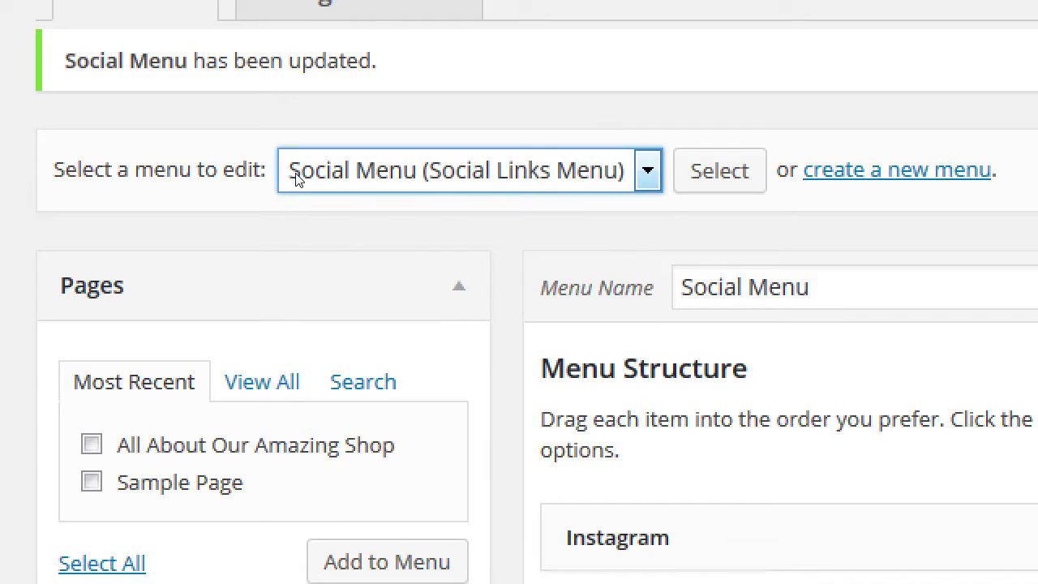
left_click(297, 178)
left_click(300, 211)
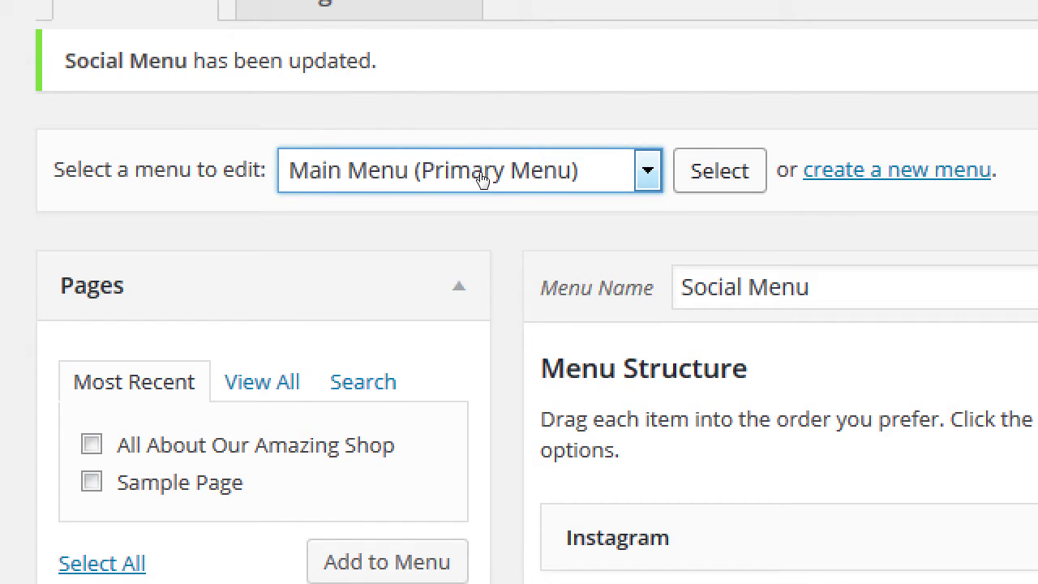
key("Tab")
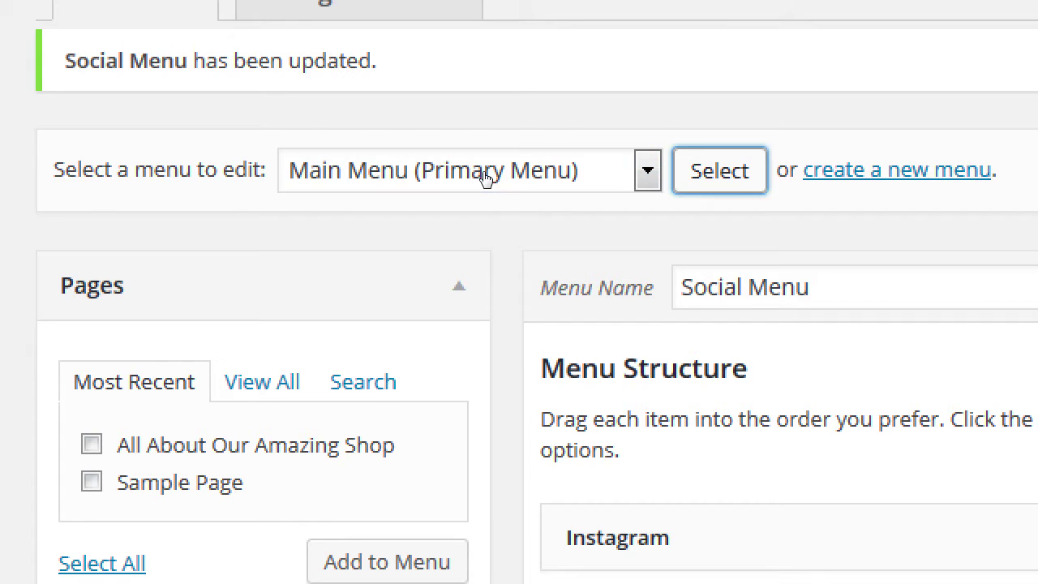
key("Return")
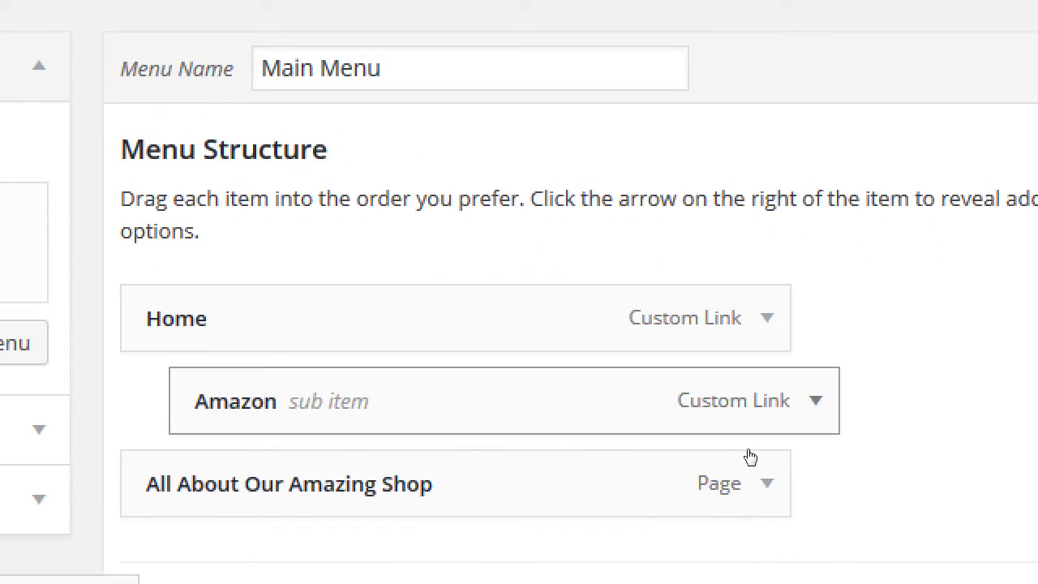
Step: Append the copied wavy right arrow to the Amazon sub item's navigation label and save the Main Menu
left_click(746, 389)
scroll(686, 503, "down", 2)
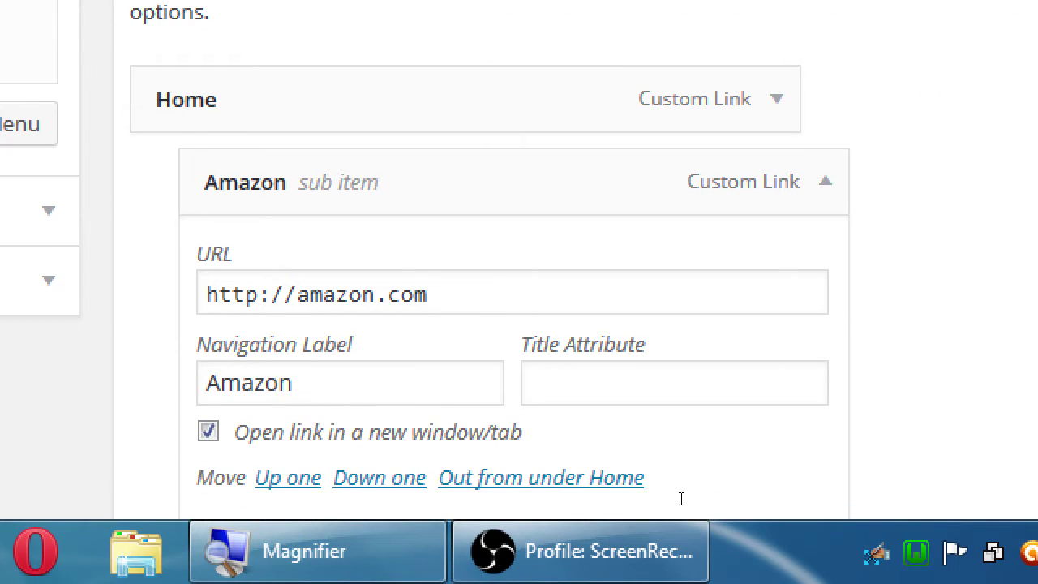
key("Tab")
key("Tab")
key("ctrl+v")
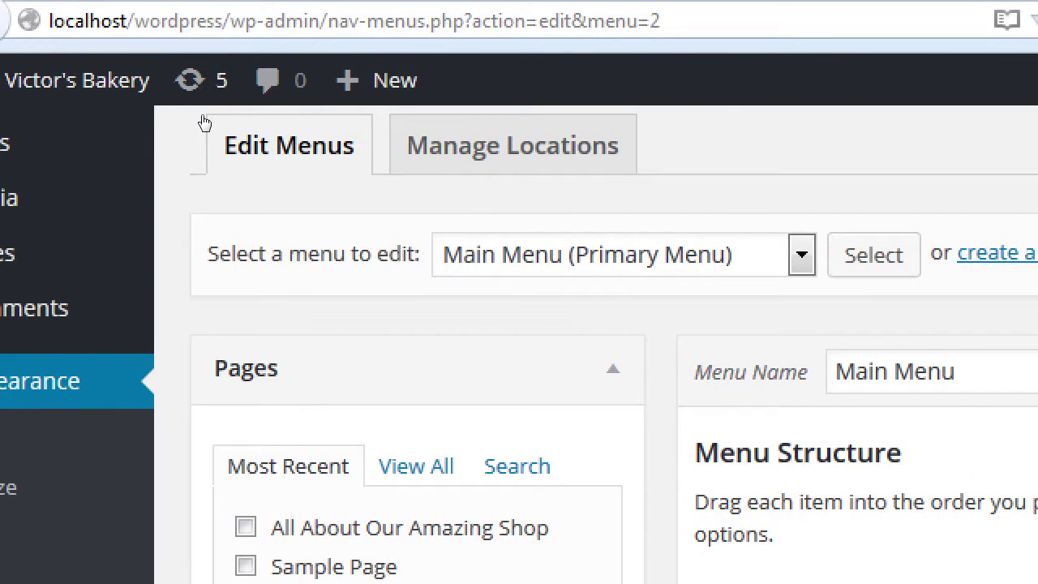
key("alt+Down")
key("Down")
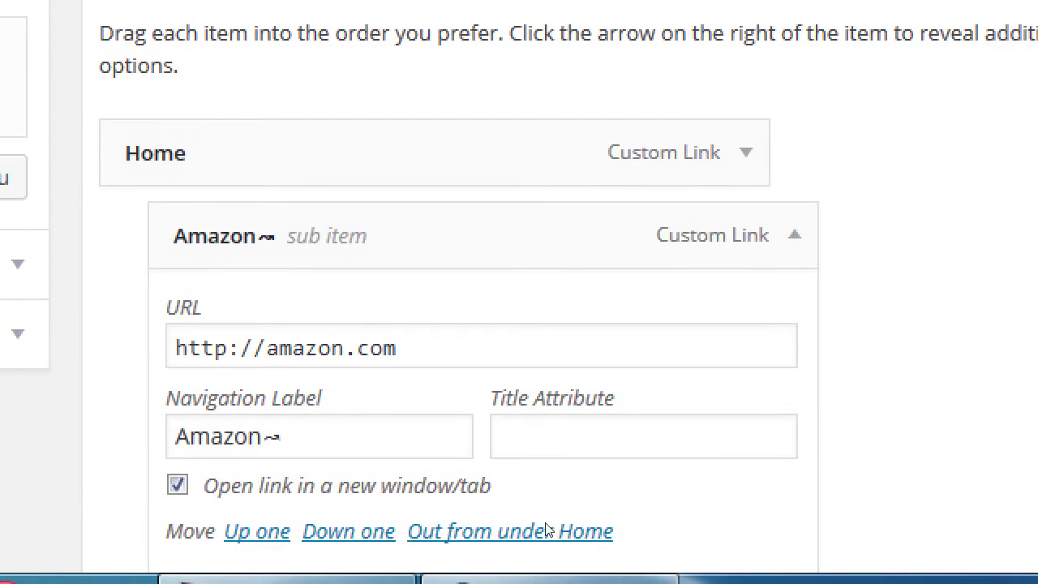
key("shift+Tab")
key("shift+Left")
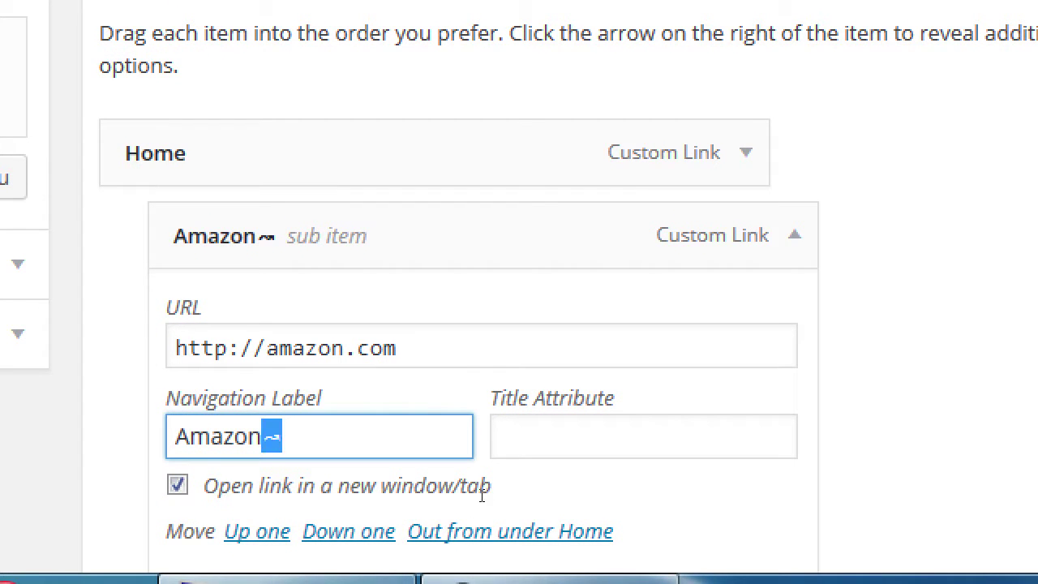
key("Right")
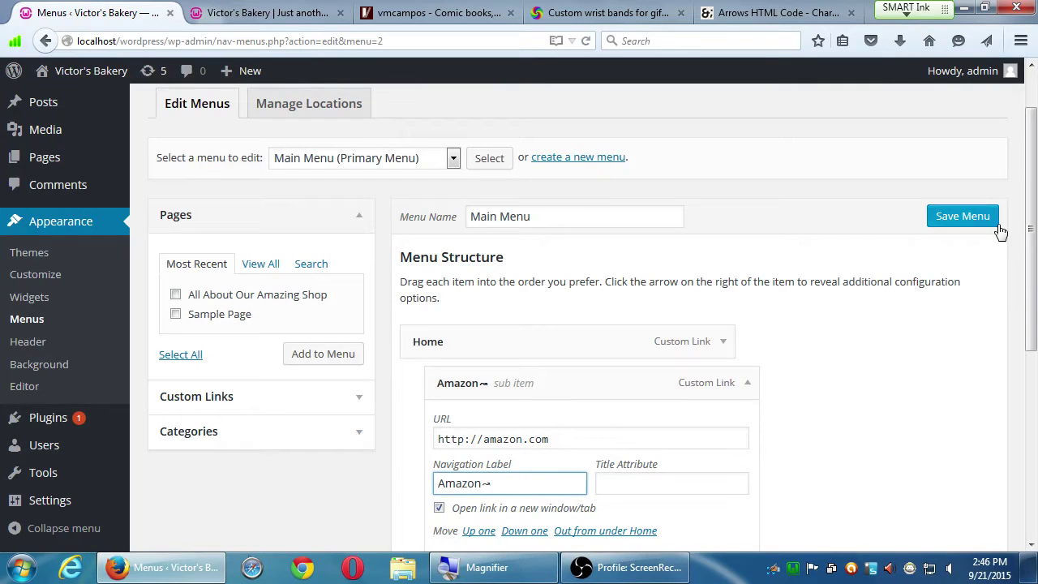
left_click(979, 219)
Step: Reload the Victor's Bakery site and expand the Home submenu to check the Amazon item's label
left_click(291, 17)
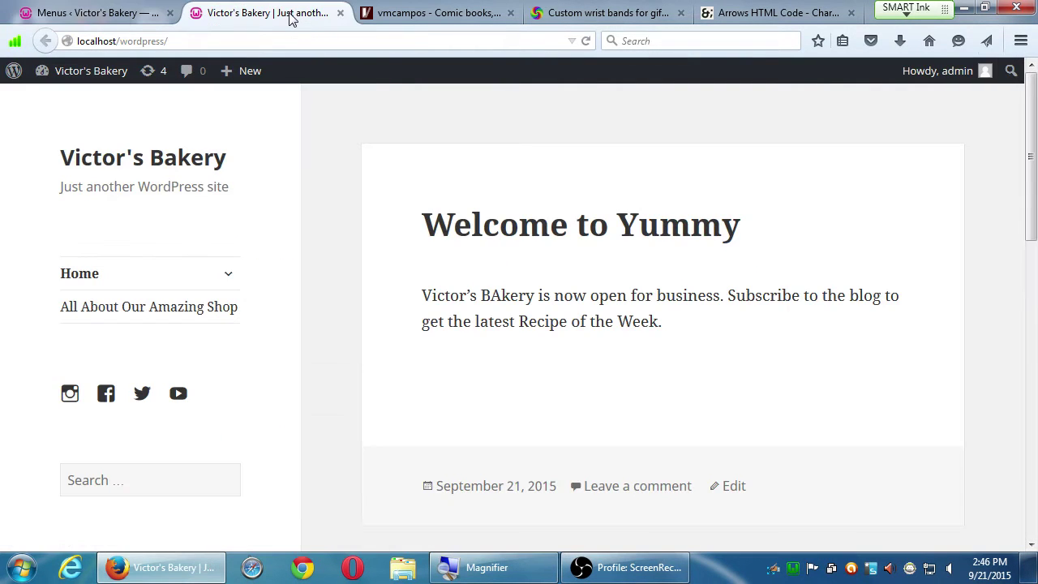
key("F5")
left_click(227, 276)
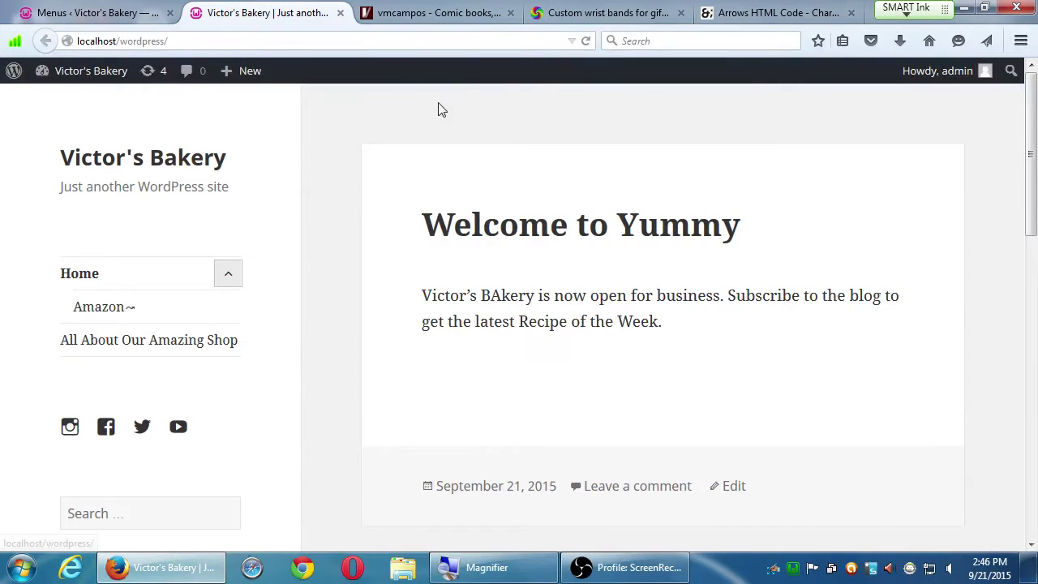
Step: Look through the further arrow symbols on the Character-Code arrows page
left_click(710, 13)
scroll(691, 248, "down", 3)
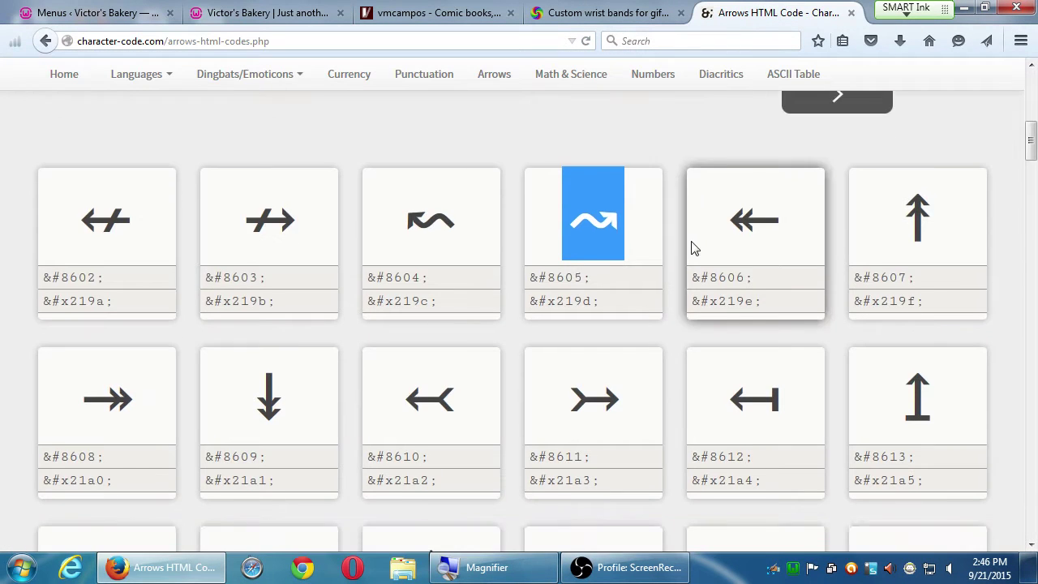
scroll(661, 277, "down", 2)
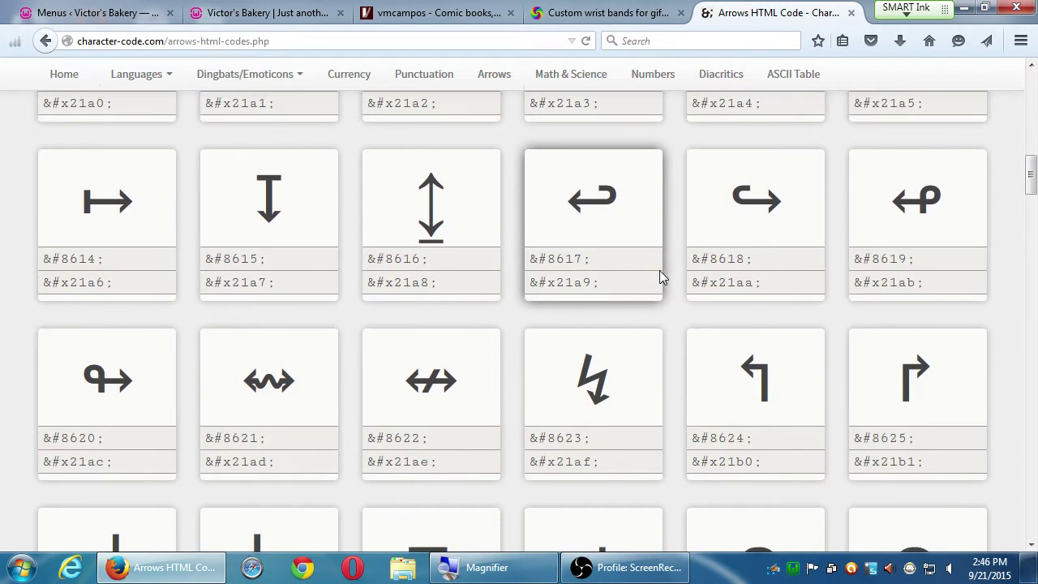
scroll(659, 269, "down", 2)
scroll(659, 264, "down", 6)
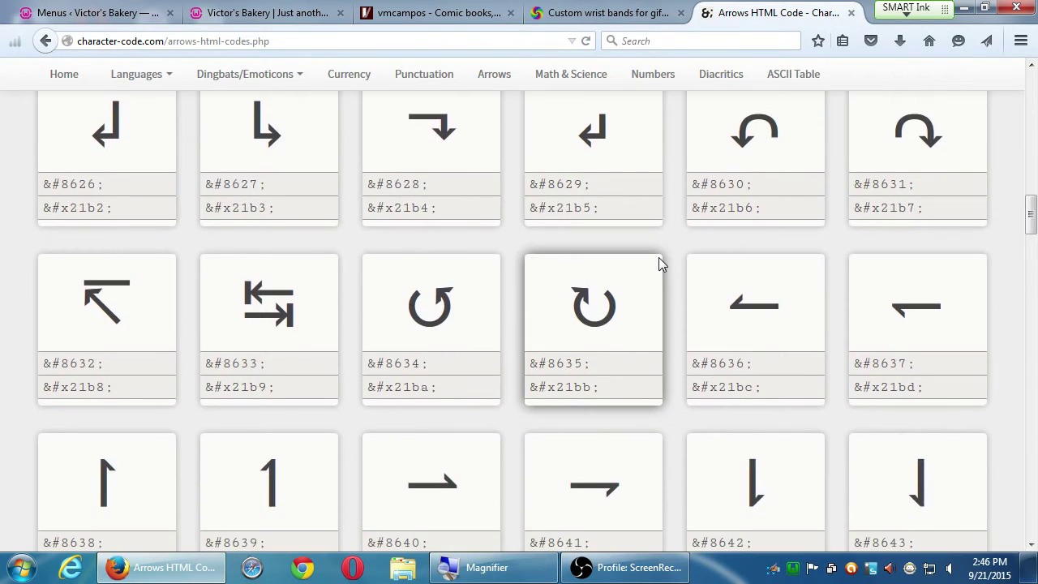
scroll(659, 264, "down", 2)
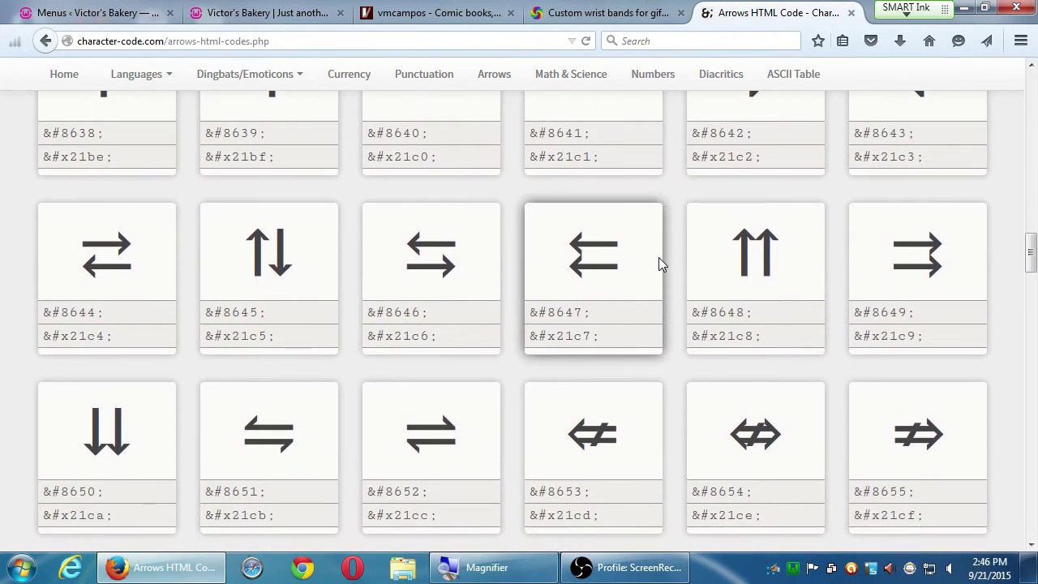
scroll(893, 342, "down", 10)
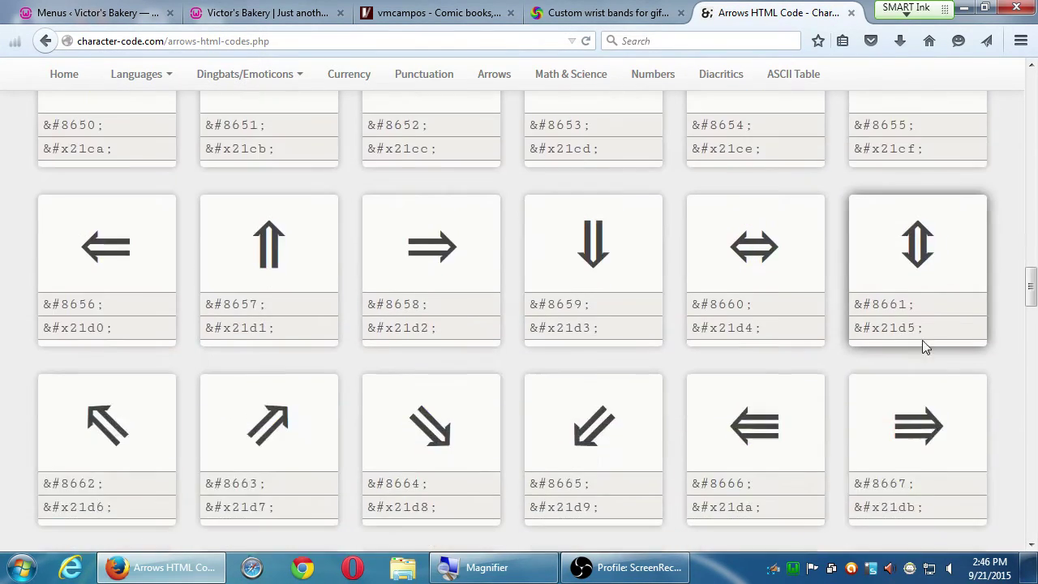
scroll(917, 328, "down", 2)
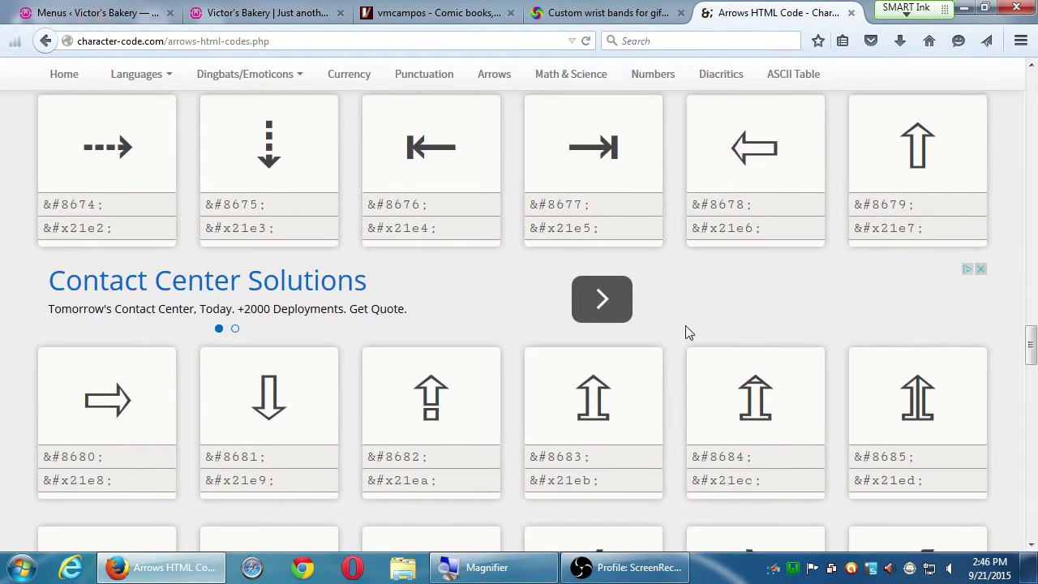
Step: Compare the swopdotz navigation menu with the Victor's Bakery menu, collapsing the bakery's Home submenu
left_click(616, 15)
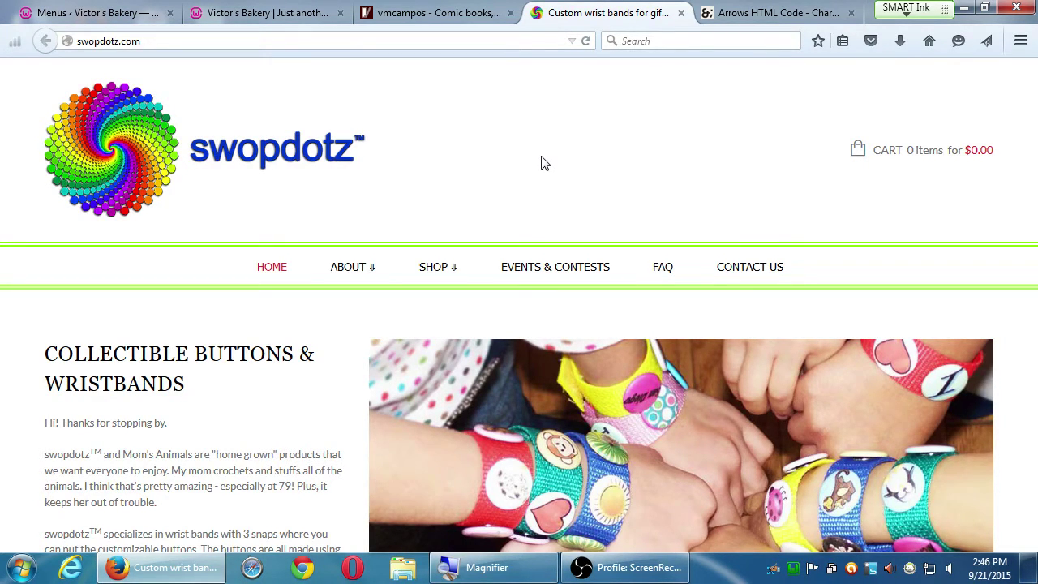
left_click(264, 14)
left_click(214, 274)
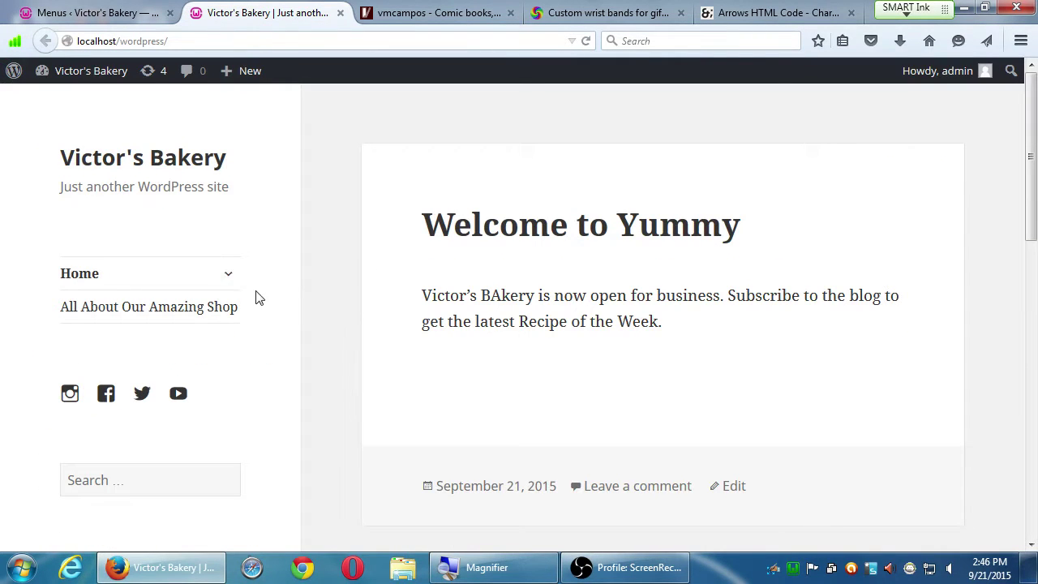
left_click(581, 14)
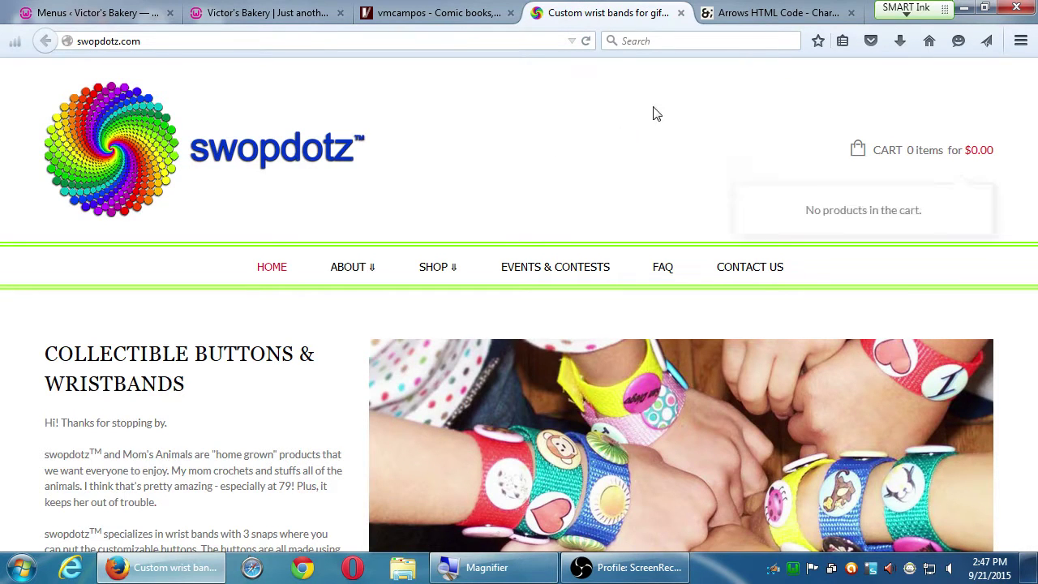
Step: Find and select the double down arrow symbol (code 8659) on the Character-Code arrows page
left_click(751, 12)
scroll(718, 373, "up", 10)
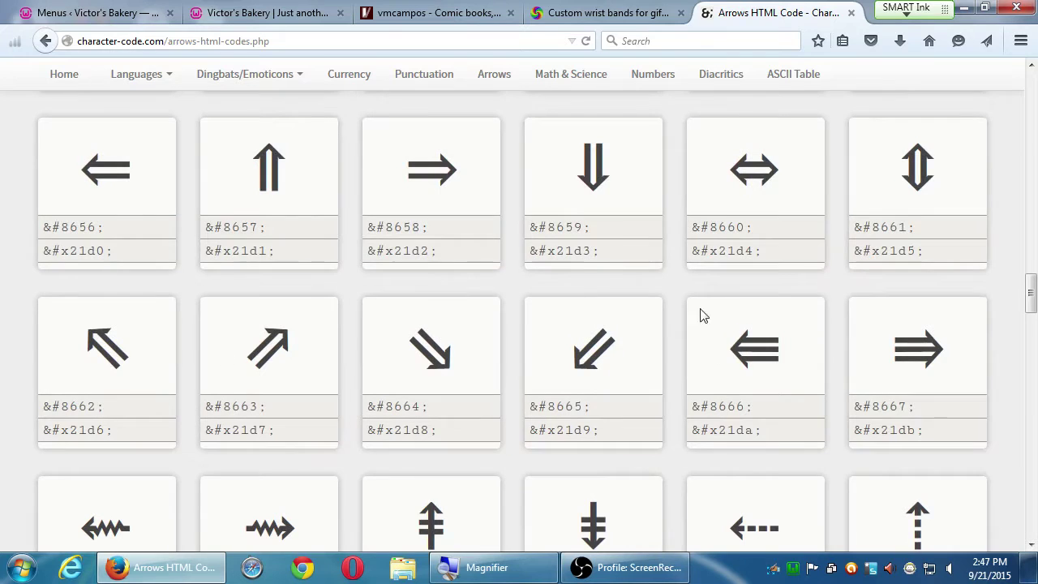
double_click(580, 168)
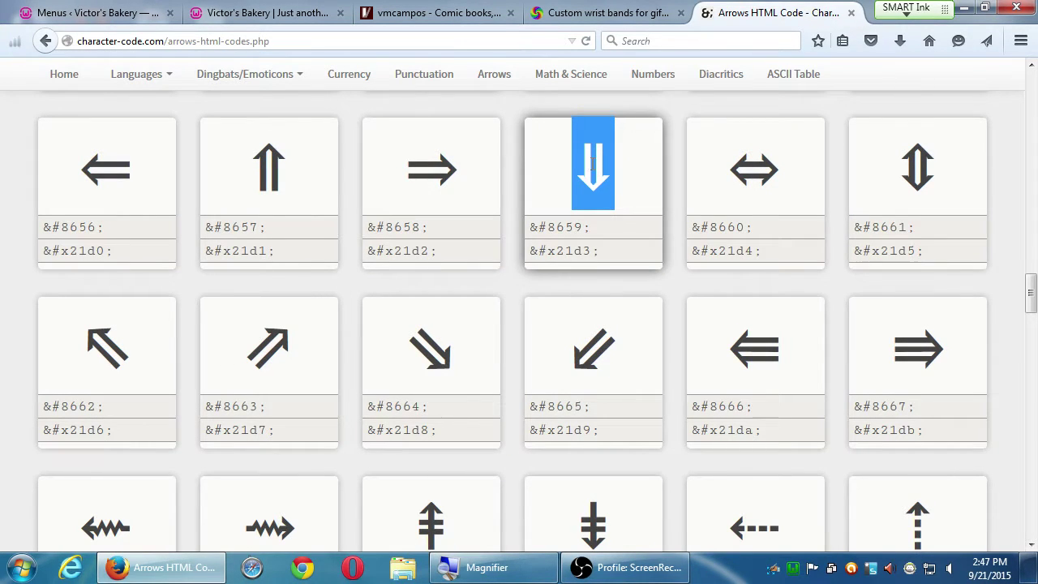
Step: Examine the arrows beside About and Shop in the swopdotz menu and return to the WordPress Menus page
left_click(605, 12)
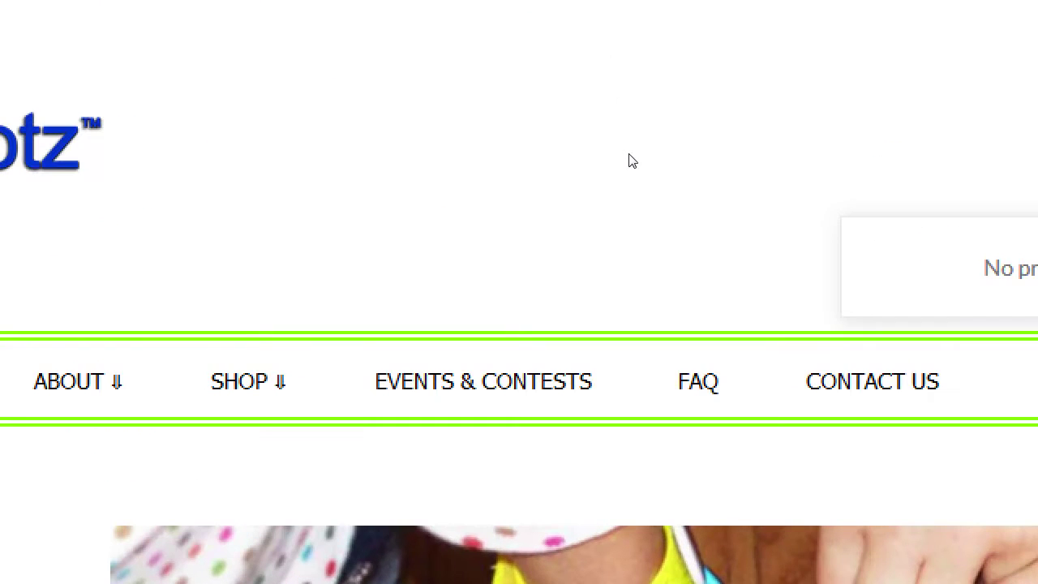
mouse_move(449, 272)
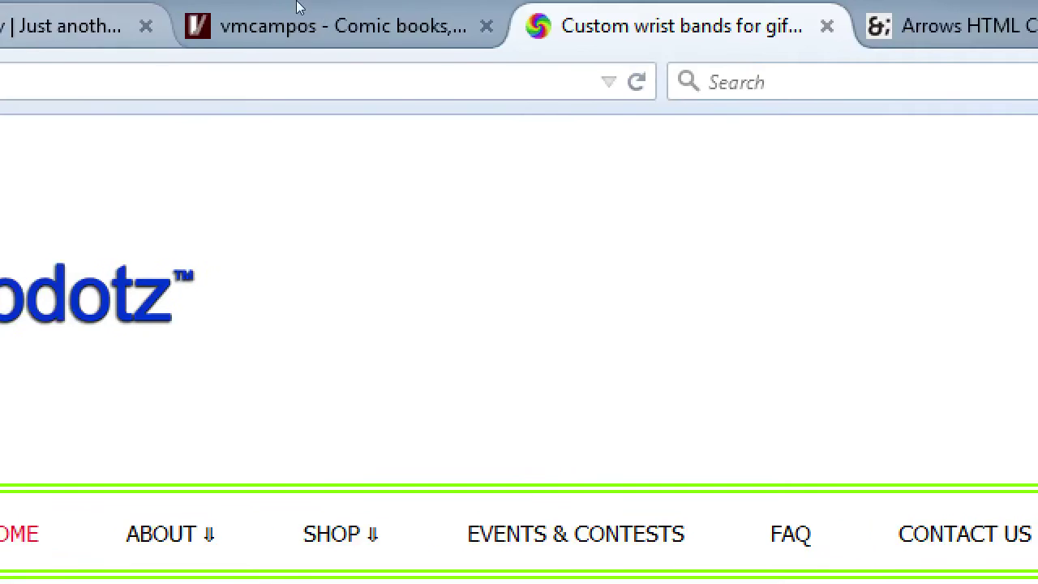
key("ctrl+w")
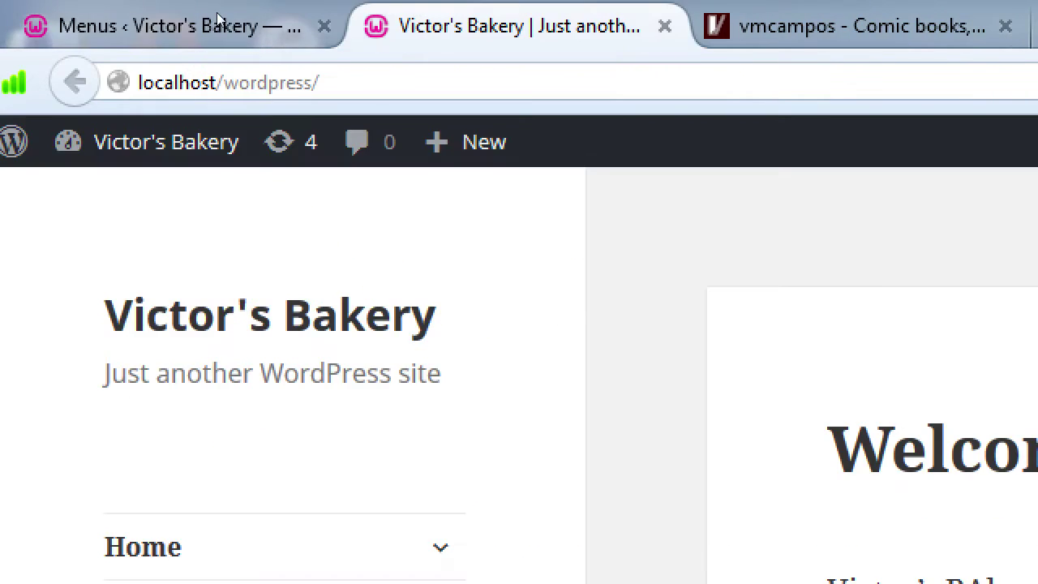
left_click(138, 19)
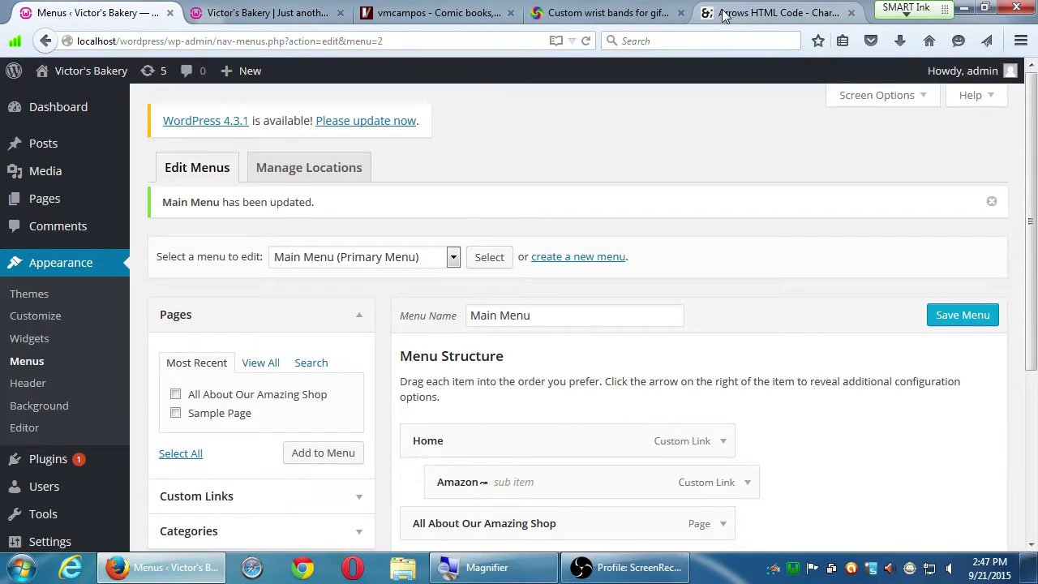
Step: Search the web for "html icons" in a new browser tab
left_click(724, 17)
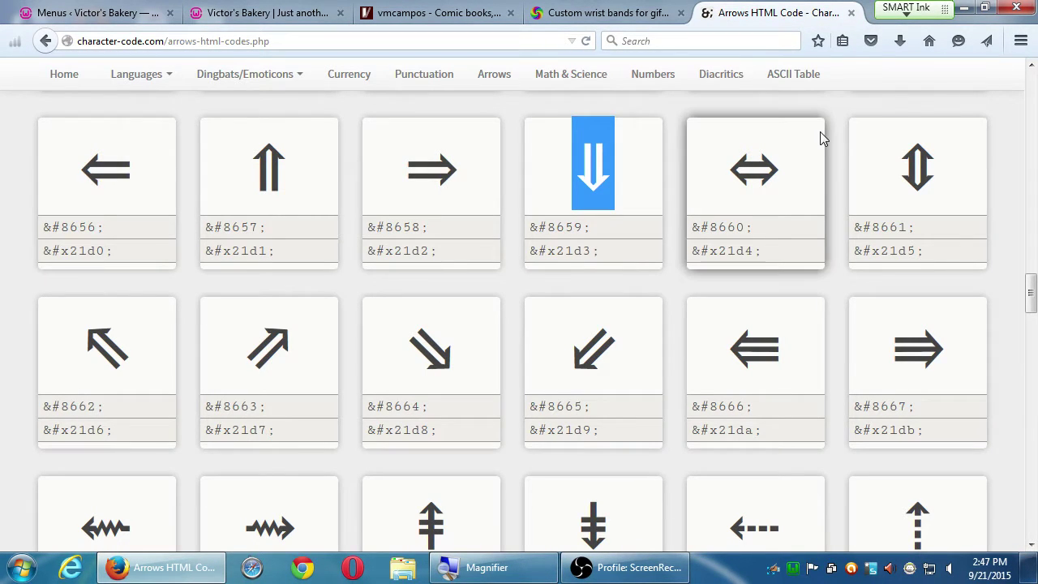
key("ctrl+t")
type("html")
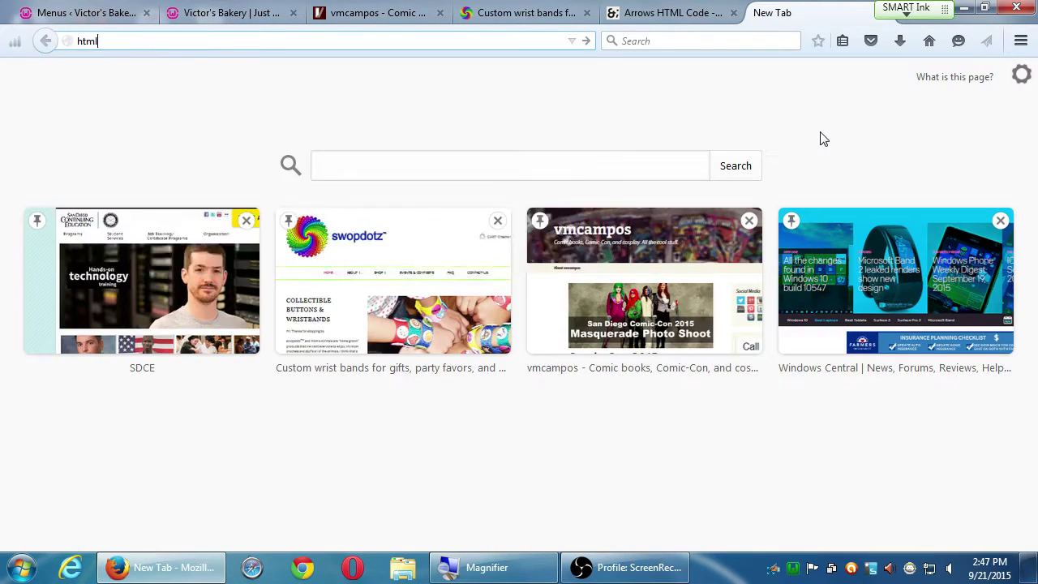
type(" s")
key("BackSpace")
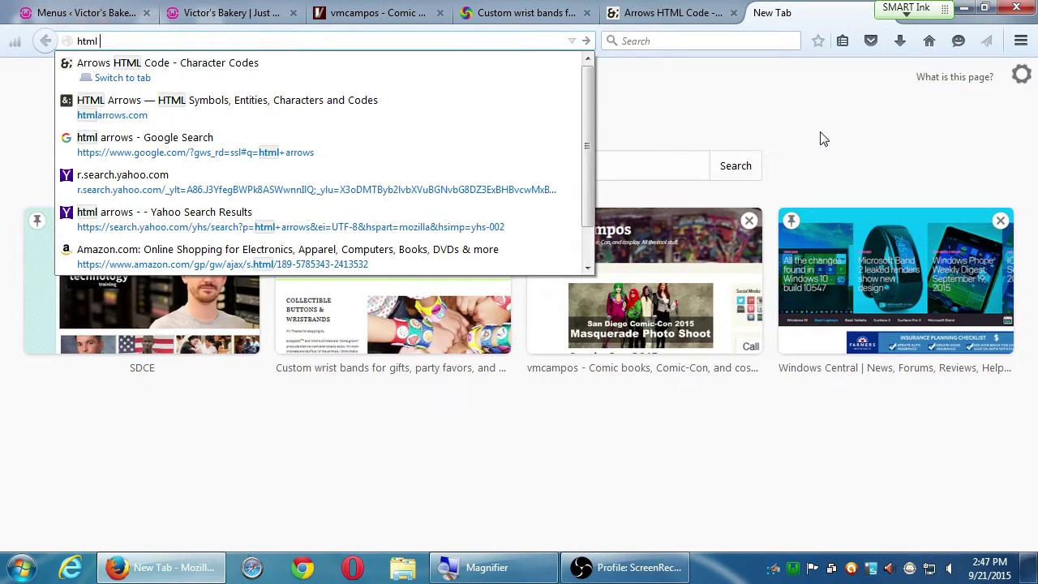
type("icons")
key("Return")
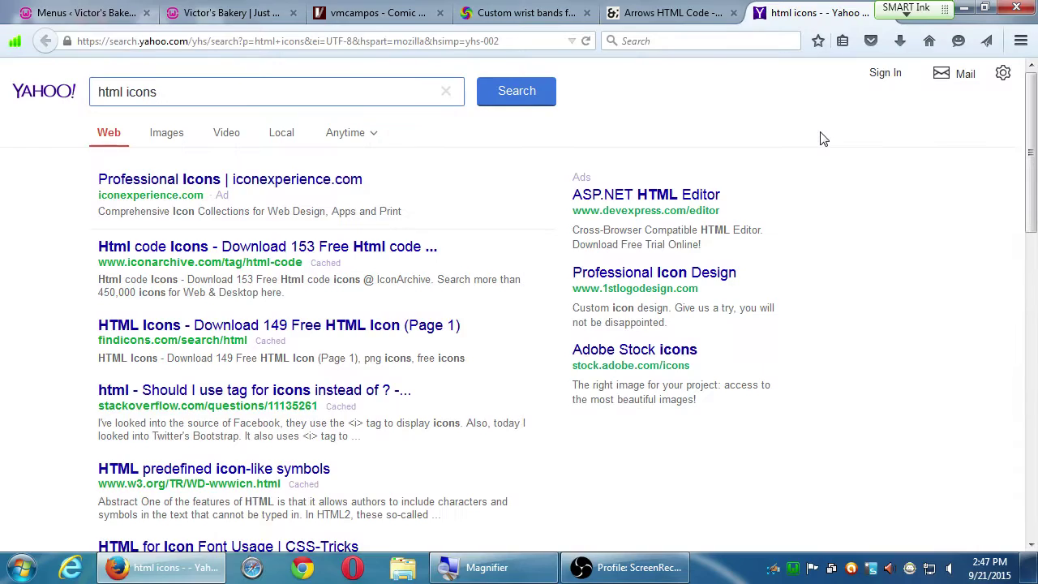
Step: Open the iconarchive.com "Html code Icons" result and look through its icons
left_click(249, 247)
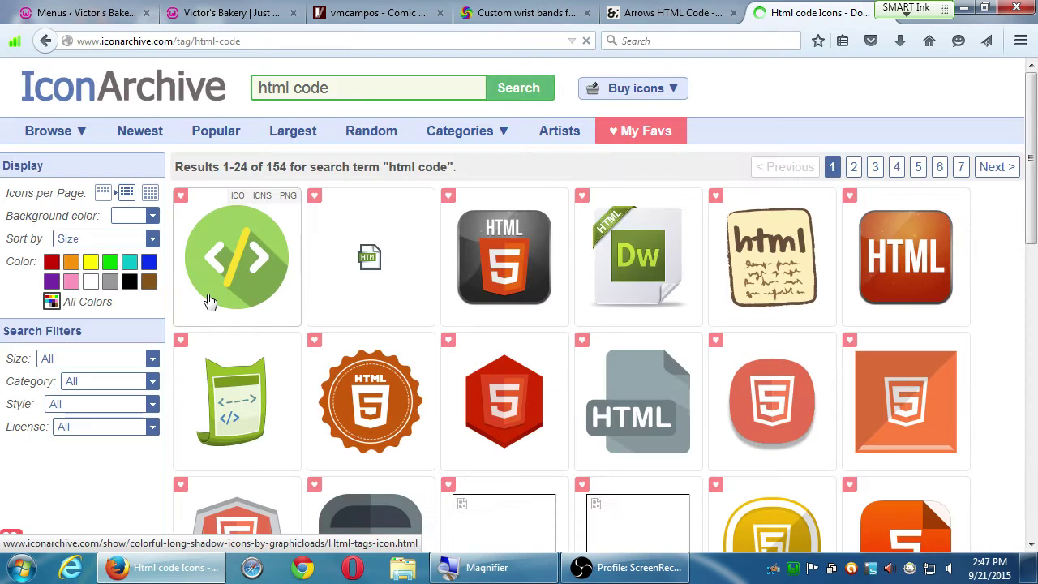
scroll(209, 296, "down", 3)
scroll(209, 295, "down", 9)
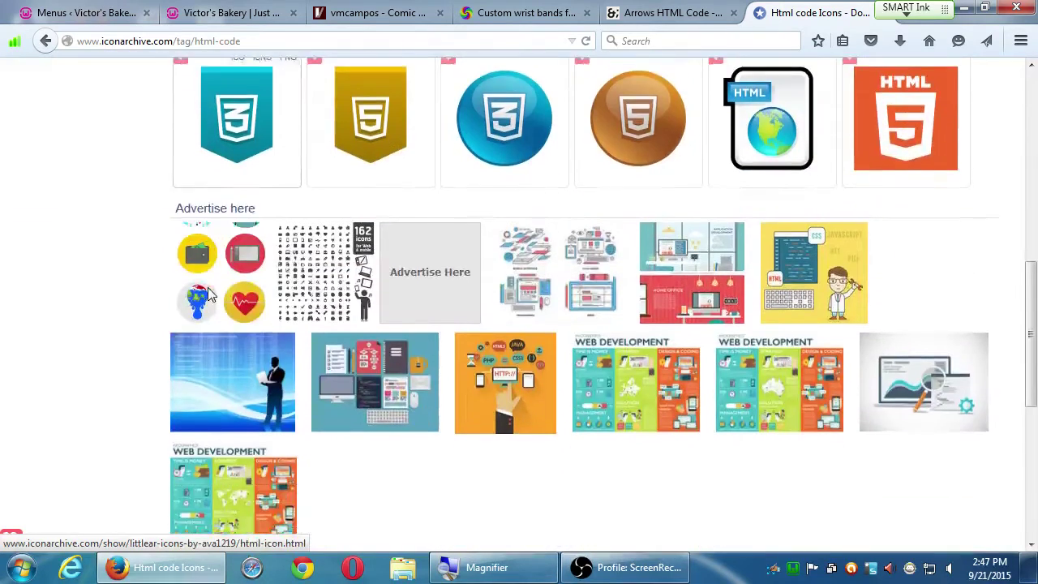
Step: Return to the search results, view the findicons.com "HTML Icons" page, and go back to the results
key("alt+Left")
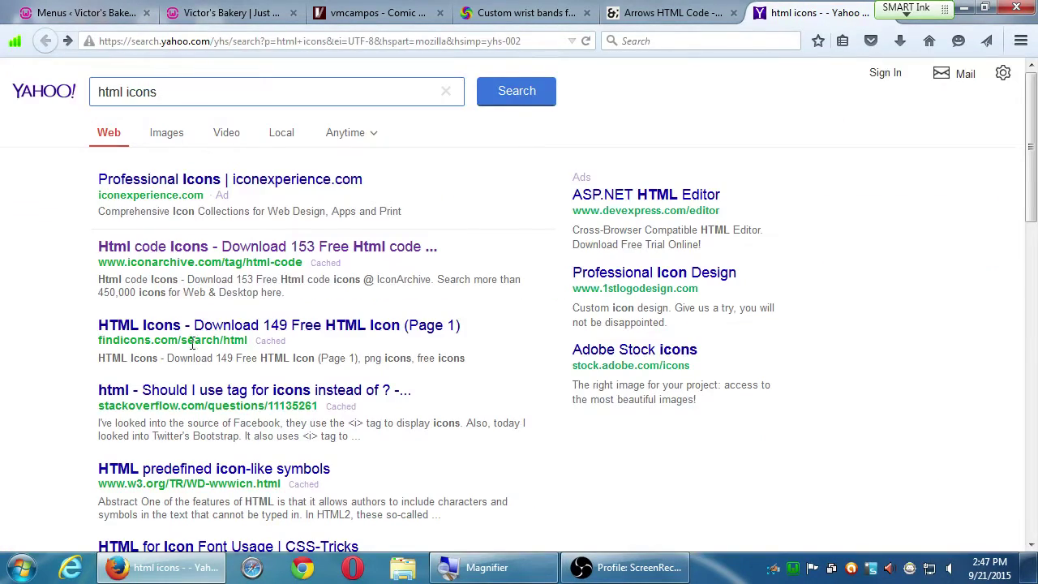
left_click(191, 331)
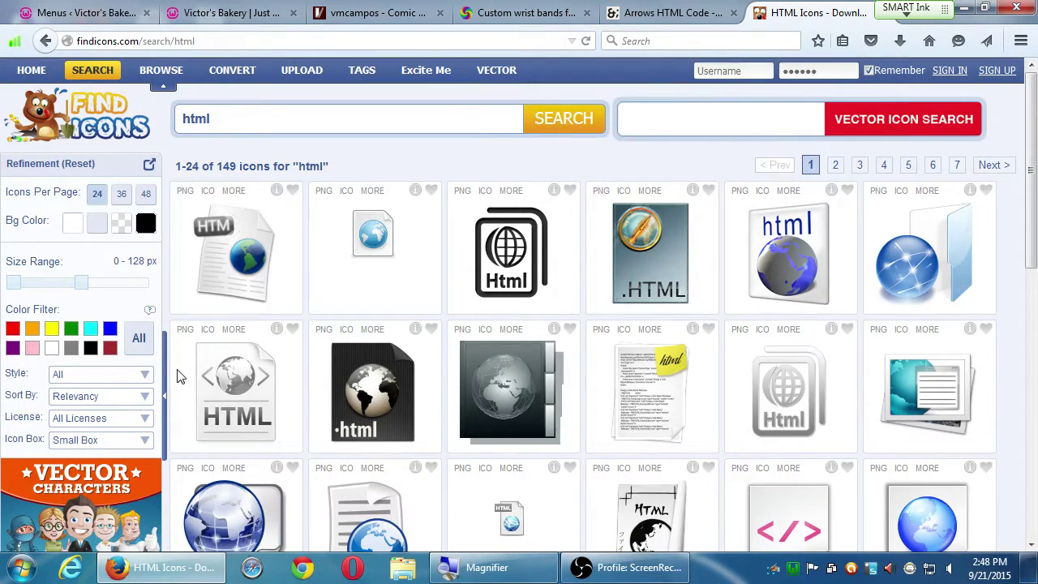
key("alt+Left")
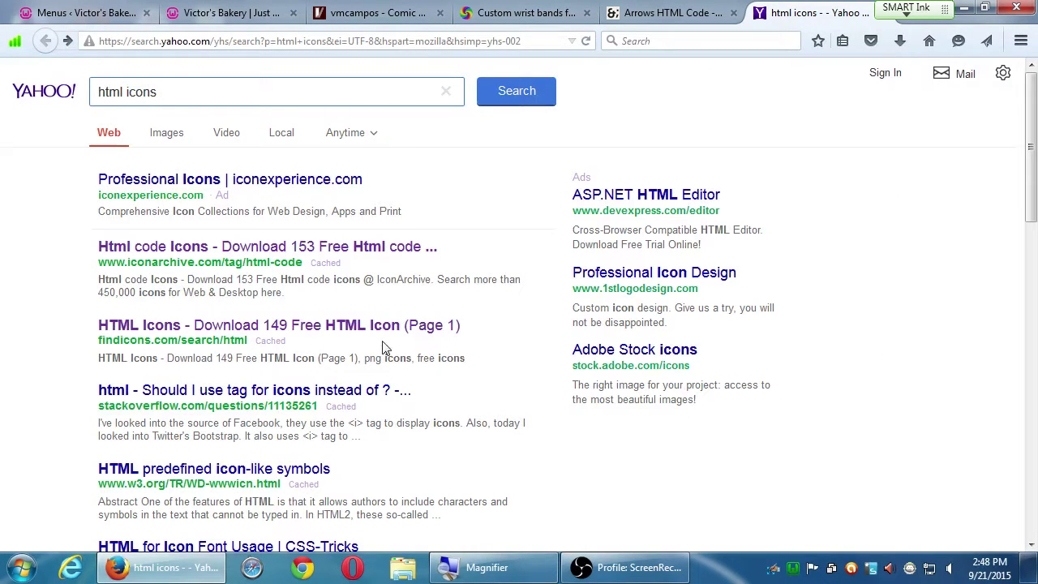
Step: Refine the web search to "html icons codes"
left_click(223, 94)
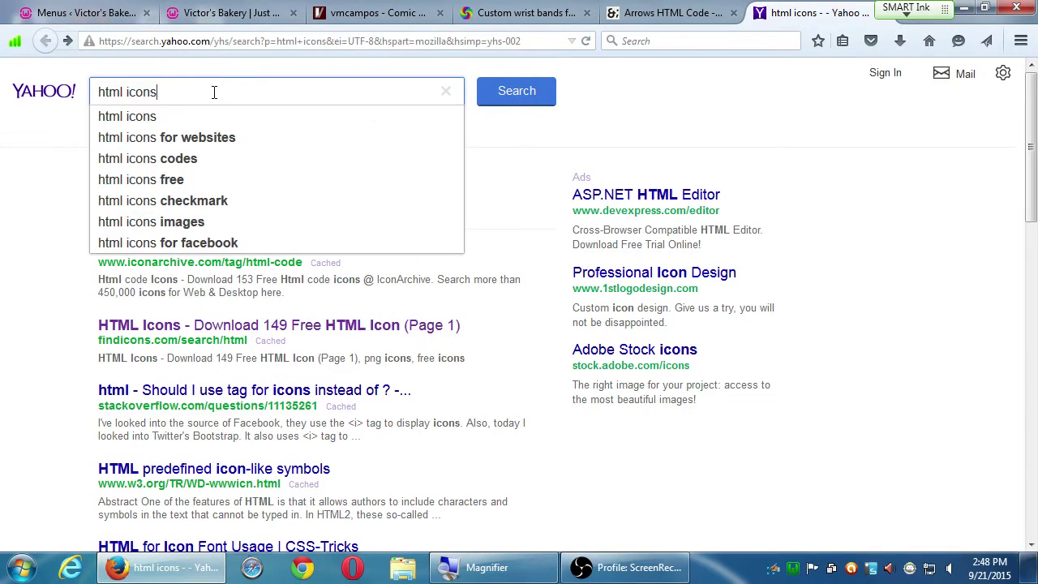
key("Down")
key("Down")
key("Down")
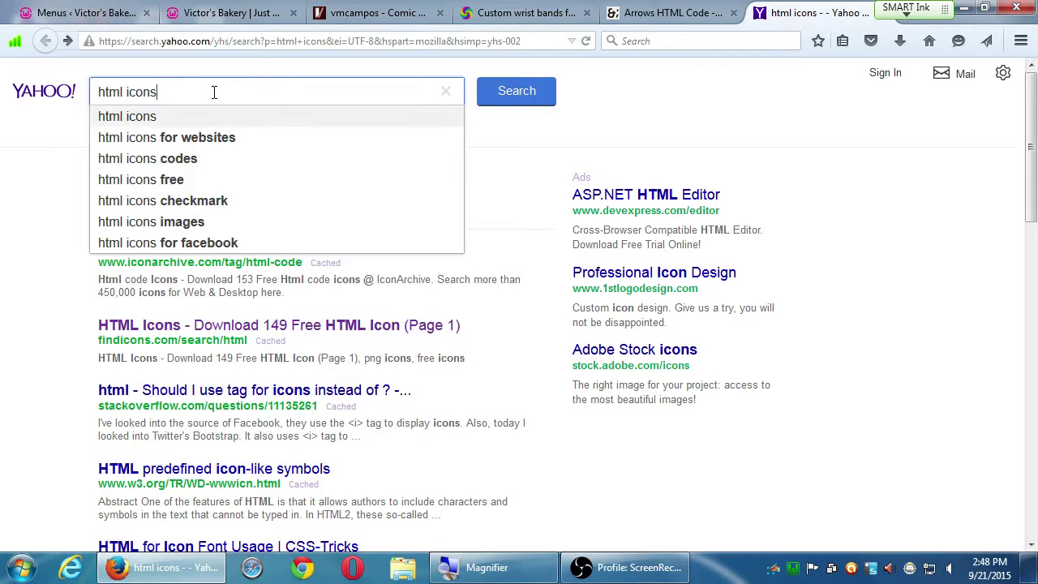
key("Return")
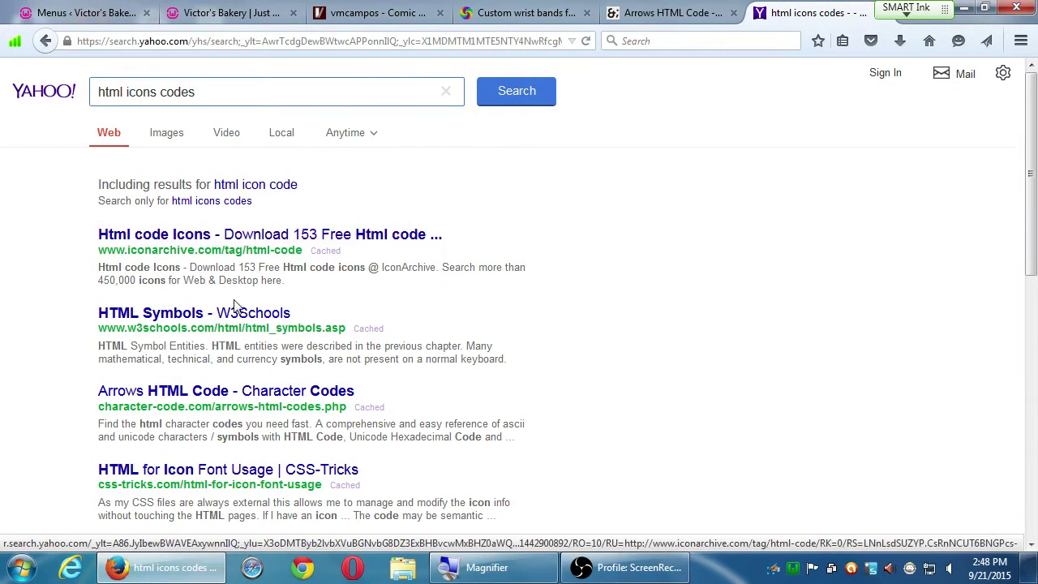
Step: Open the CSS-Tricks "HTML for Icon Font Usage" result, skim its examples, and return to the search results
scroll(246, 379, "down", 2)
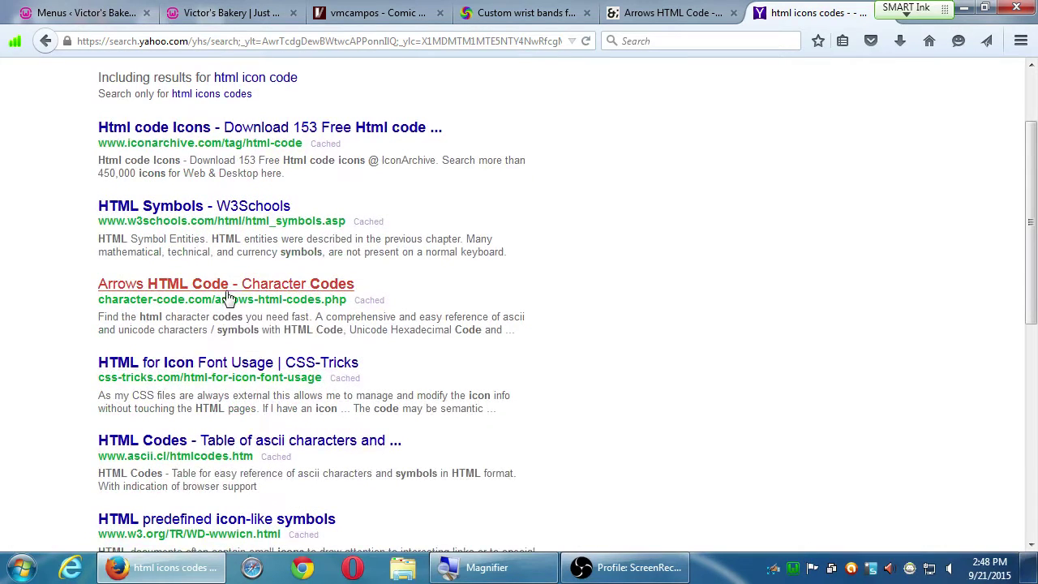
left_click(201, 369)
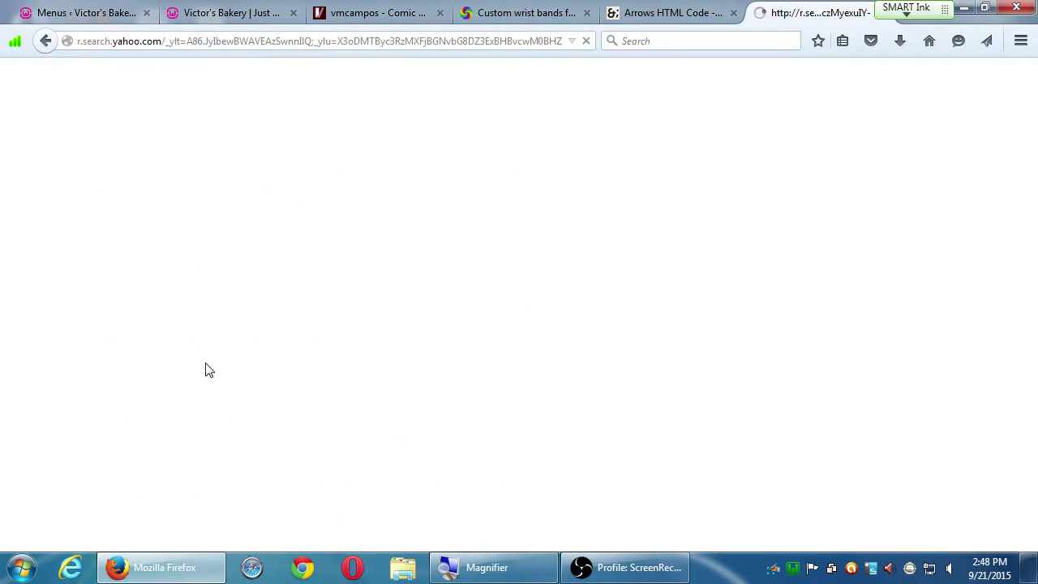
scroll(241, 396, "down", 10)
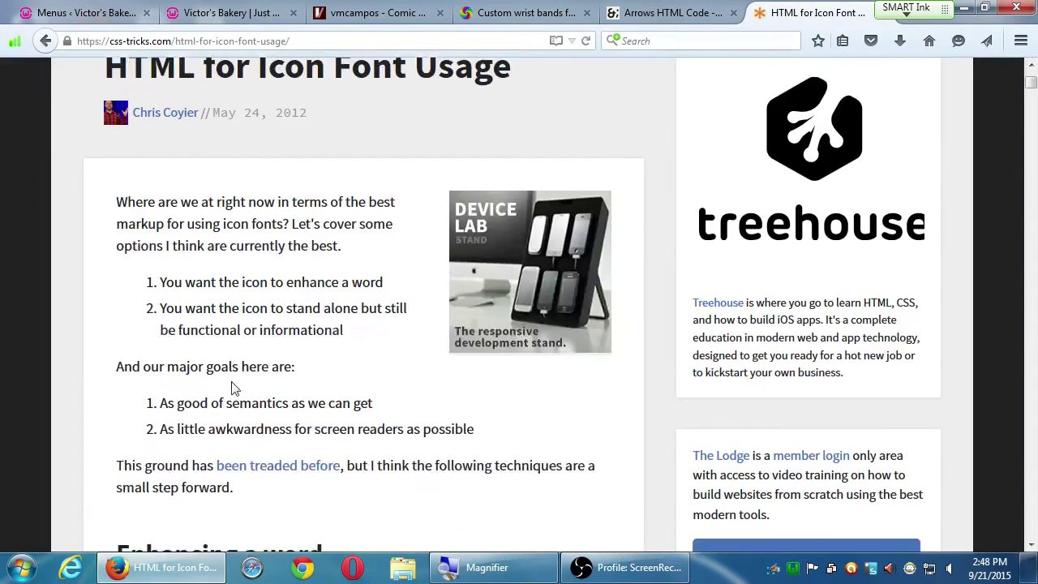
scroll(231, 381, "down", 10)
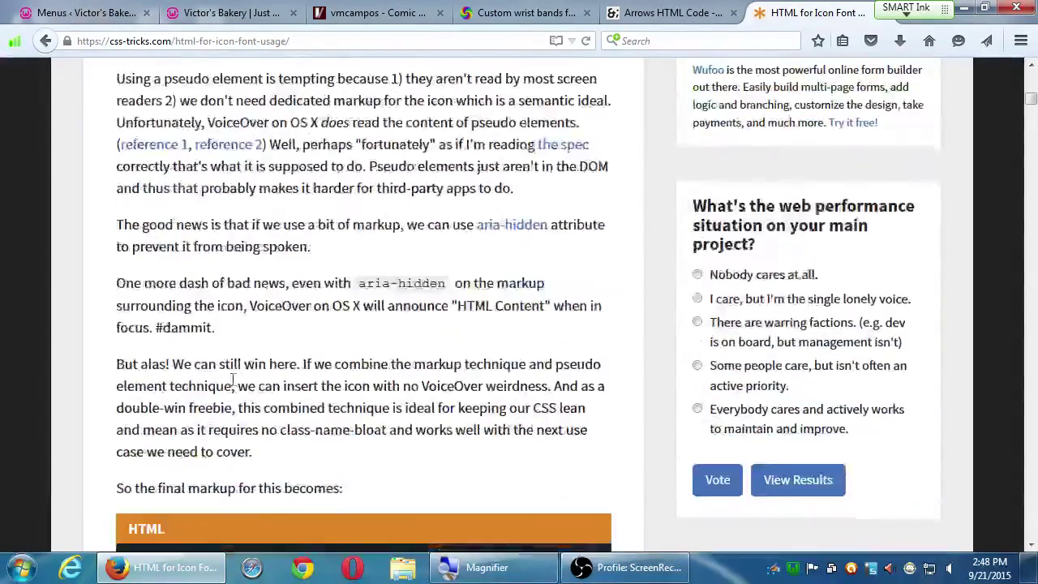
scroll(235, 380, "down", 3)
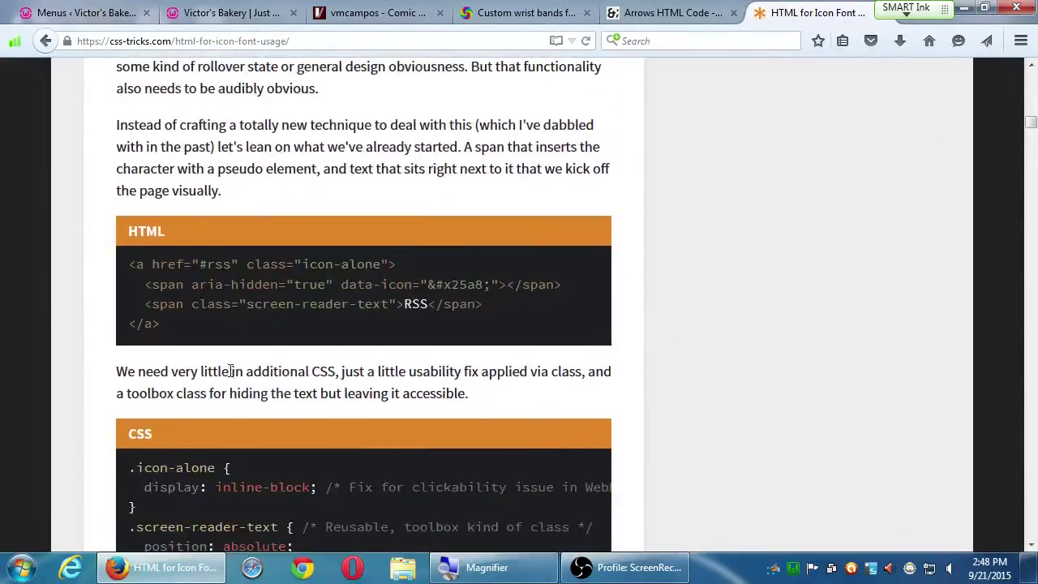
key("alt+Left")
Step: Open the ascii.cl "HTML Codes" result, look through its symbol tables, and return to the search results
scroll(238, 381, "down", 3)
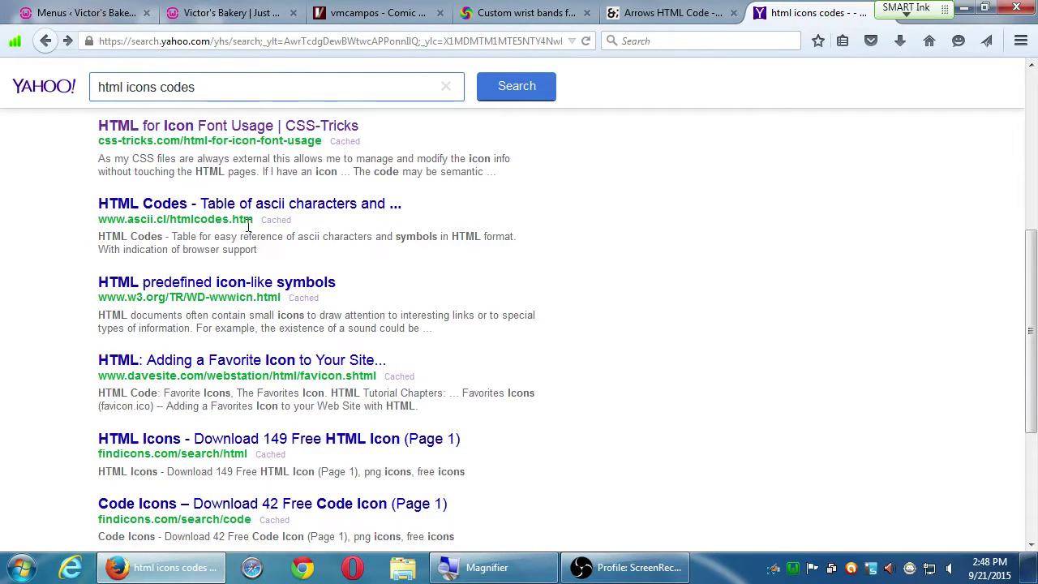
left_click(276, 211)
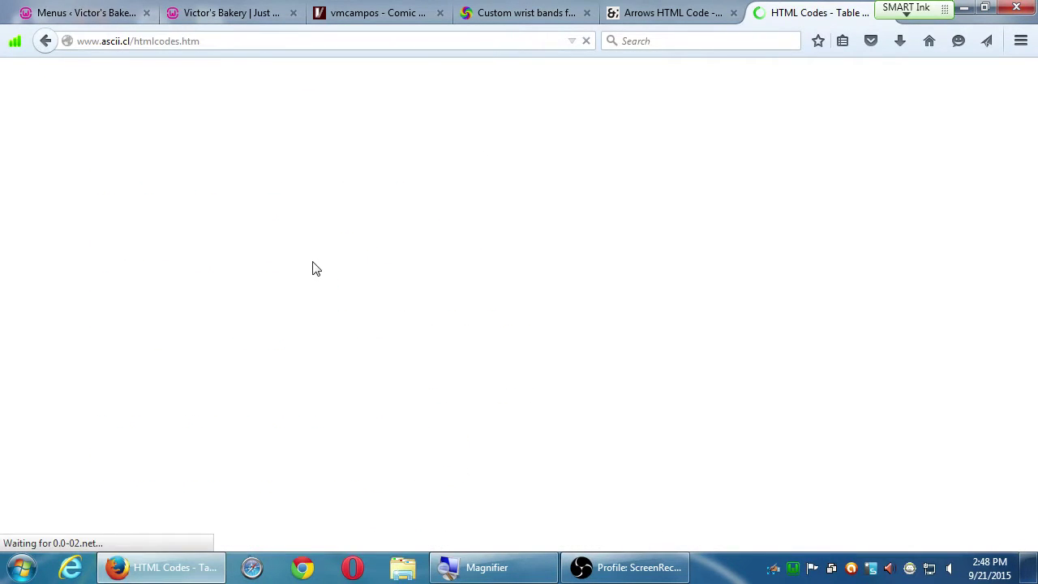
scroll(372, 302, "down", 8)
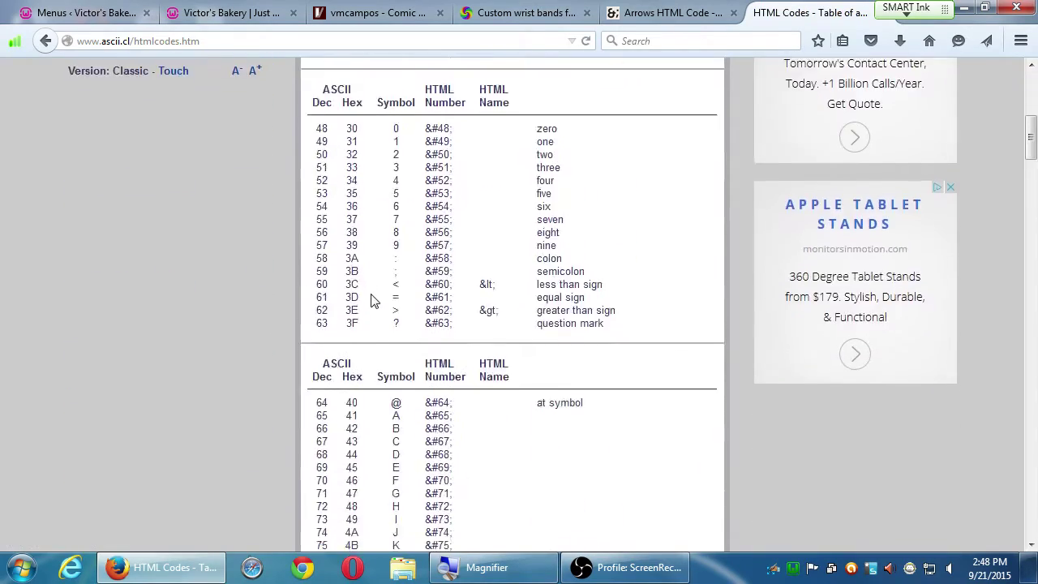
scroll(372, 301, "down", 3)
key("alt+Left")
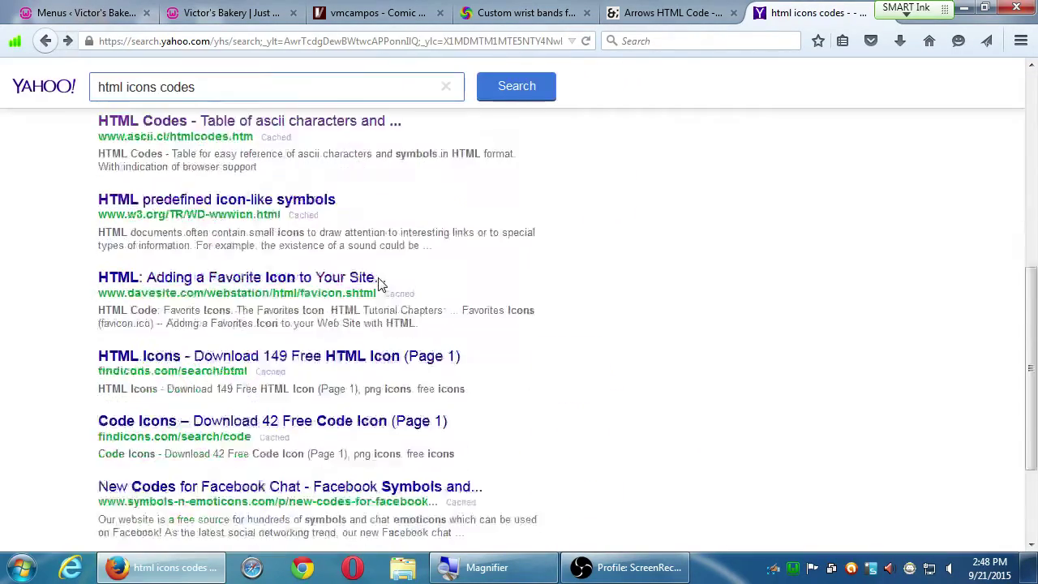
Step: Replace the web search with "html character codes" and run it
scroll(379, 276, "down", 2)
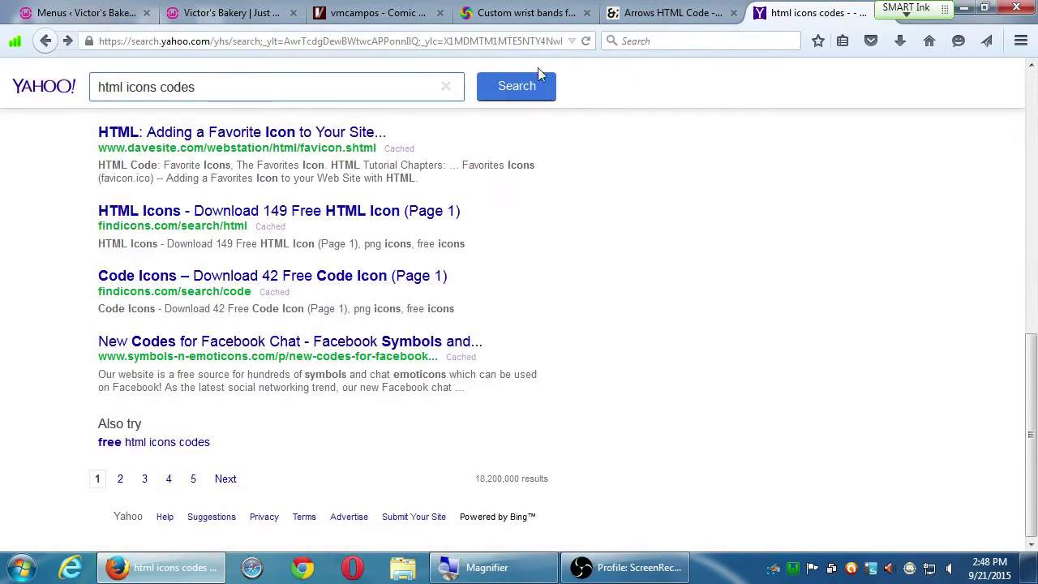
left_click_drag(340, 95, 4, 87)
type("h")
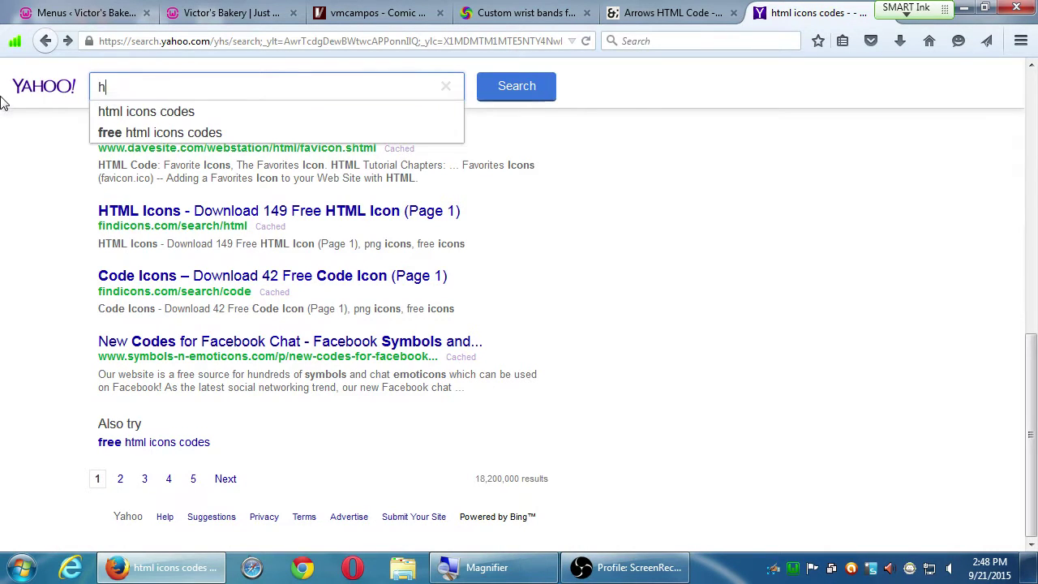
type("tml character")
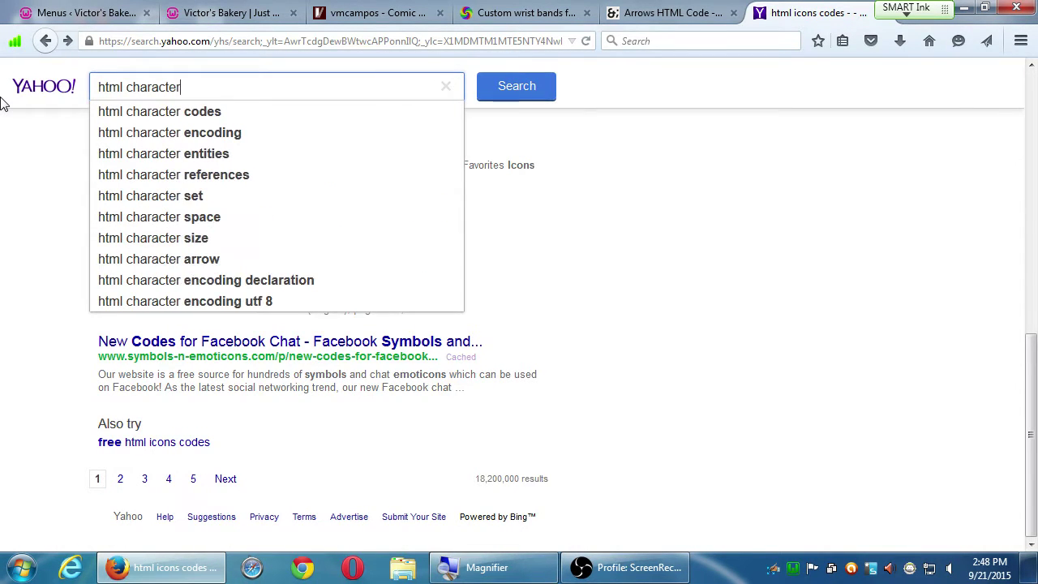
key("Down")
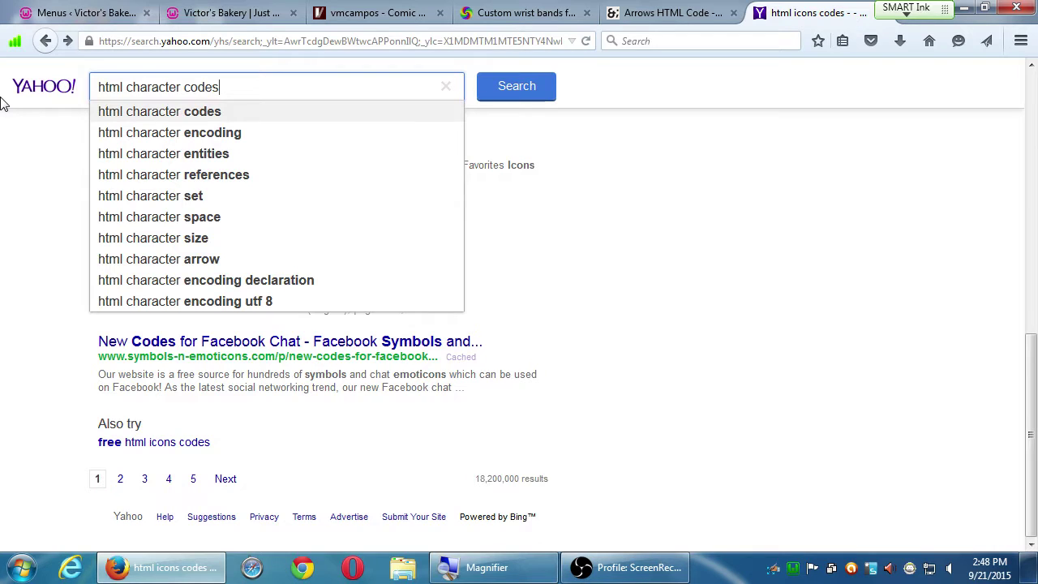
key("Return")
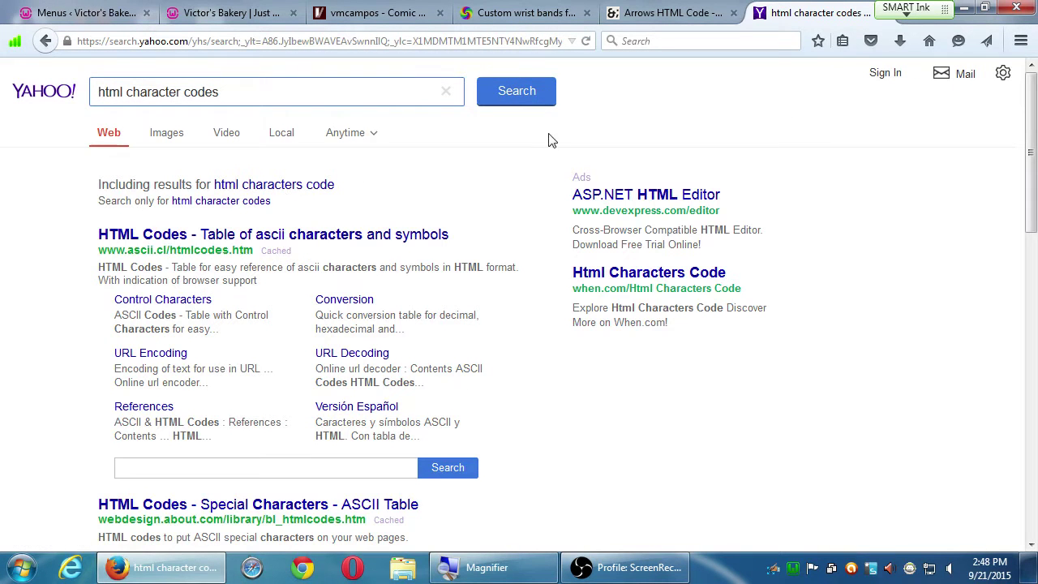
Step: Open the Character-Code.com result for HTML character codes and look through its full list to the end
left_click(351, 235)
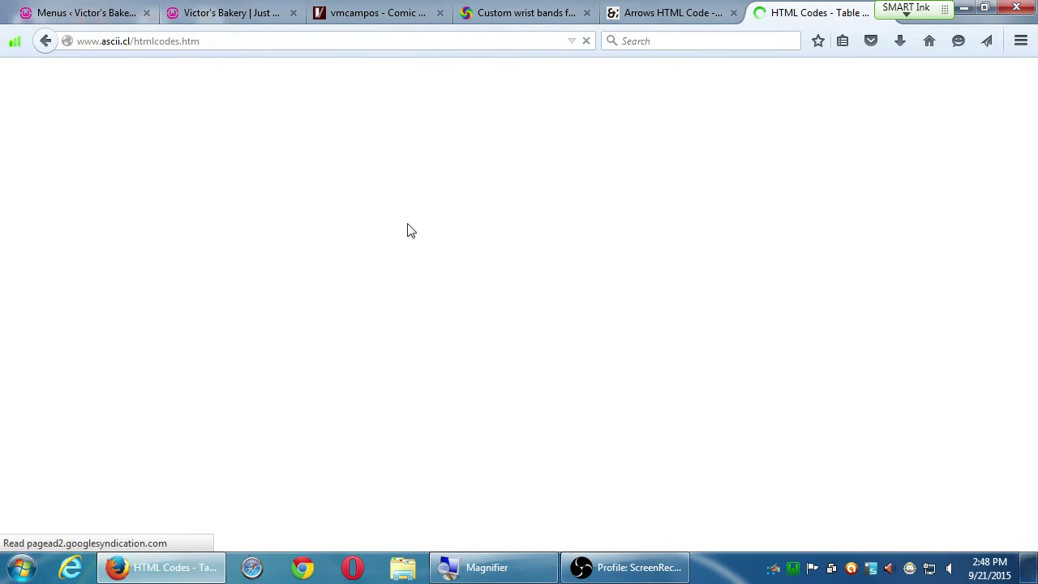
key("alt+Left")
scroll(622, 325, "down", 3)
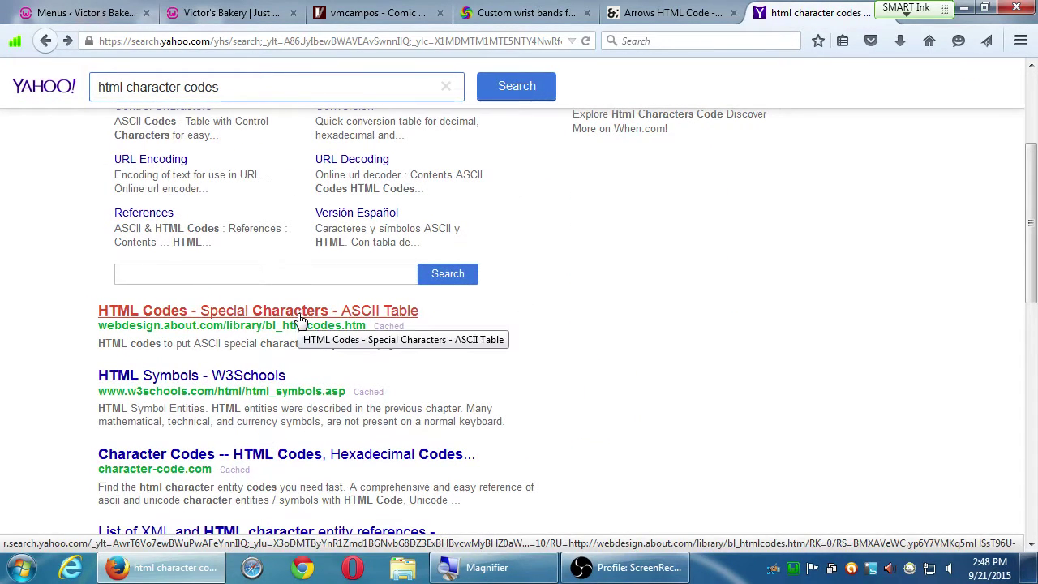
left_click(318, 458)
scroll(564, 379, "down", 5)
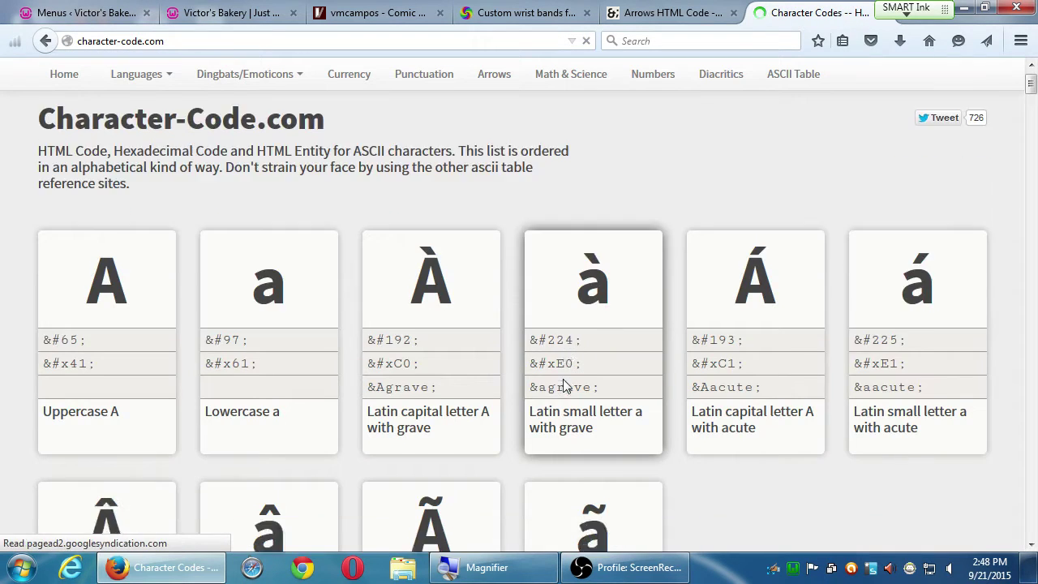
scroll(564, 378, "down", 20)
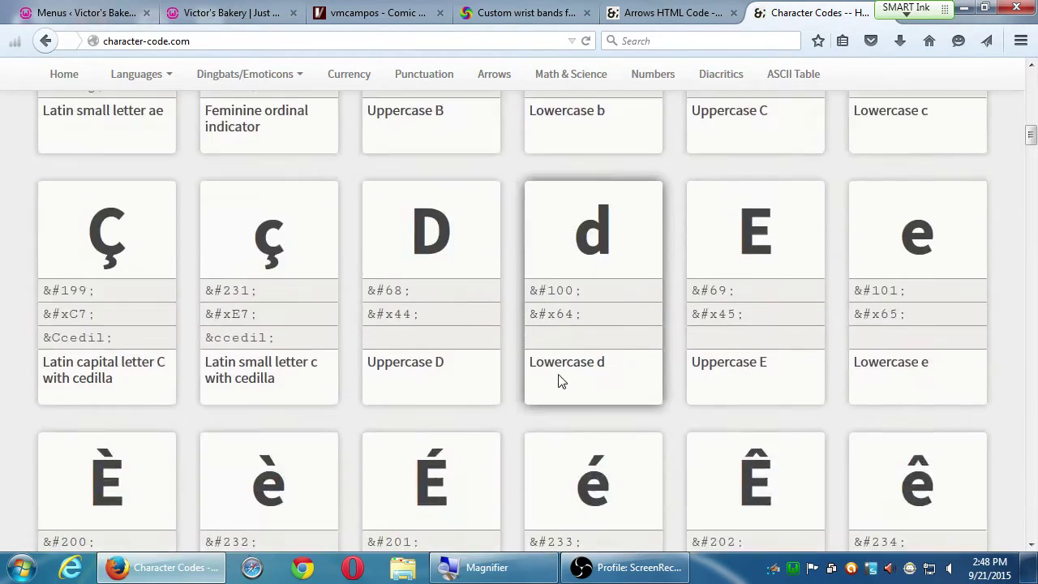
scroll(557, 379, "down", 15)
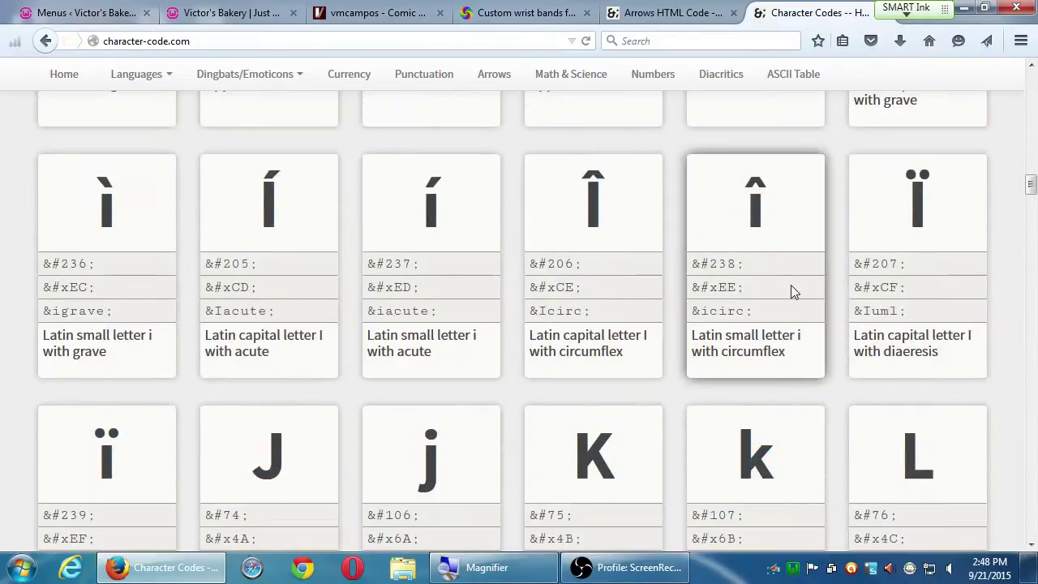
left_click_drag(1032, 195, 968, 540)
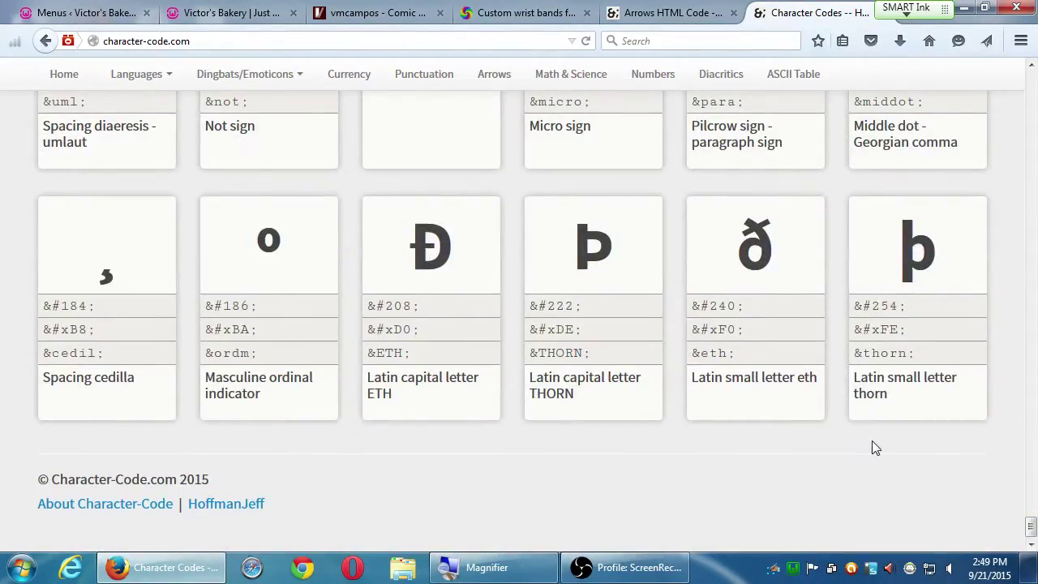
Step: Search the web for "copy and paste emoji" in a new browser tab
key("ctrl+t")
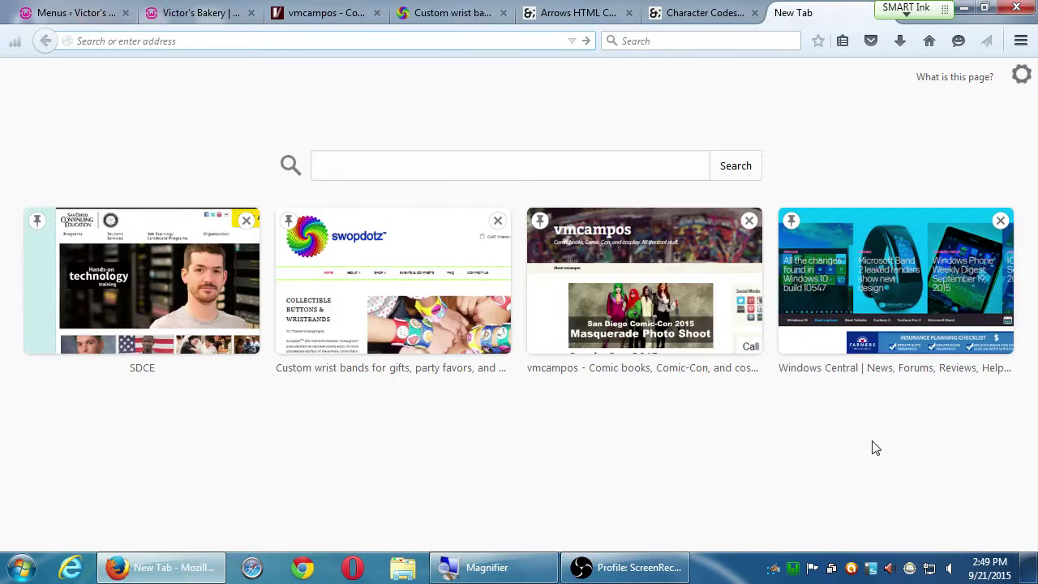
type("copy")
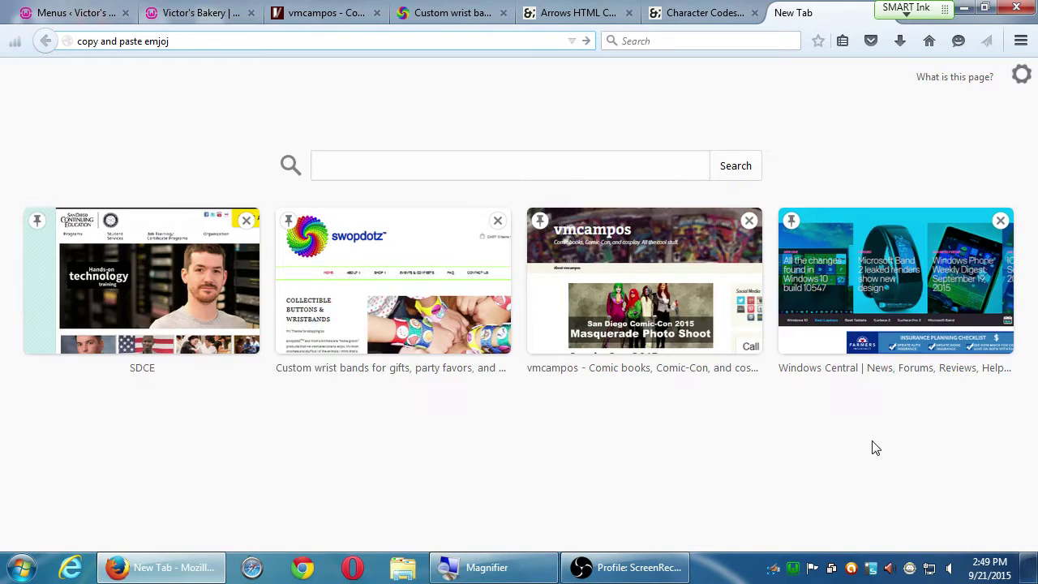
type("and paste emoji")
key("Return")
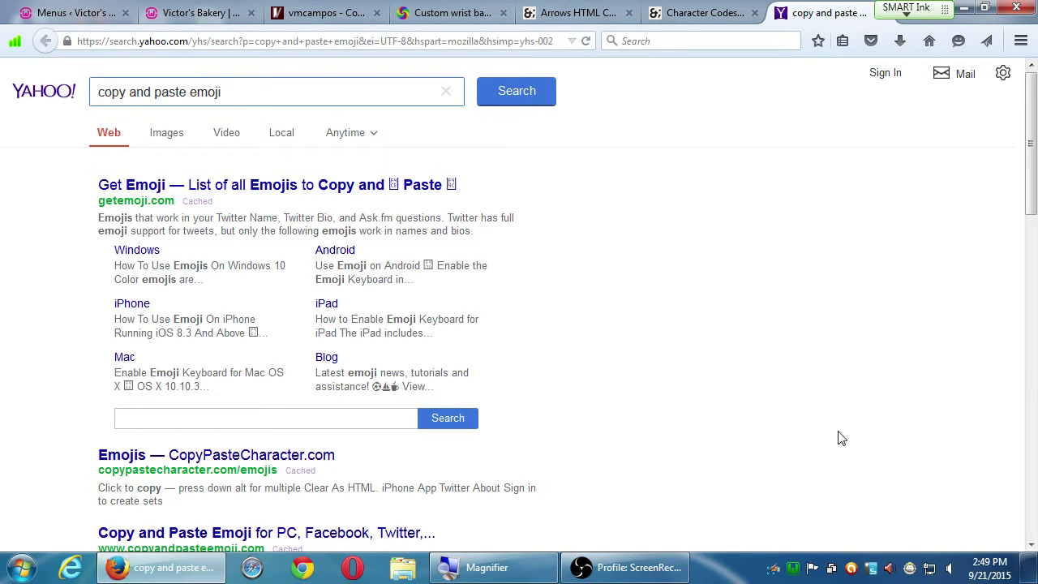
Step: Open the getemoji.com result and copy the first grinning cat symbol from Face Emojis
left_click(358, 189)
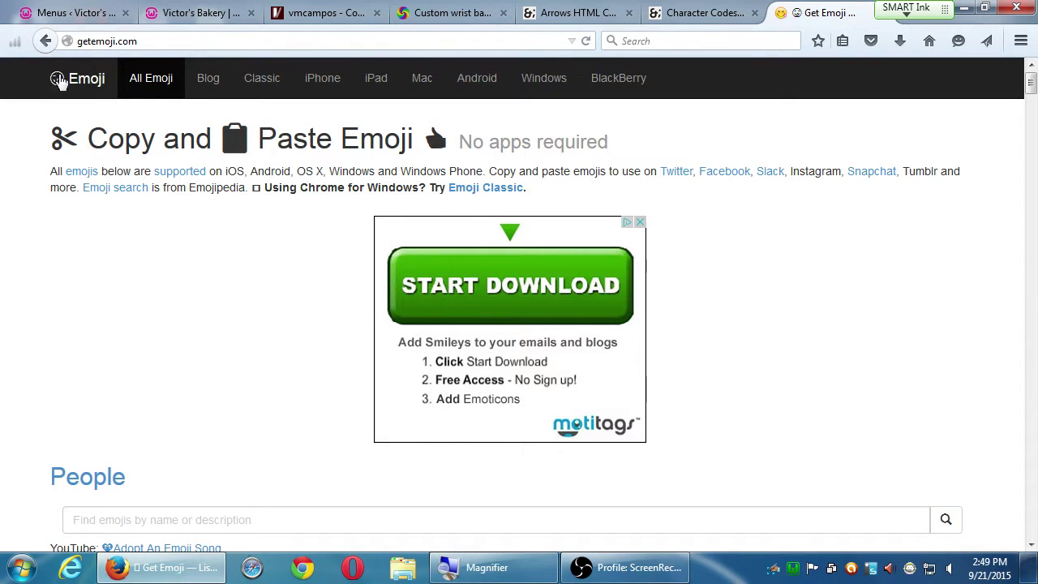
key("super+plus")
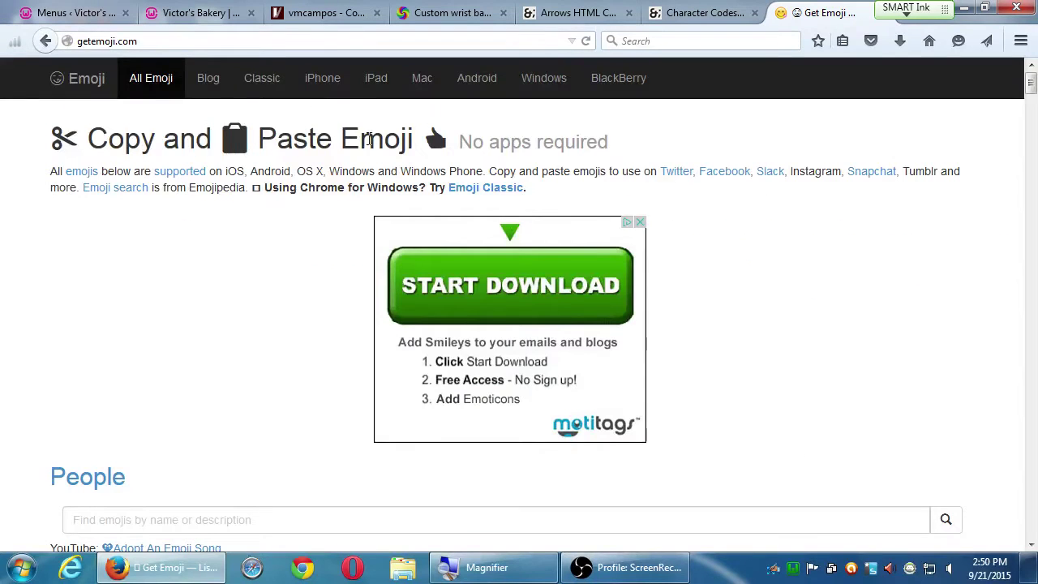
scroll(767, 349, "down", 4)
scroll(777, 327, "down", 2)
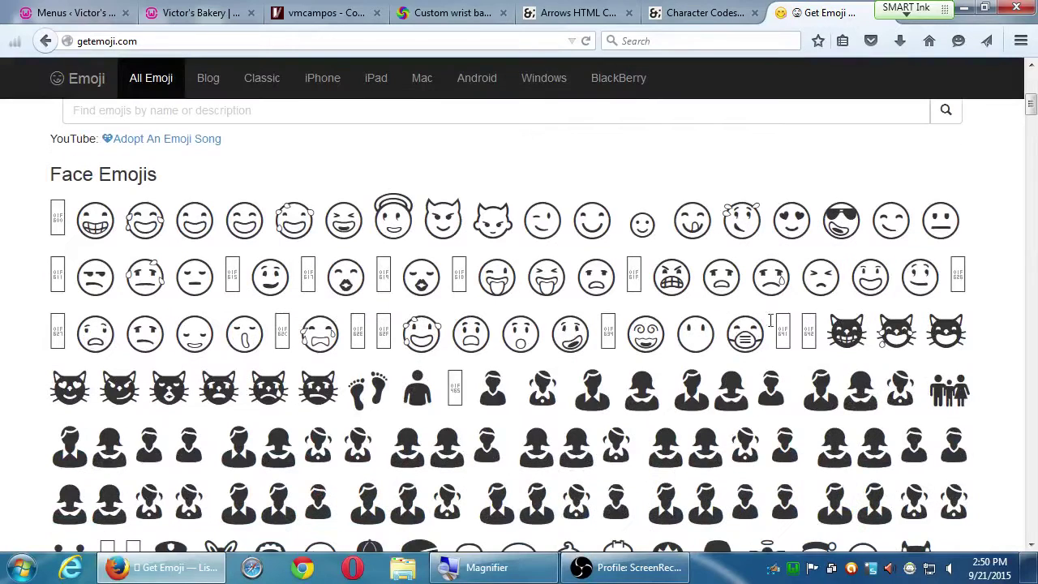
left_click(834, 330)
key("ctrl+c")
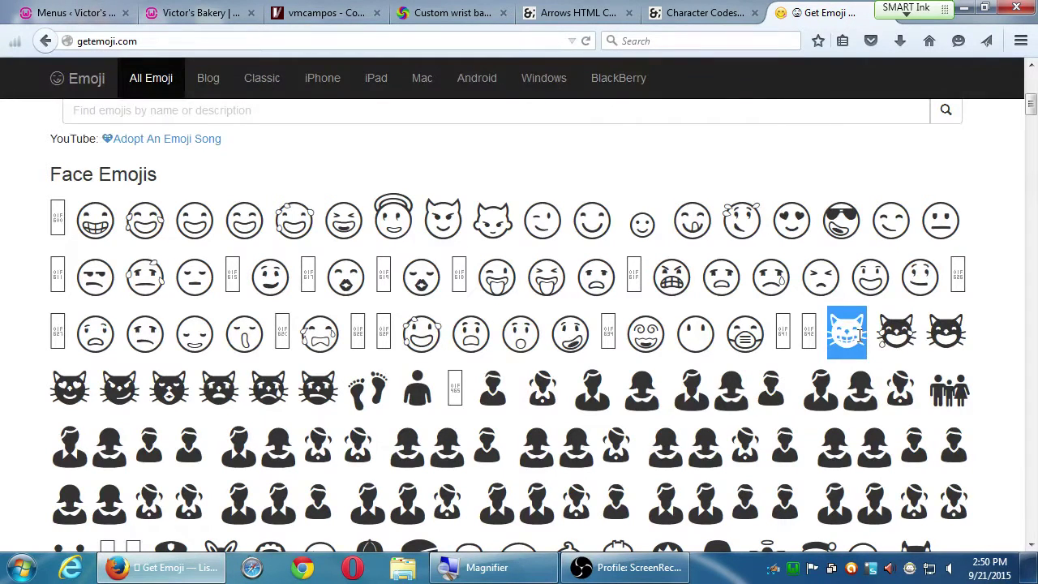
Step: Append the copied cat emoji to the Home item's navigation label, save Main Menu and reload the bakery site's front page
left_click(82, 14)
scroll(409, 334, "down", 5)
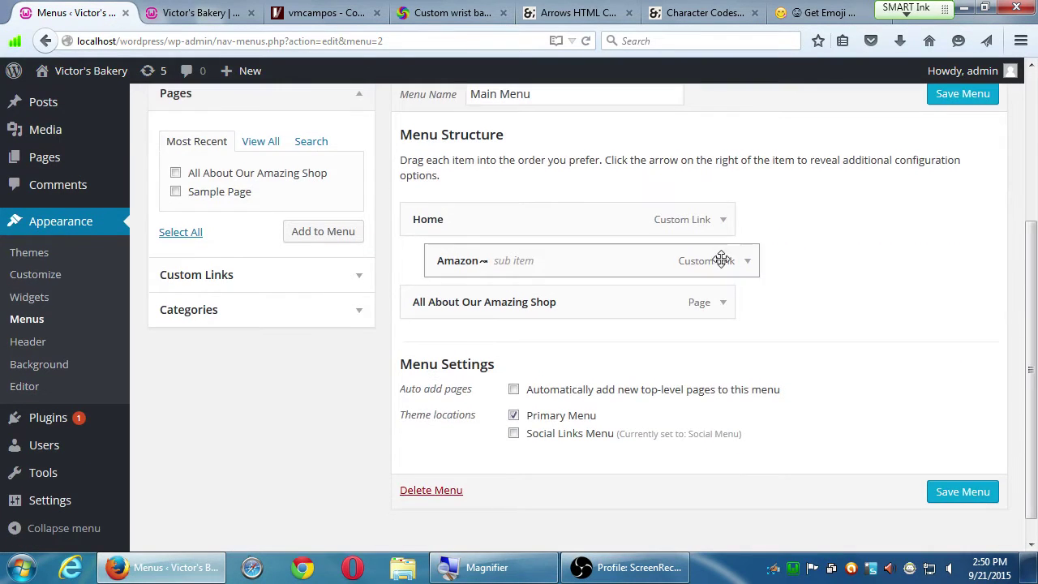
left_click(724, 225)
left_click(501, 320)
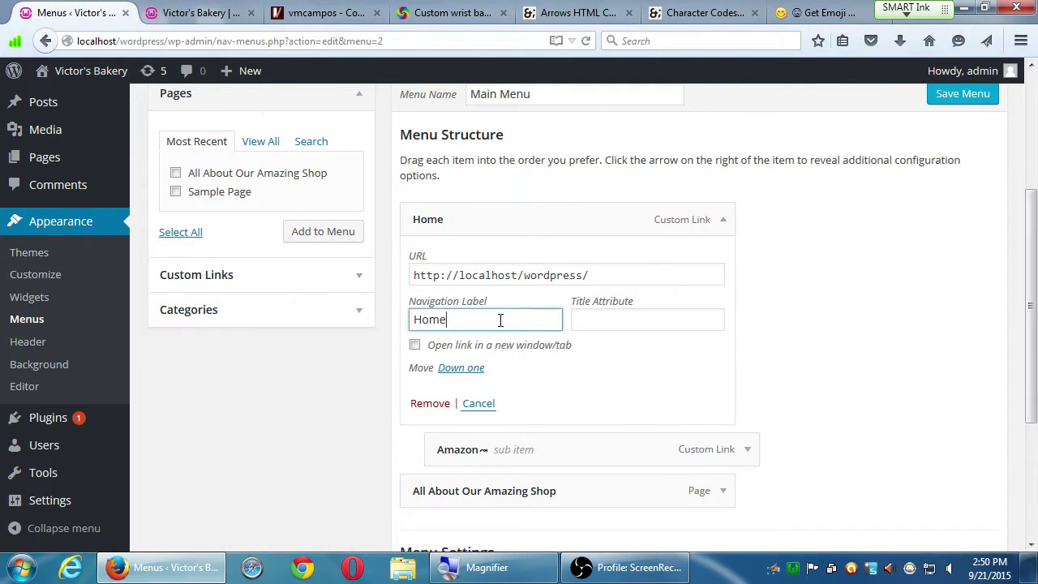
key("ctrl+v")
scroll(868, 277, "up", 1)
left_click(966, 159)
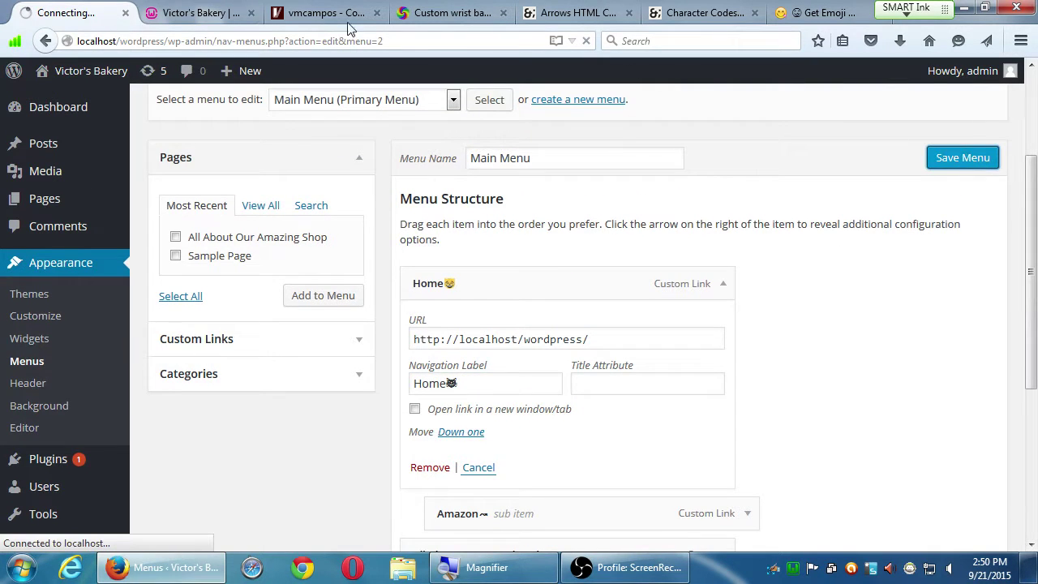
left_click(217, 18)
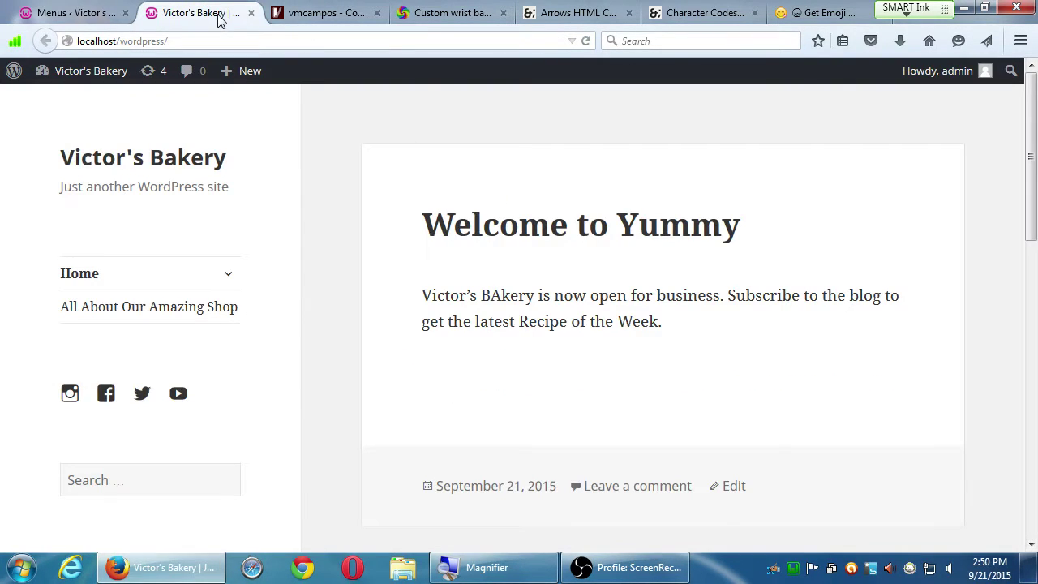
key("F5")
Step: Search the web for "emoji moby dick" in a new browser tab and open the emojidick.com result
key("ctrl+t")
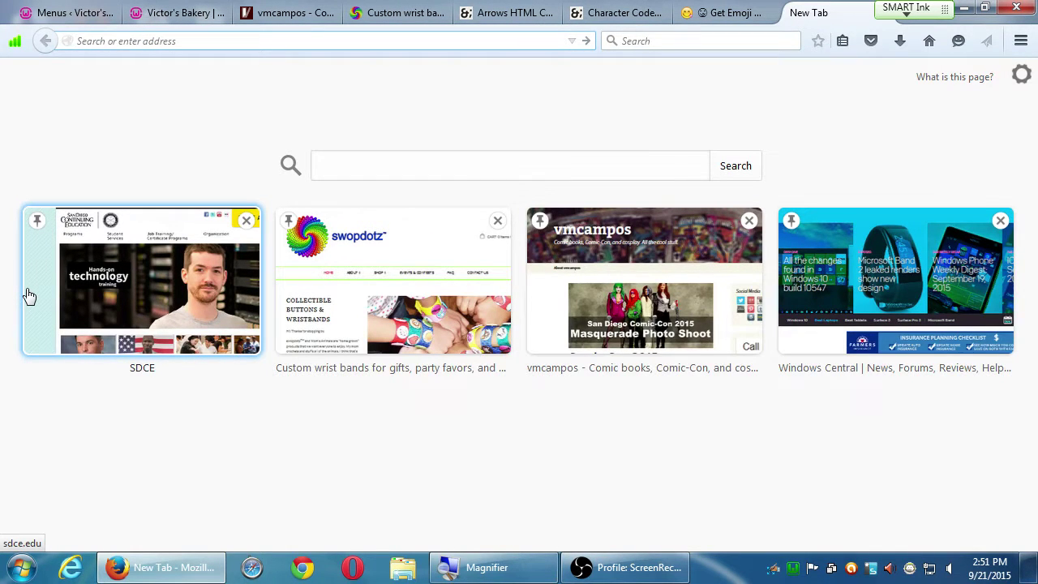
type("emoji moby dick")
key("Return")
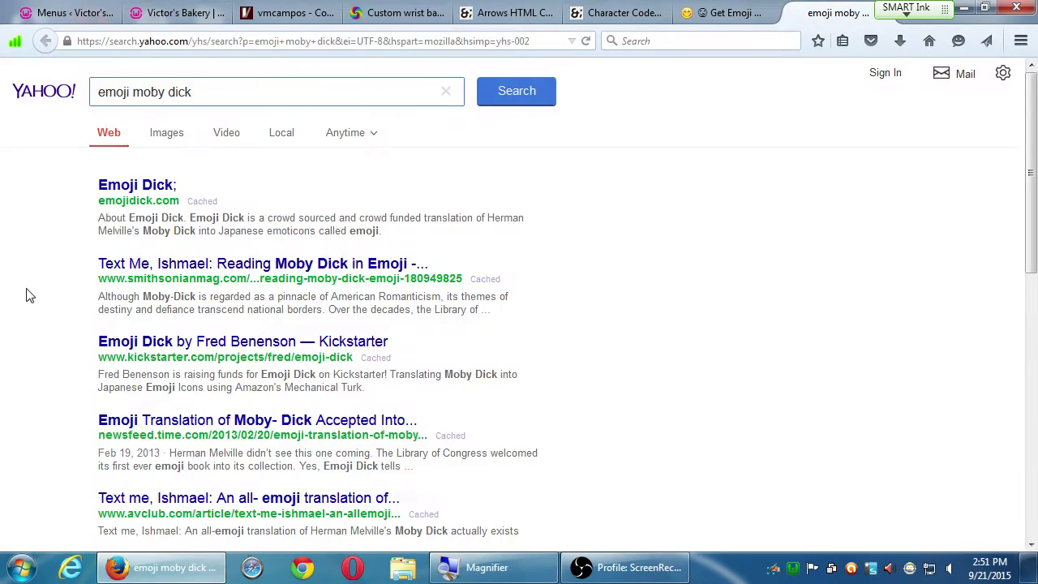
left_click(104, 186)
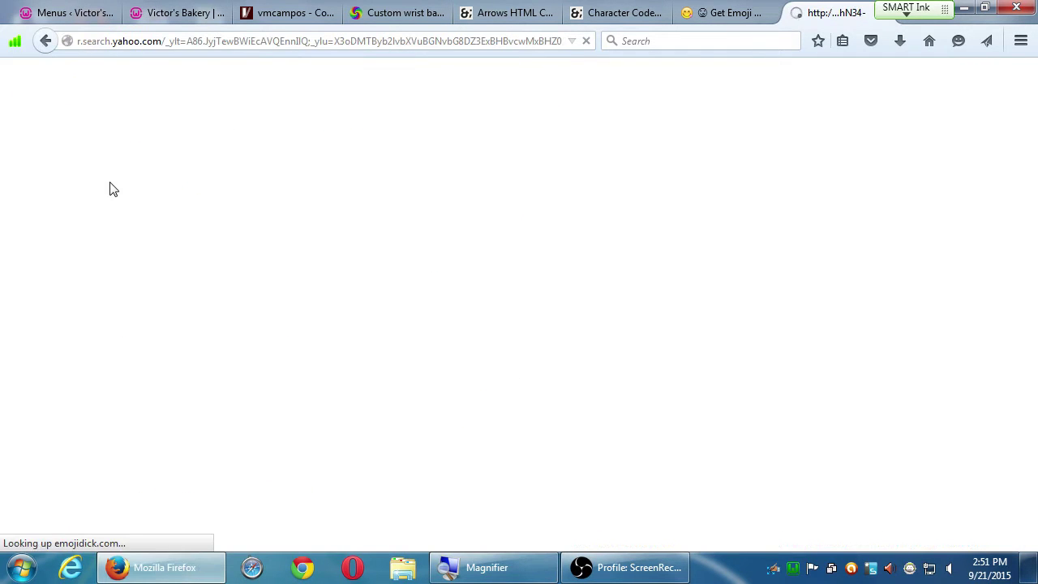
Step: Look through the Emoji Dick page, including its book editions and the About Emoji Dick section
scroll(41, 283, "down", 3)
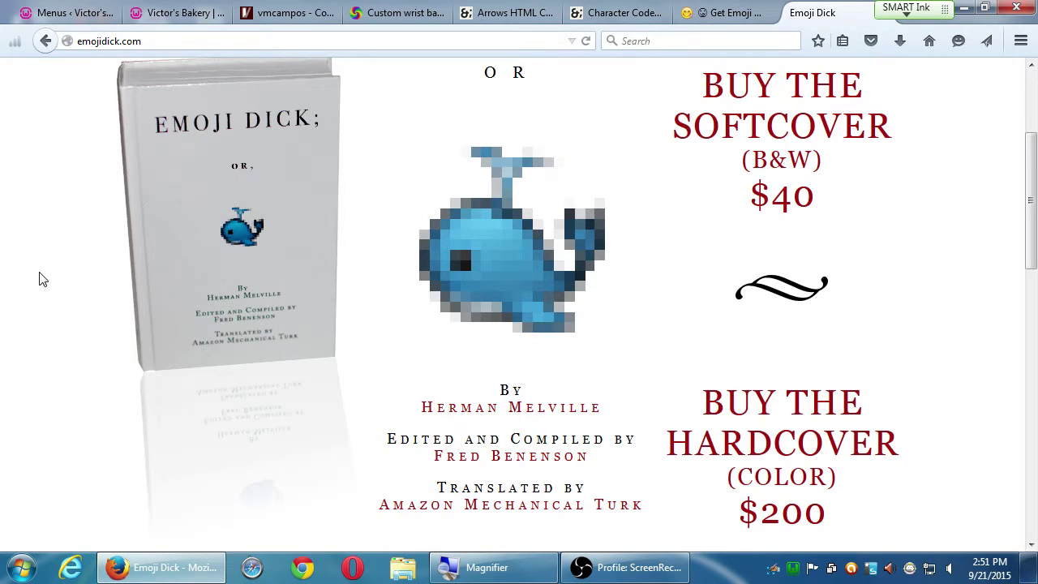
scroll(169, 333, "down", 3)
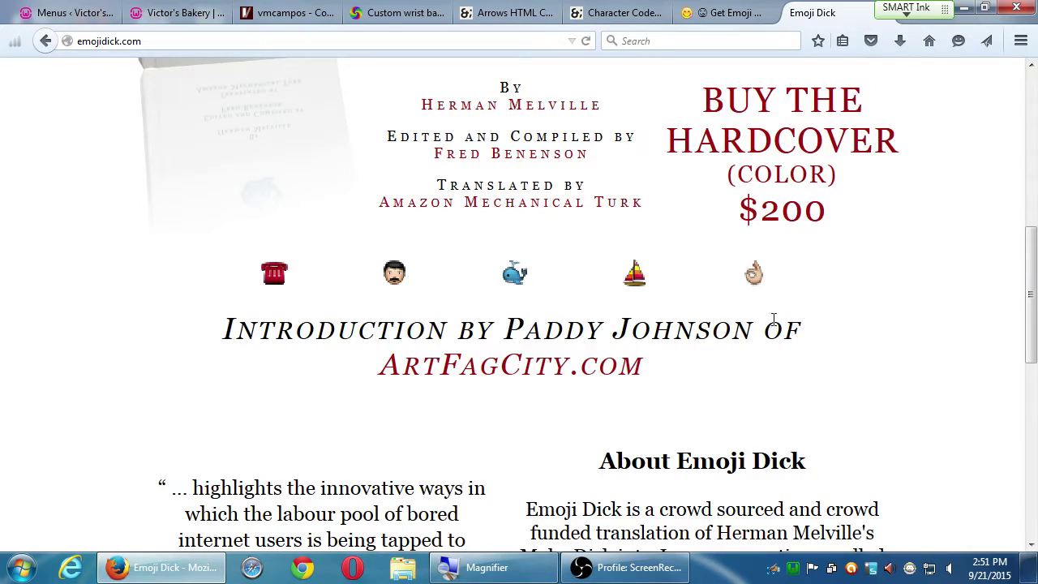
scroll(751, 330, "down", 6)
scroll(754, 341, "up", 8)
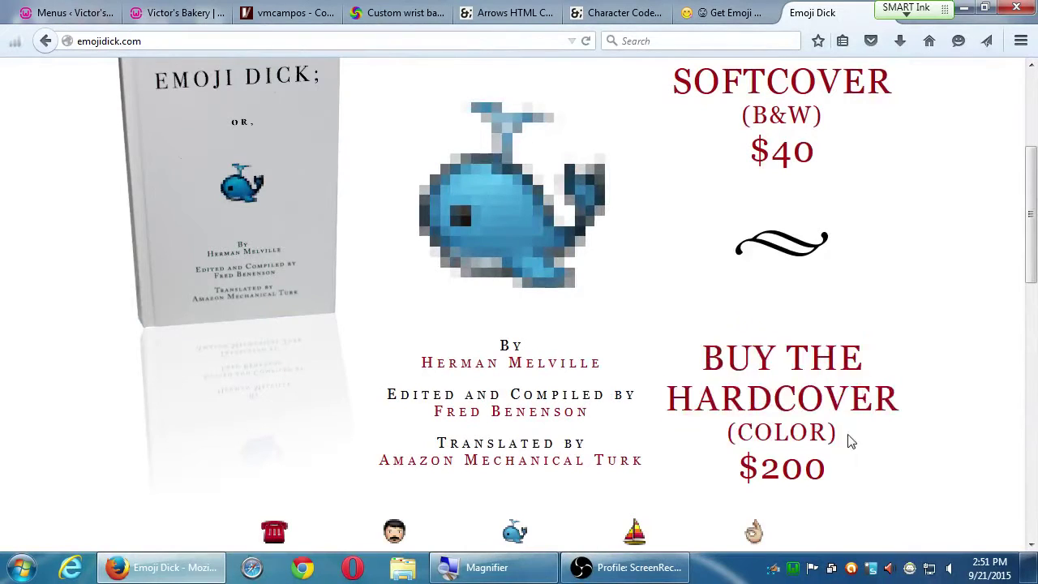
left_click_drag(851, 442, 807, 425)
scroll(862, 343, "up", 3)
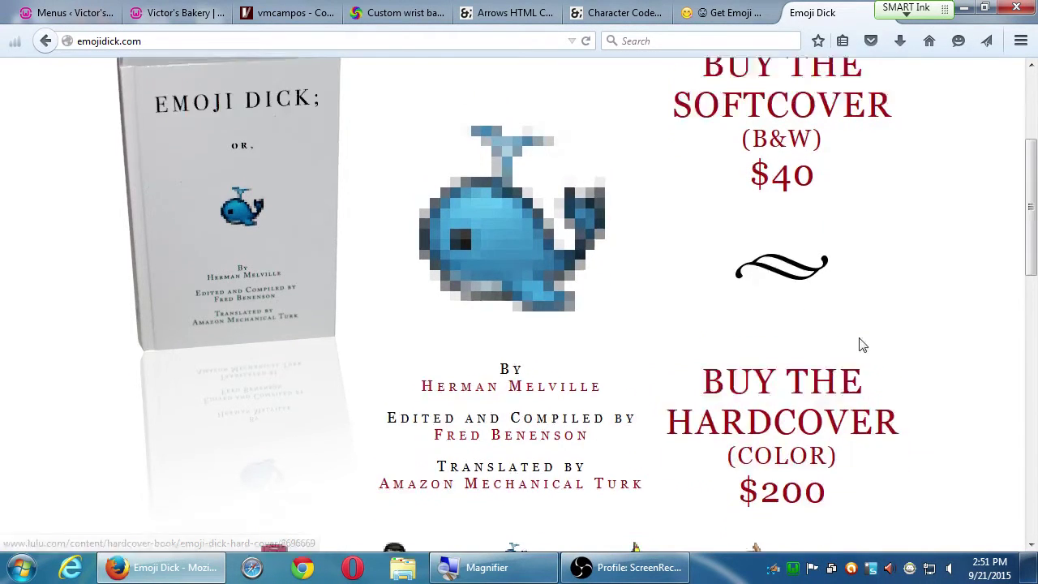
Step: Open the softcover edition's shop page and examine its description, reviews and product details
triple_click(784, 268)
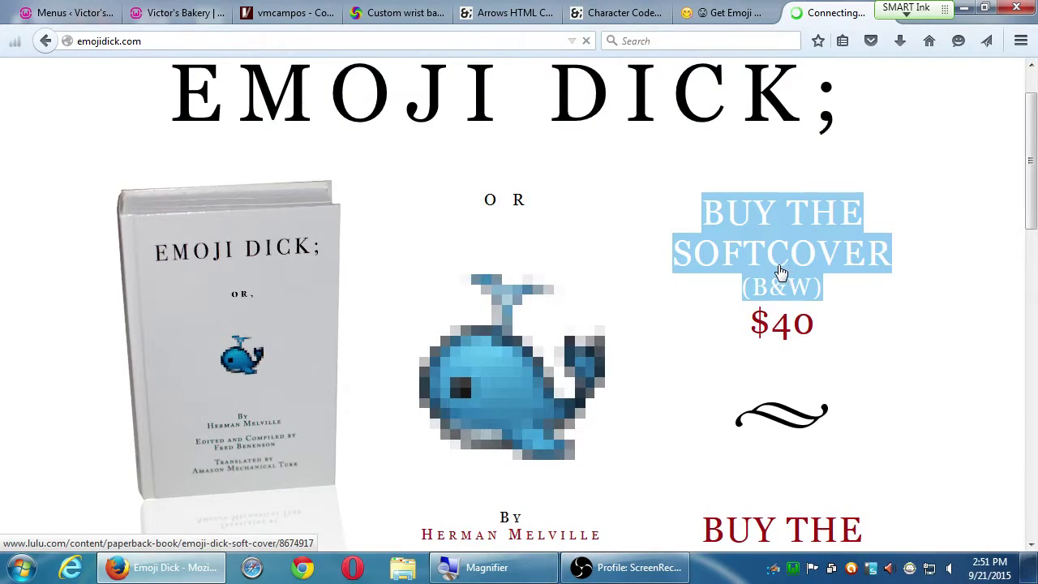
scroll(627, 350, "down", 10)
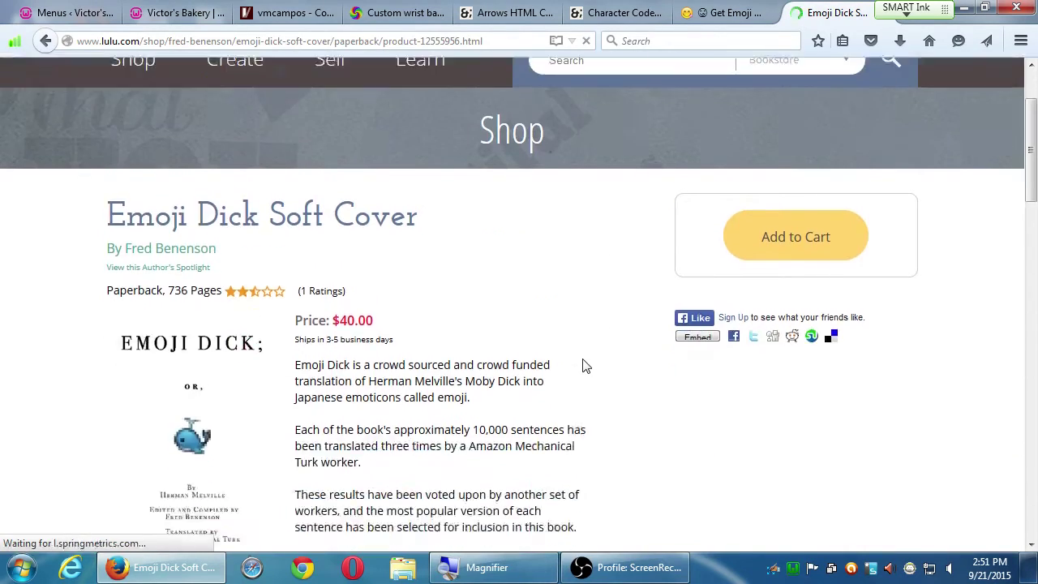
scroll(590, 360, "down", 3)
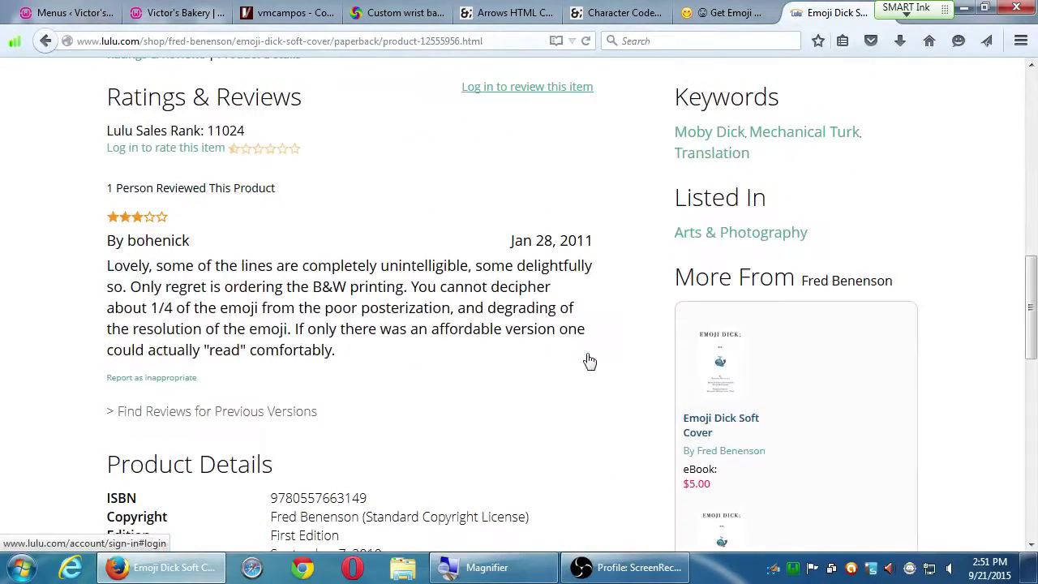
scroll(590, 361, "down", 4)
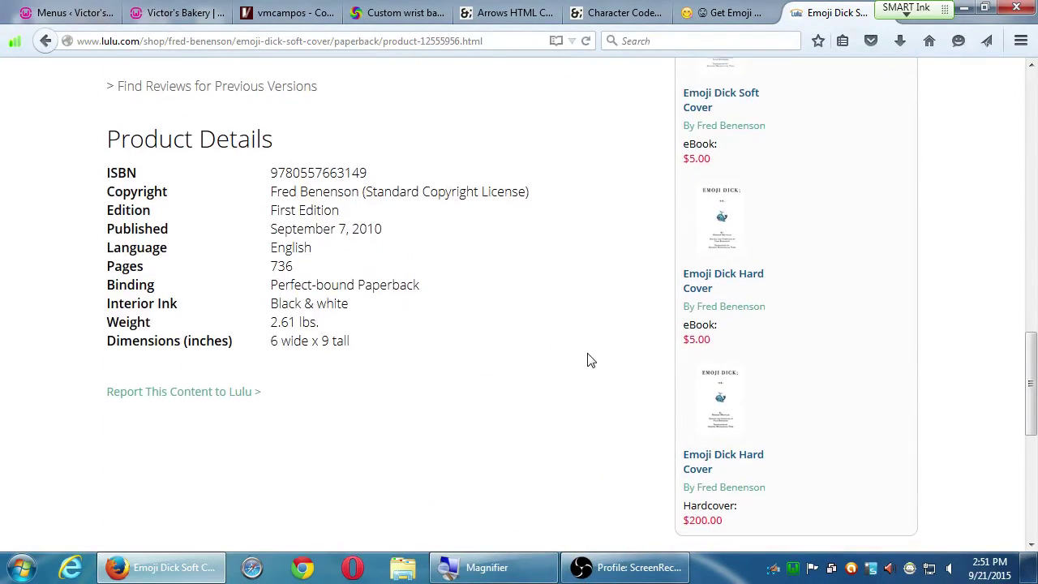
scroll(589, 361, "down", 4)
scroll(589, 361, "up", 2)
scroll(590, 357, "up", 2)
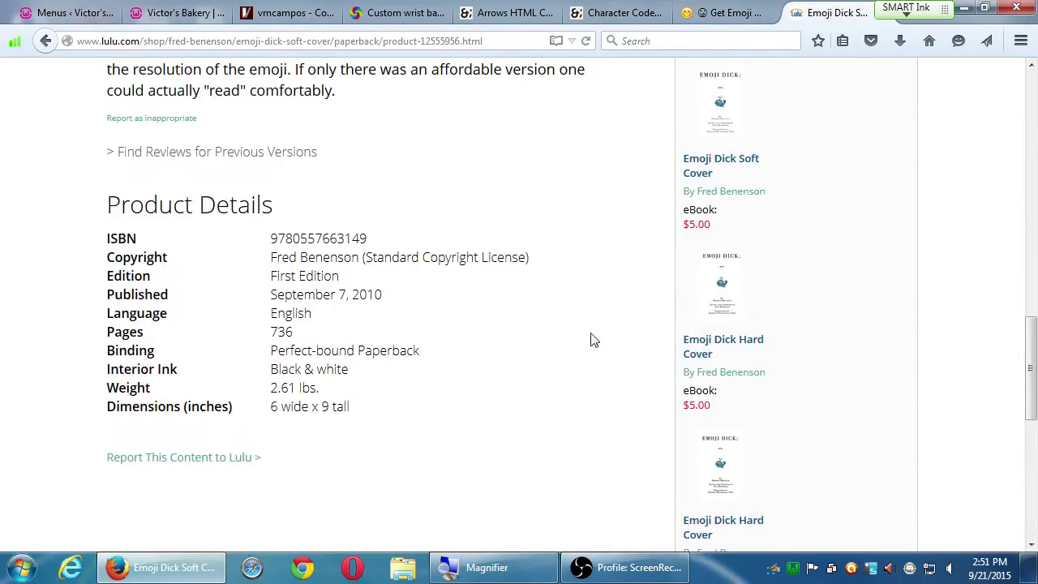
Step: Return to the getemoji.com list and look through the face, hand gesture and pale emojis
left_click(713, 22)
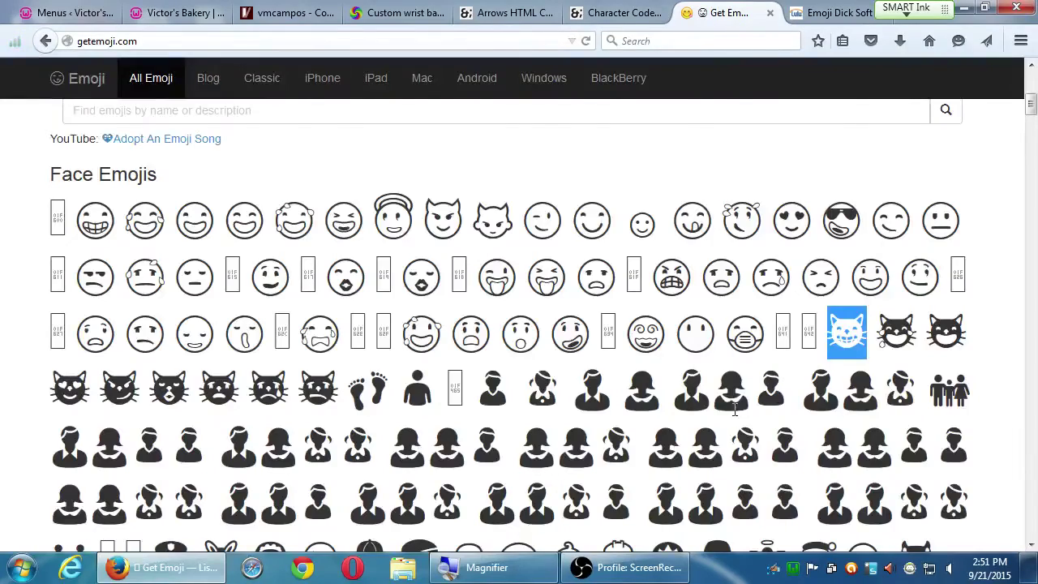
scroll(734, 412, "down", 3)
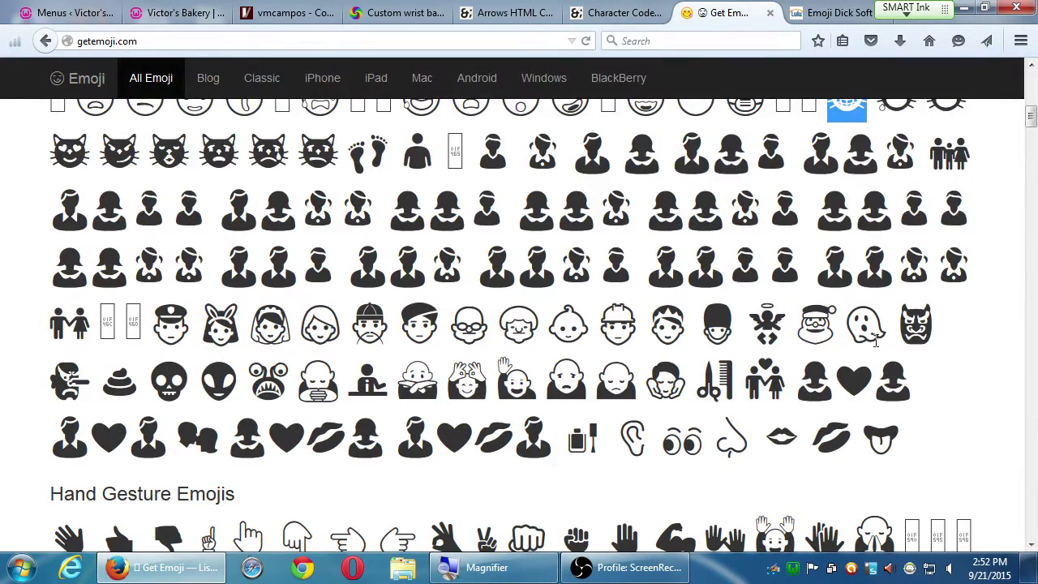
scroll(801, 325, "down", 1)
scroll(802, 324, "down", 5)
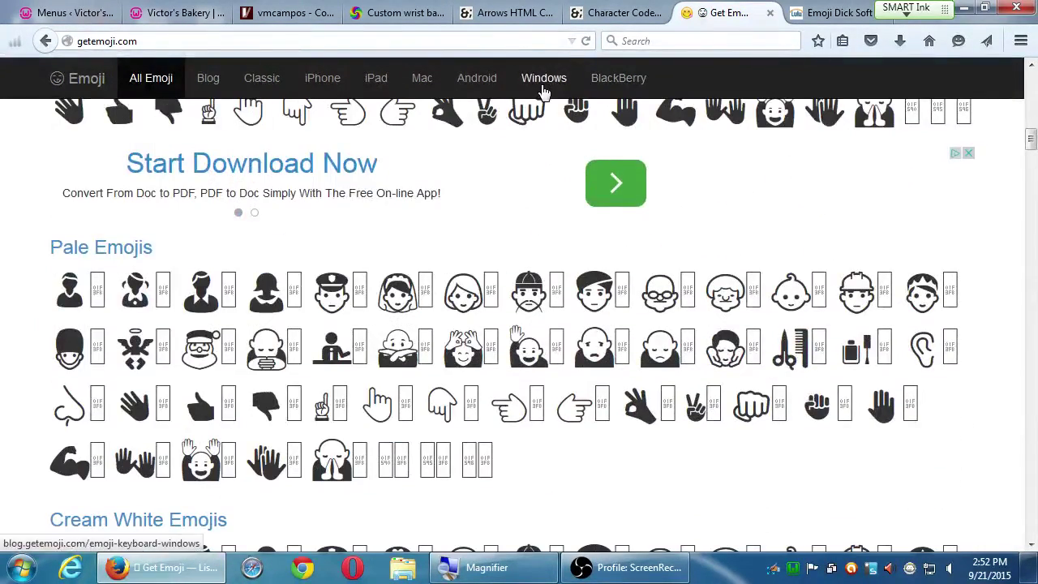
Step: Open getemoji.com's guide to using emojis on Windows, skim its keyboard instructions and return to the emoji list
left_click(545, 81)
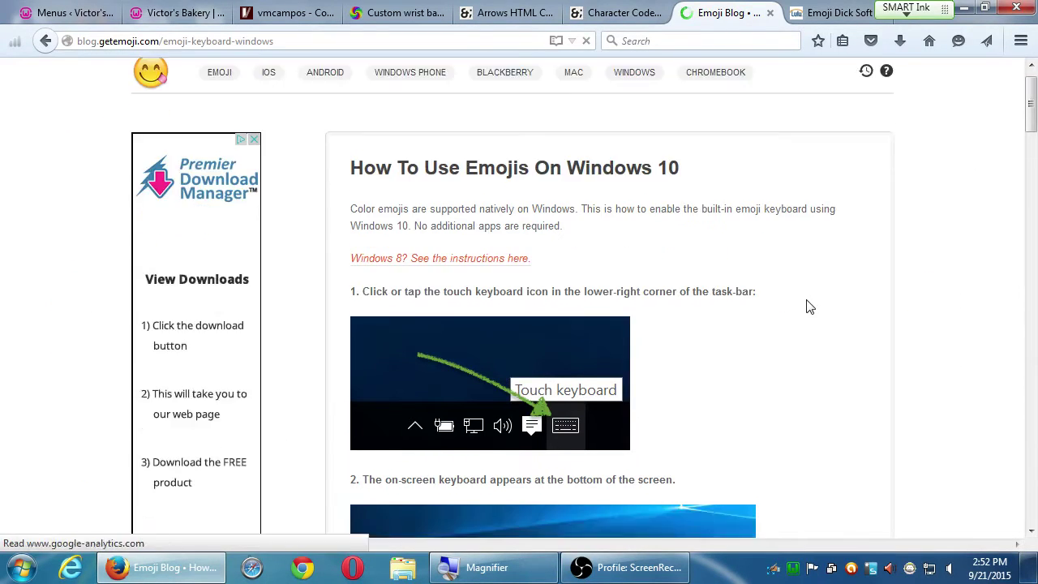
scroll(804, 292, "down", 3)
scroll(807, 288, "down", 4)
key("alt+Left")
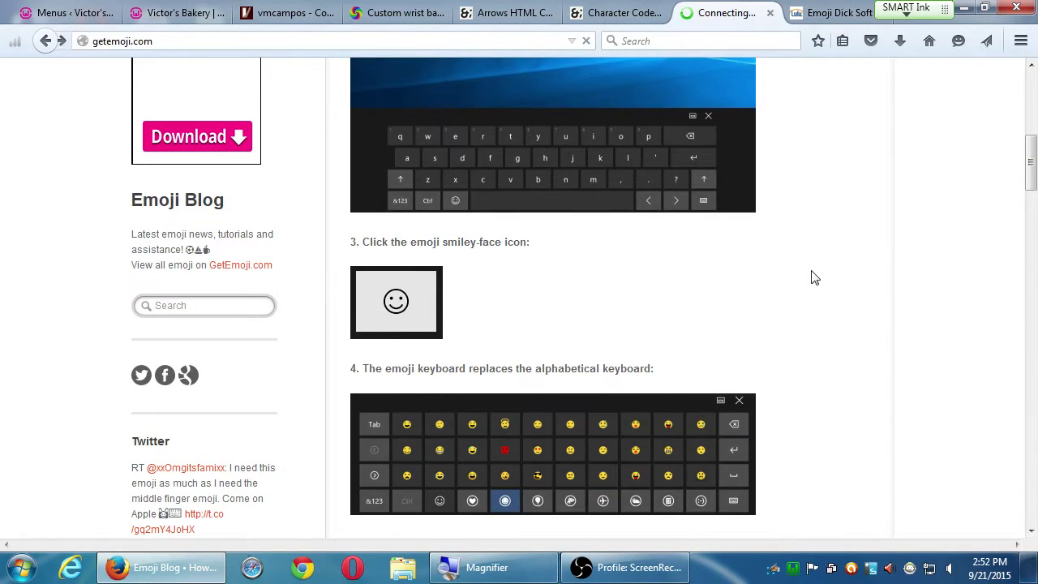
Step: Browse the emoji list from the skin-tone groups down to the Celebration and Heart Emojis sections
scroll(815, 261, "down", 4)
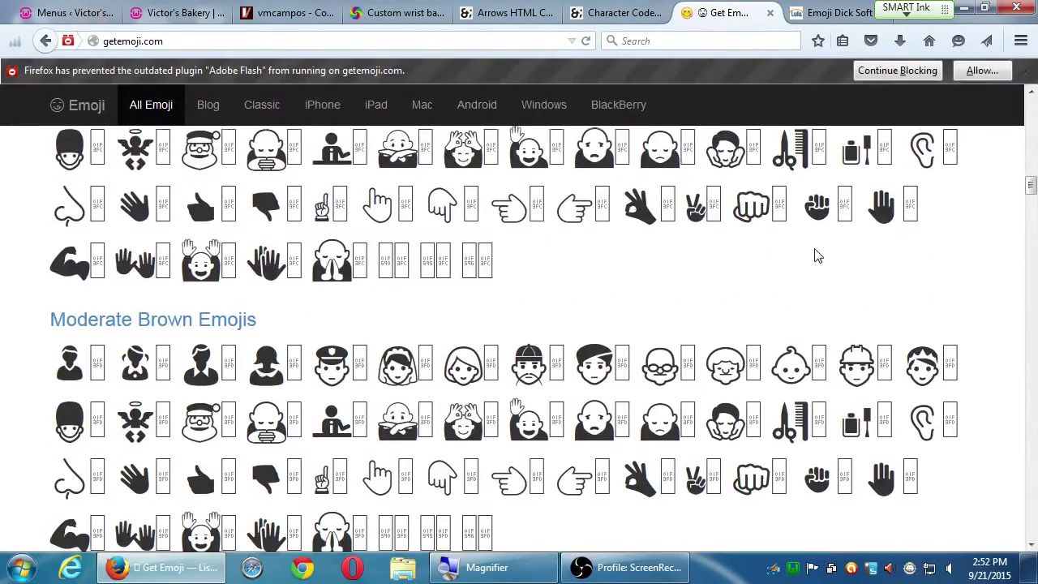
scroll(807, 258, "down", 6)
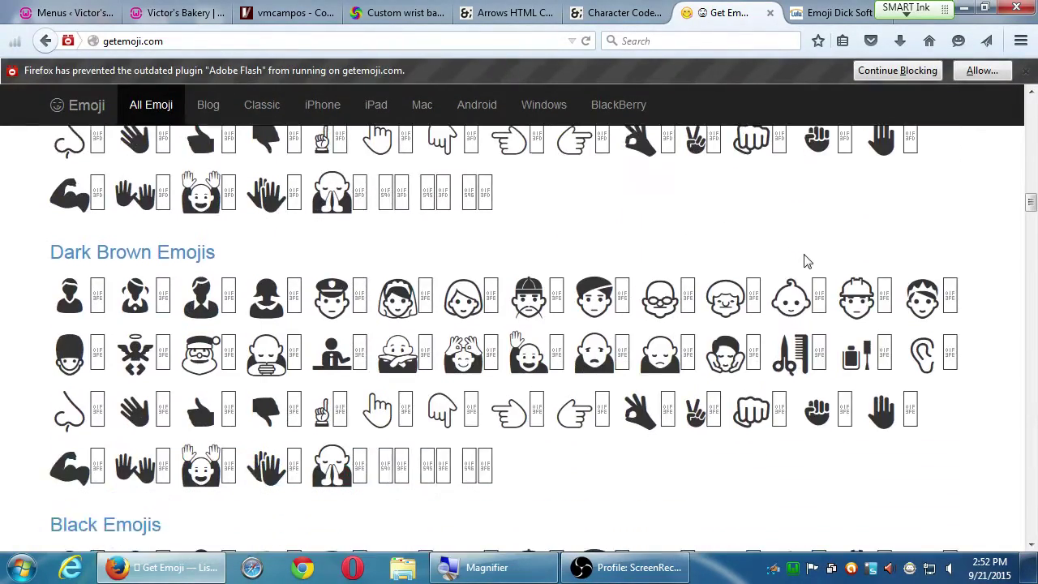
scroll(807, 261, "down", 1)
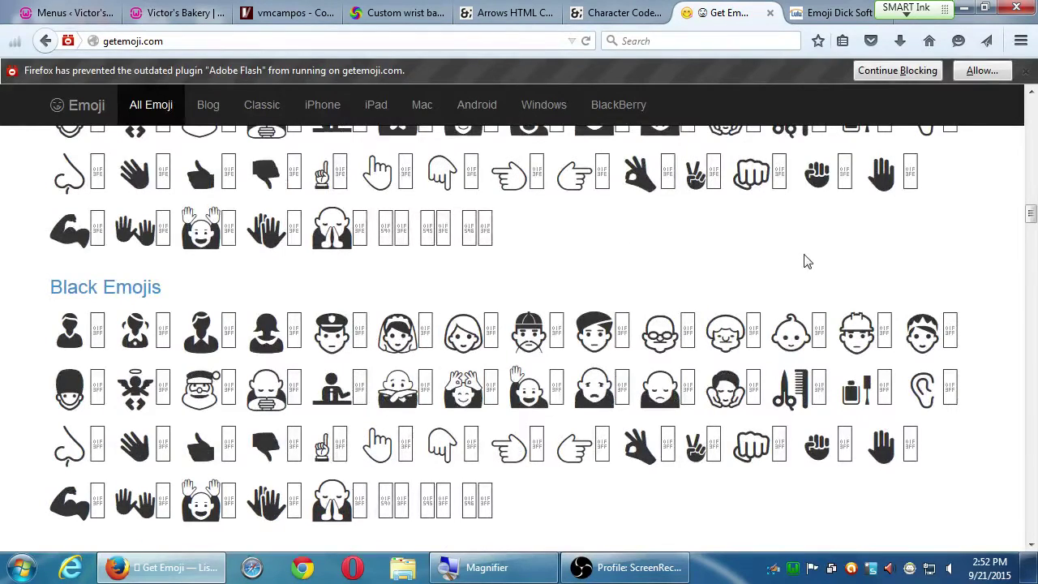
scroll(807, 261, "down", 1)
left_click_drag(1034, 236, 1033, 299)
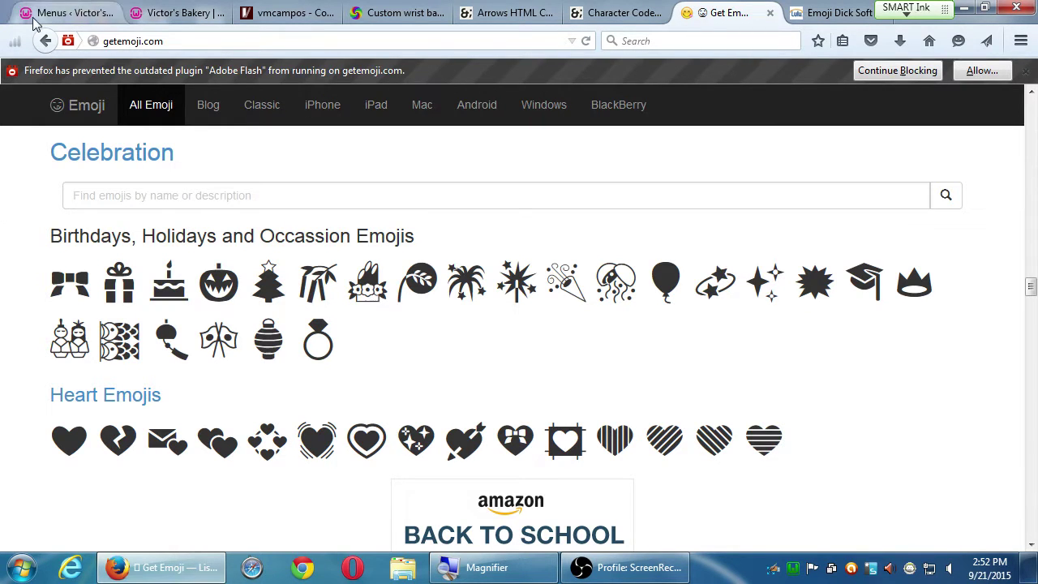
Step: Check the Home menu item on the bakery site's front page and open the WordPress admin's installed themes
left_click(134, 16)
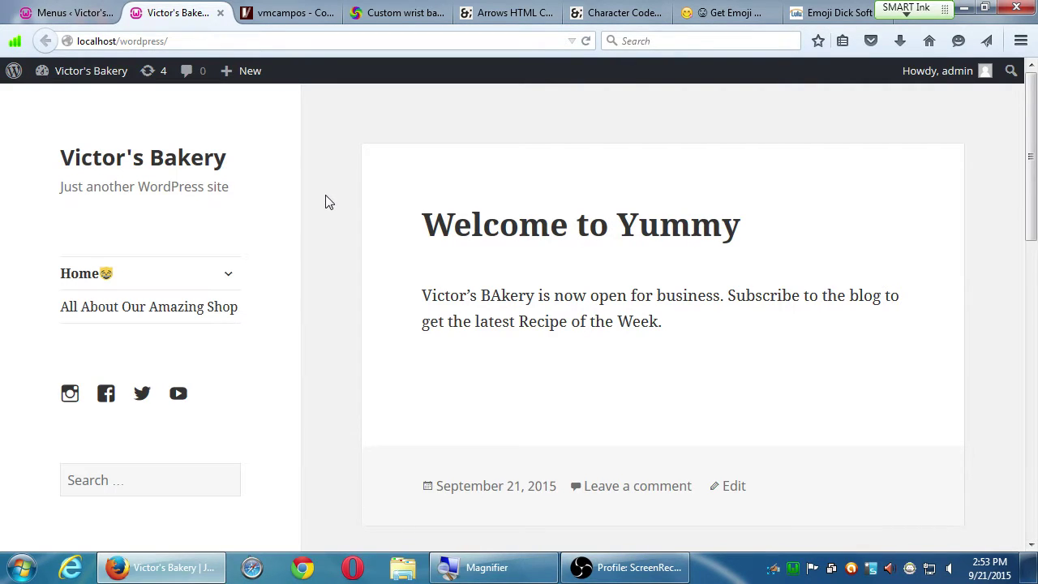
left_click(84, 17)
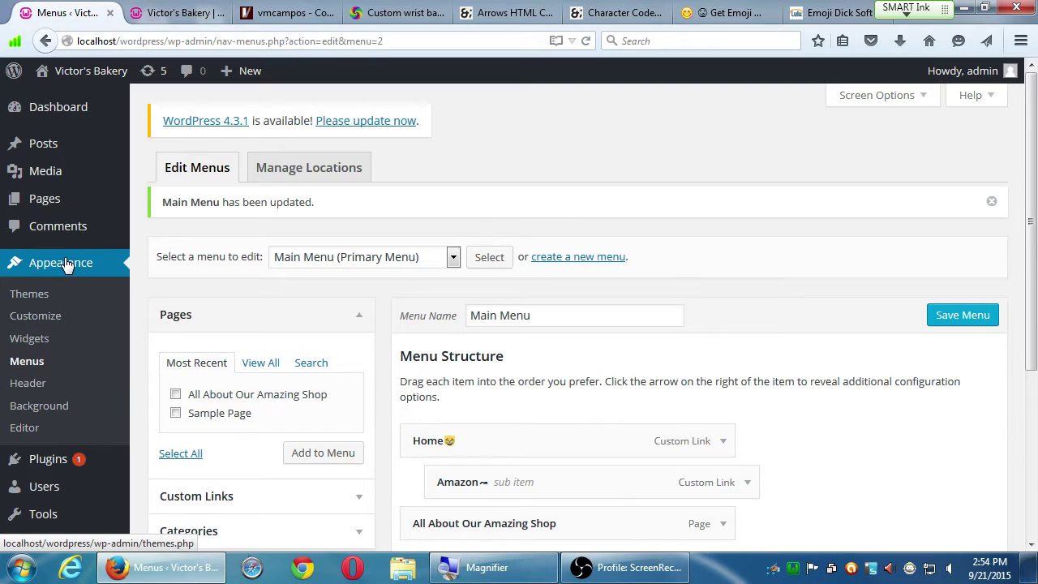
left_click(35, 296)
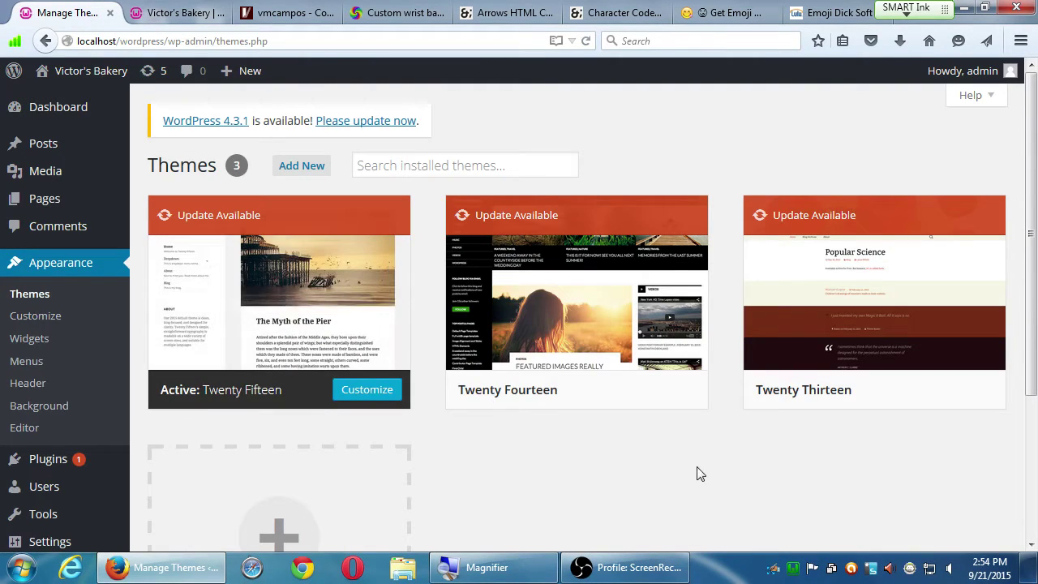
scroll(691, 462, "down", 2)
scroll(691, 459, "up", 2)
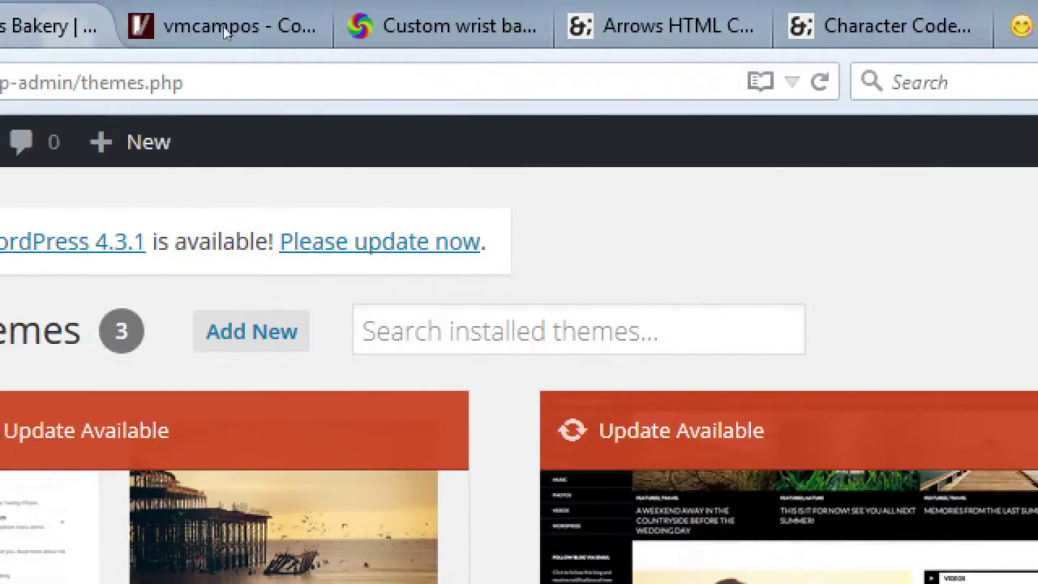
Step: Open the screen for adding new themes and browse the Featured themes down to the Sketch and Golden Eagle Lite previews
mouse_move(120, 70)
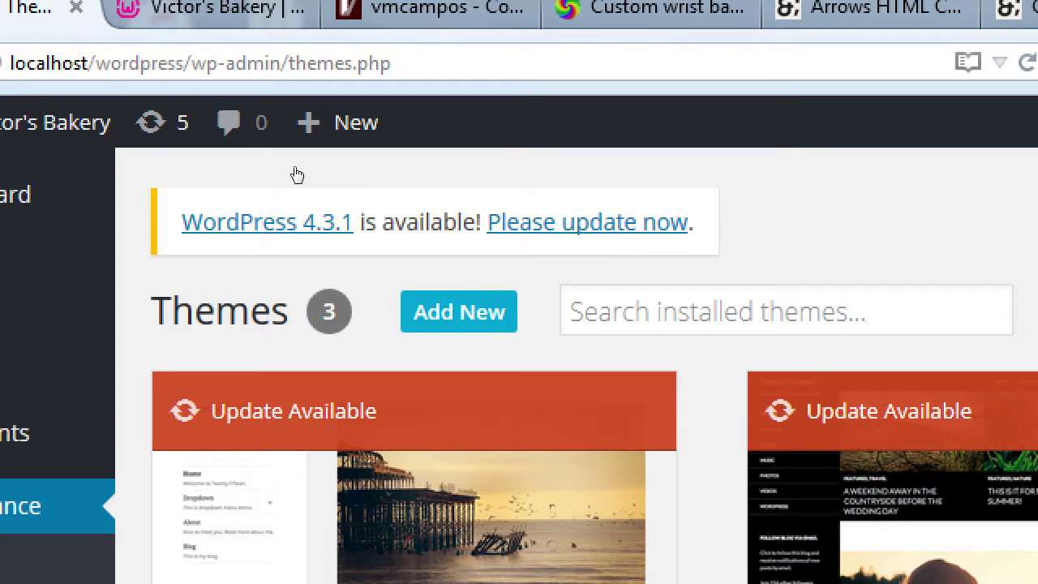
key("Return")
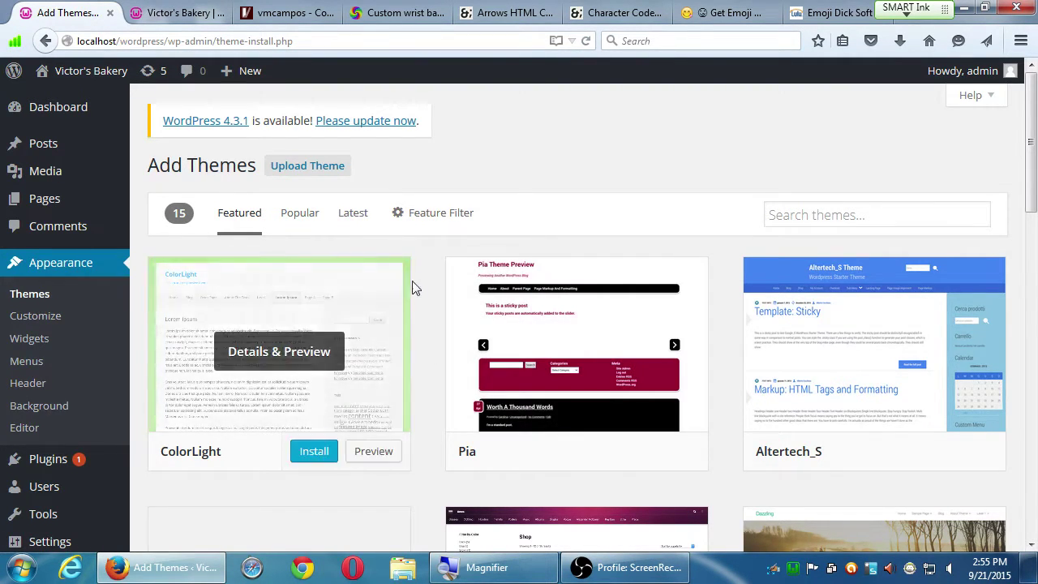
scroll(432, 349, "down", 4)
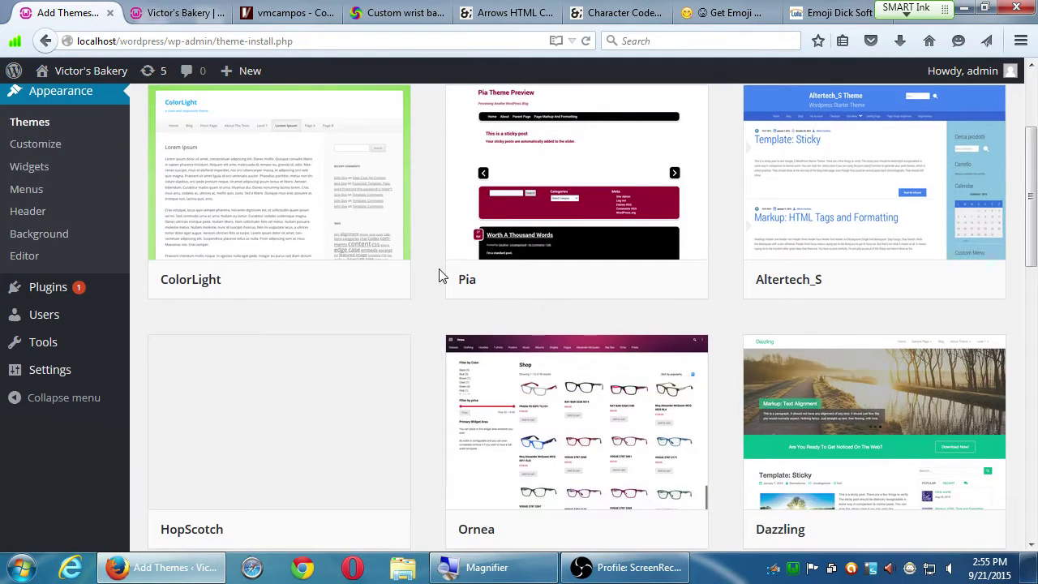
scroll(436, 280, "up", 3)
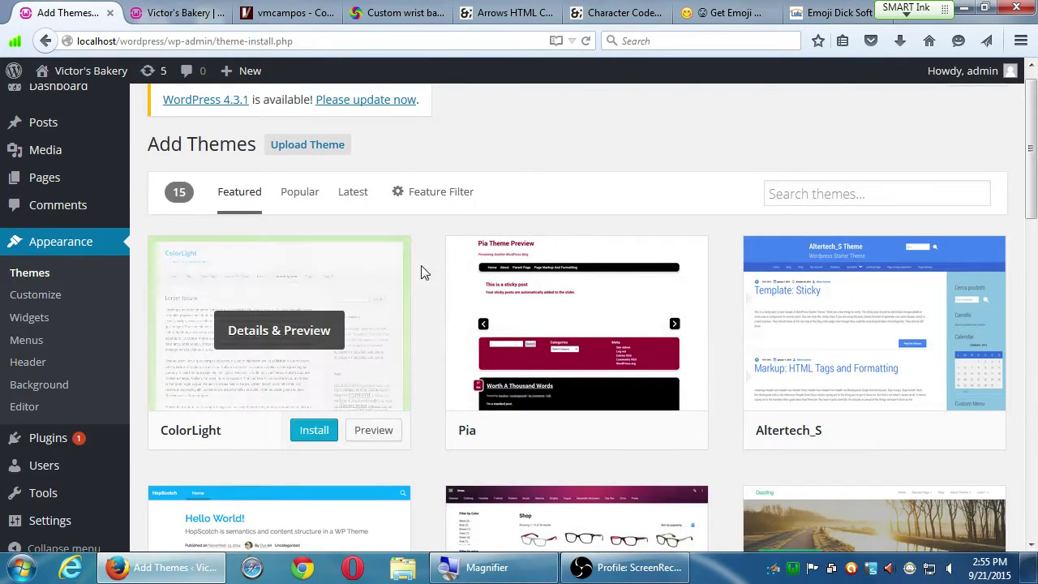
scroll(438, 340, "down", 5)
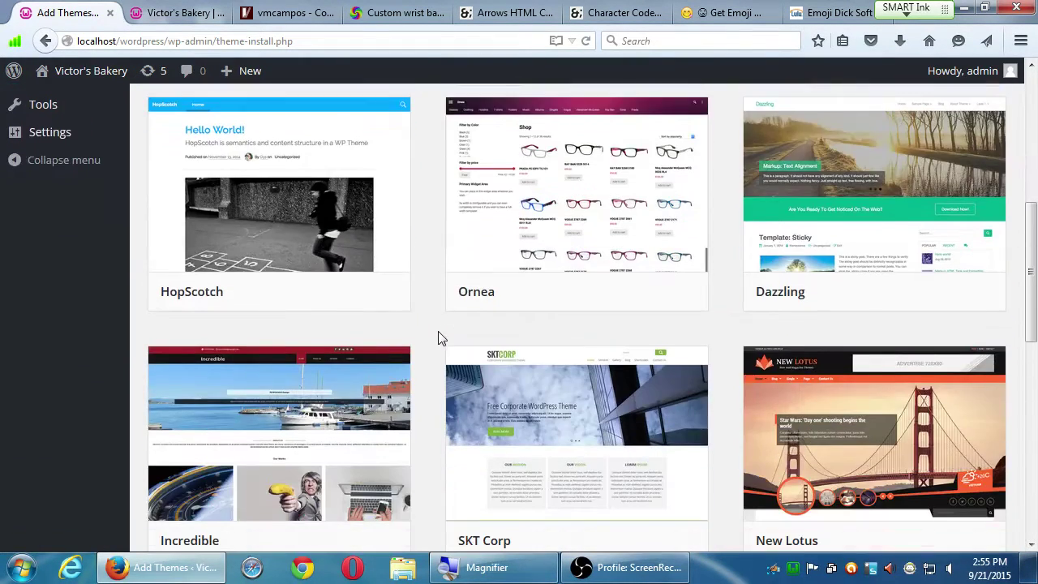
scroll(968, 385, "down", 3)
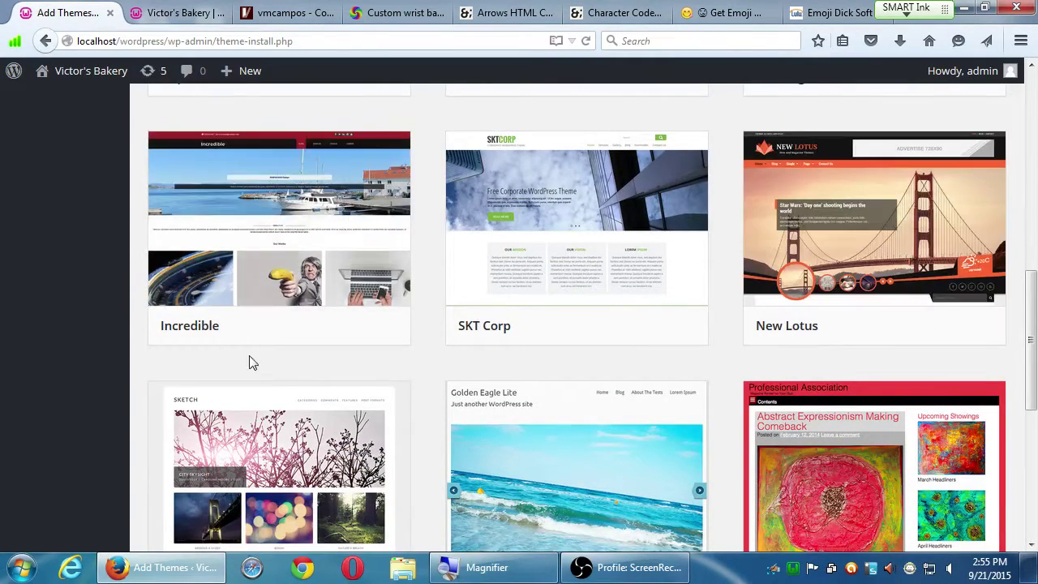
Step: Browse the remaining Featured themes to the end of the list and open the preview of the Floki theme
scroll(236, 325, "down", 4)
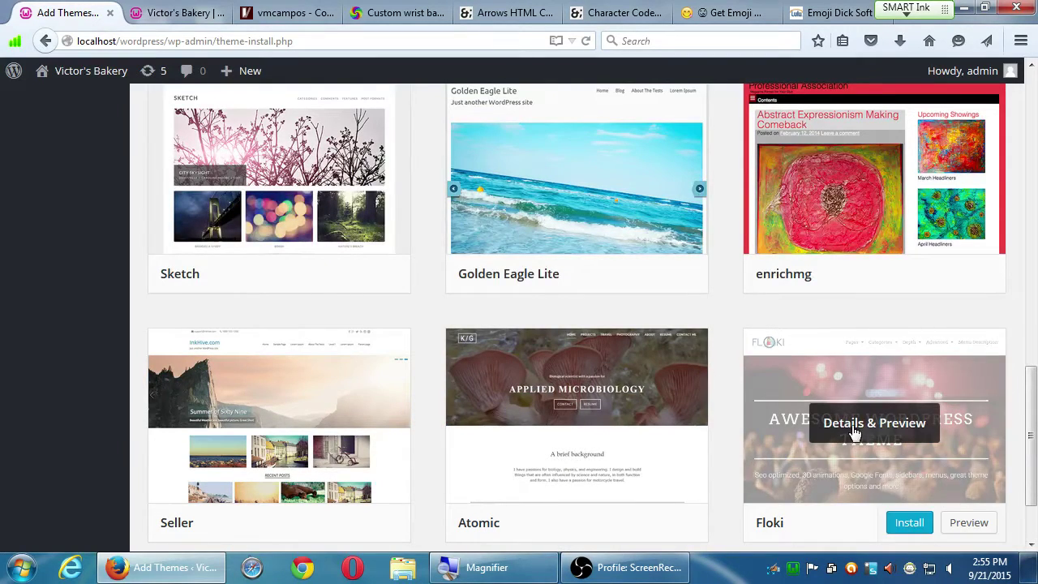
scroll(538, 222, "up", 1)
scroll(584, 243, "down", 2)
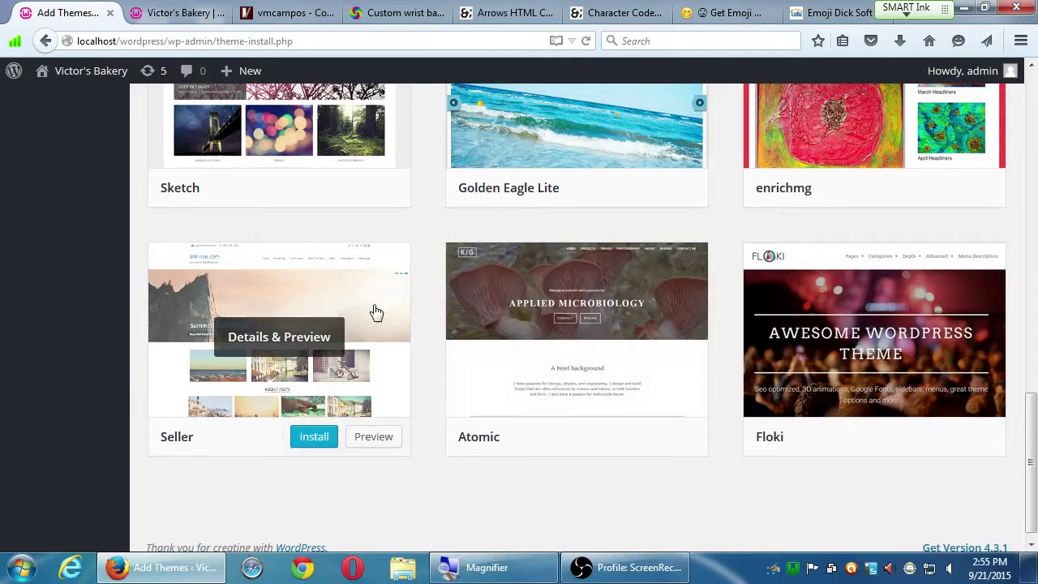
mouse_move(873, 355)
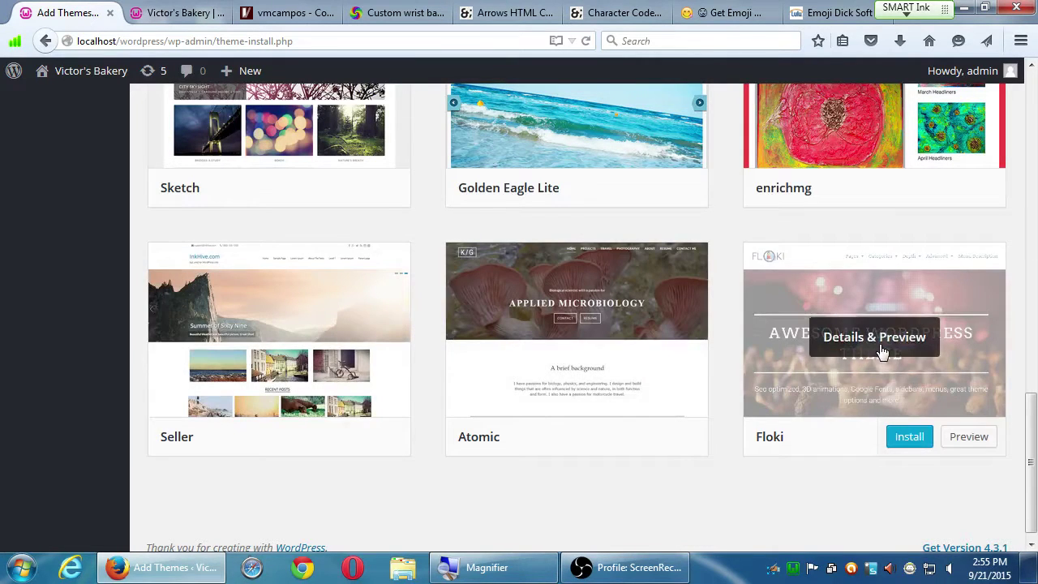
left_click(880, 351)
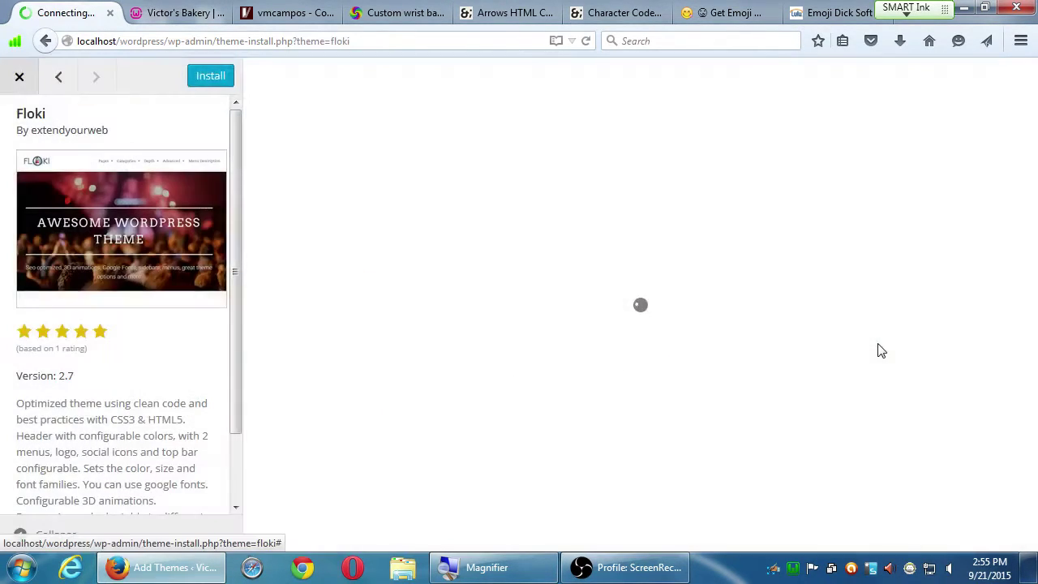
Step: Examine the Floki demo page's header, banner, posts, headings, lists and form elements, and close the preview
scroll(779, 321, "down", 10)
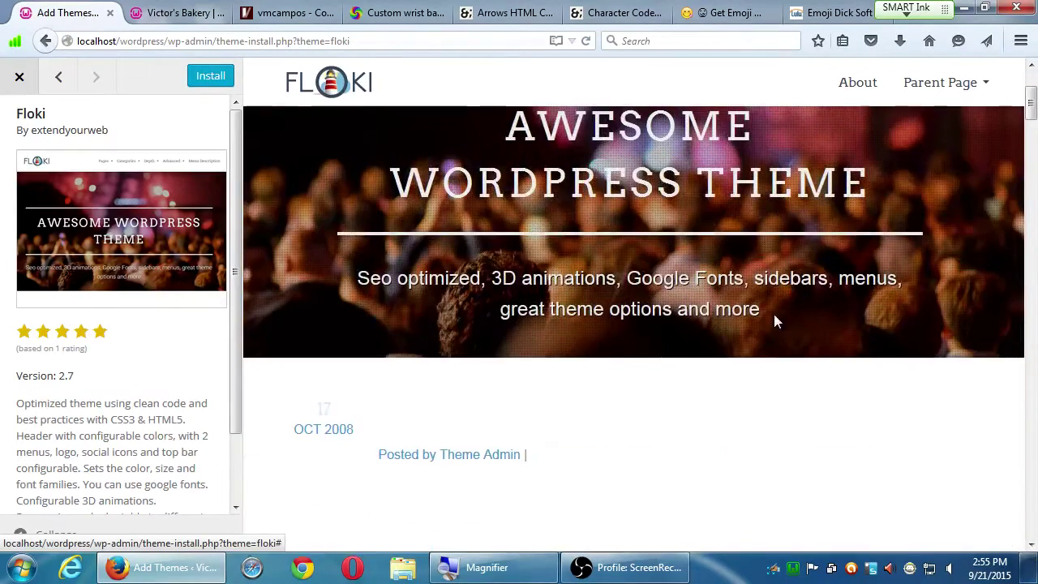
scroll(777, 320, "up", 8)
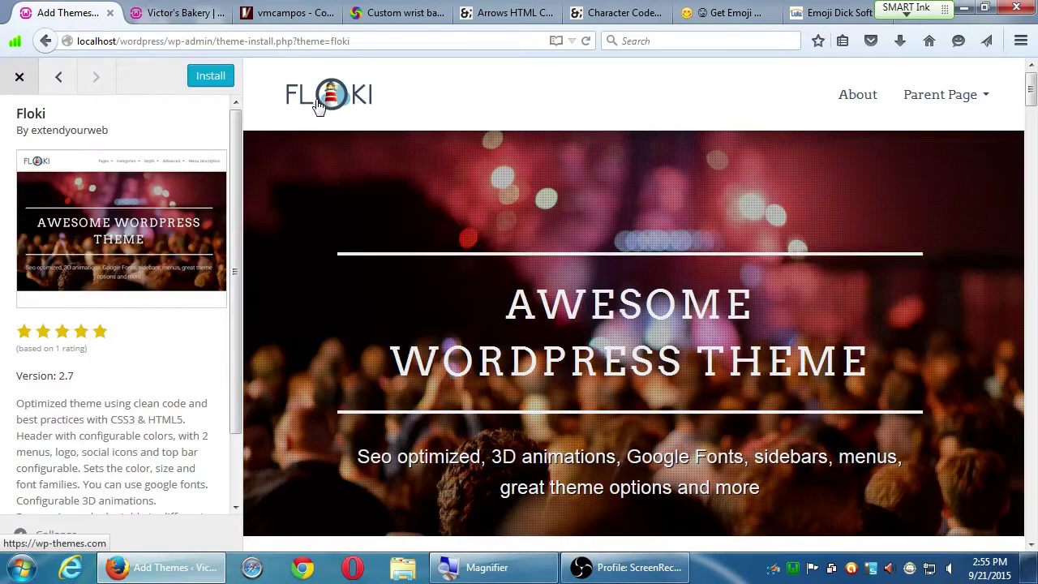
mouse_move(903, 107)
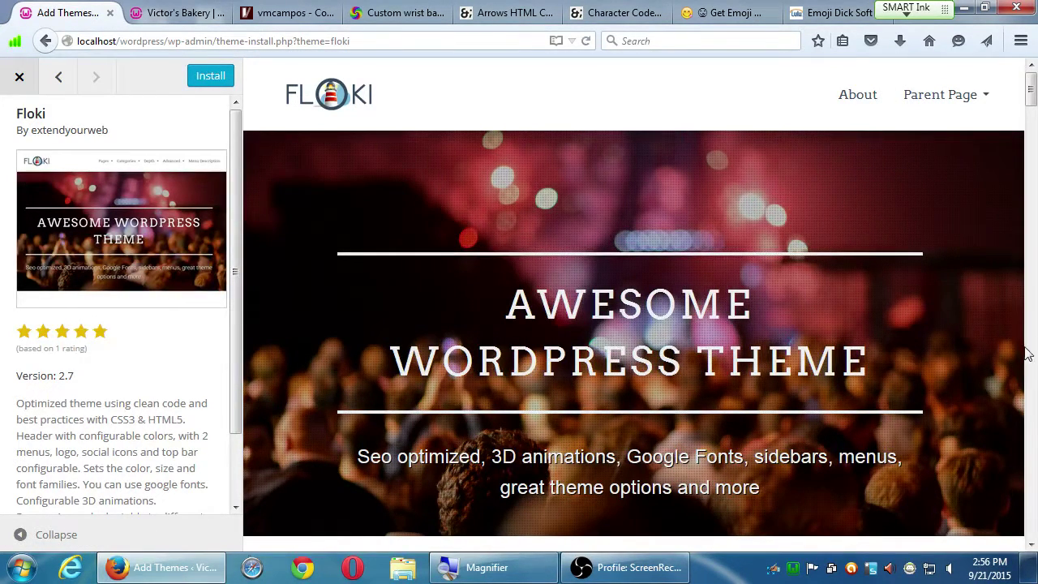
left_click(1033, 351)
scroll(474, 283, "down", 5)
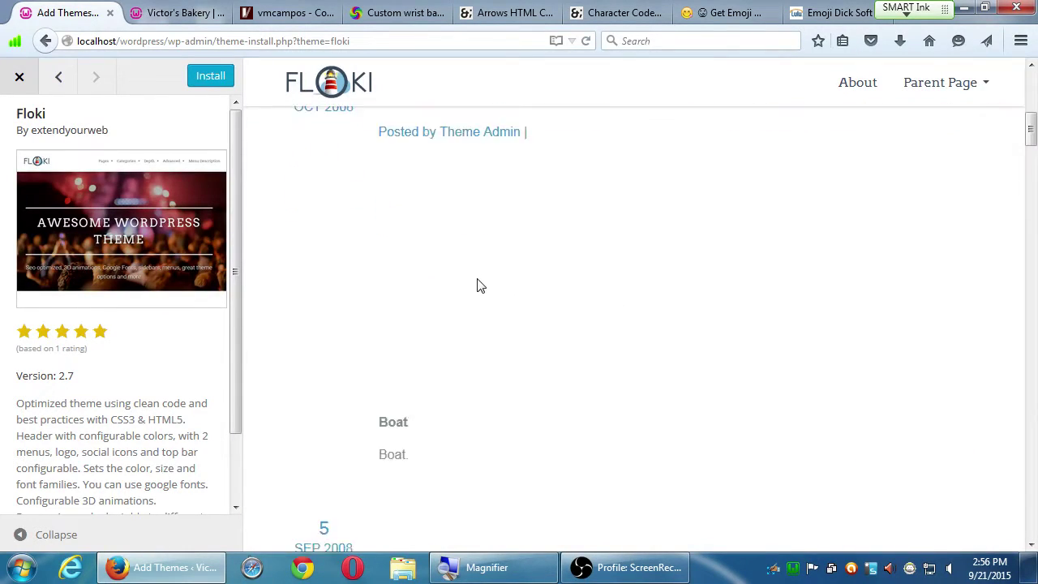
scroll(481, 287, "down", 10)
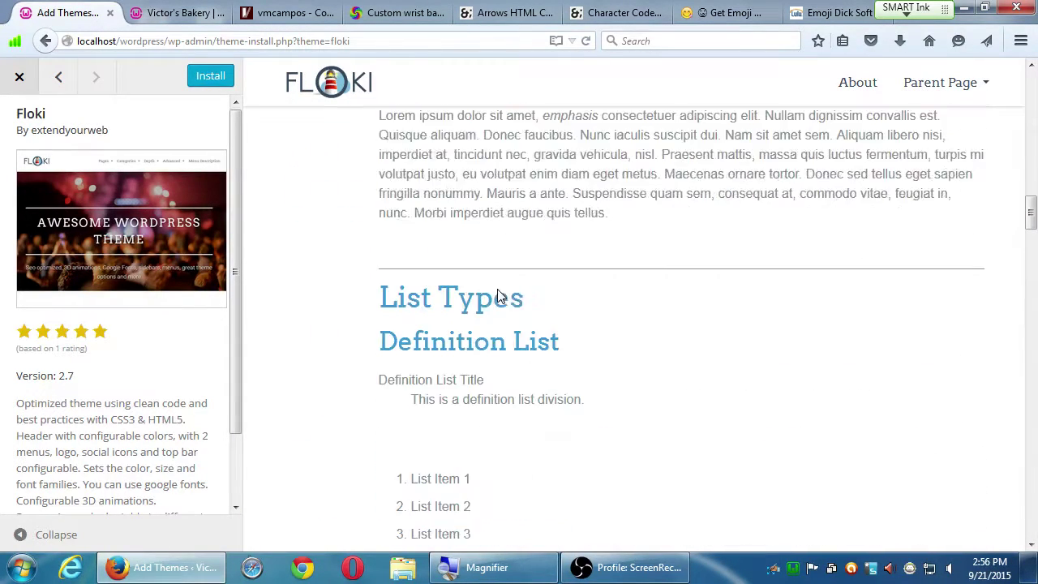
scroll(503, 297, "down", 10)
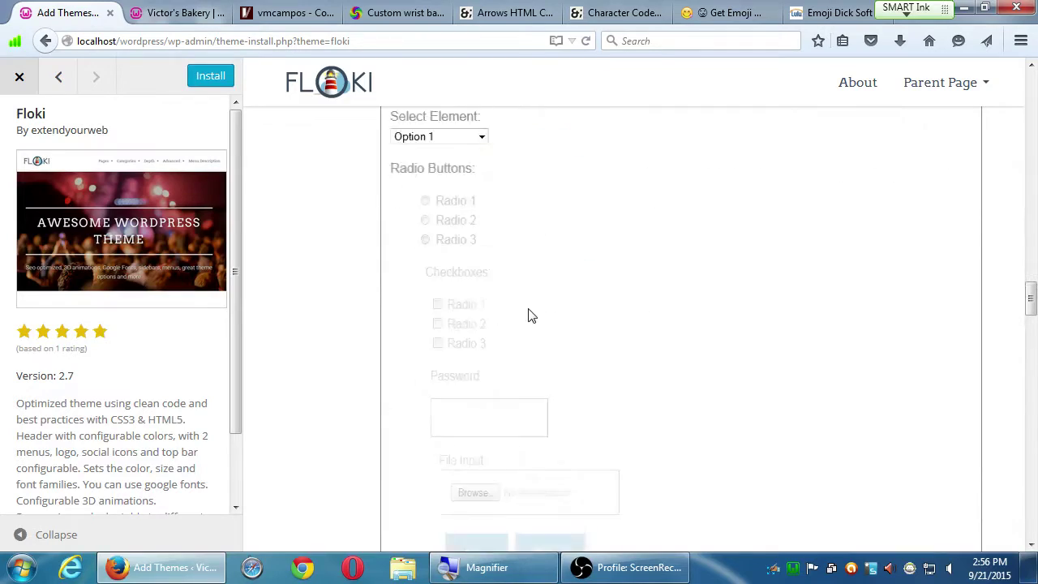
scroll(531, 314, "up", 10)
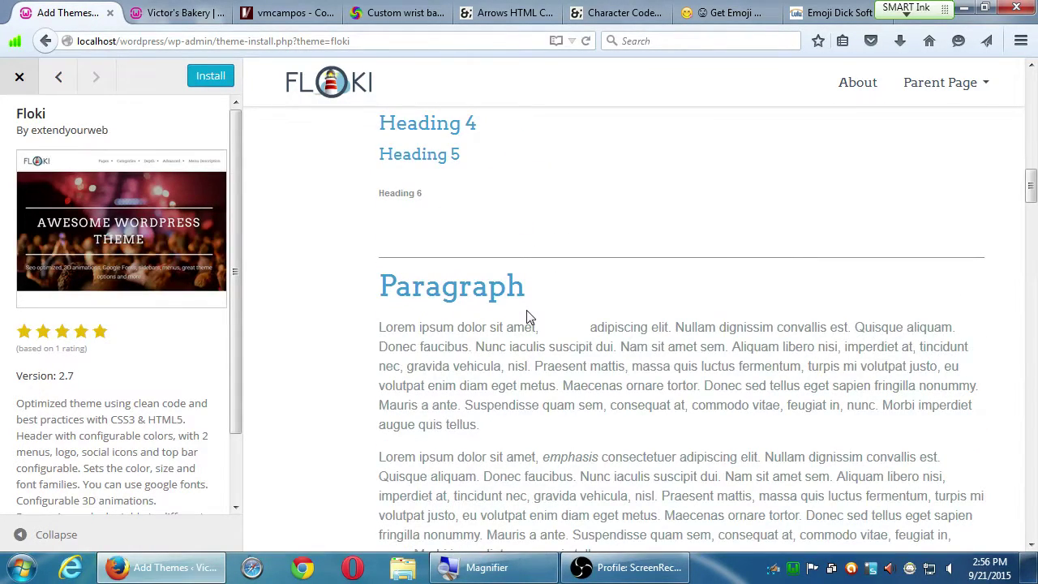
scroll(526, 315, "up", 15)
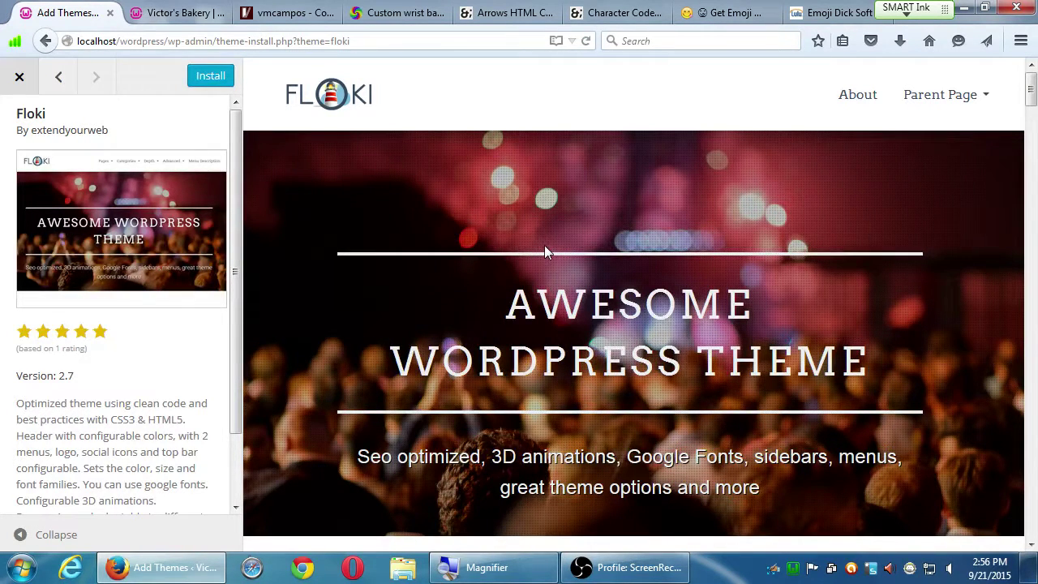
scroll(592, 239, "down", 2)
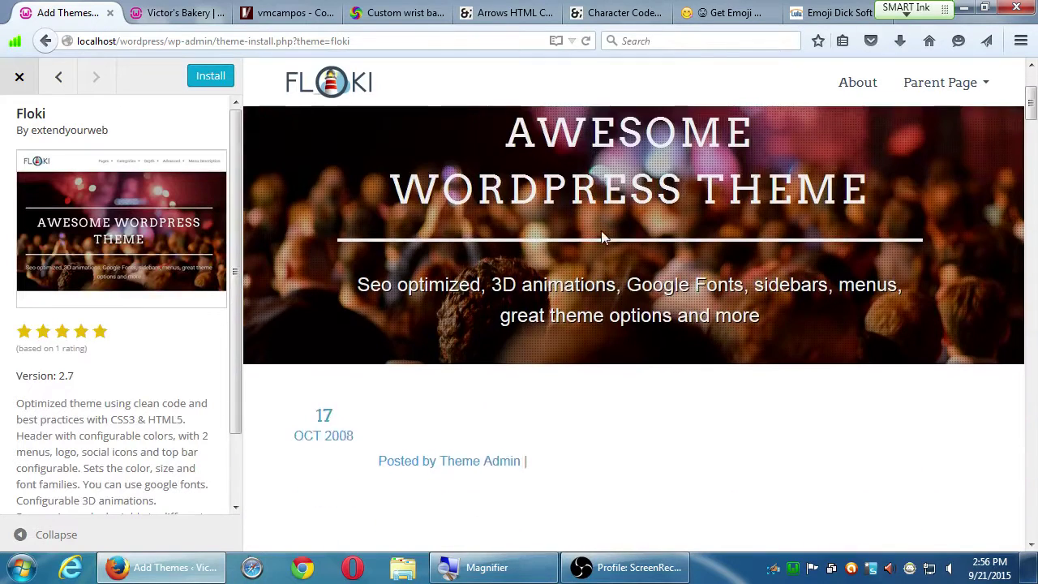
scroll(601, 231, "down", 5)
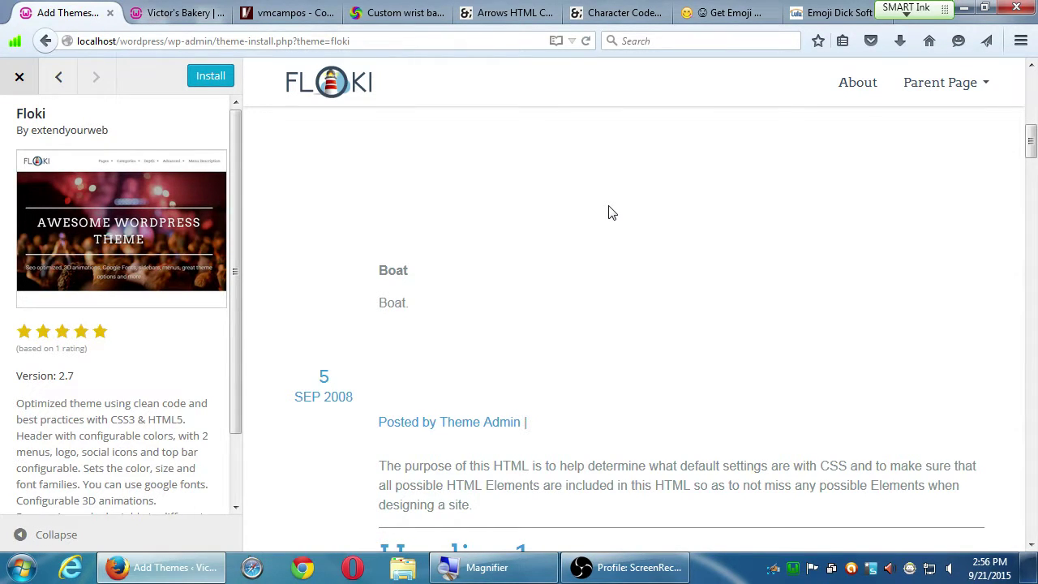
left_click(19, 77)
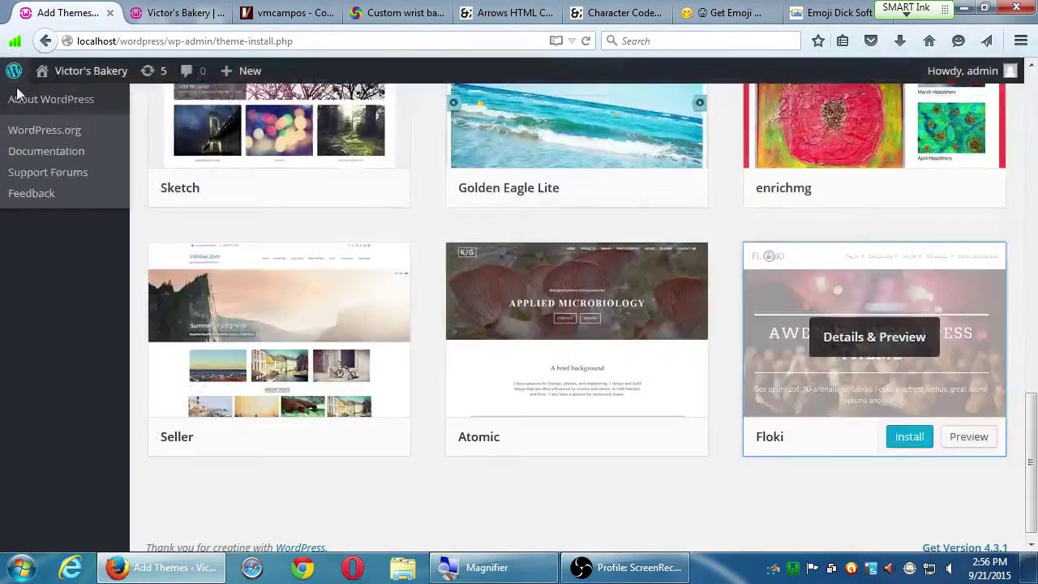
Step: Compare the Featured and Popular theme collections and show the Latest themes
scroll(560, 434, "up", 4)
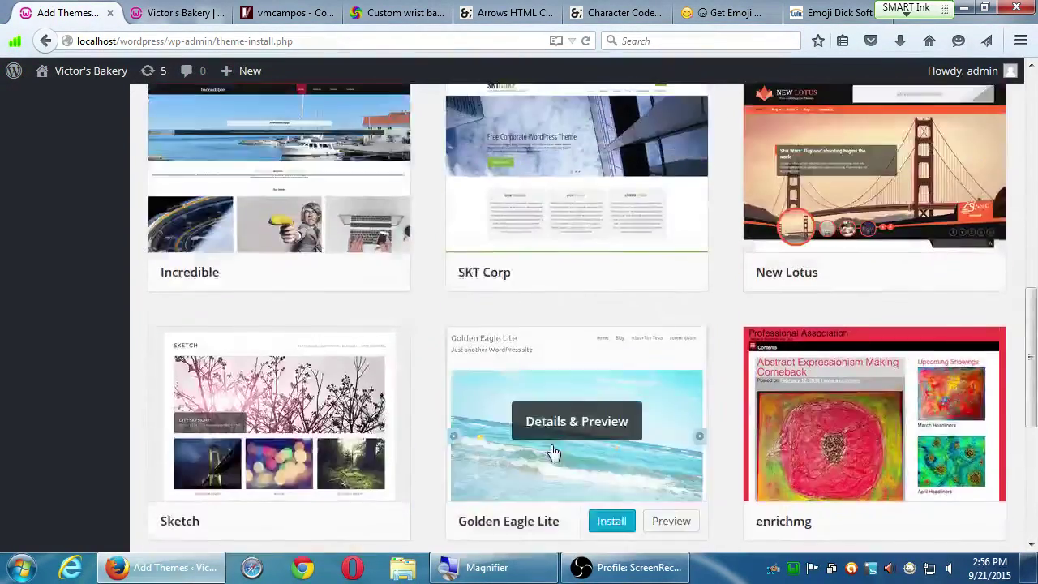
scroll(551, 452, "up", 10)
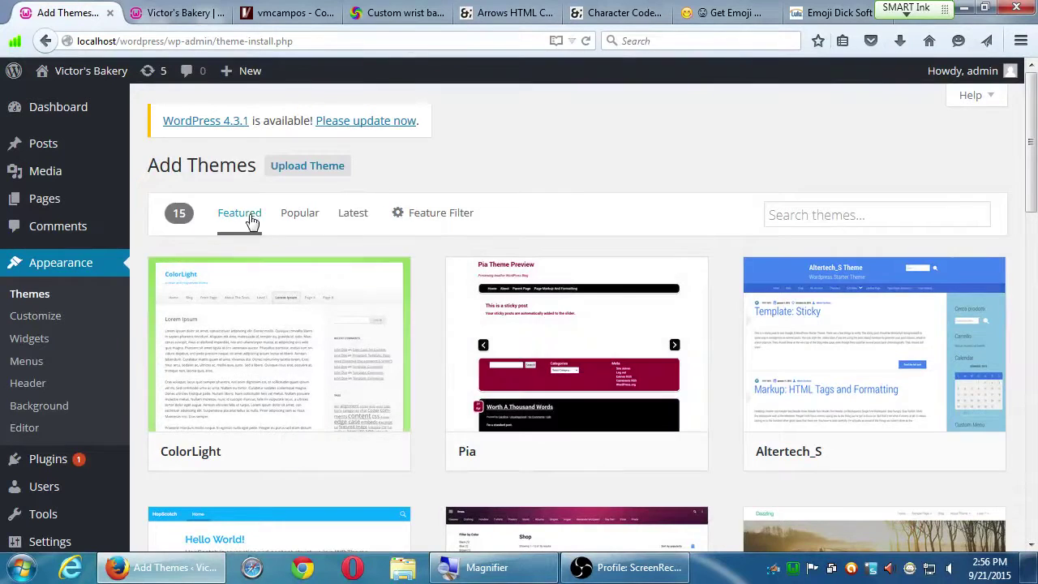
left_click(300, 216)
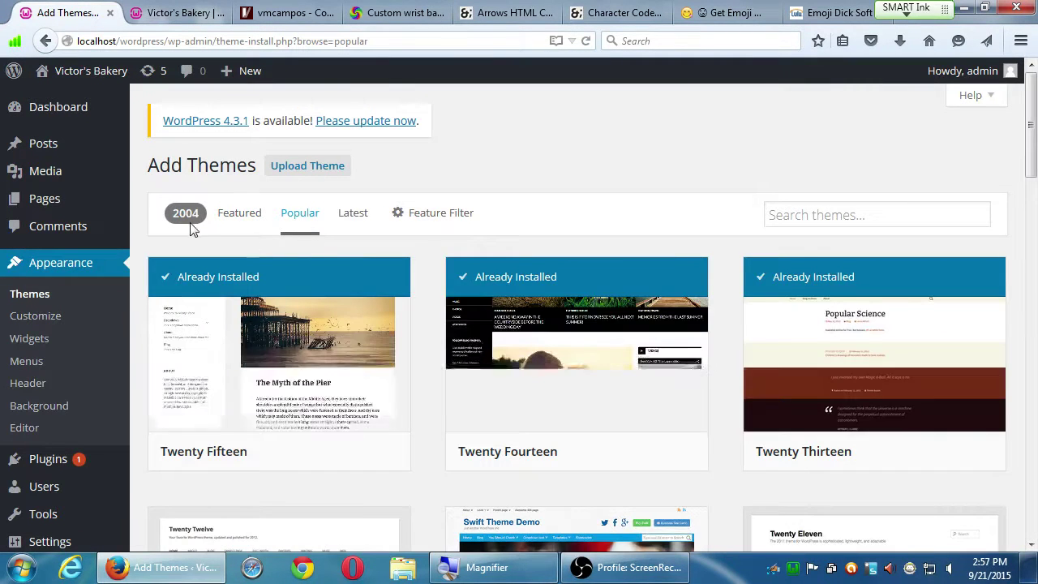
left_click(246, 222)
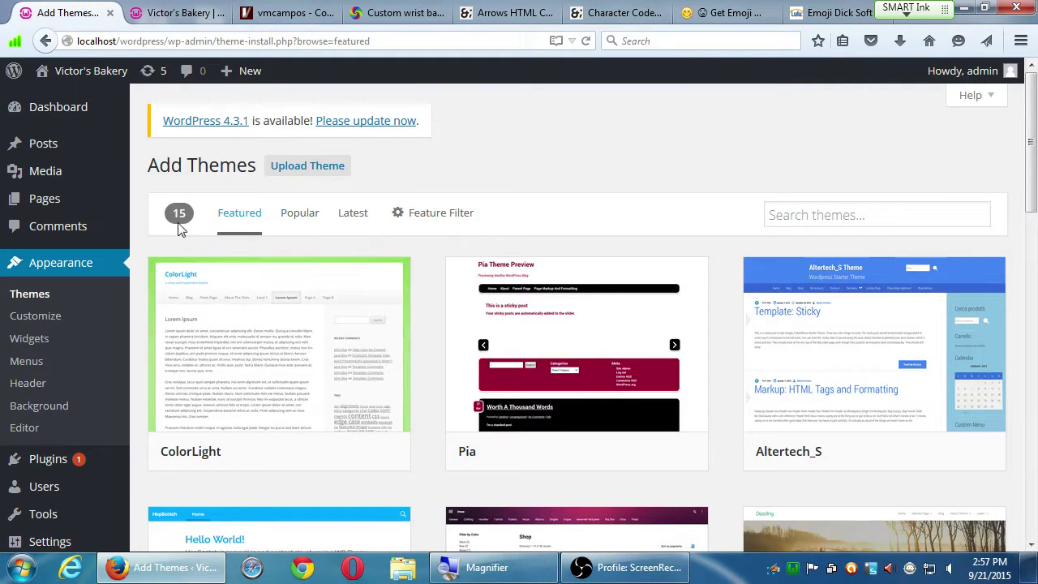
left_click(300, 221)
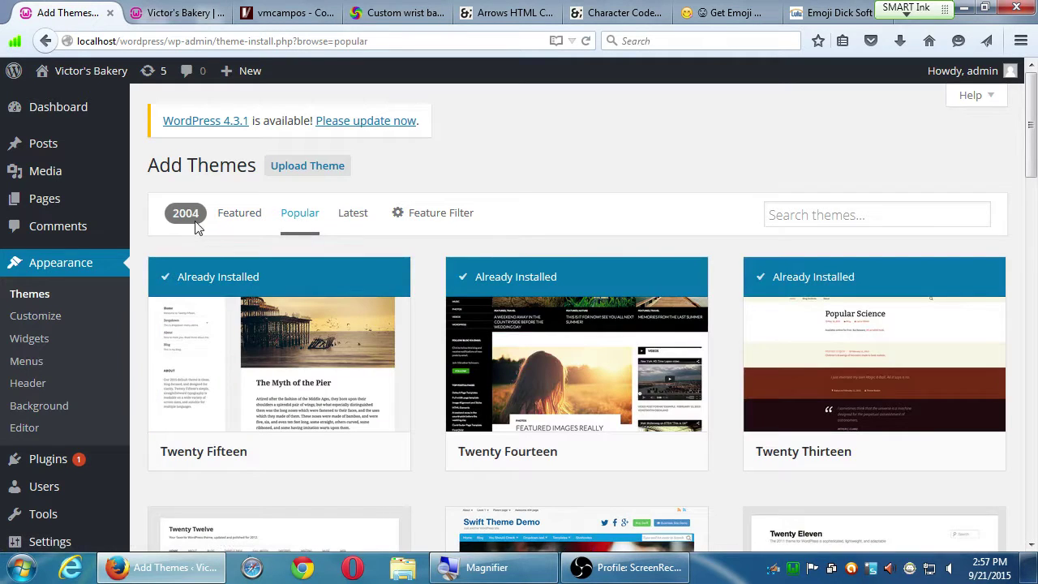
left_click(350, 216)
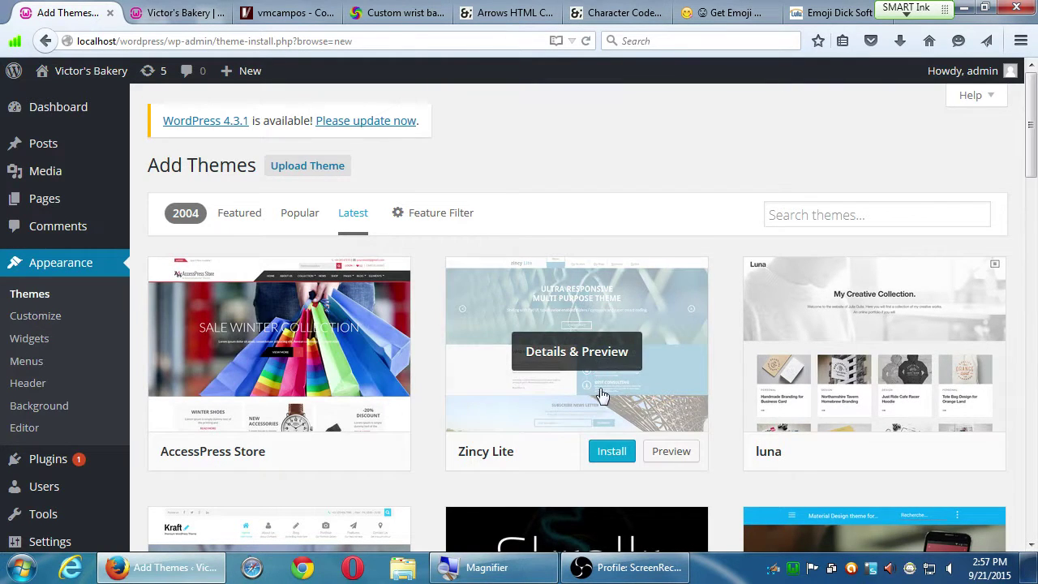
Step: Browse the Latest themes and install the Cannyon theme
scroll(537, 368, "down", 3)
scroll(538, 365, "down", 4)
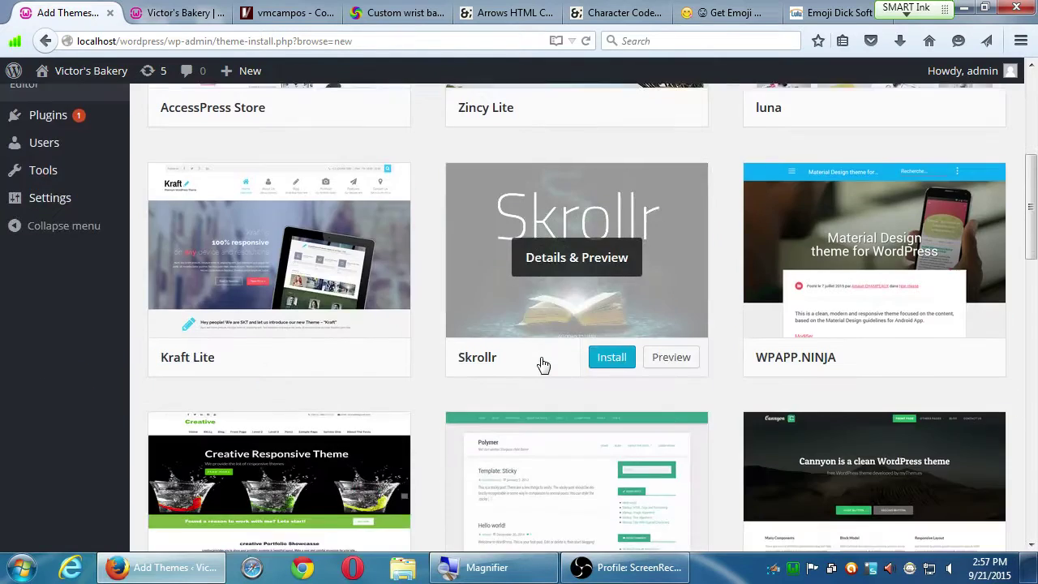
scroll(519, 357, "up", 7)
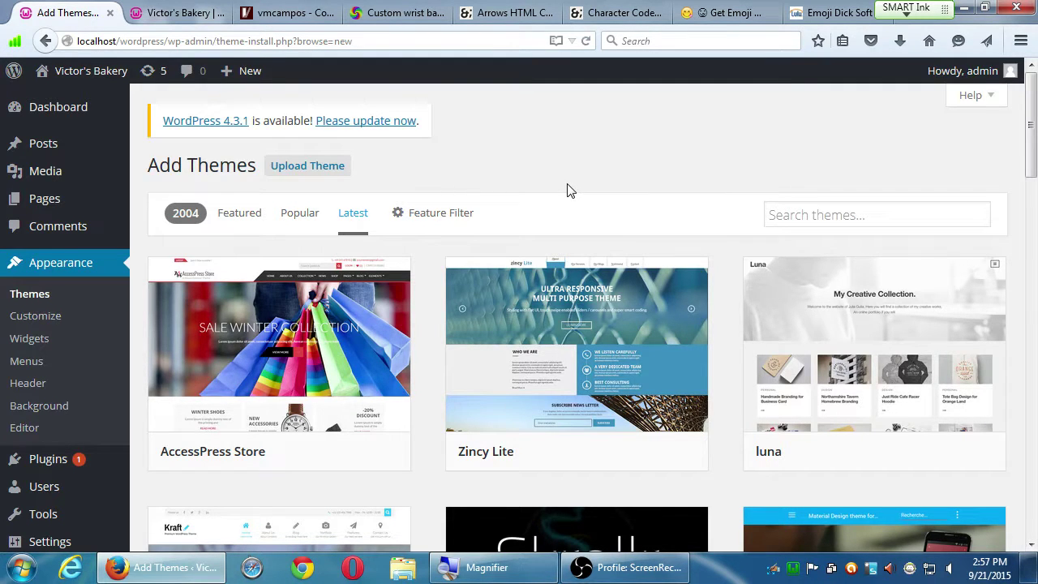
scroll(600, 438, "down", 6)
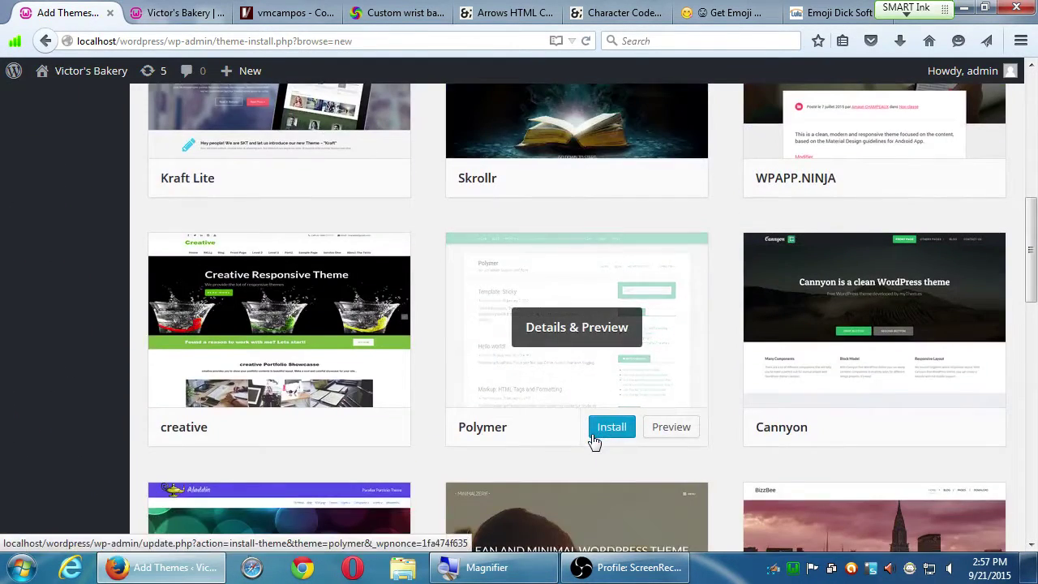
scroll(595, 443, "up", 1)
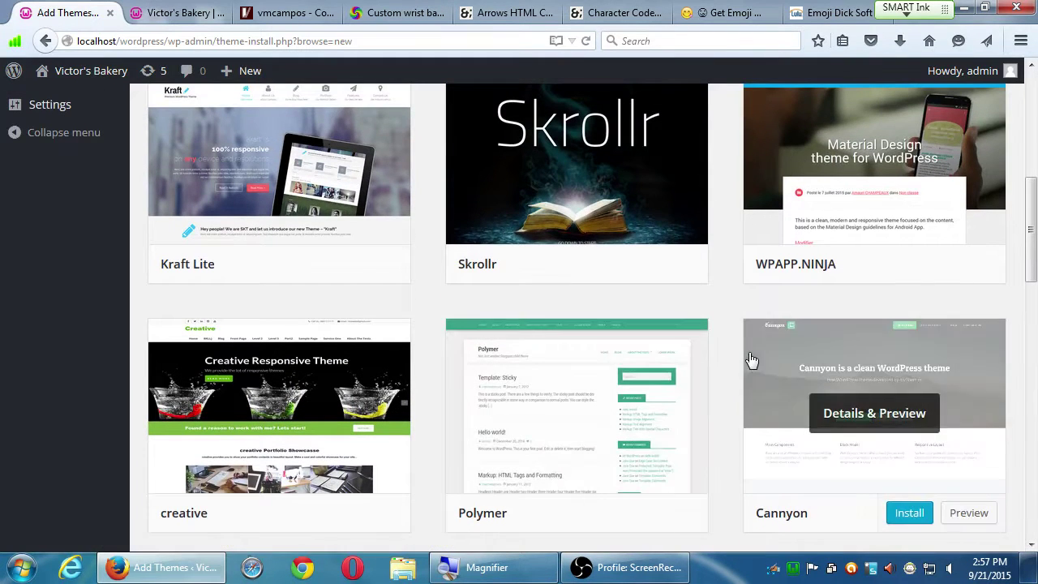
scroll(762, 369, "down", 3)
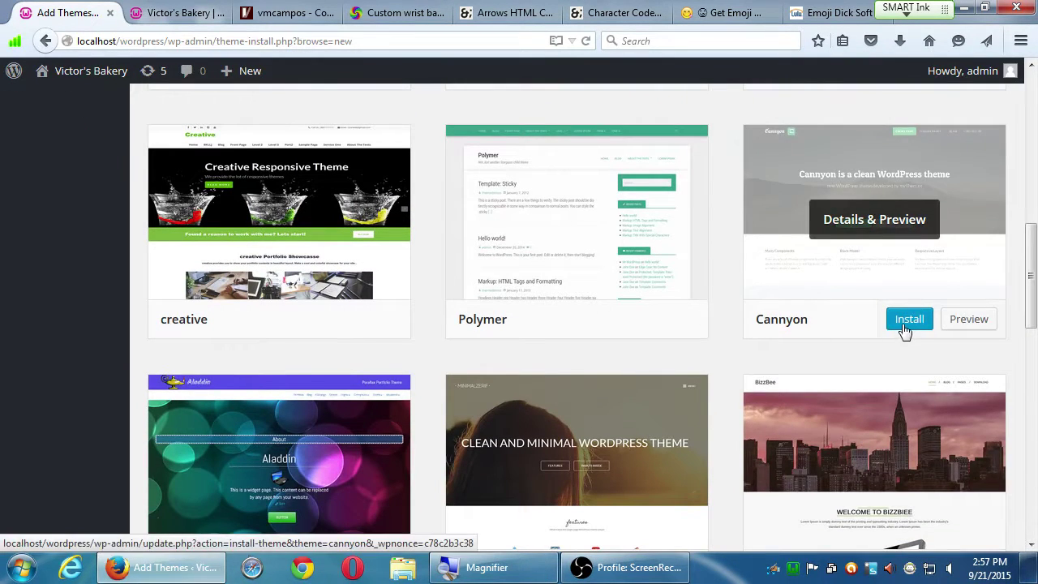
scroll(907, 330, "down", 1)
scroll(909, 328, "down", 1)
scroll(906, 328, "up", 2)
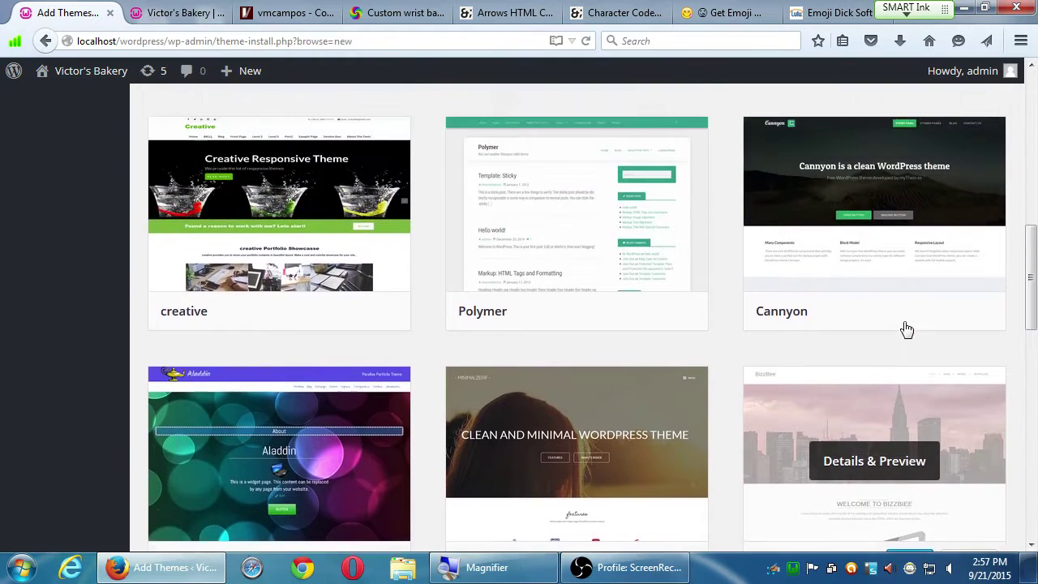
left_click(904, 324)
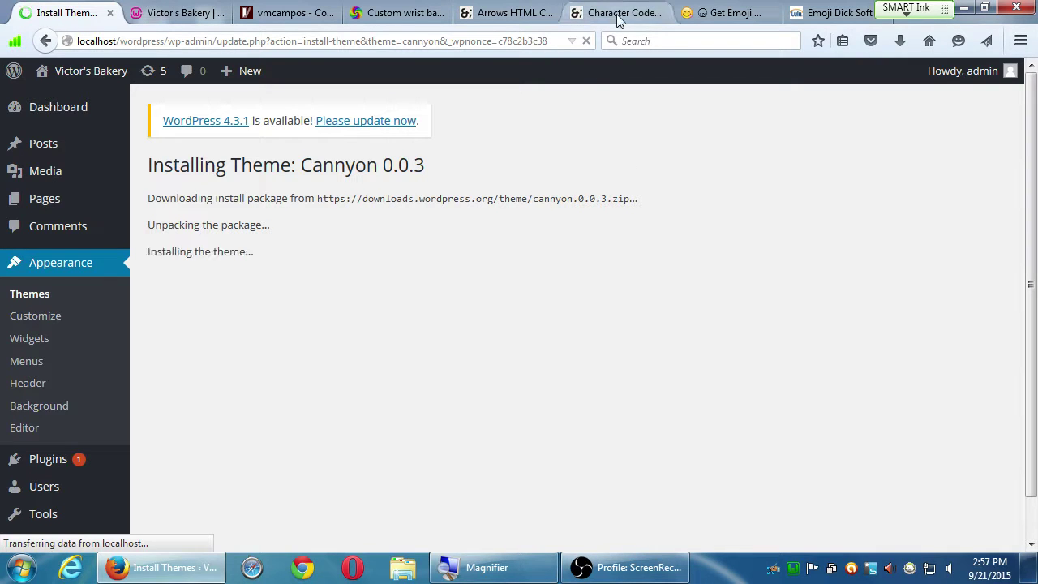
Step: Close the browser pages for Character Codes, Emoji Dick, vmcampos, Custom wrist bands and the Victor's Bakery front page
left_click(655, 13)
left_click(662, 13)
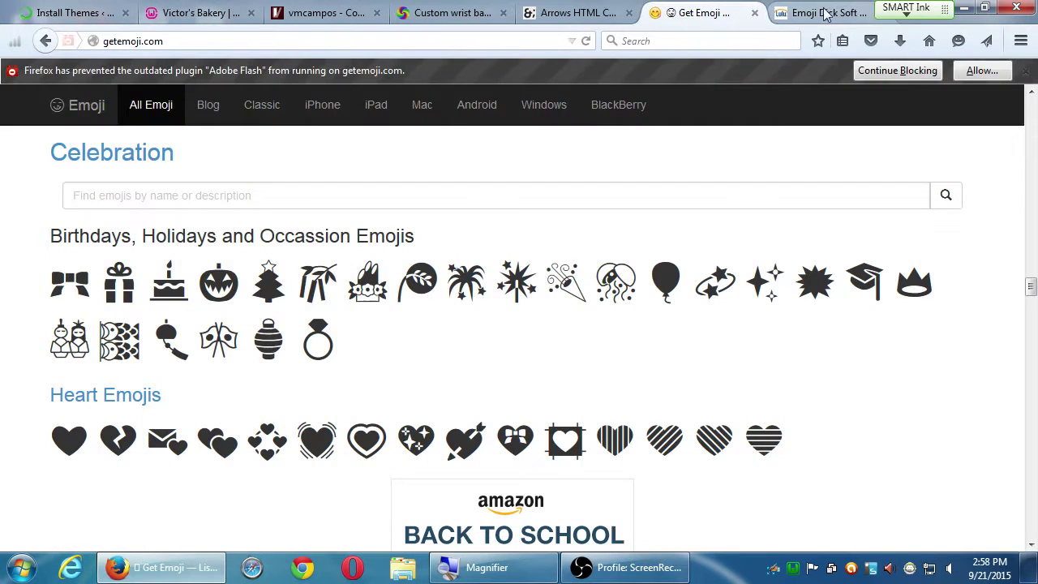
left_click(864, 14)
left_click(868, 14)
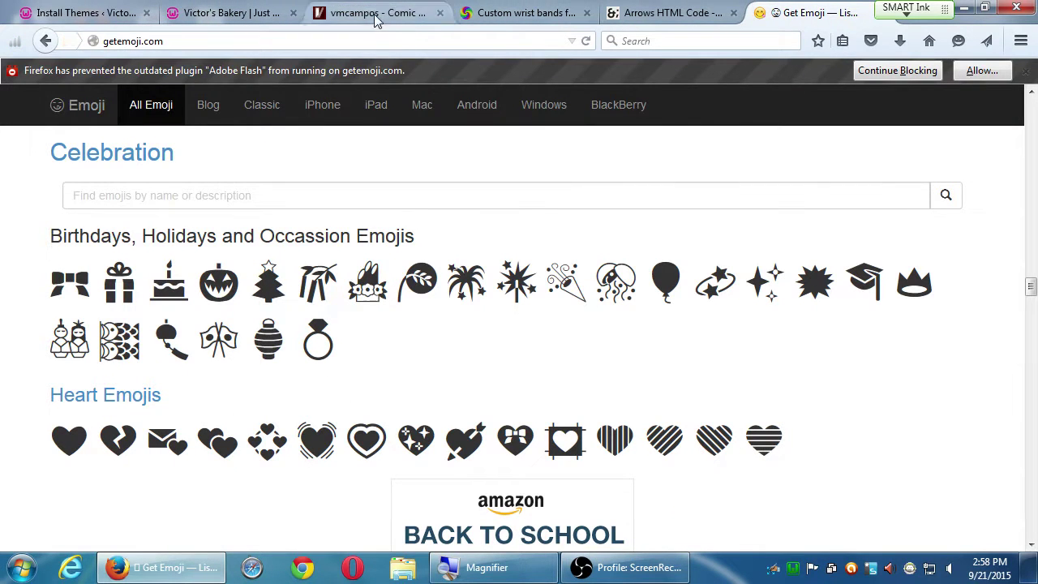
left_click(440, 13)
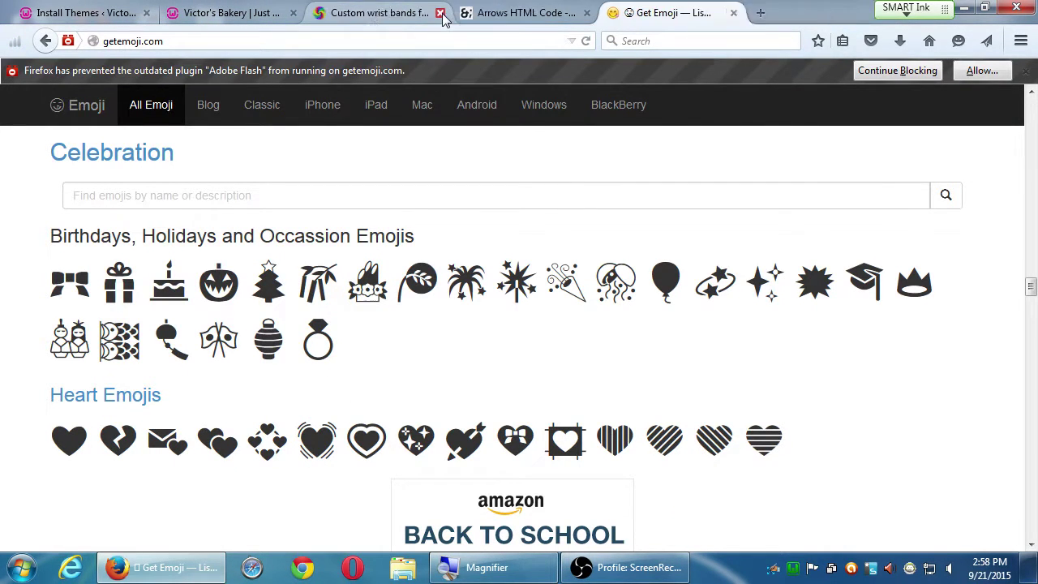
left_click(439, 13)
left_click(253, 20)
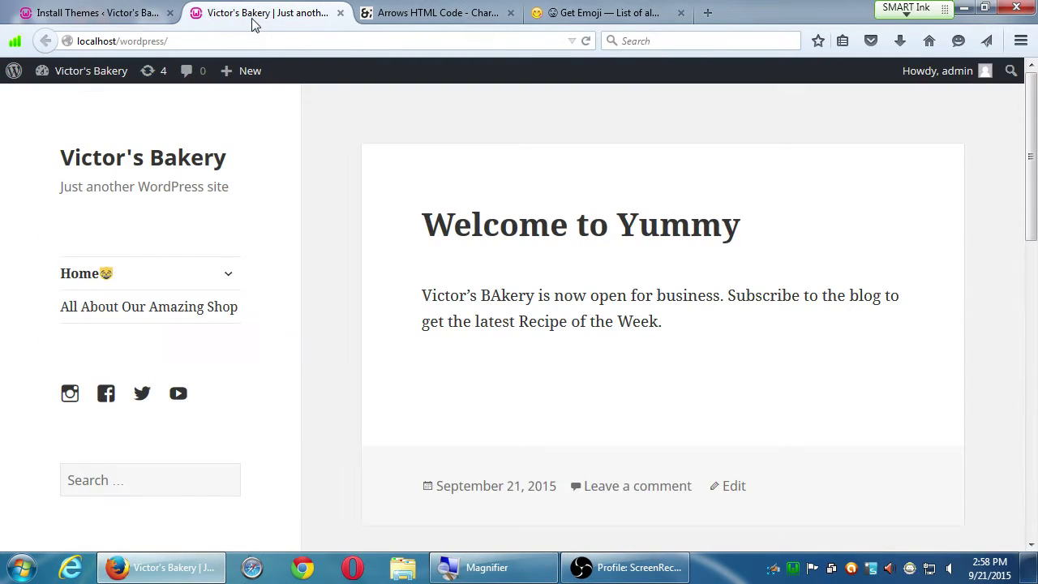
left_click(339, 13)
Step: Return to the theme installation page and activate the Cannyon theme
left_click(98, 13)
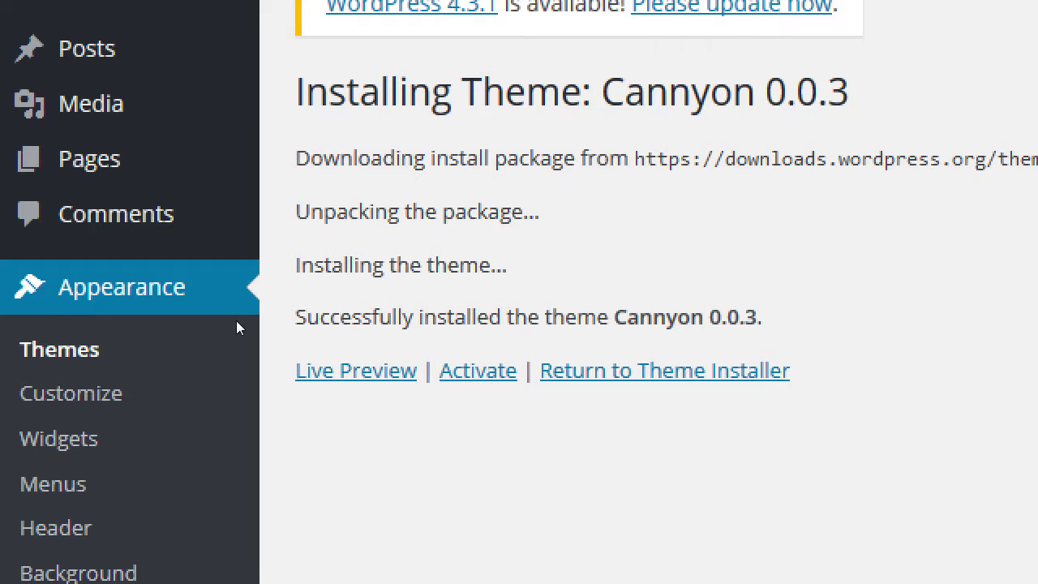
key("Tab")
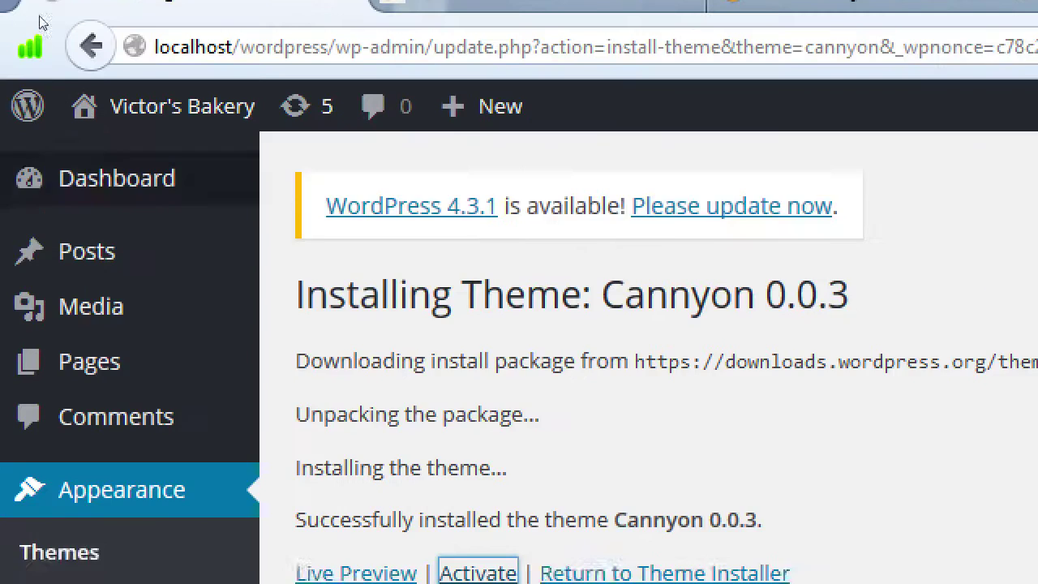
key("Return")
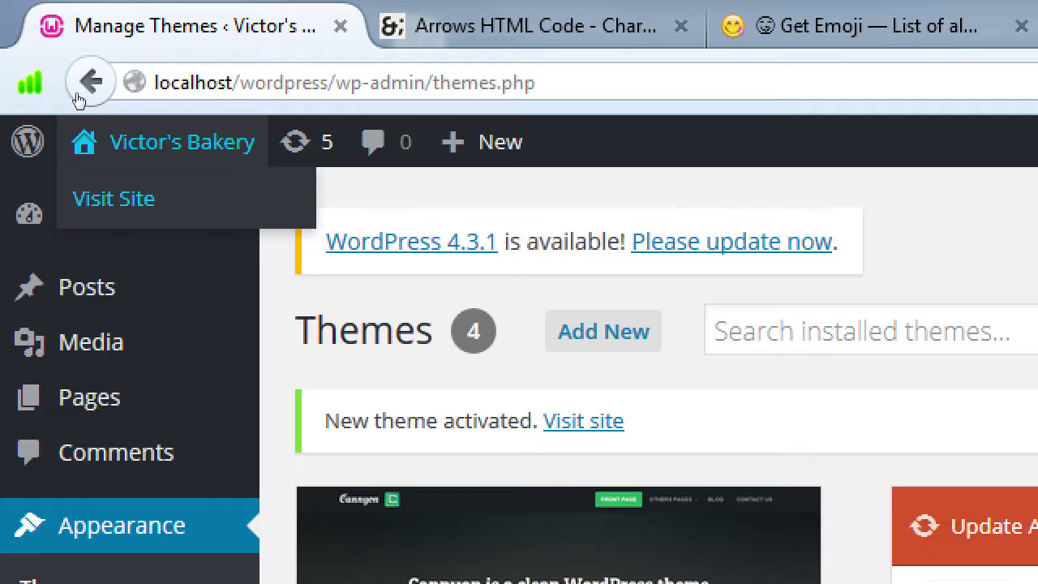
Step: Visit the Victor's Bakery site and examine its front page from header to footer with the Cannyon theme
left_click(85, 87)
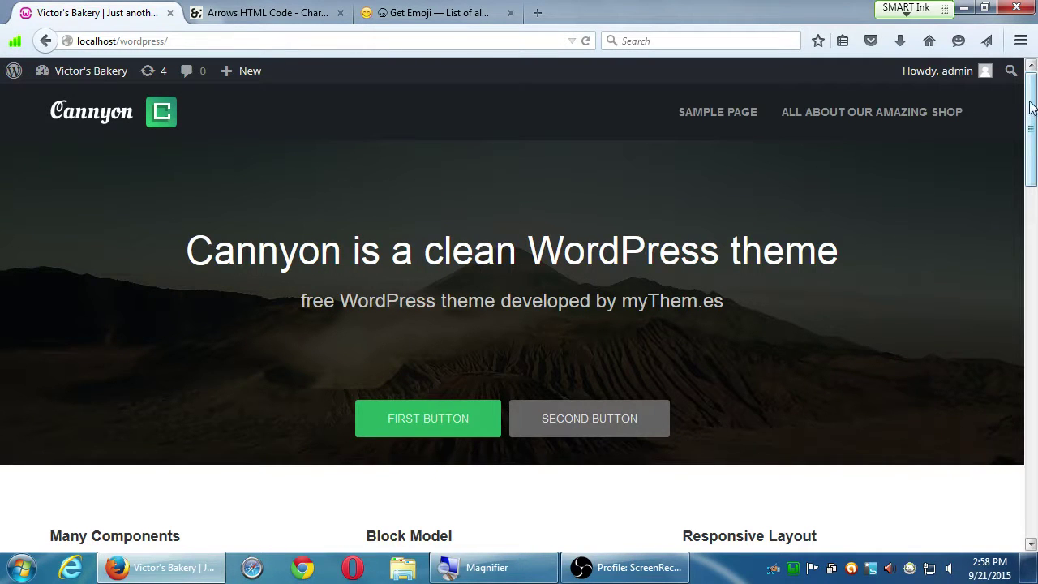
scroll(1032, 142, "down", 3)
scroll(1009, 144, "down", 7)
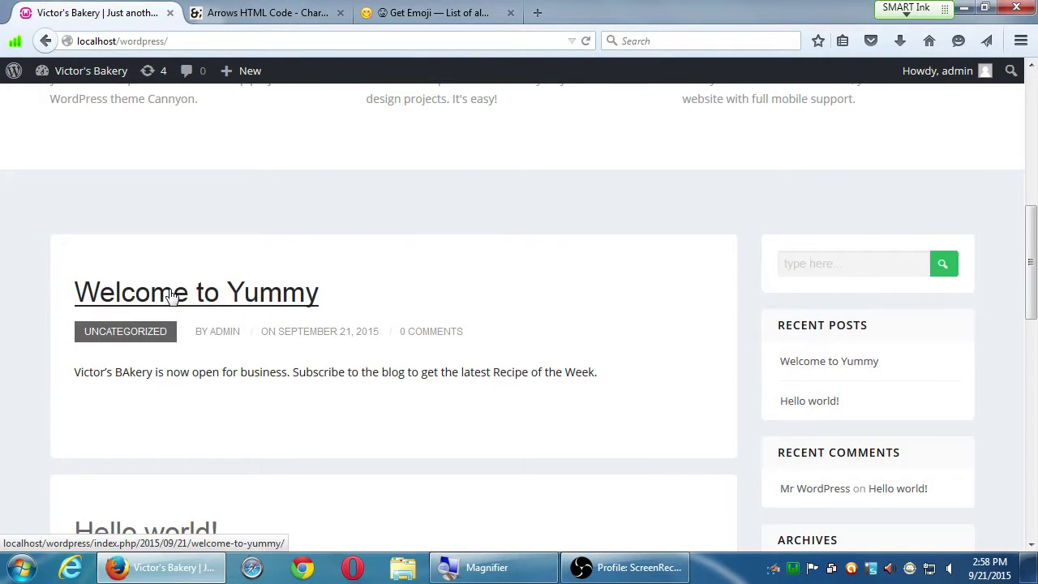
left_click_drag(1033, 224, 1011, 453)
left_click_drag(1001, 499, 1014, 48)
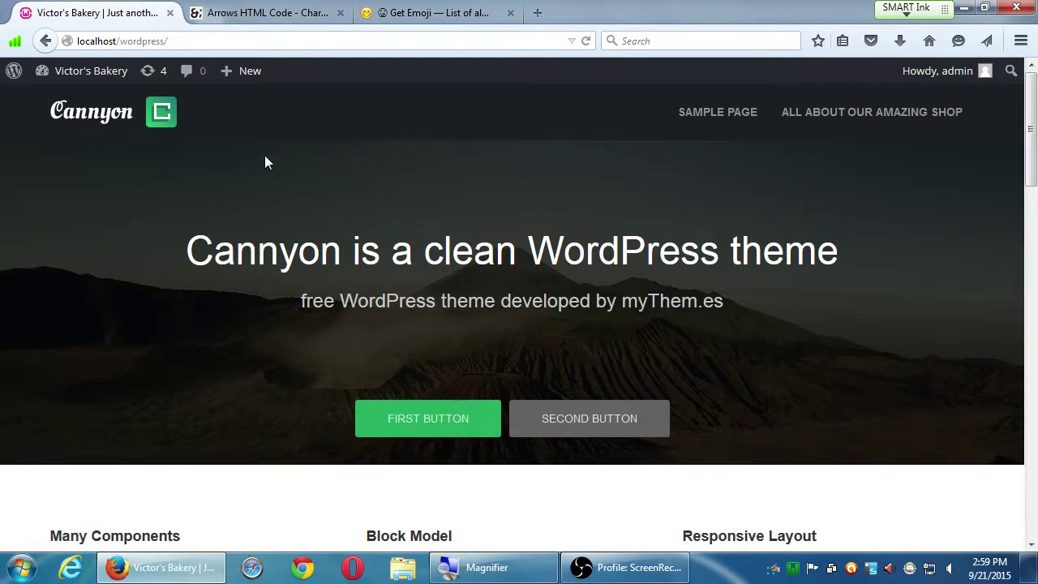
Step: Return from the Victor's Bakery front page to the WordPress admin dashboard
mouse_move(98, 84)
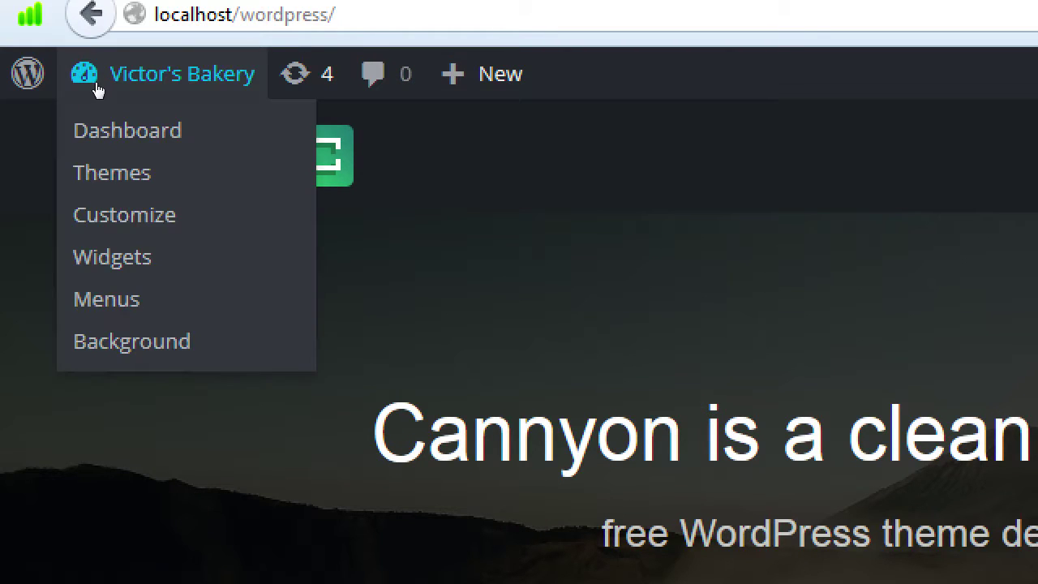
left_click(79, 104)
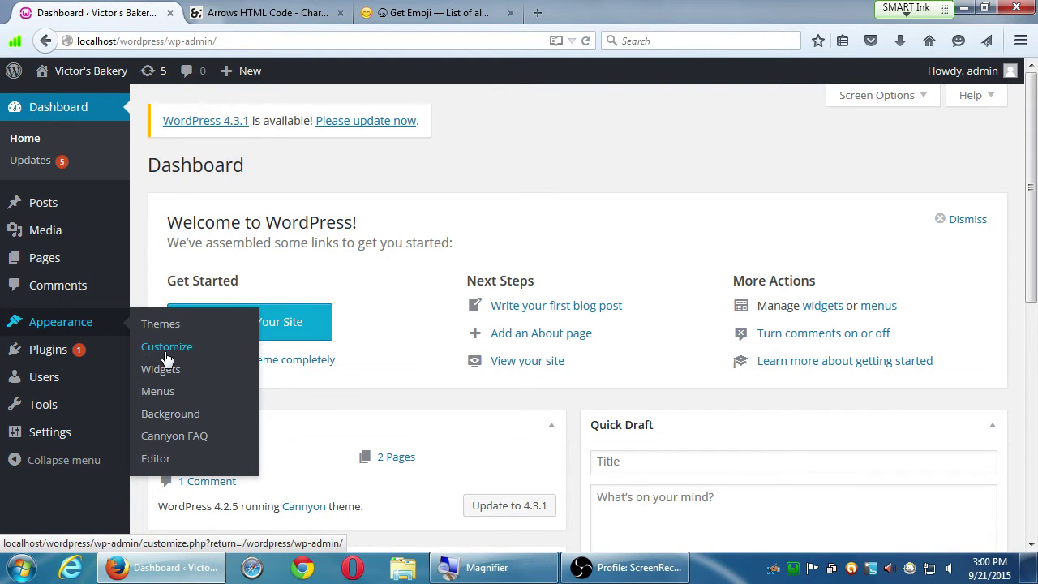
left_click(633, 568)
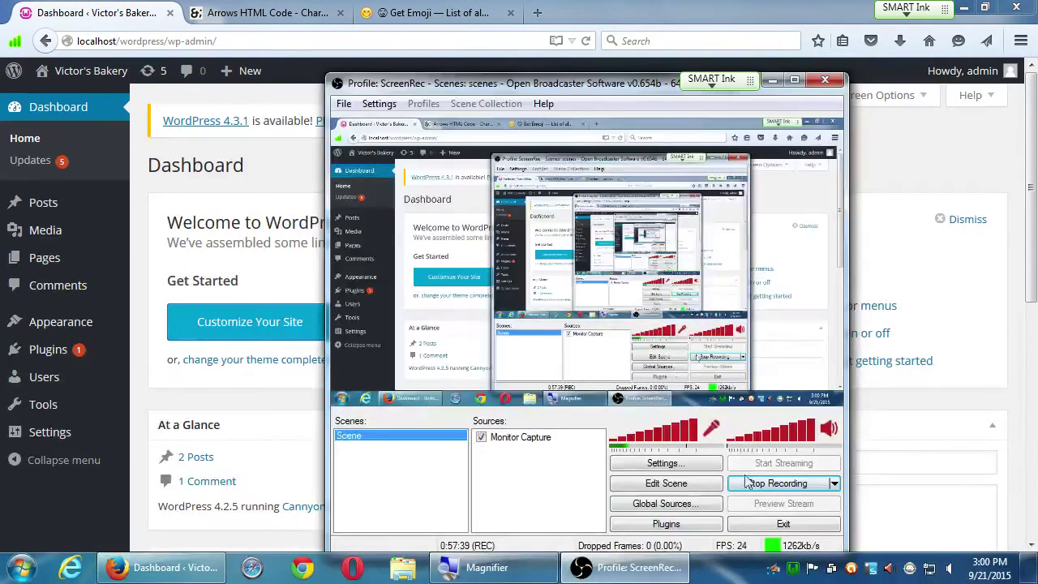